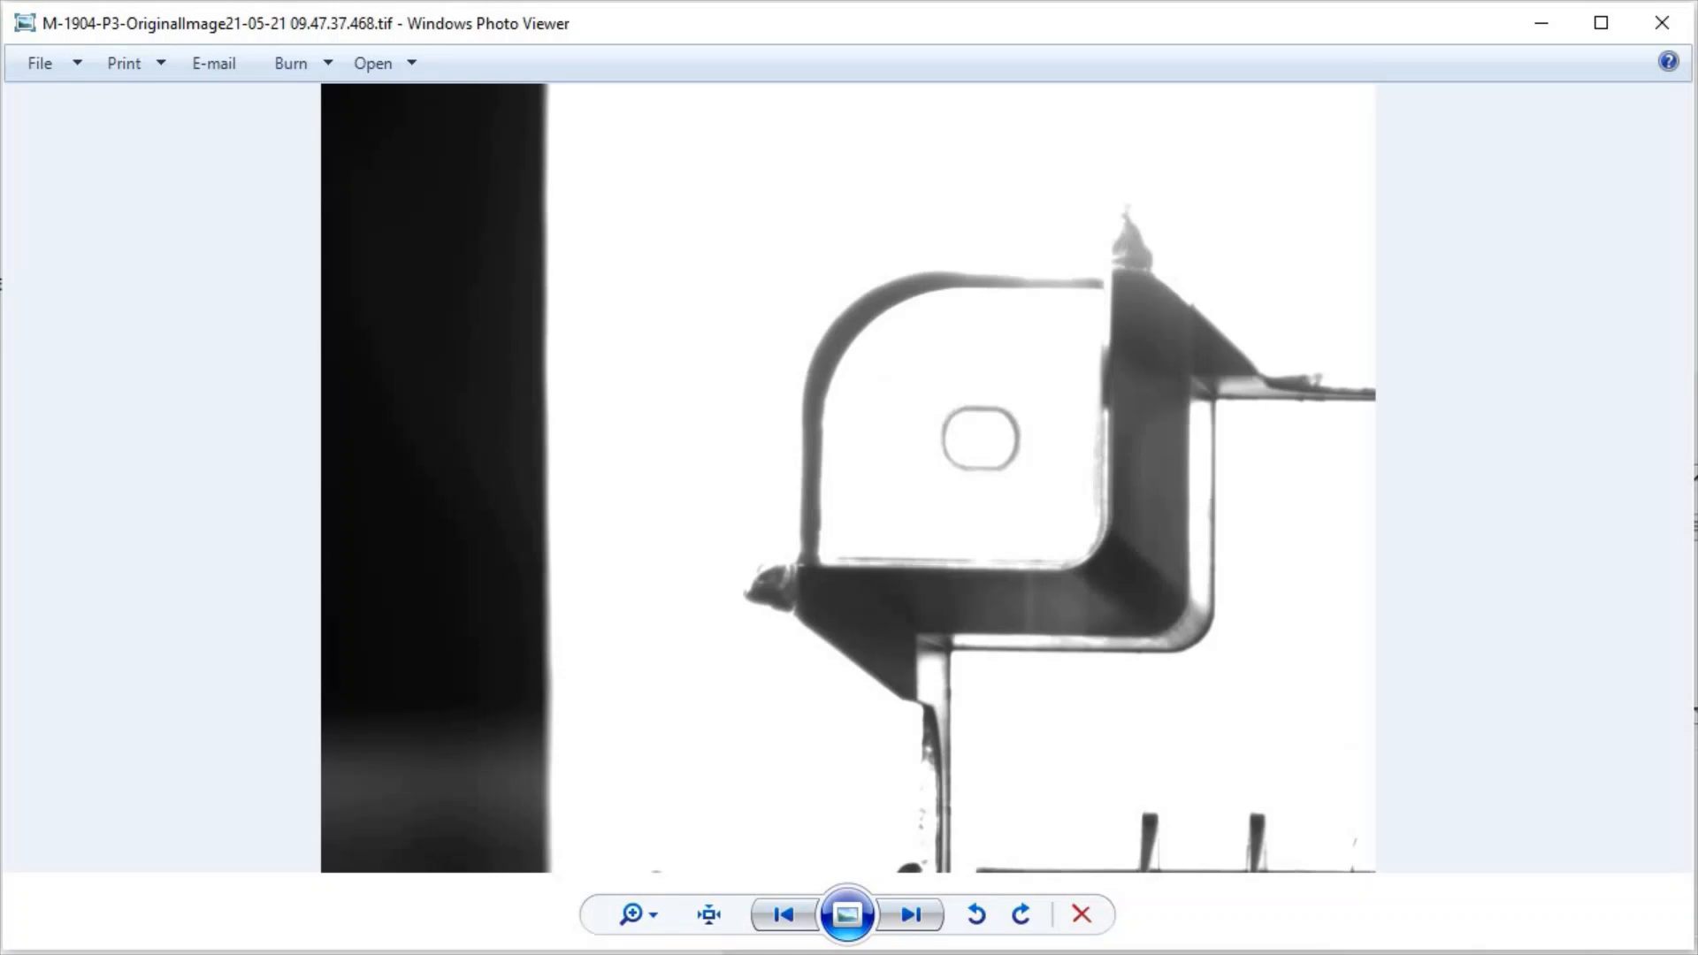
# View the M-1904-P3 fail image for comparison with the original, and switch to NI Vision Builder AI
pyautogui.click(780, 954)
pyautogui.click(637, 952)
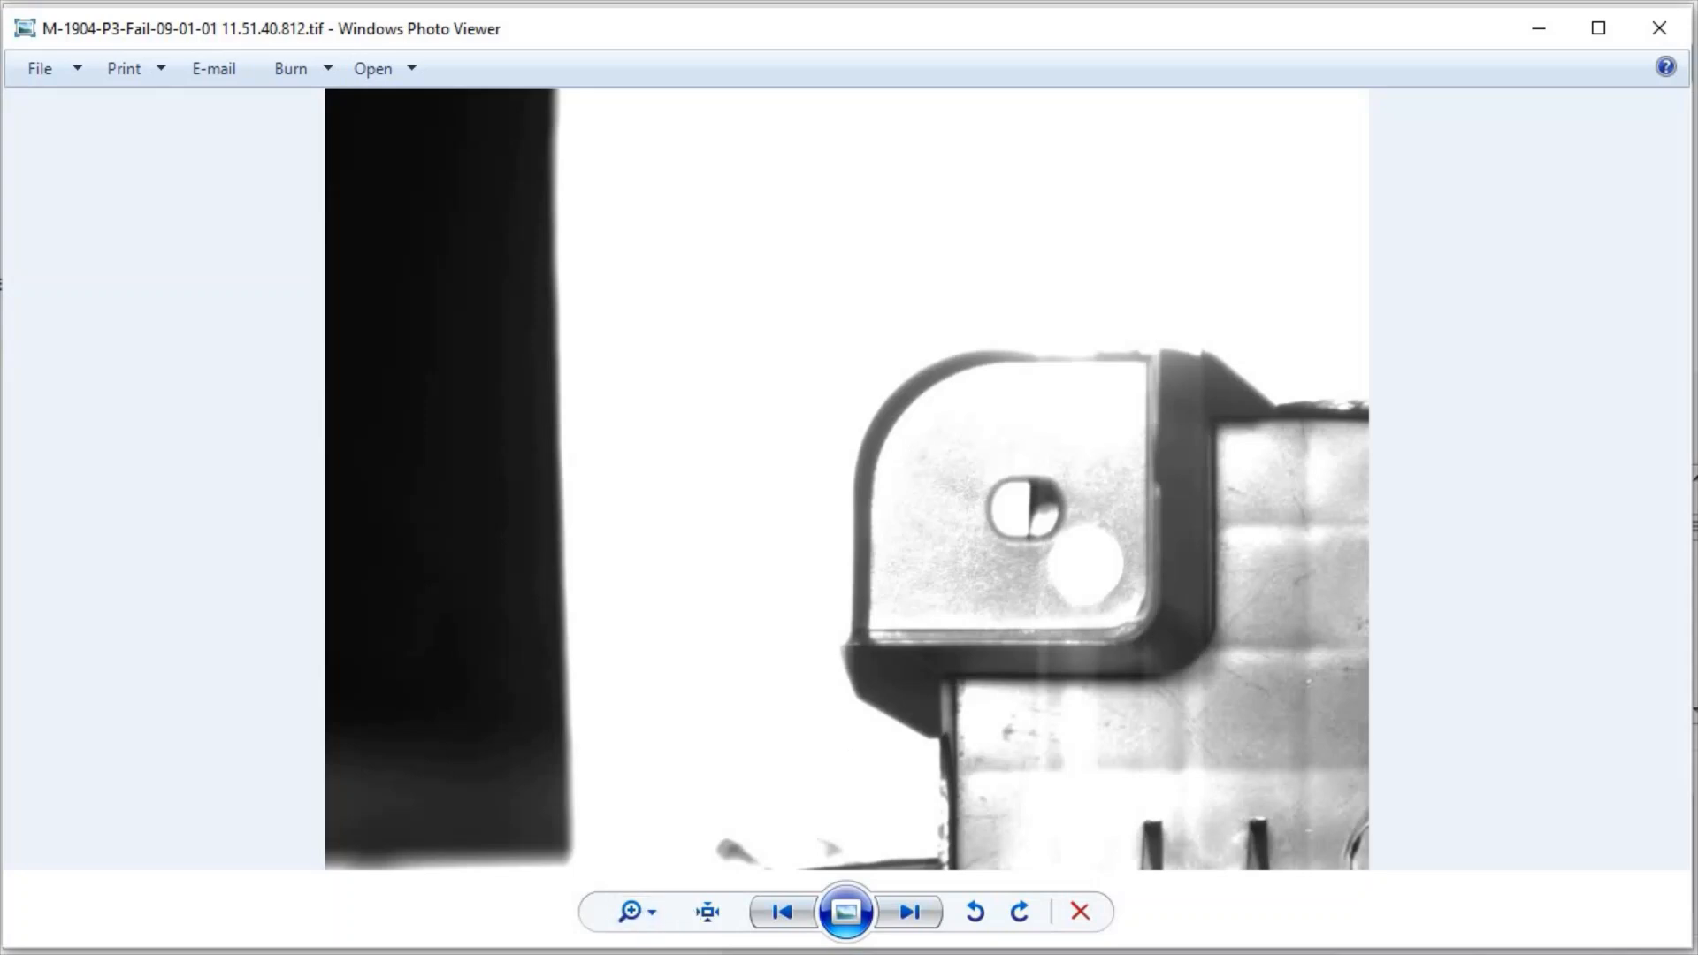
pyautogui.hotkey('alt', 'Tab')
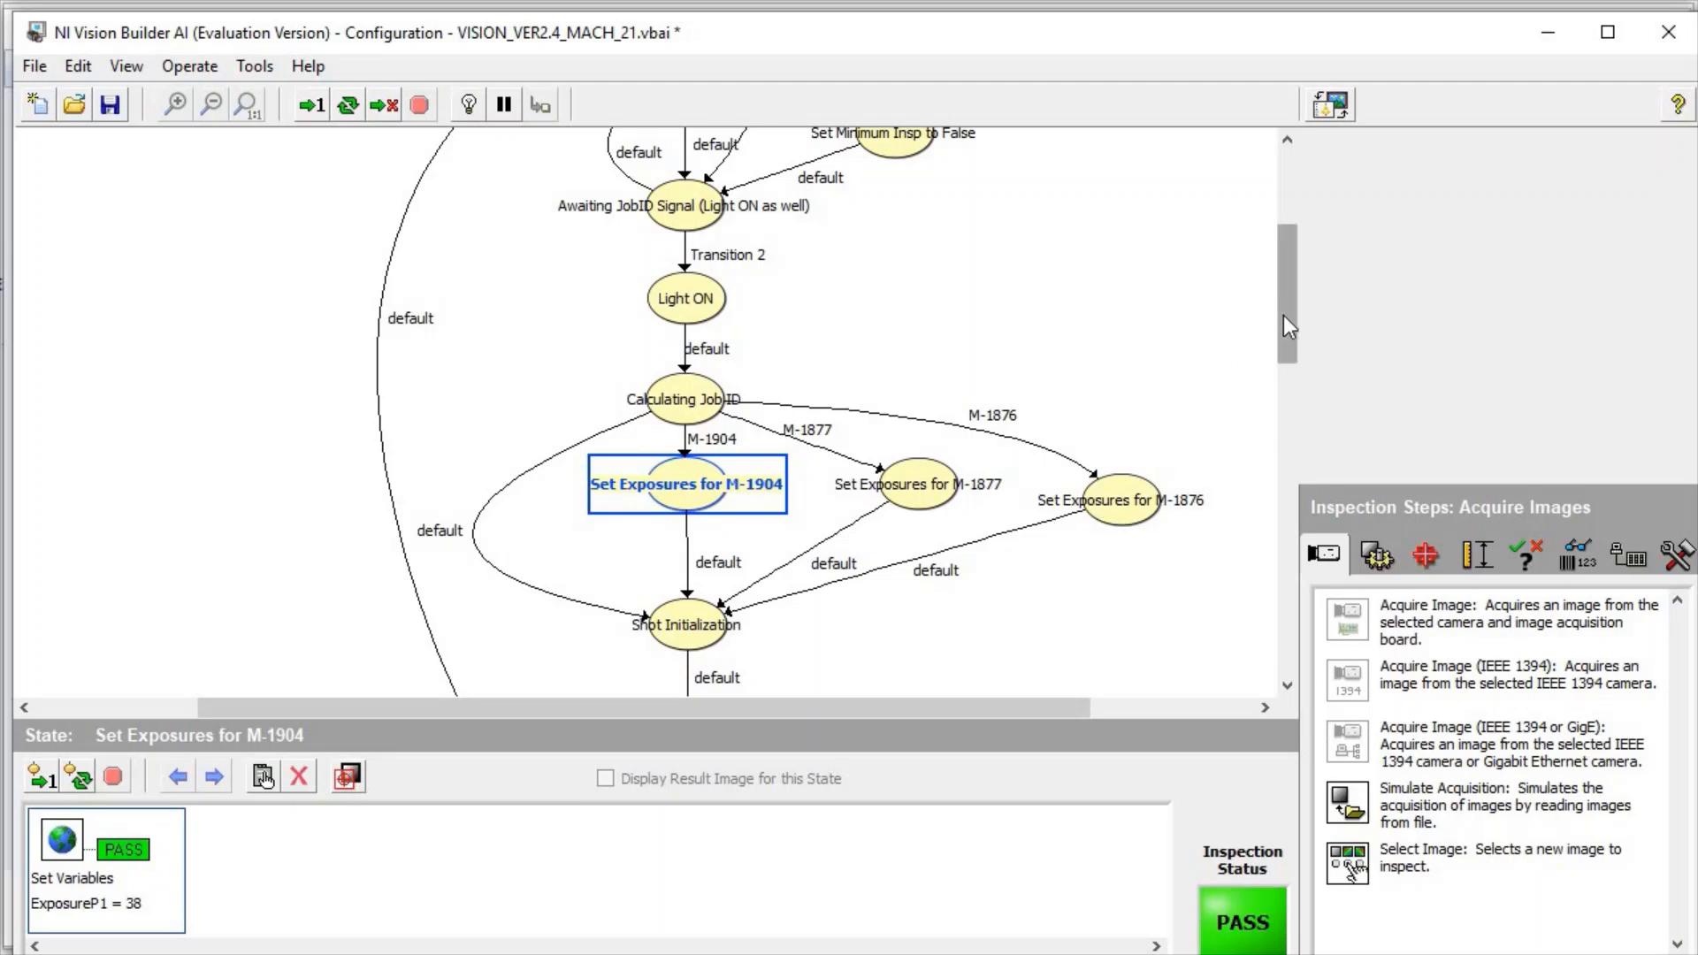
# Raise the ExposureP3 constant in the Set Exposures for M-1904 state's Set Variables step and switch to the Inspection Interface
pyautogui.moveTo(1285, 319)
pyautogui.mouseDown()
pyautogui.moveTo(1293, 242)
pyautogui.moveTo(1299, 339)
pyautogui.mouseUp()
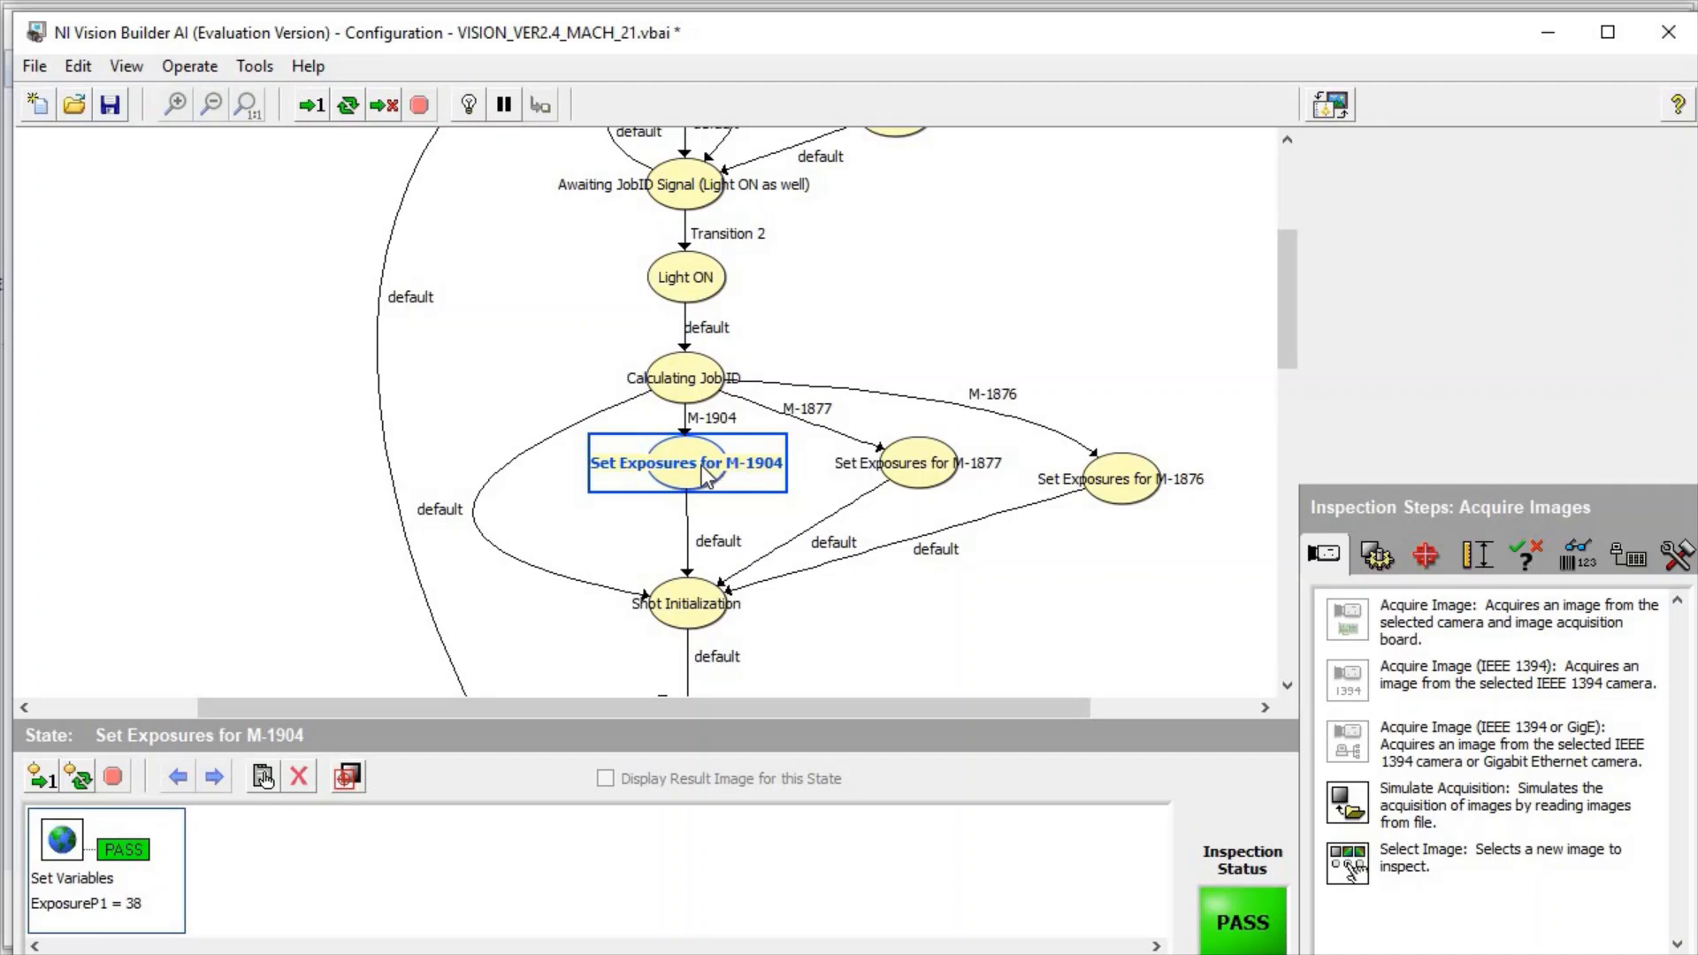
pyautogui.doubleClick(73, 874)
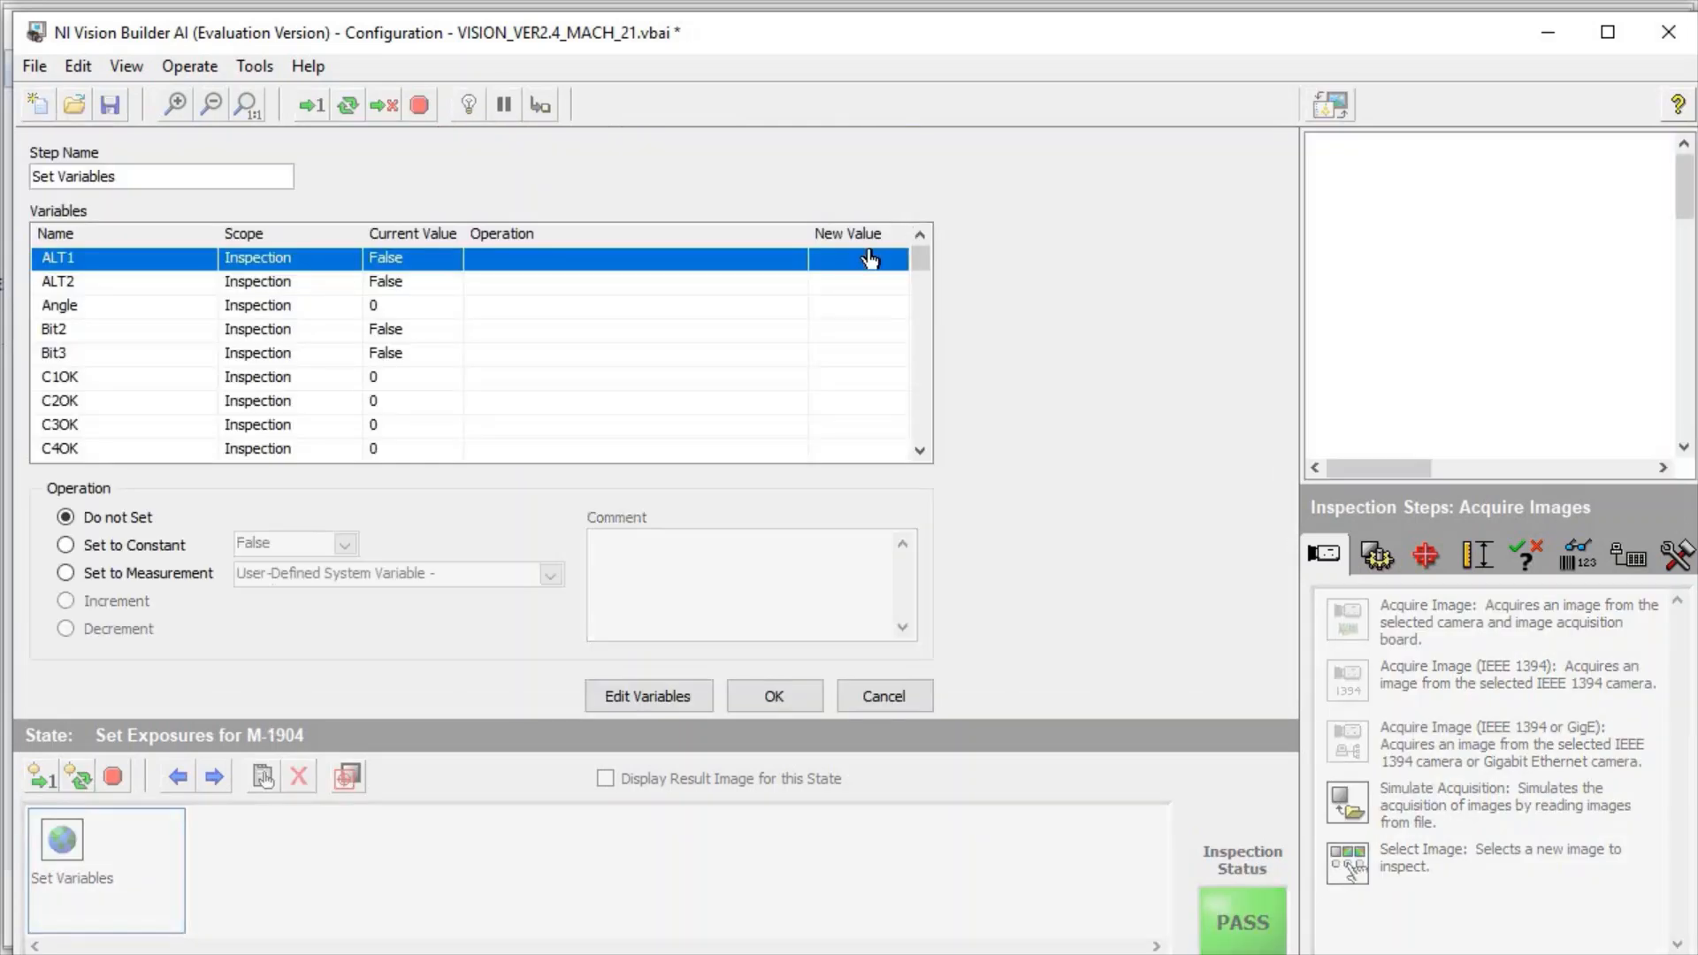
pyautogui.moveTo(920, 259); pyautogui.dragTo(924, 287)
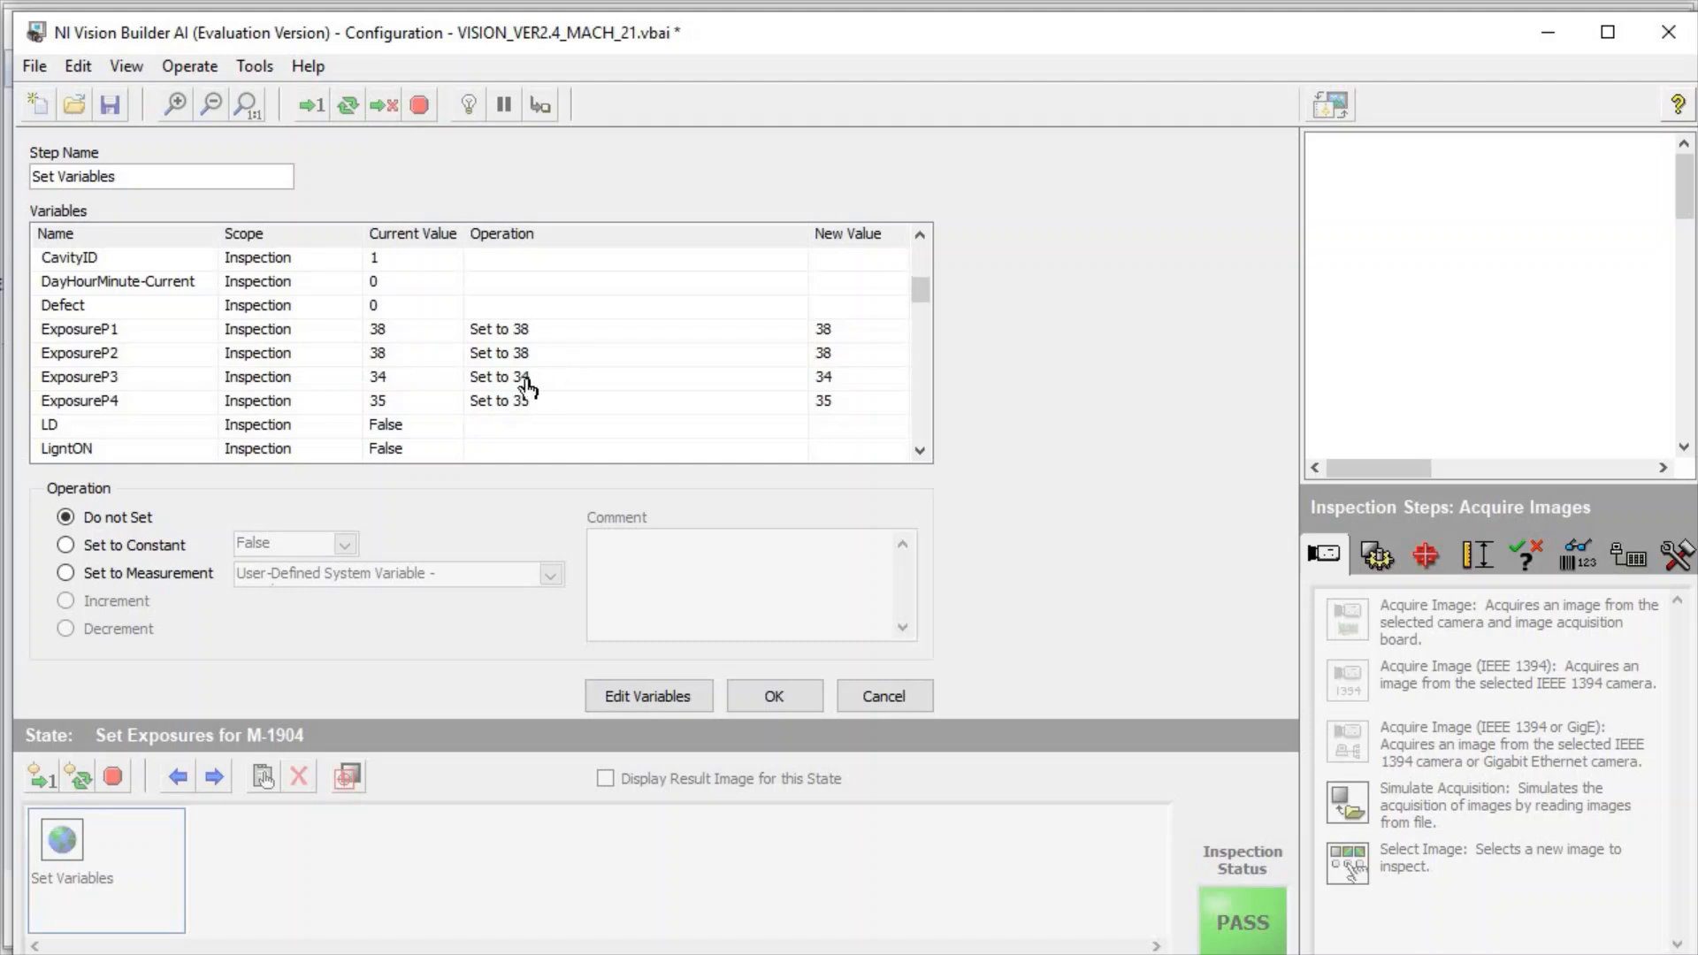
pyautogui.click(150, 380)
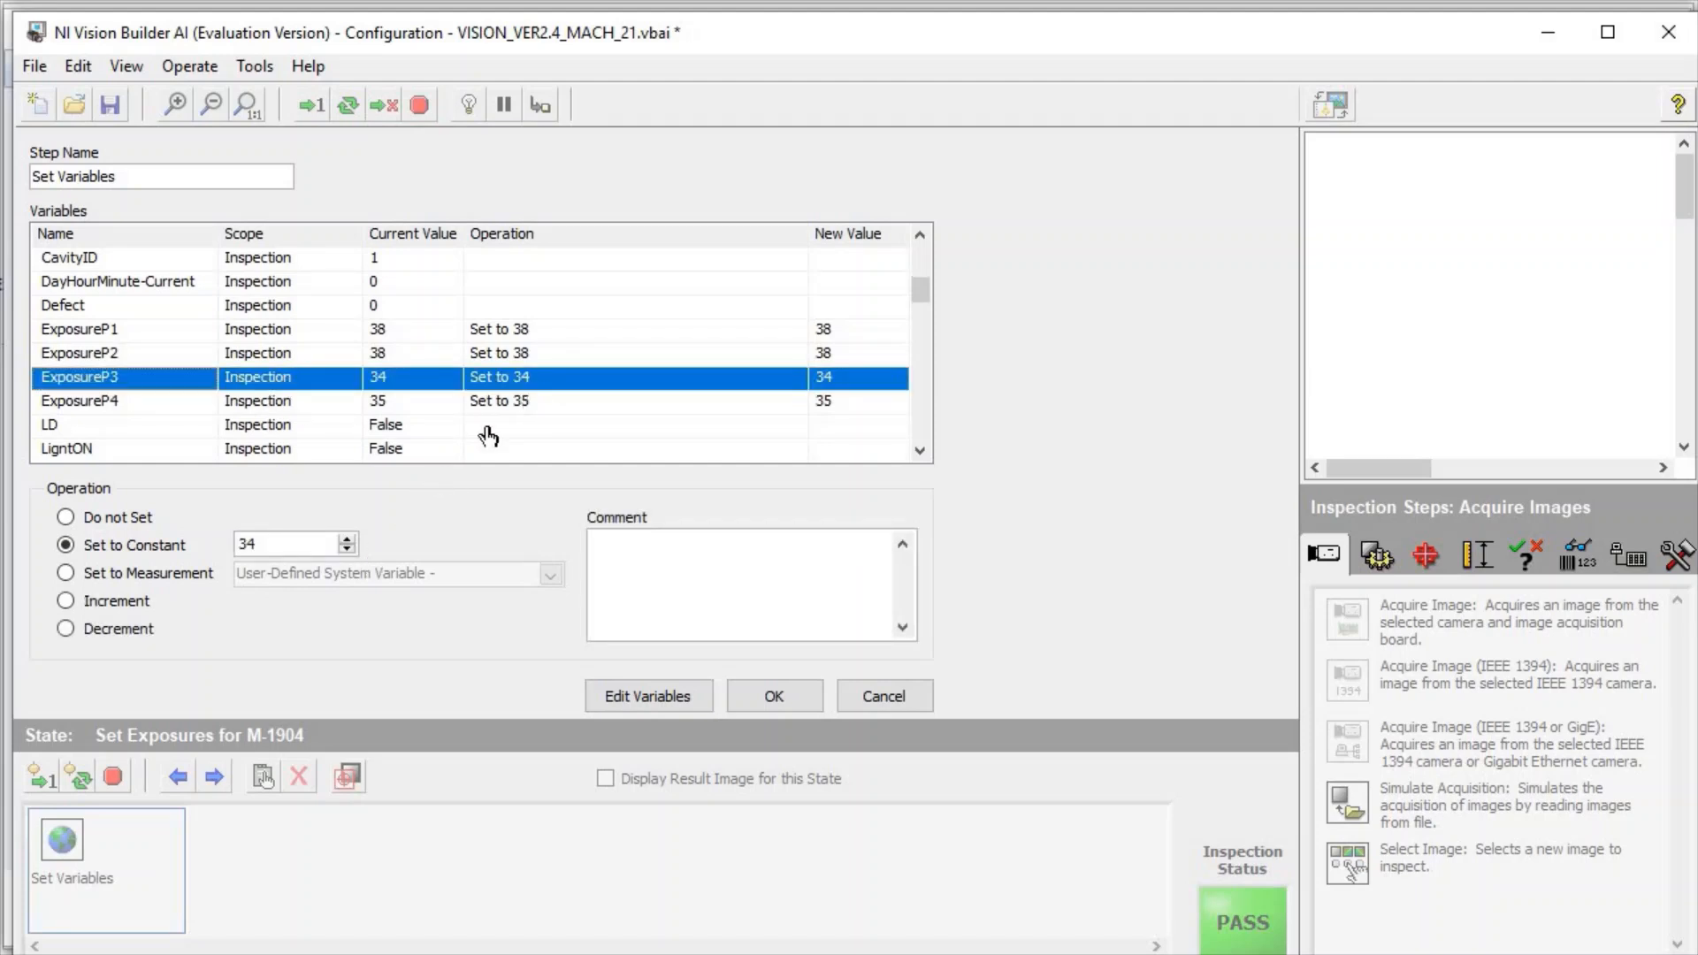
pyautogui.click(347, 539)
pyautogui.click(347, 539)
pyautogui.click(775, 698)
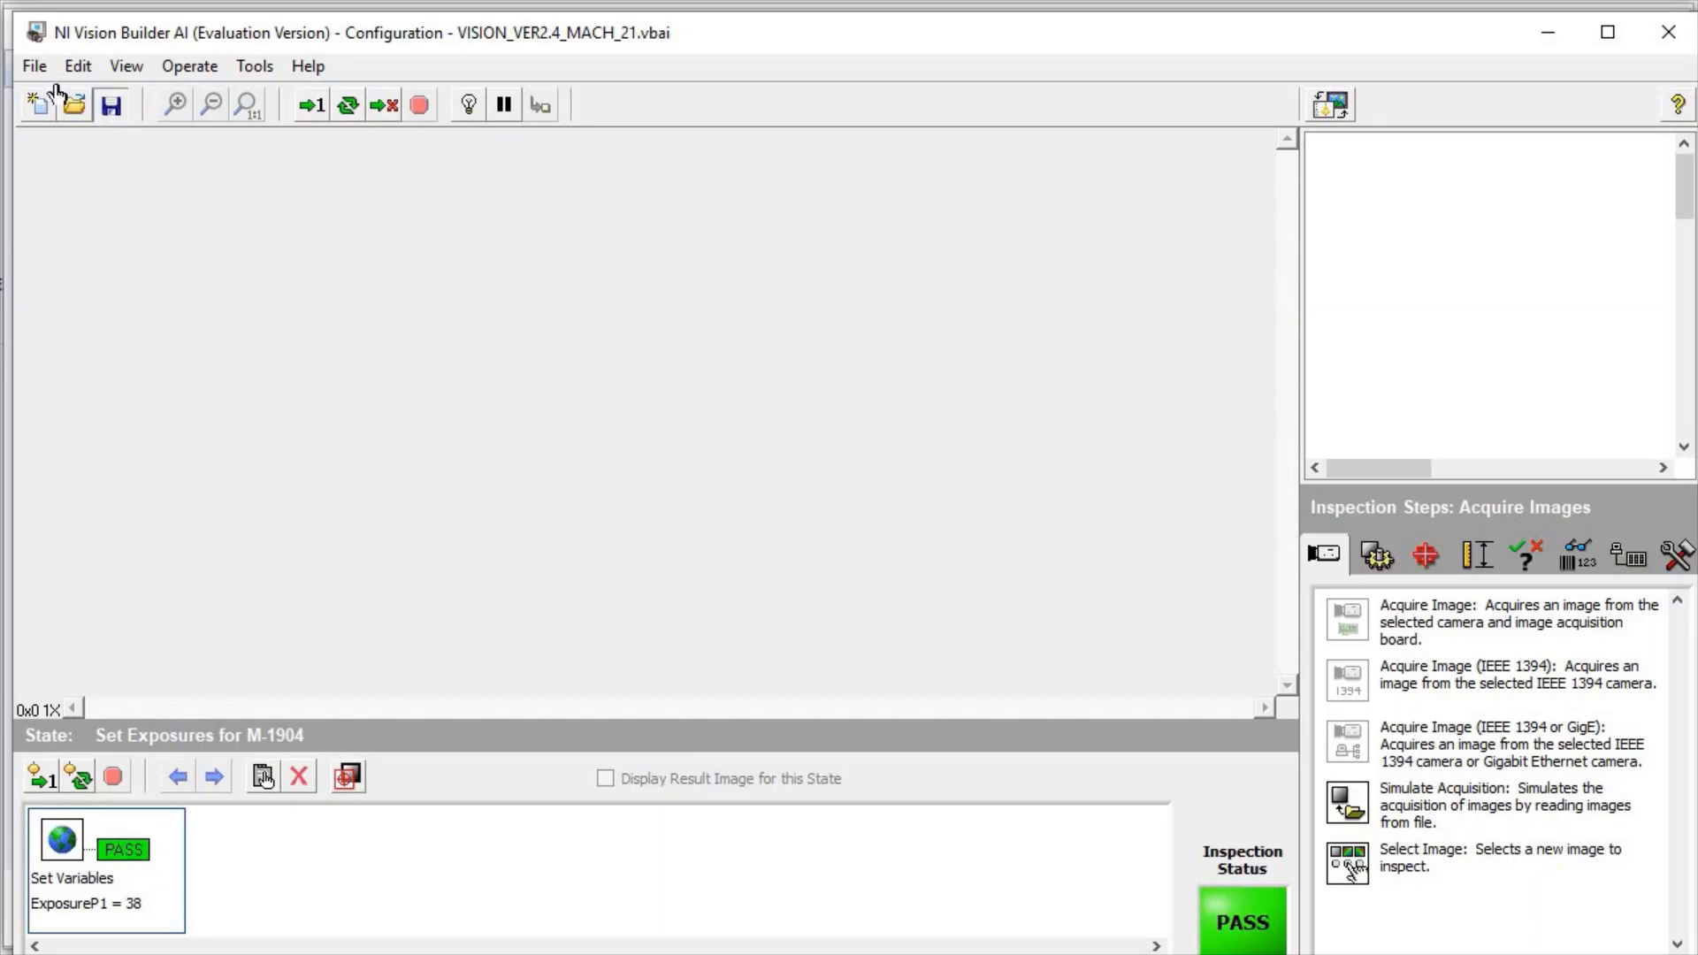
pyautogui.click(35, 66)
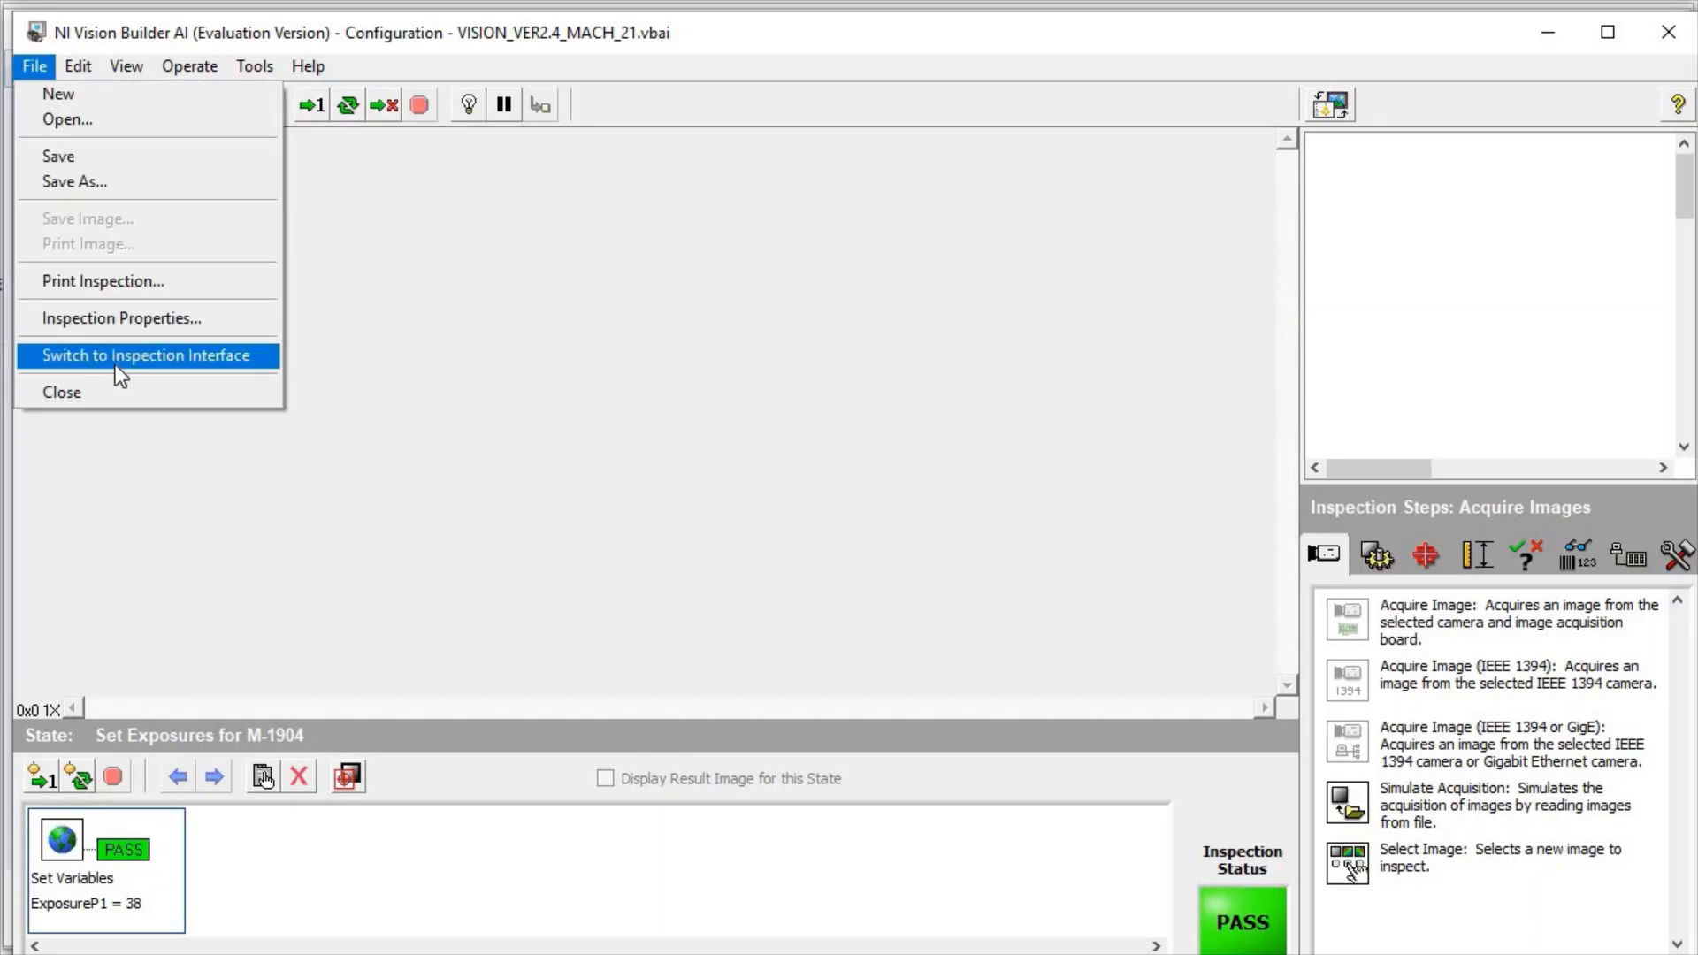
pyautogui.click(115, 358)
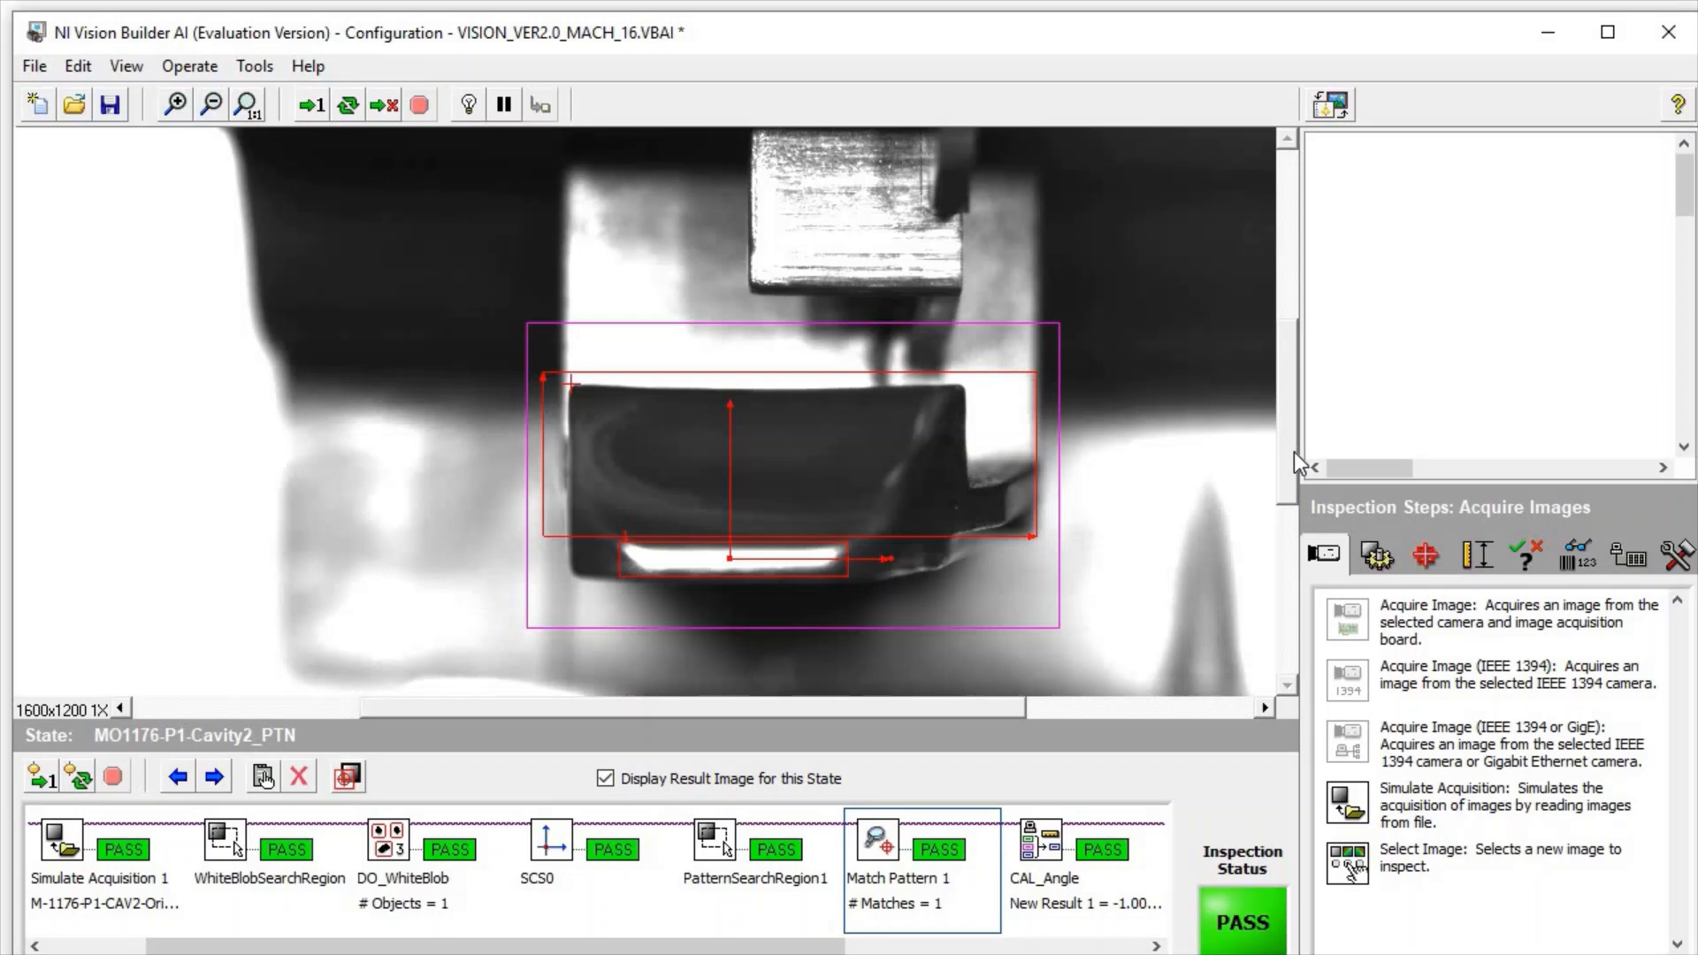
# Open the Match Pattern 1 step of the MO1176-P1-Cavity2_PTN state and view its search settings
pyautogui.doubleClick(906, 858)
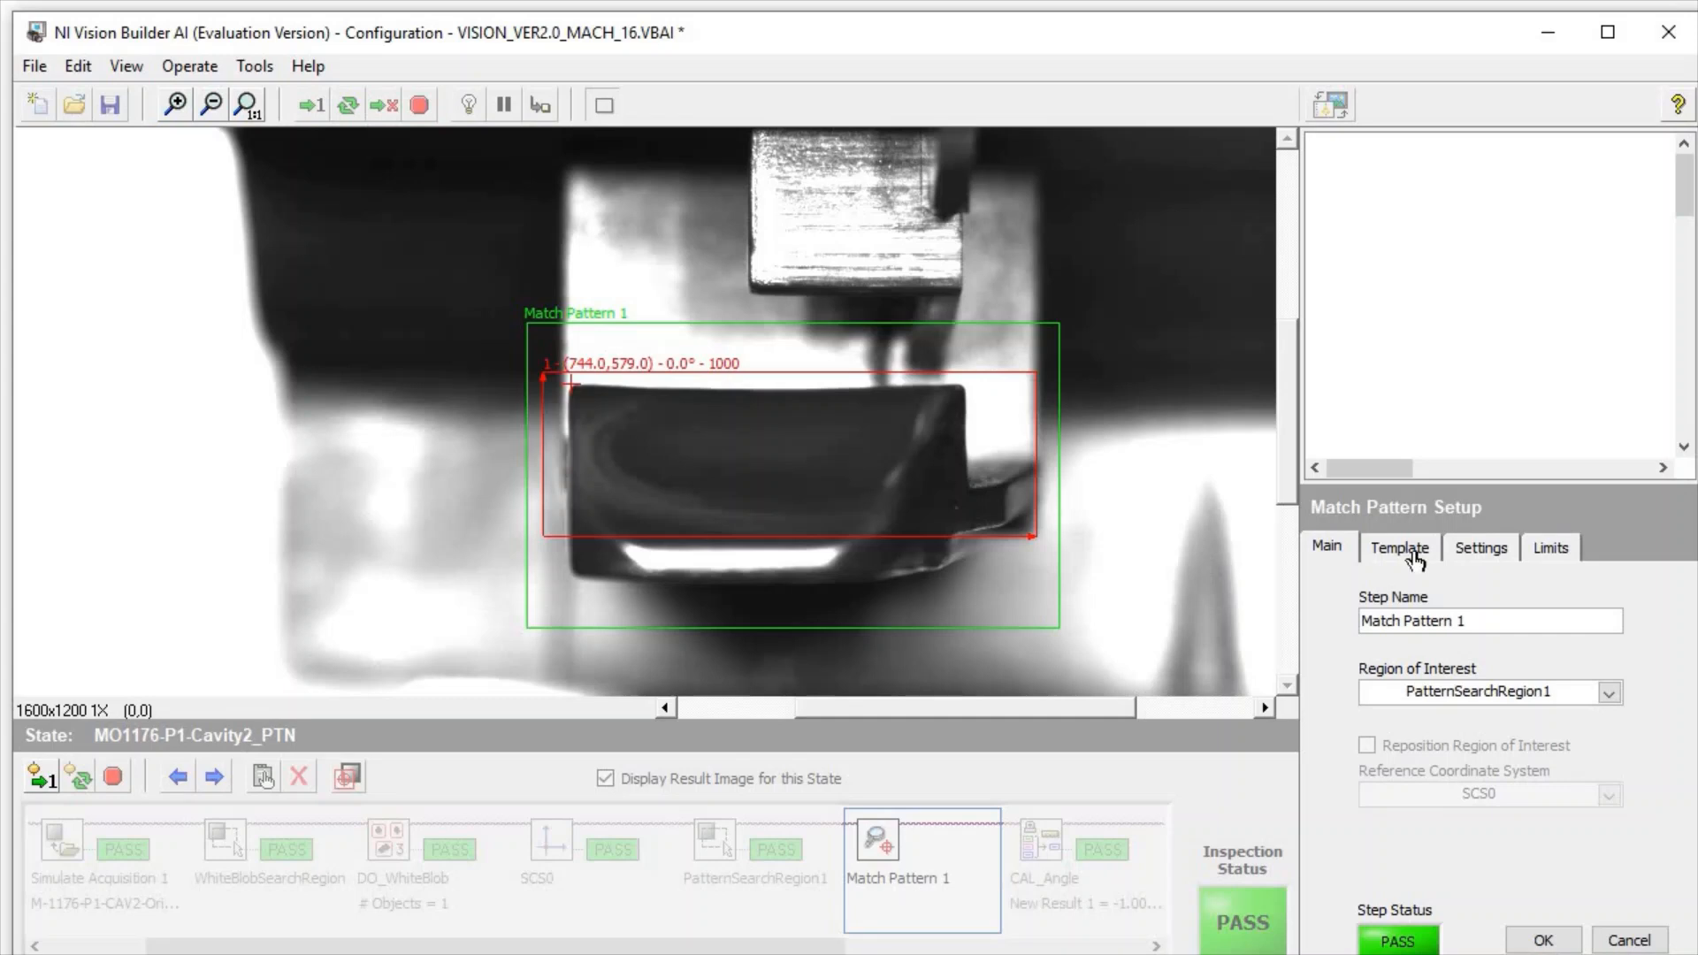
pyautogui.click(1495, 564)
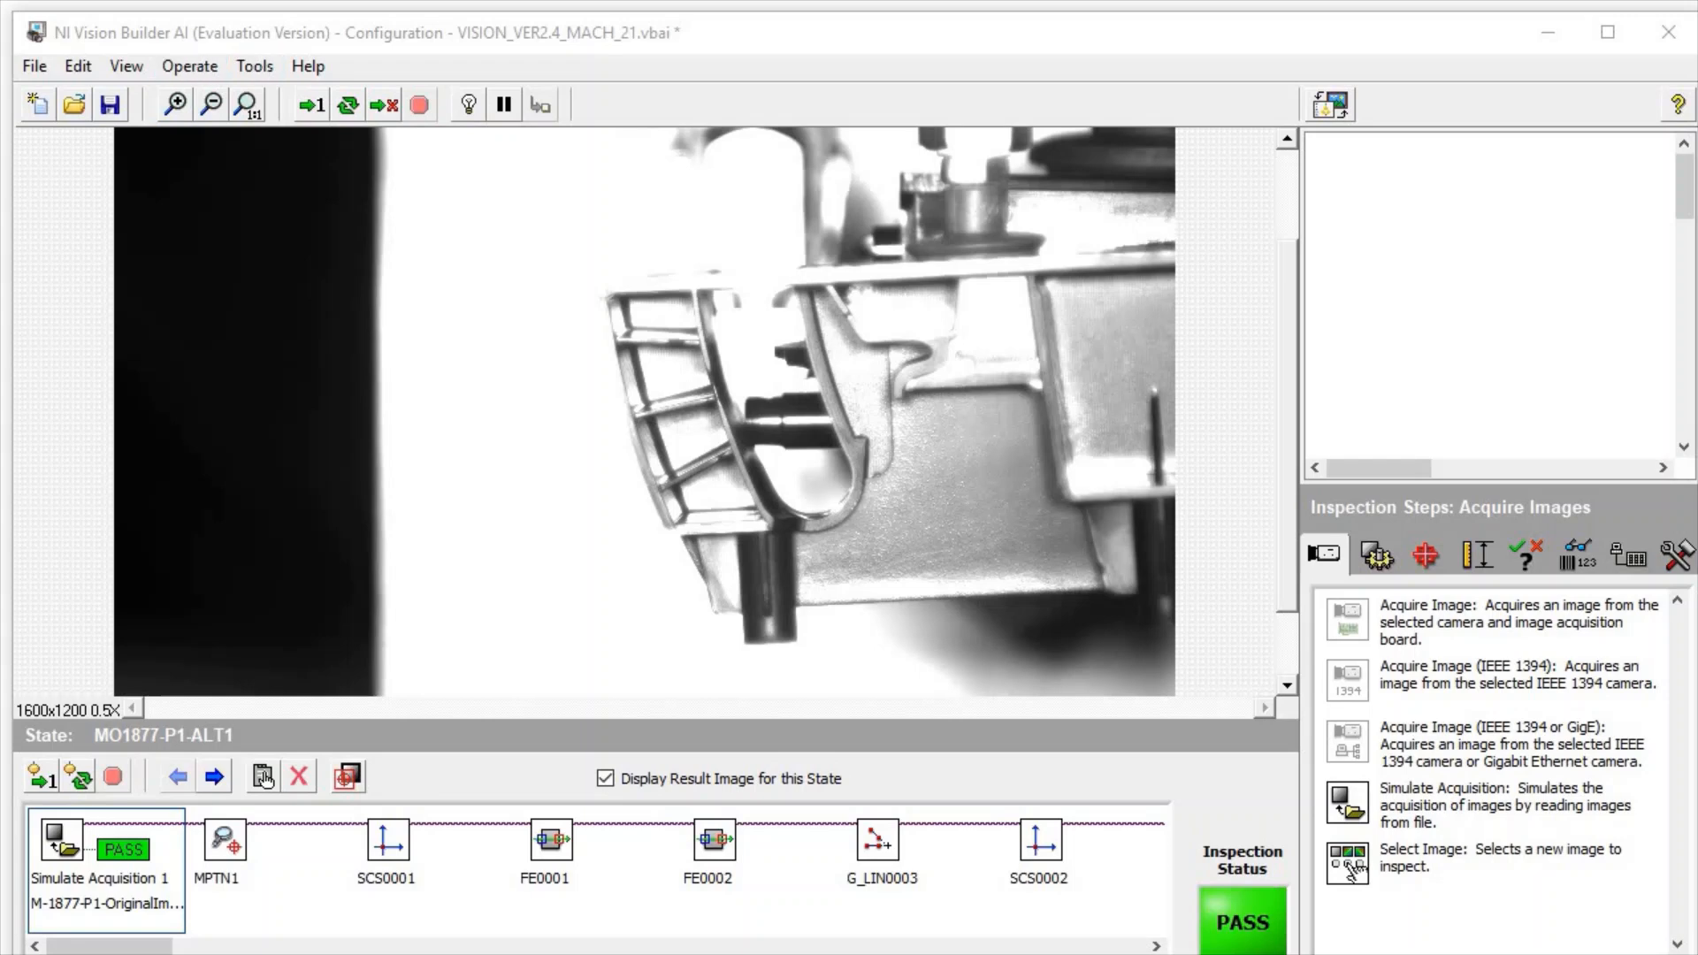
# Open the MPTN1 pattern-matching step of the MO1877-P1-ALT1 state and review its match location, template, search settings and limits
pyautogui.click(174, 107)
pyautogui.click(173, 106)
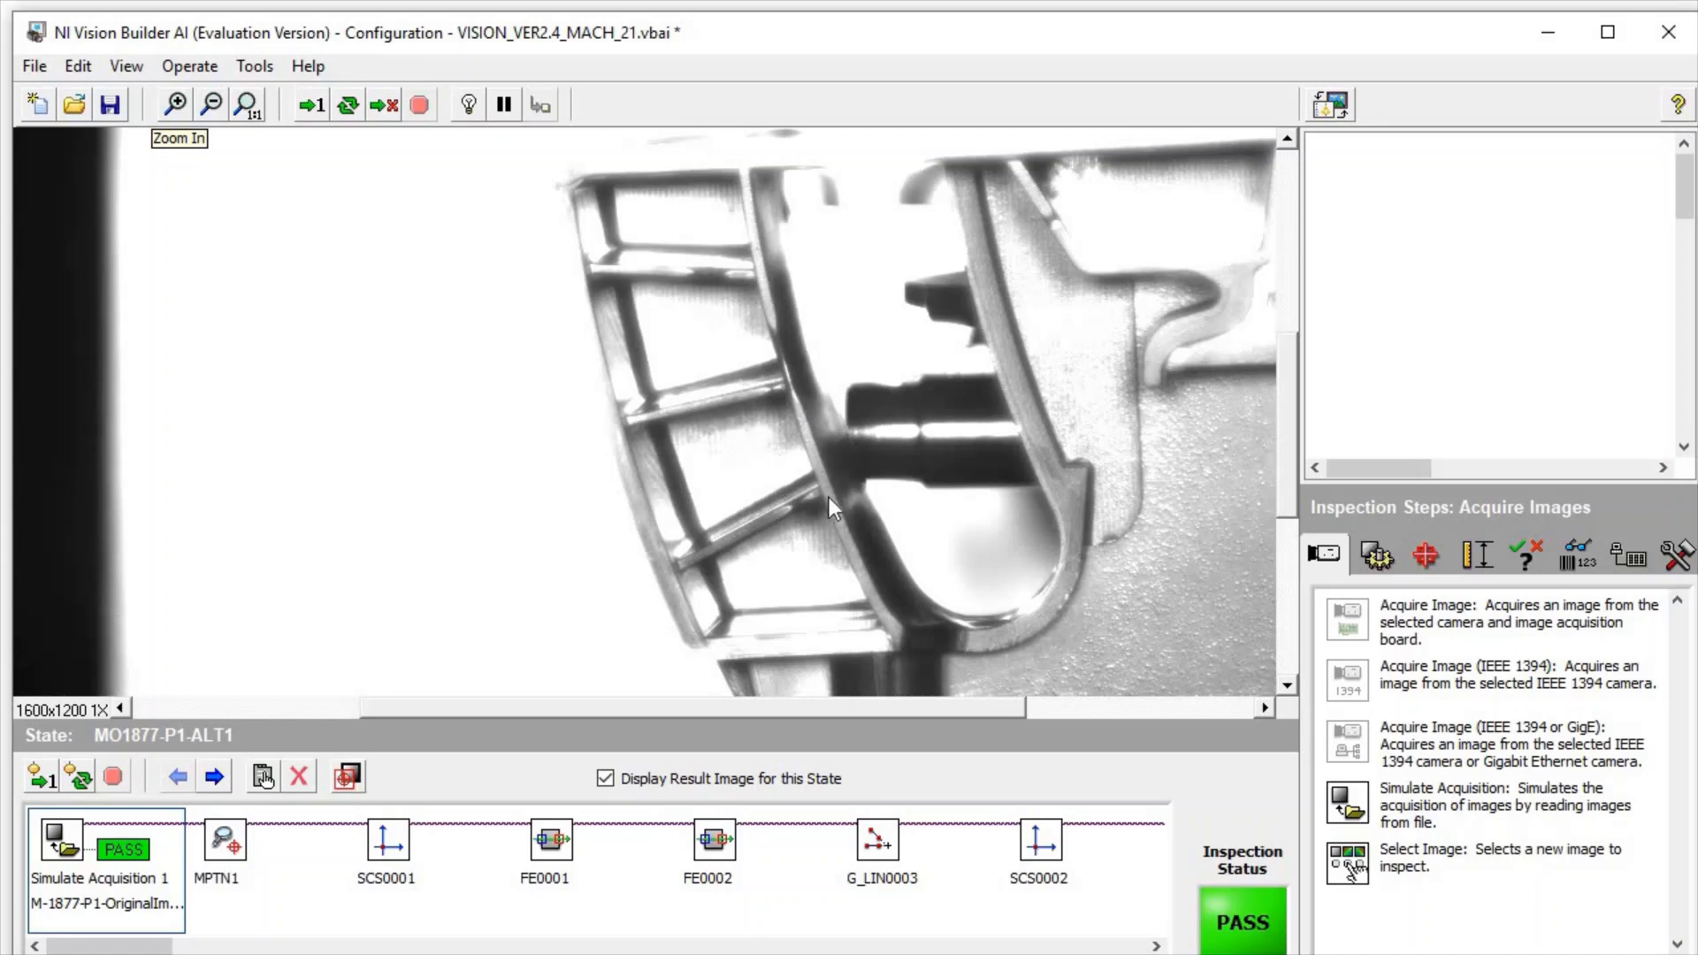
pyautogui.click(210, 104)
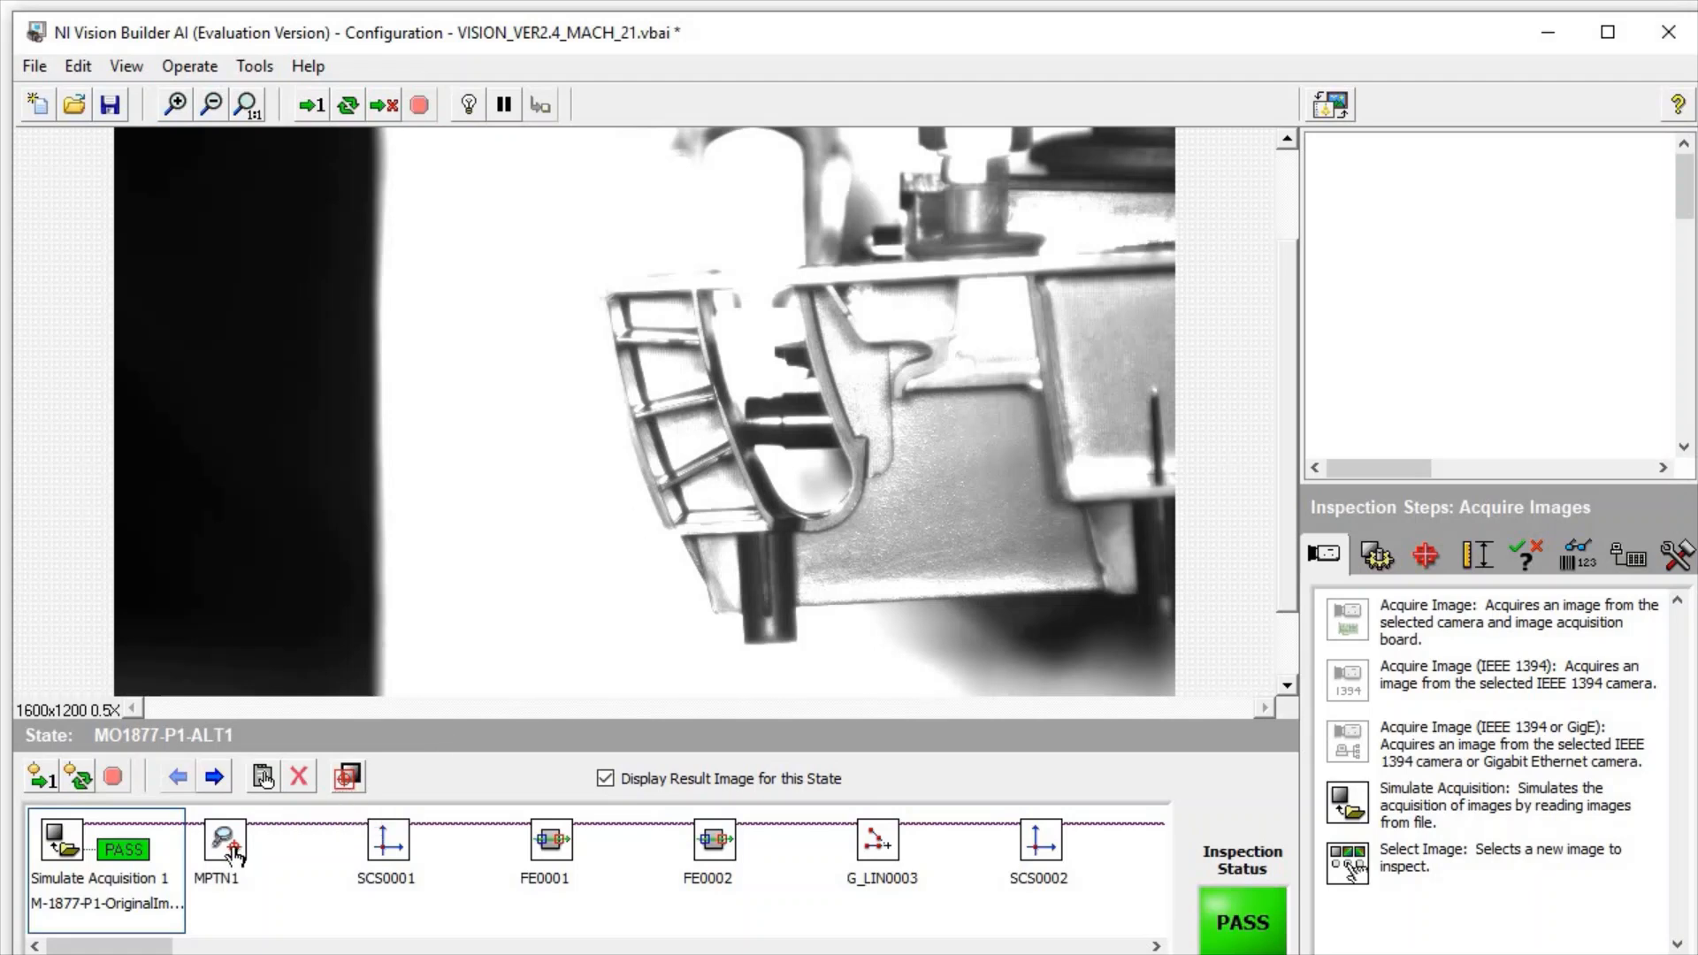
pyautogui.click(213, 872)
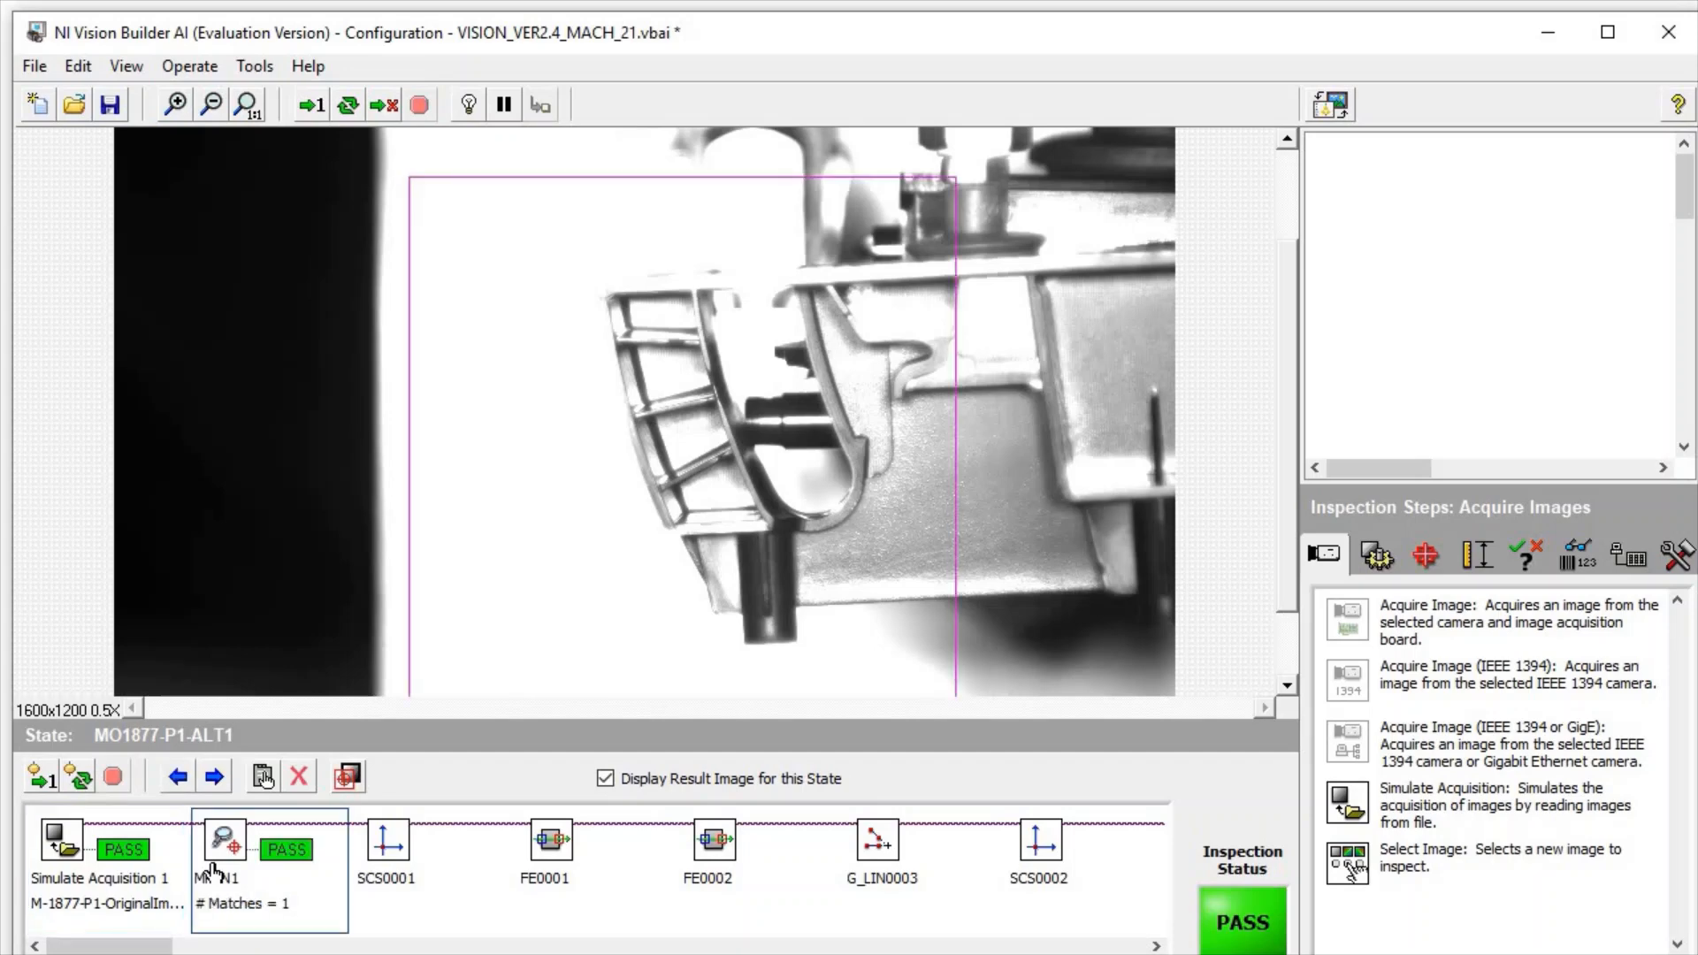
pyautogui.doubleClick(212, 872)
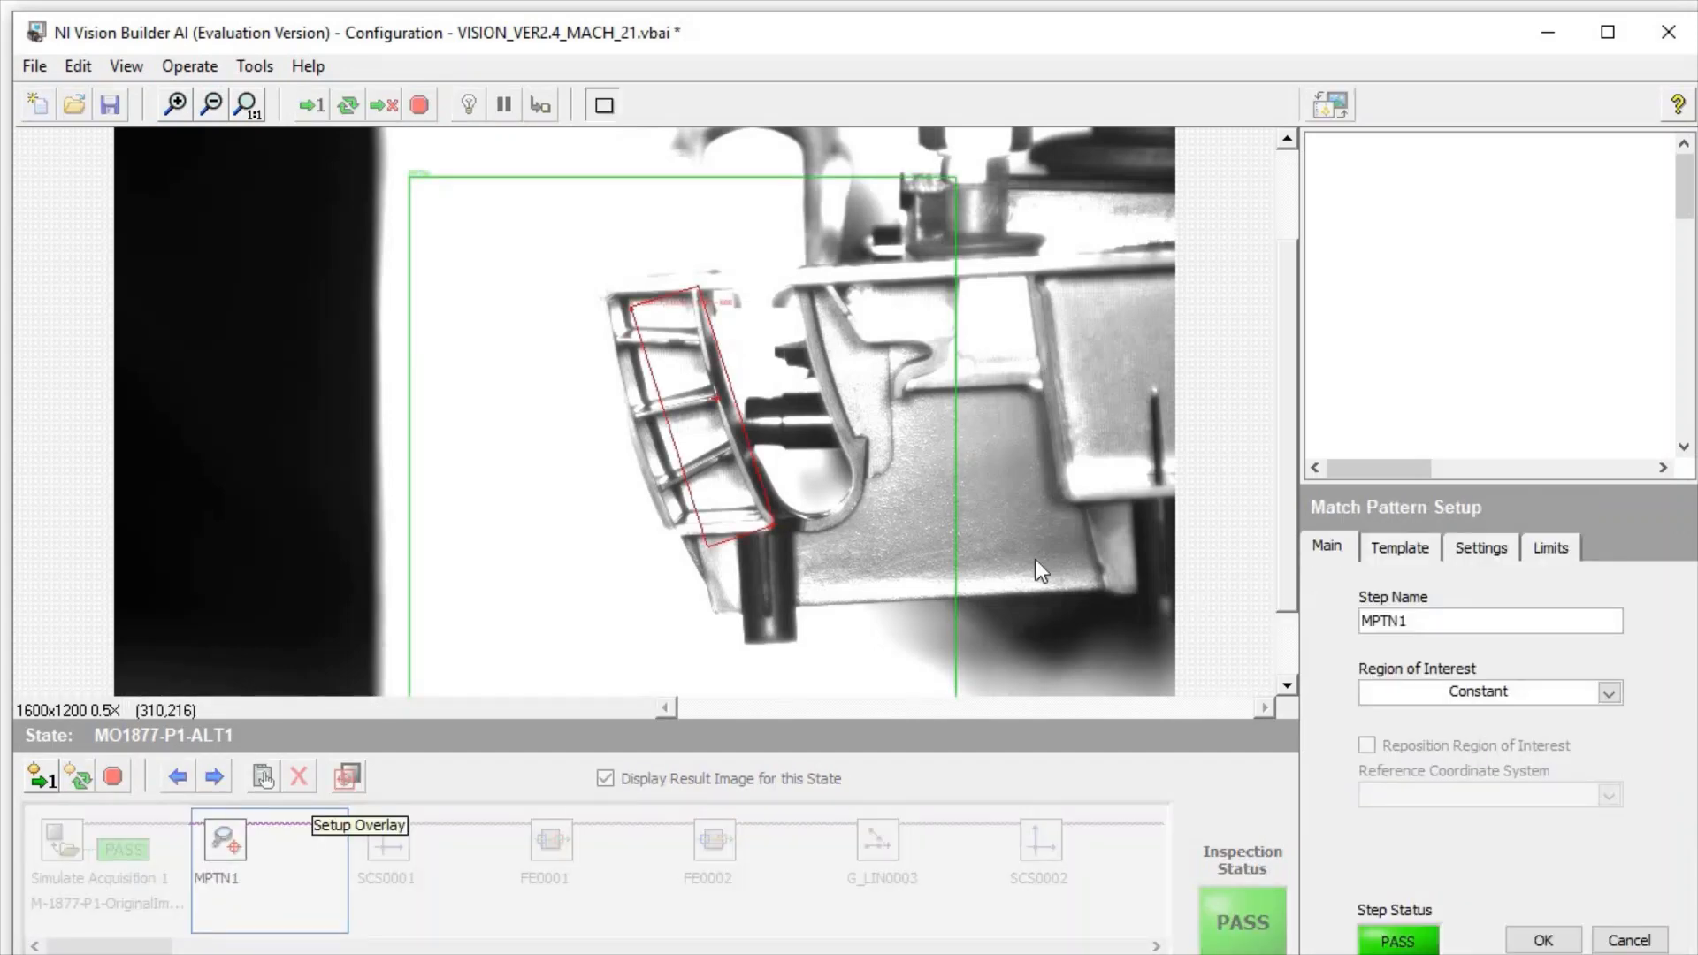
pyautogui.click(175, 105)
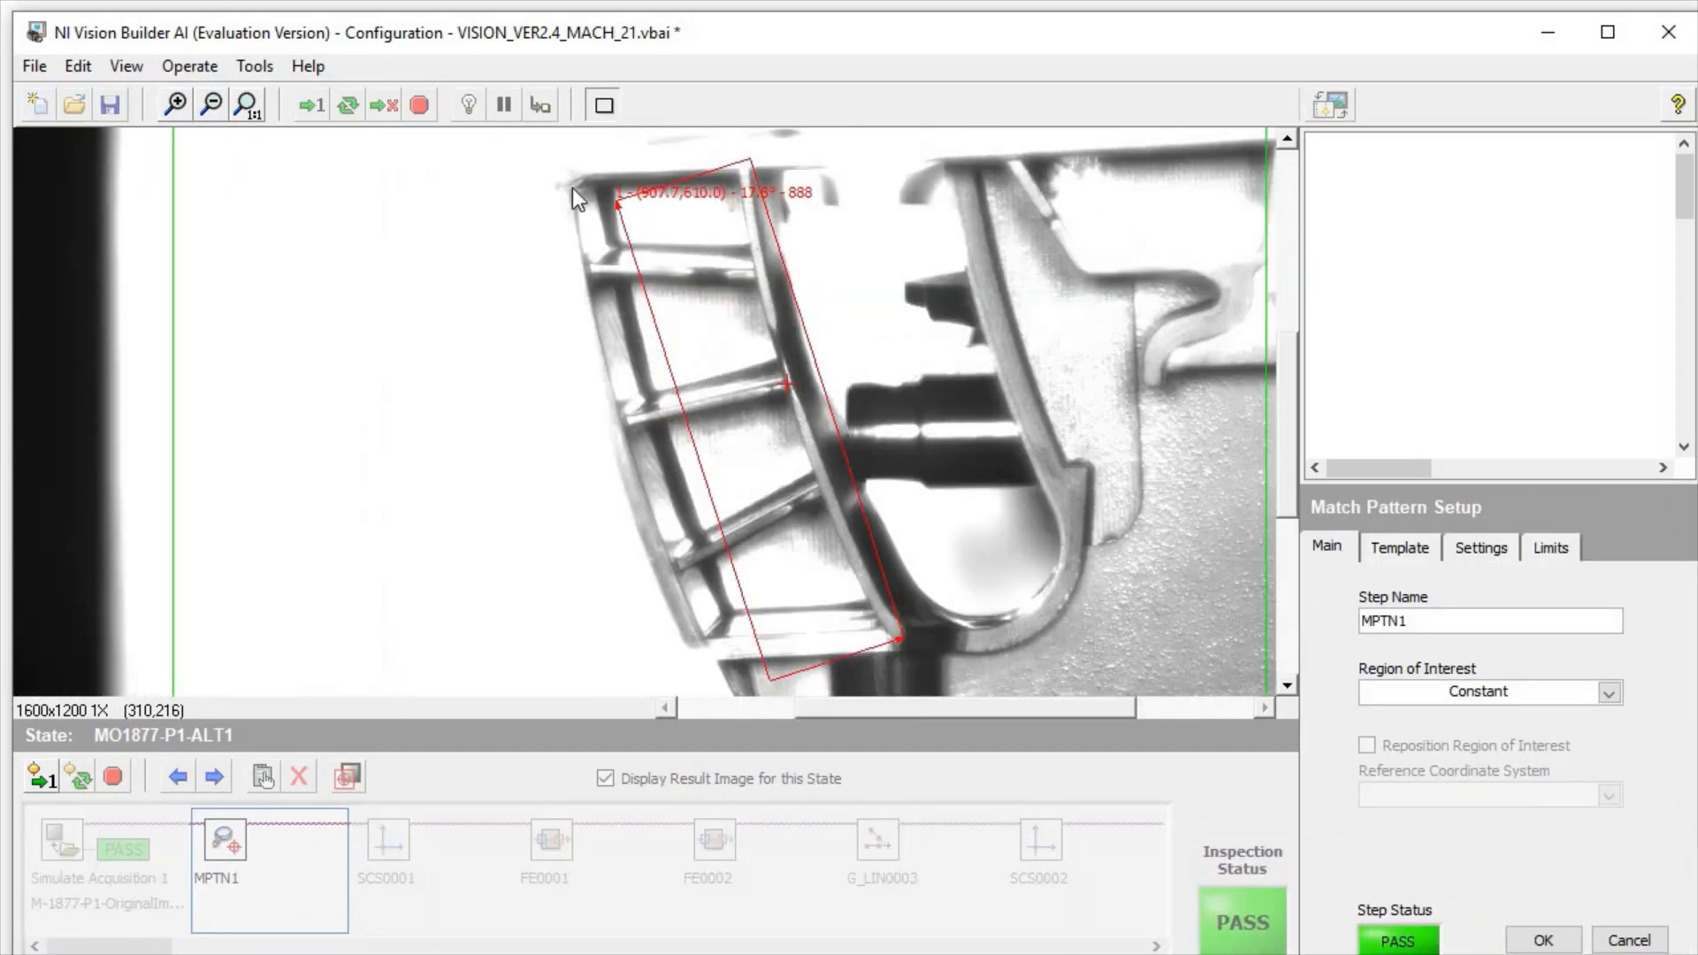
pyautogui.scroll(-1, 1287, 363)
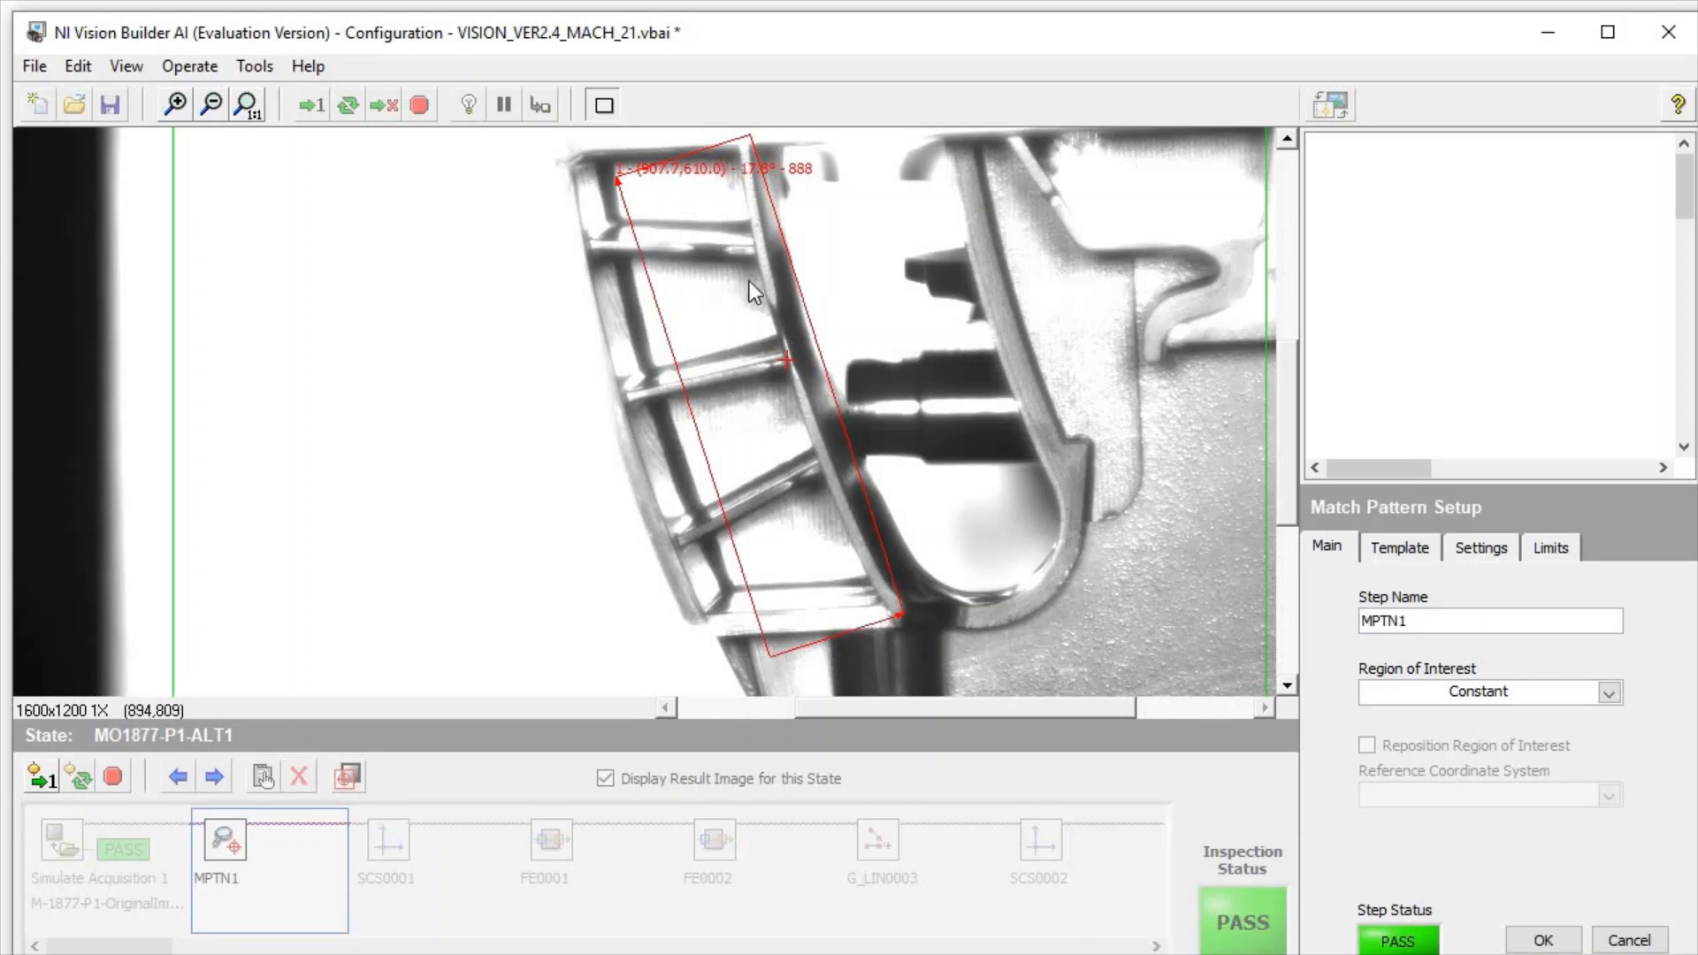
pyautogui.click(1416, 552)
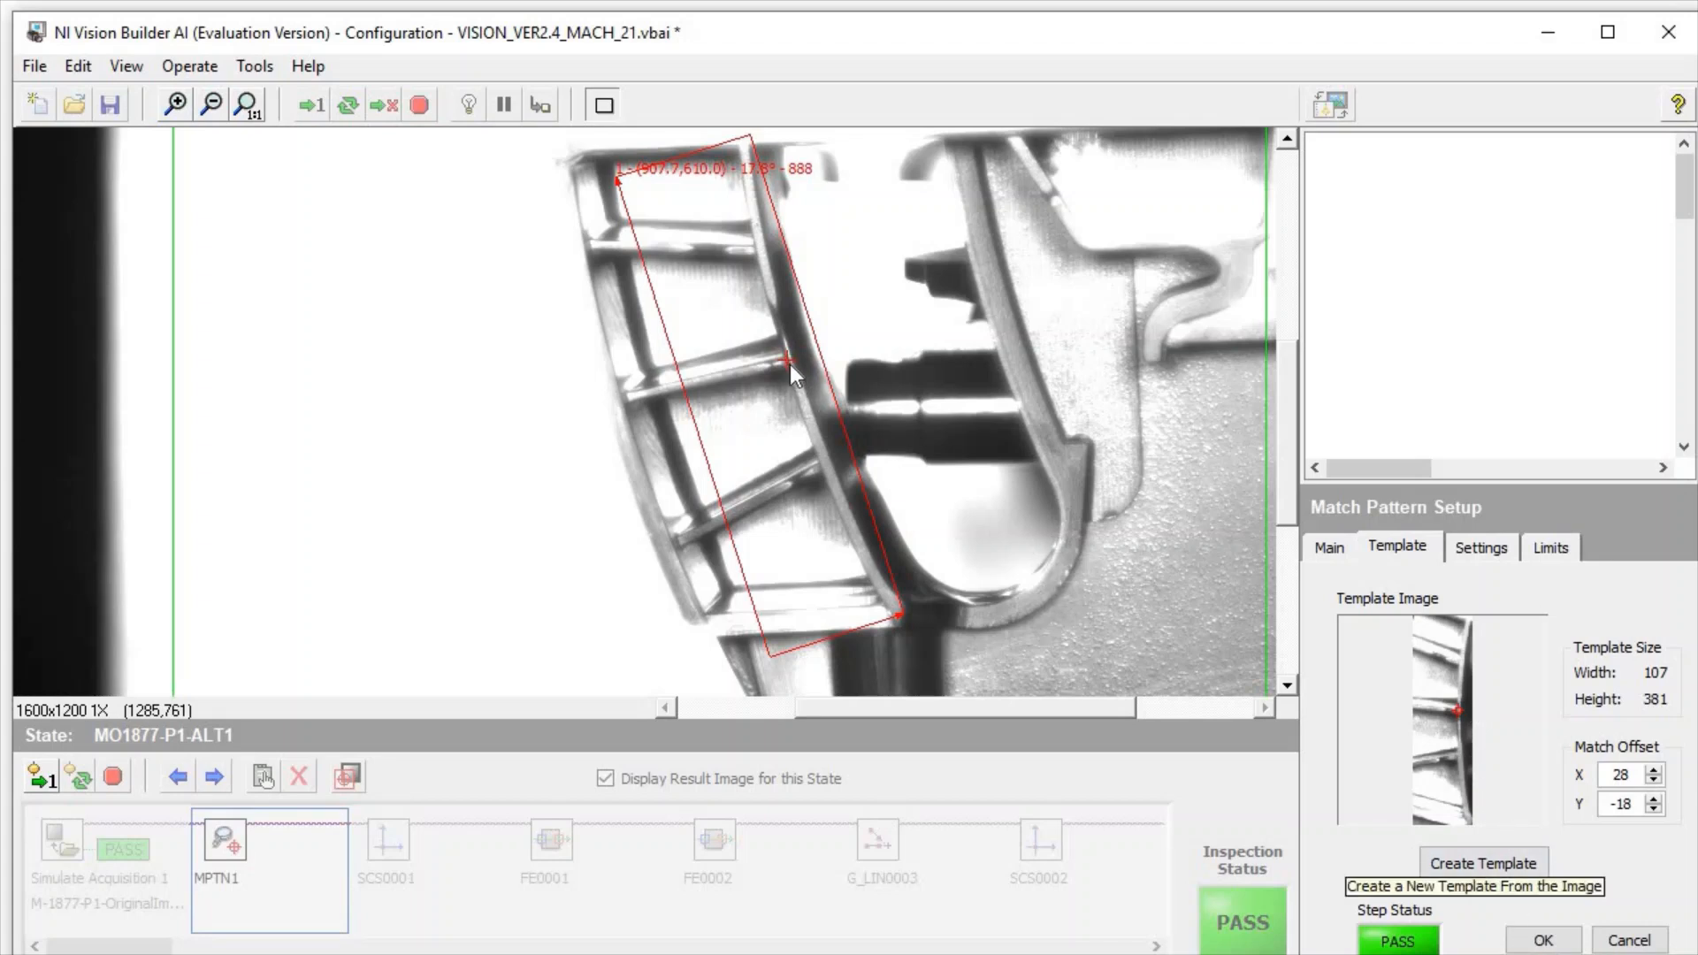
pyautogui.click(1481, 551)
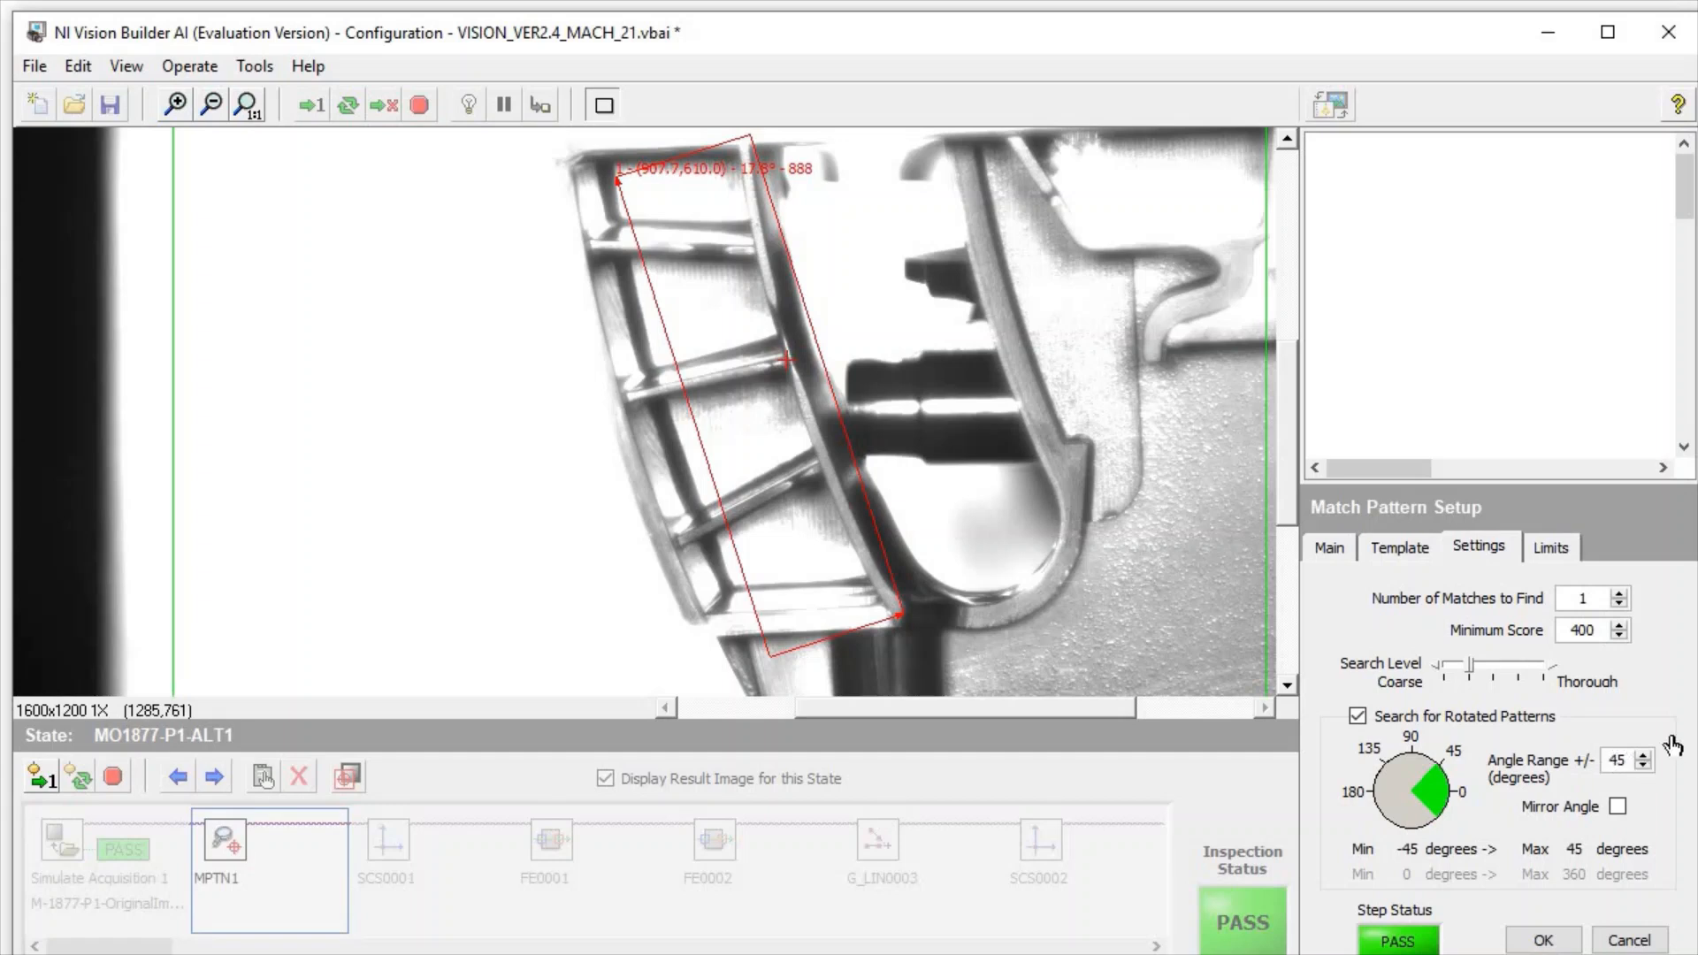
pyautogui.click(1551, 555)
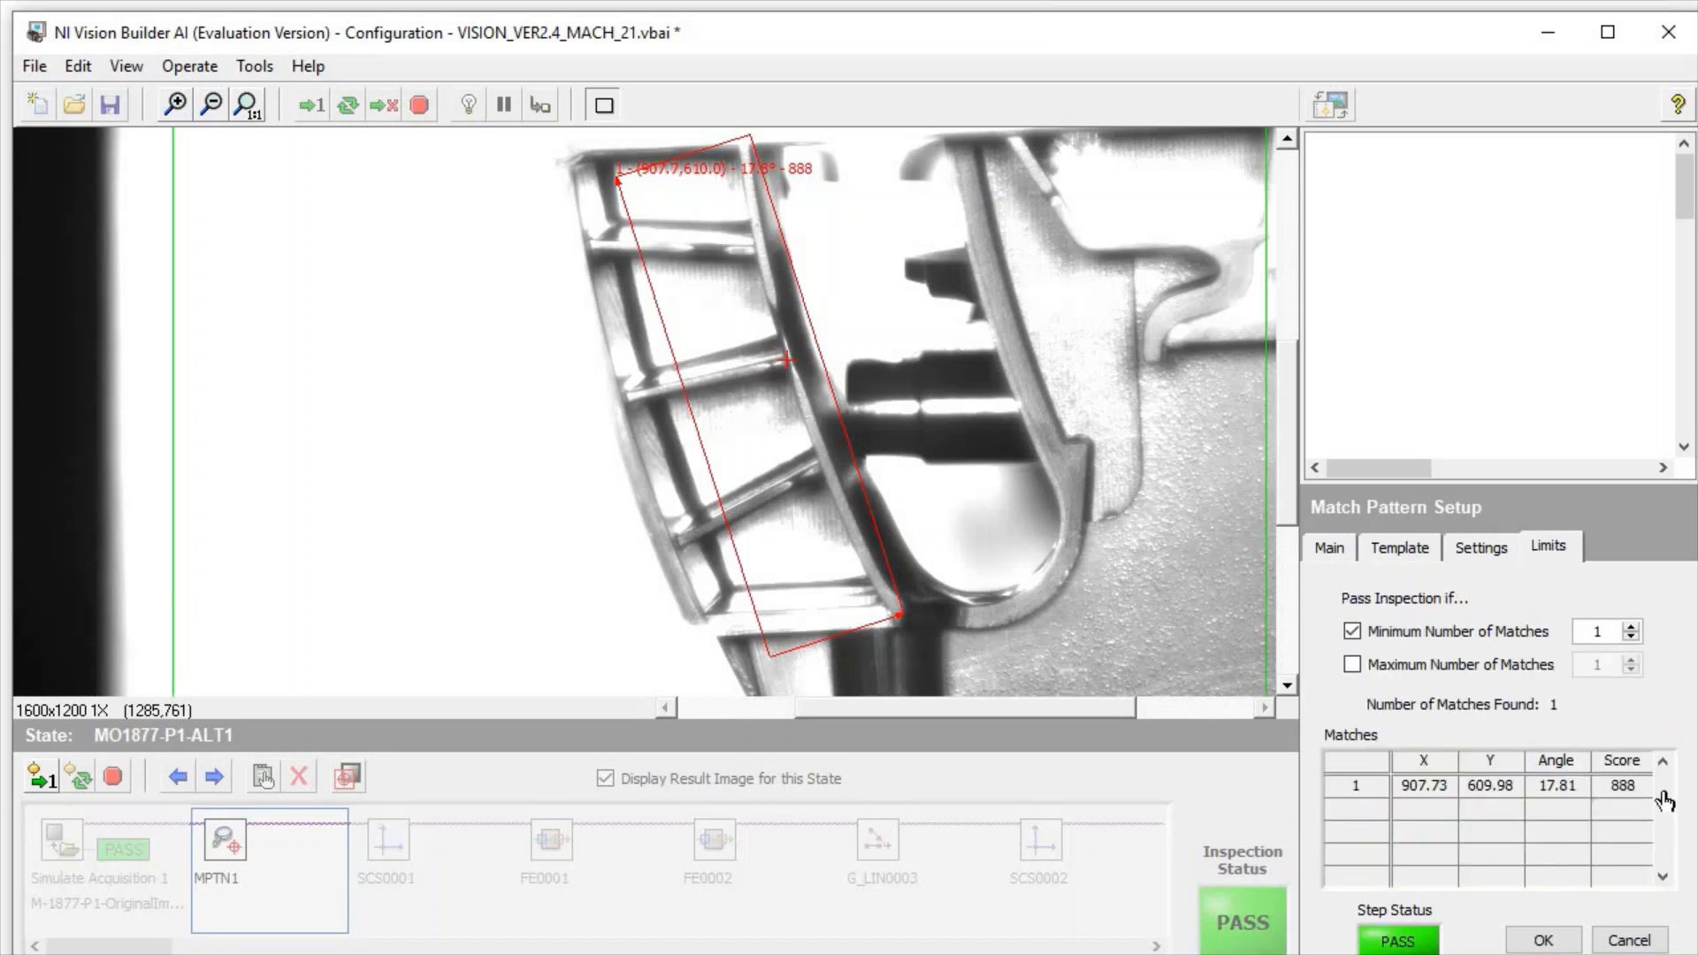
# Create a new MPTN1 template from a rotated rectangle of about 100 × 395 pixels along the ribbed part's curved inner wall
pyautogui.click(1408, 552)
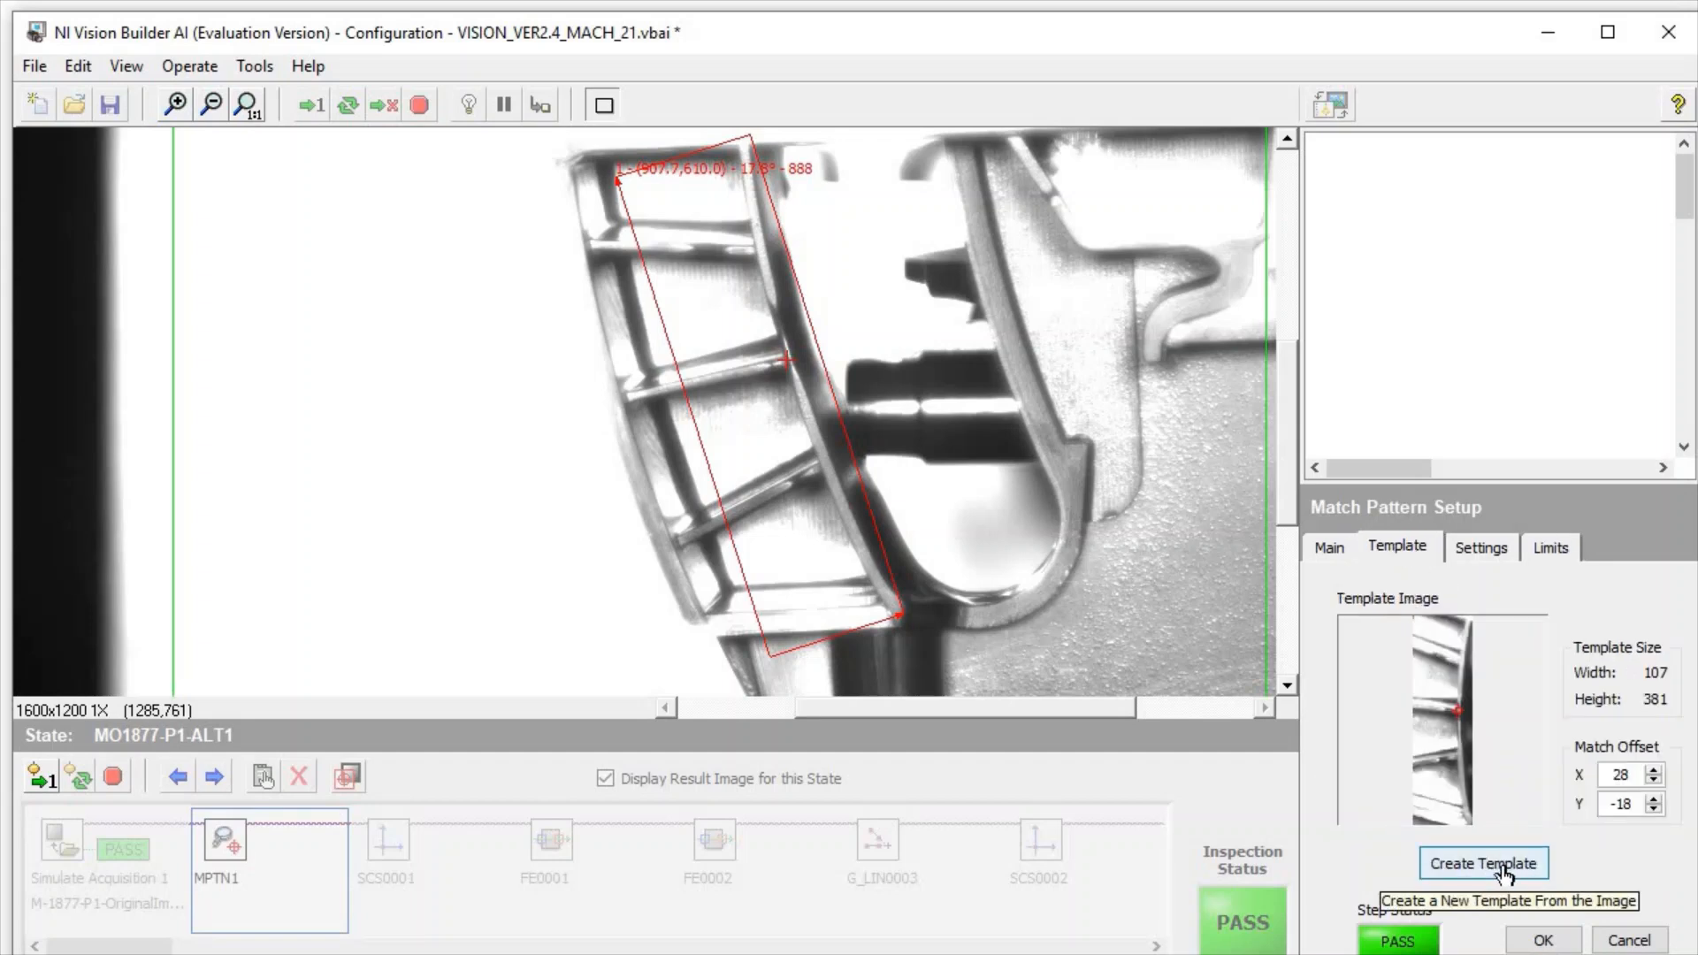
pyautogui.click(1504, 864)
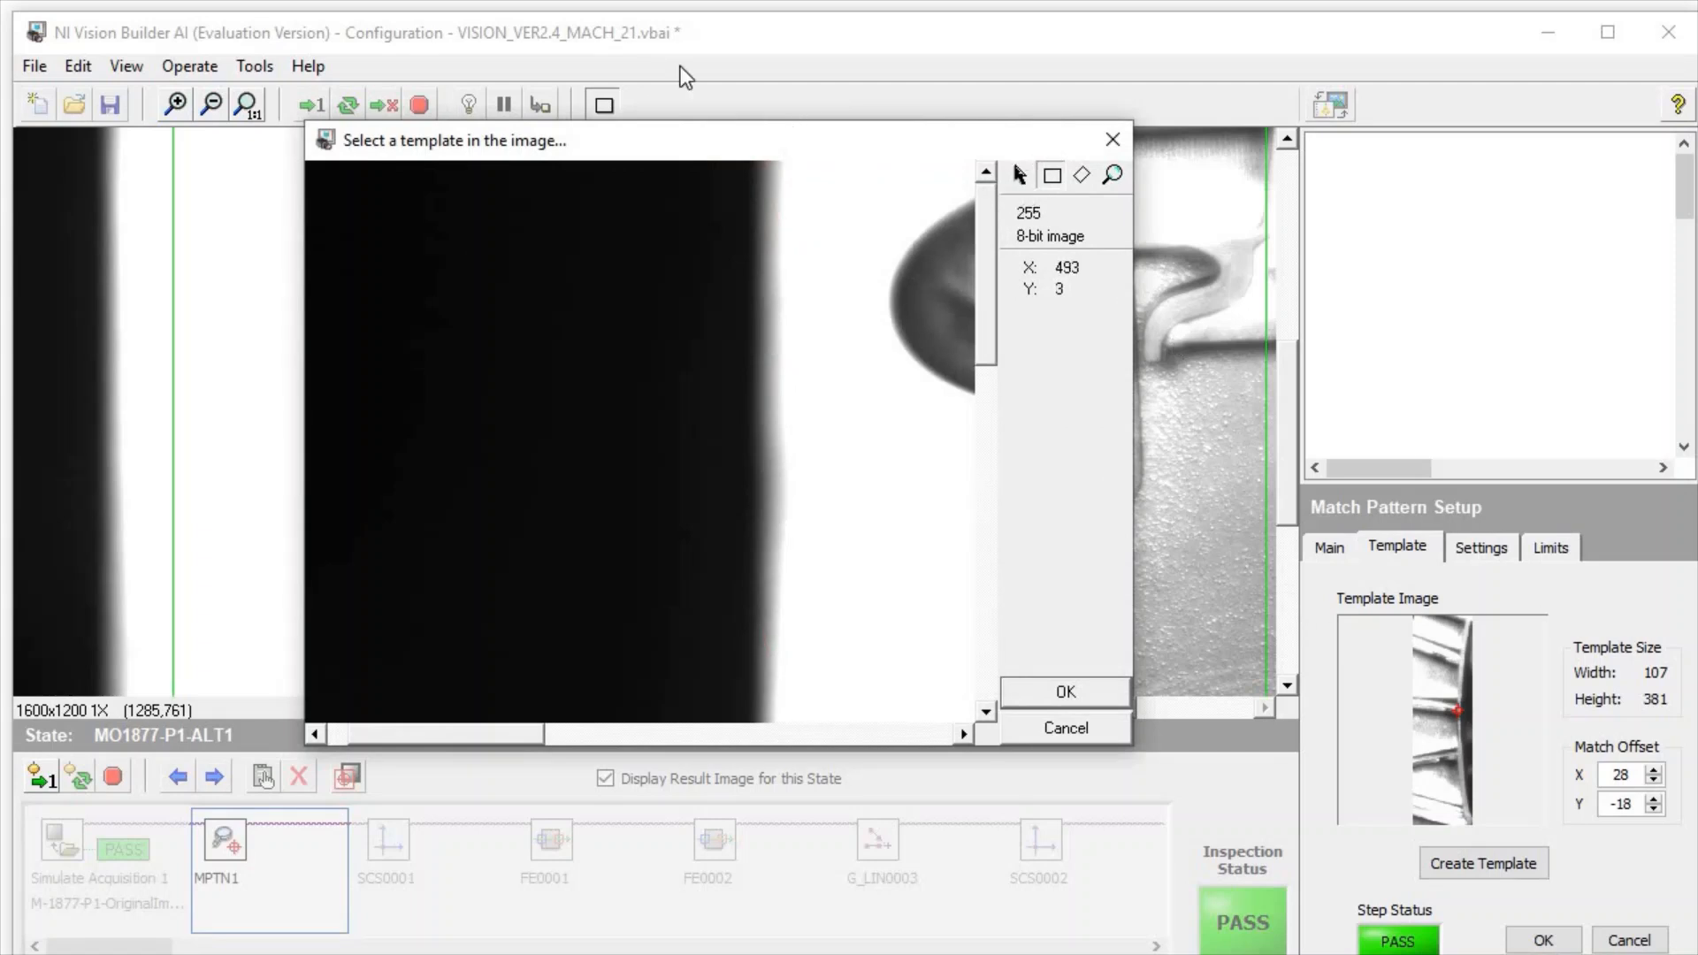
pyautogui.moveTo(748, 141); pyautogui.dragTo(550, 39)
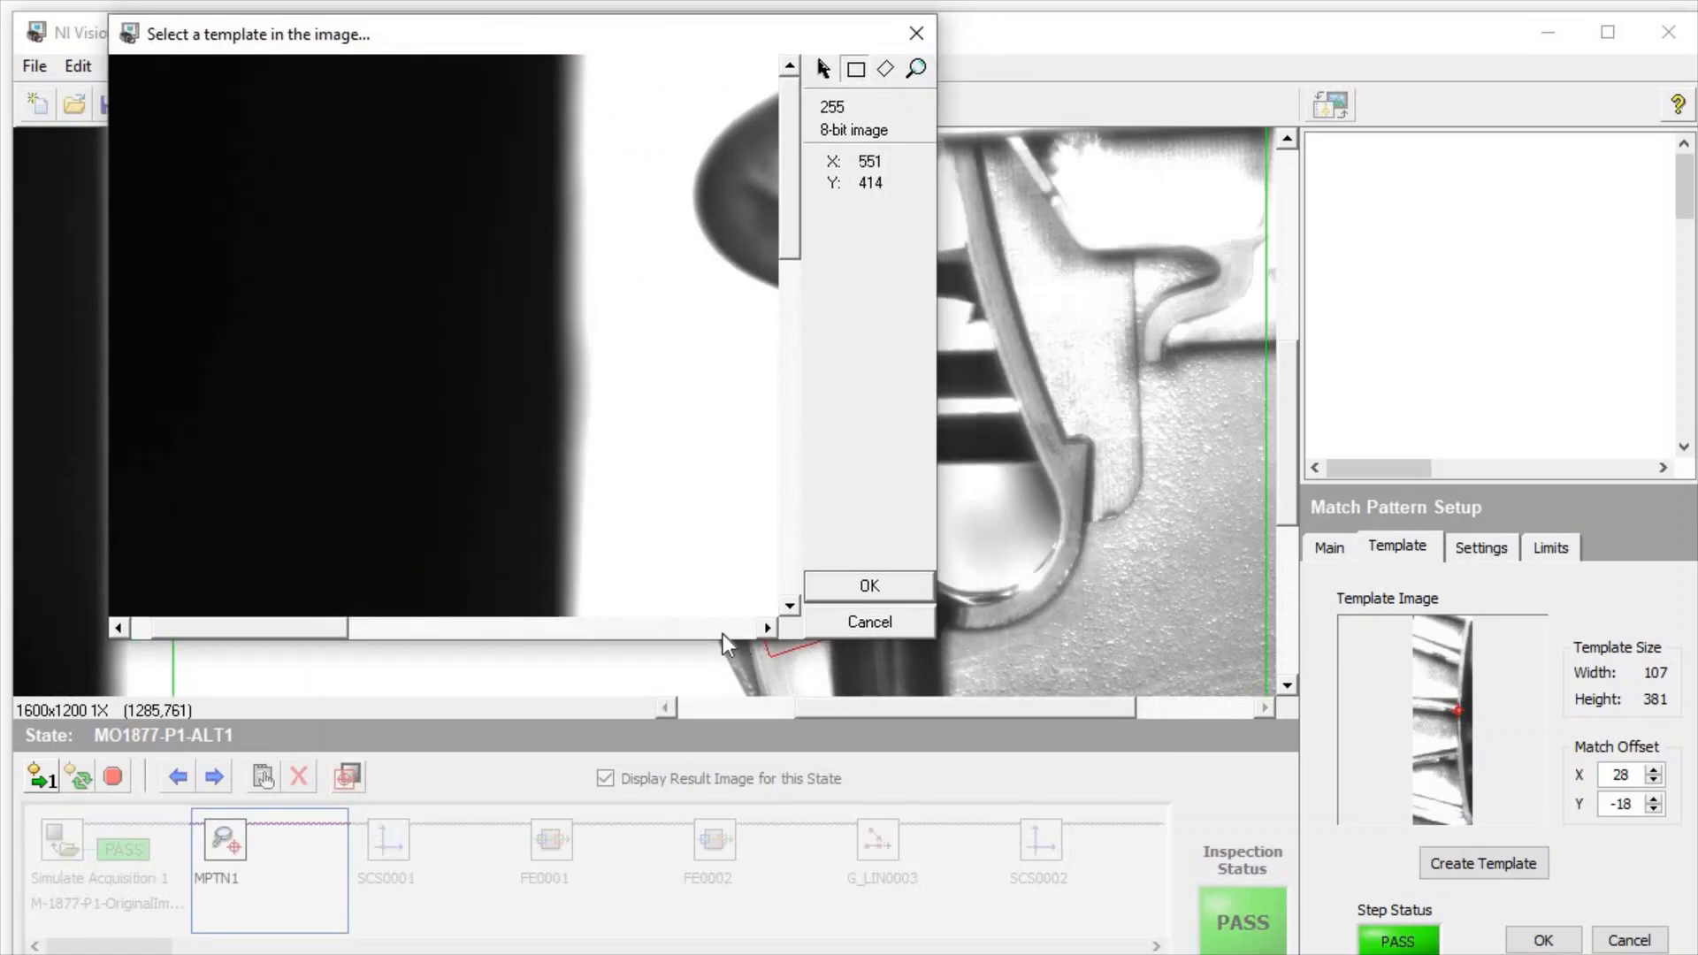
pyautogui.moveTo(945, 491); pyautogui.dragTo(1285, 500)
pyautogui.moveTo(988, 643); pyautogui.dragTo(569, 914)
pyautogui.click(768, 911)
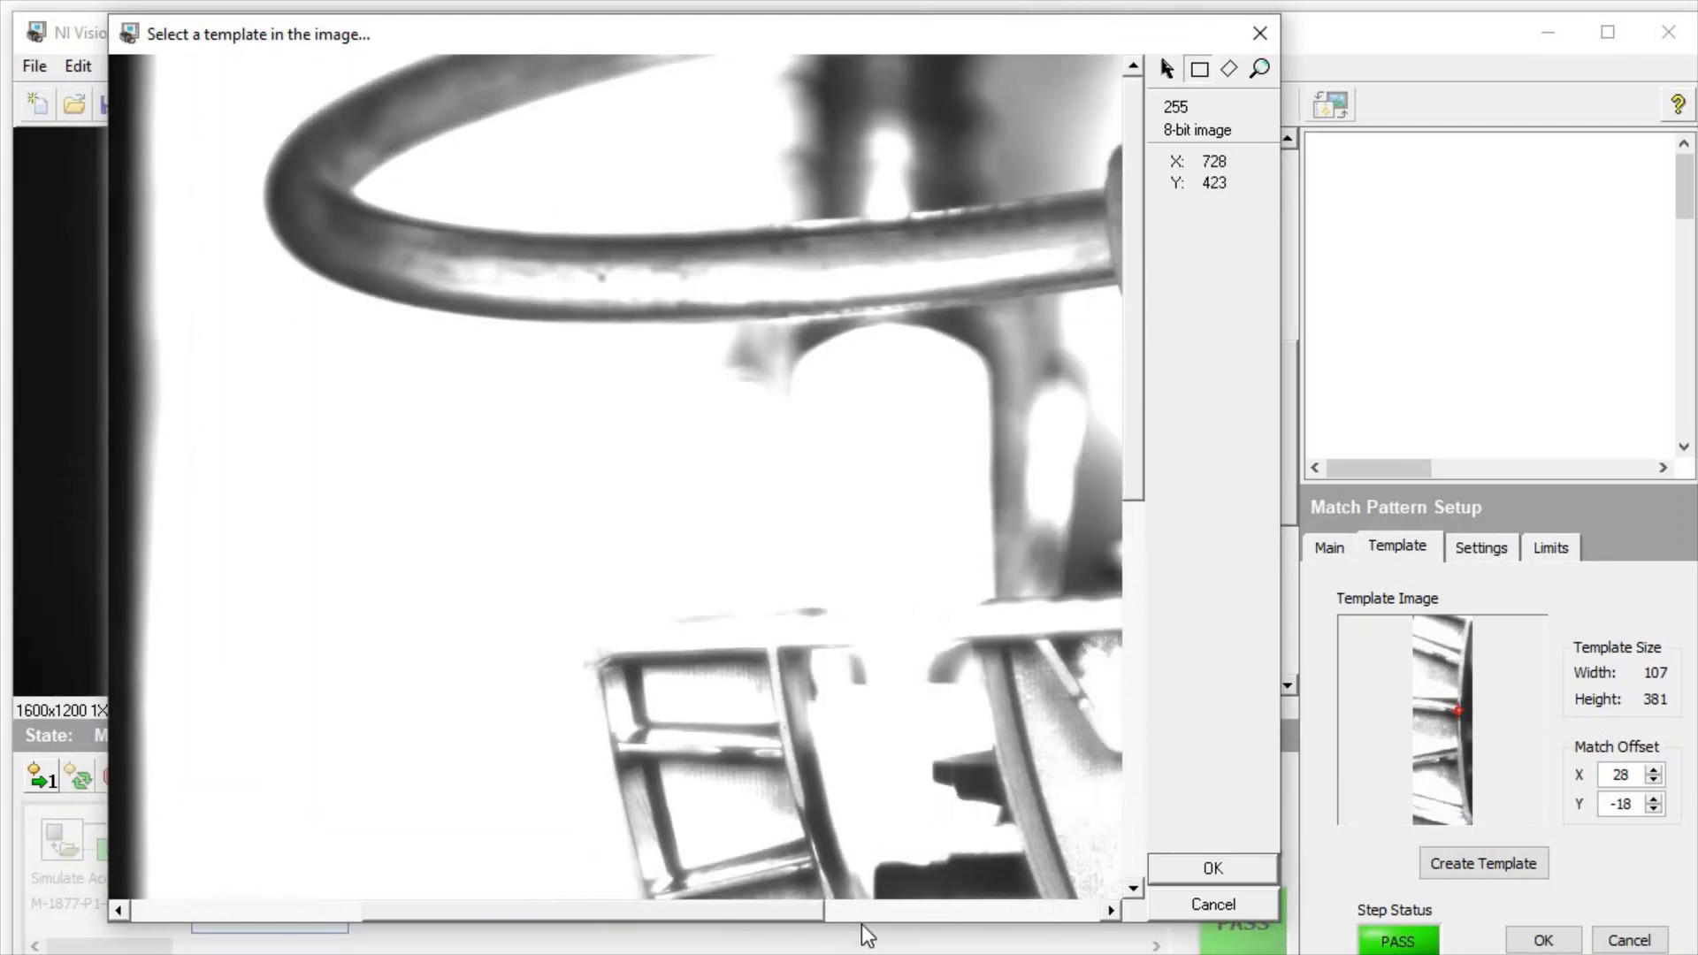
pyautogui.scroll(-5, 1129, 575)
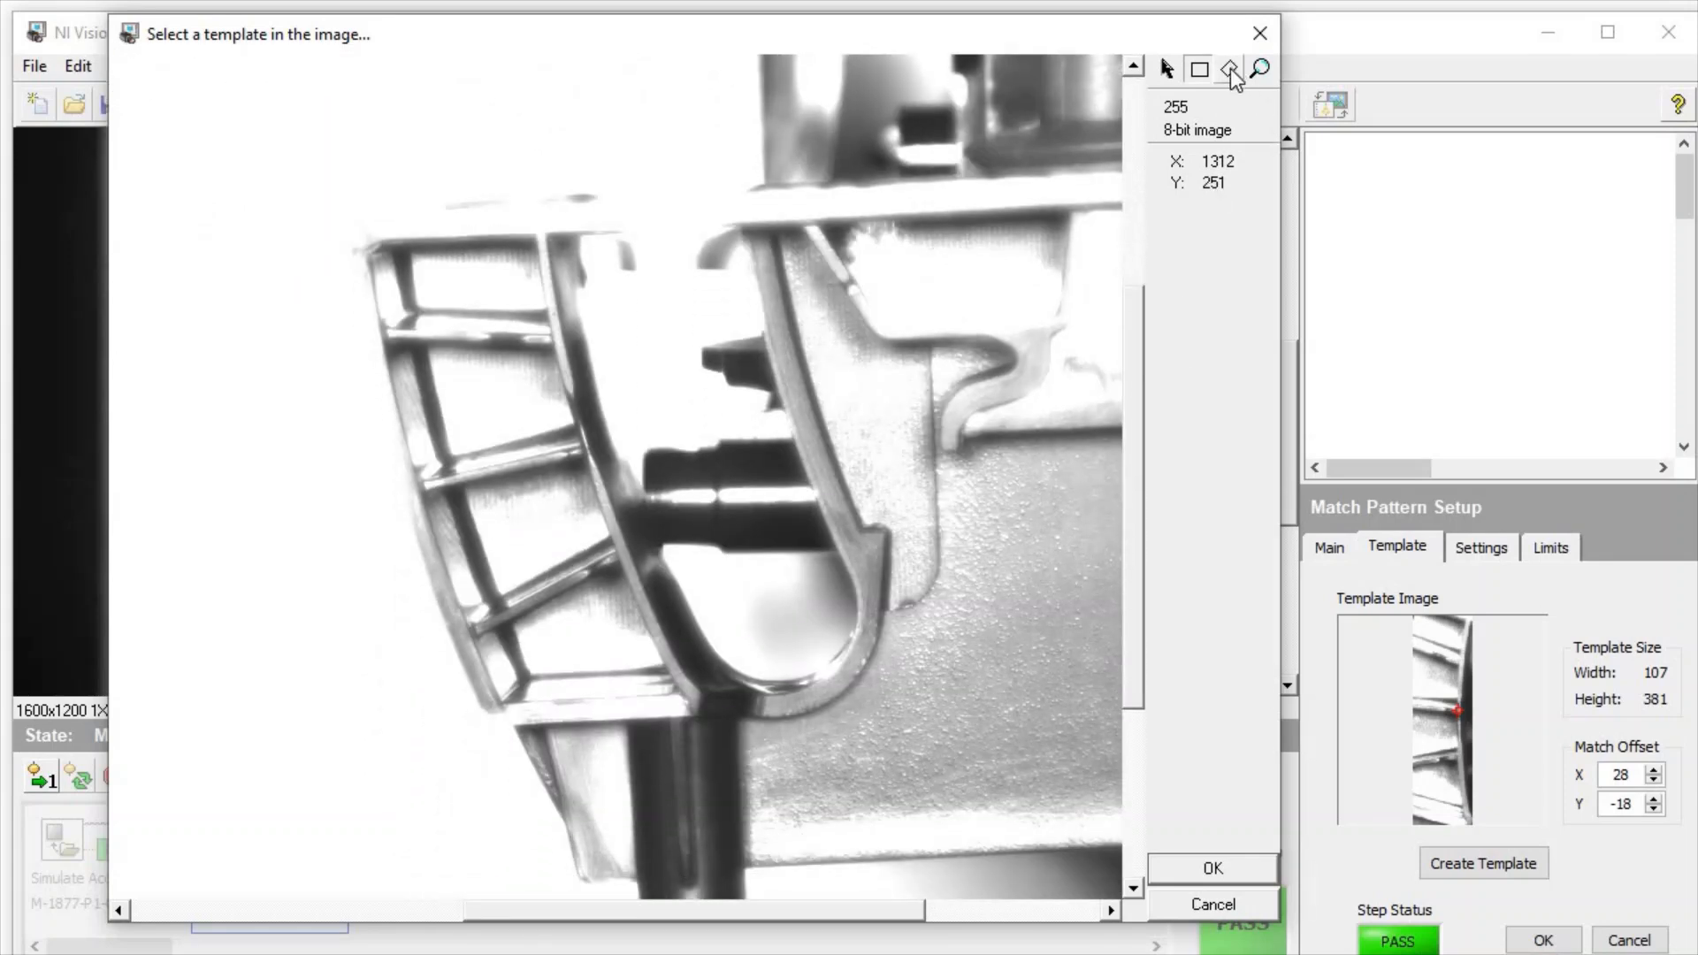
pyautogui.click(1231, 71)
pyautogui.moveTo(344, 227); pyautogui.dragTo(740, 751)
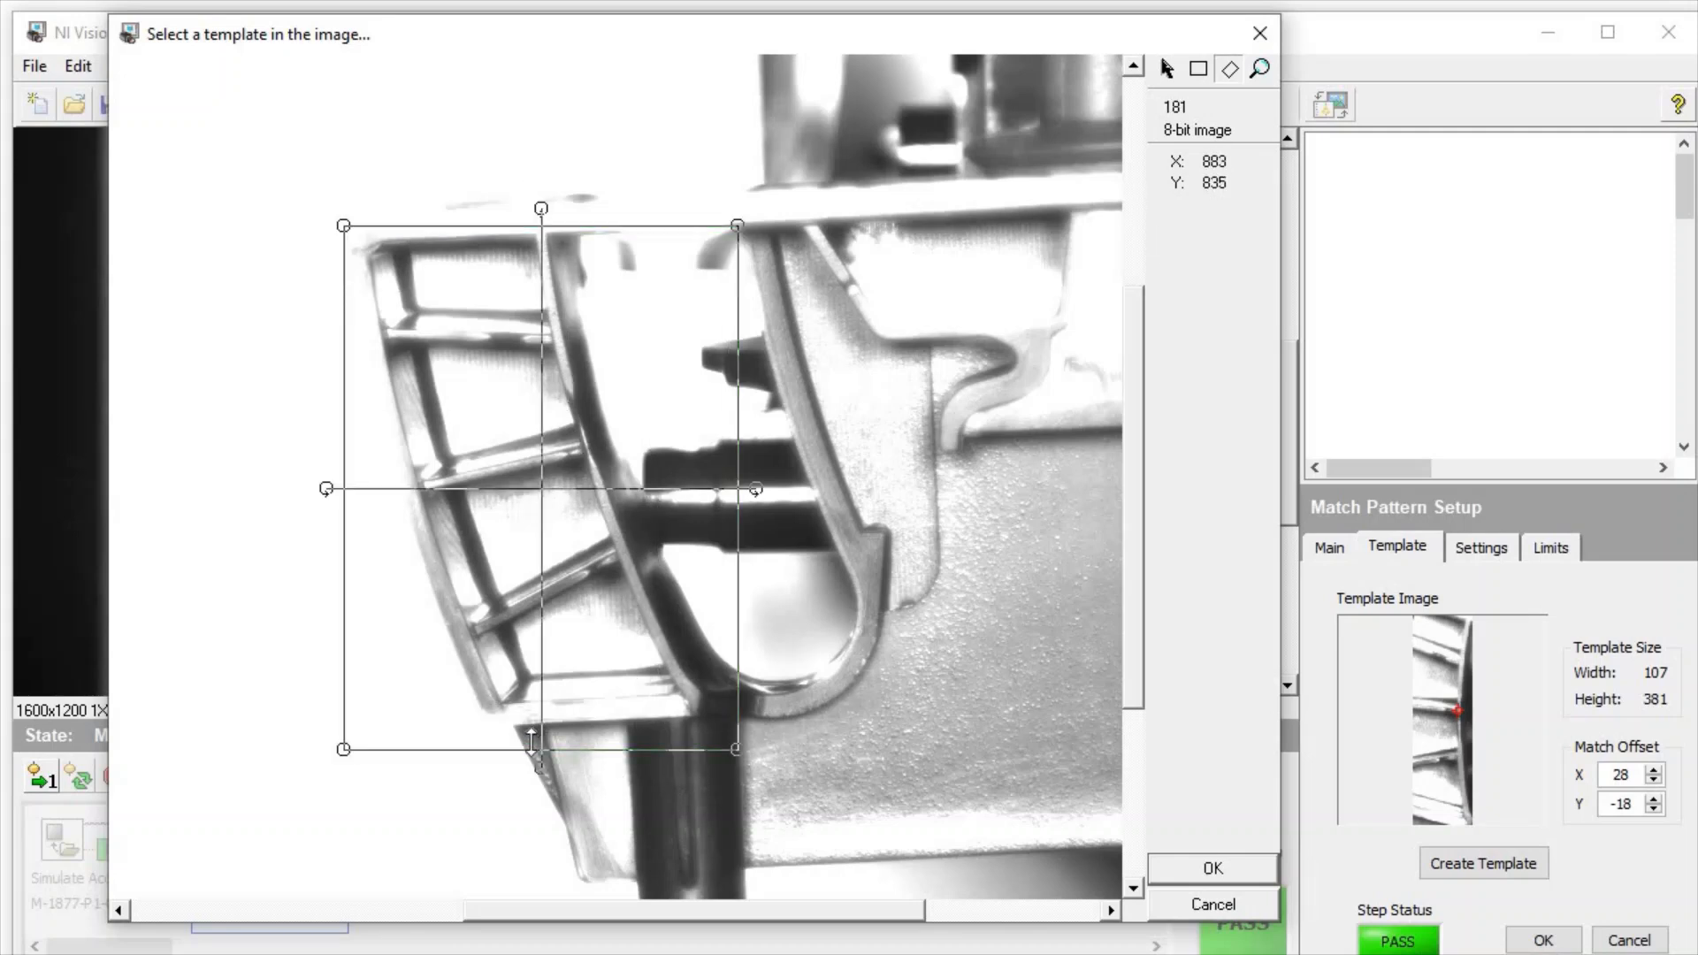
pyautogui.moveTo(334, 484); pyautogui.dragTo(507, 478)
pyautogui.moveTo(710, 394); pyautogui.dragTo(614, 424)
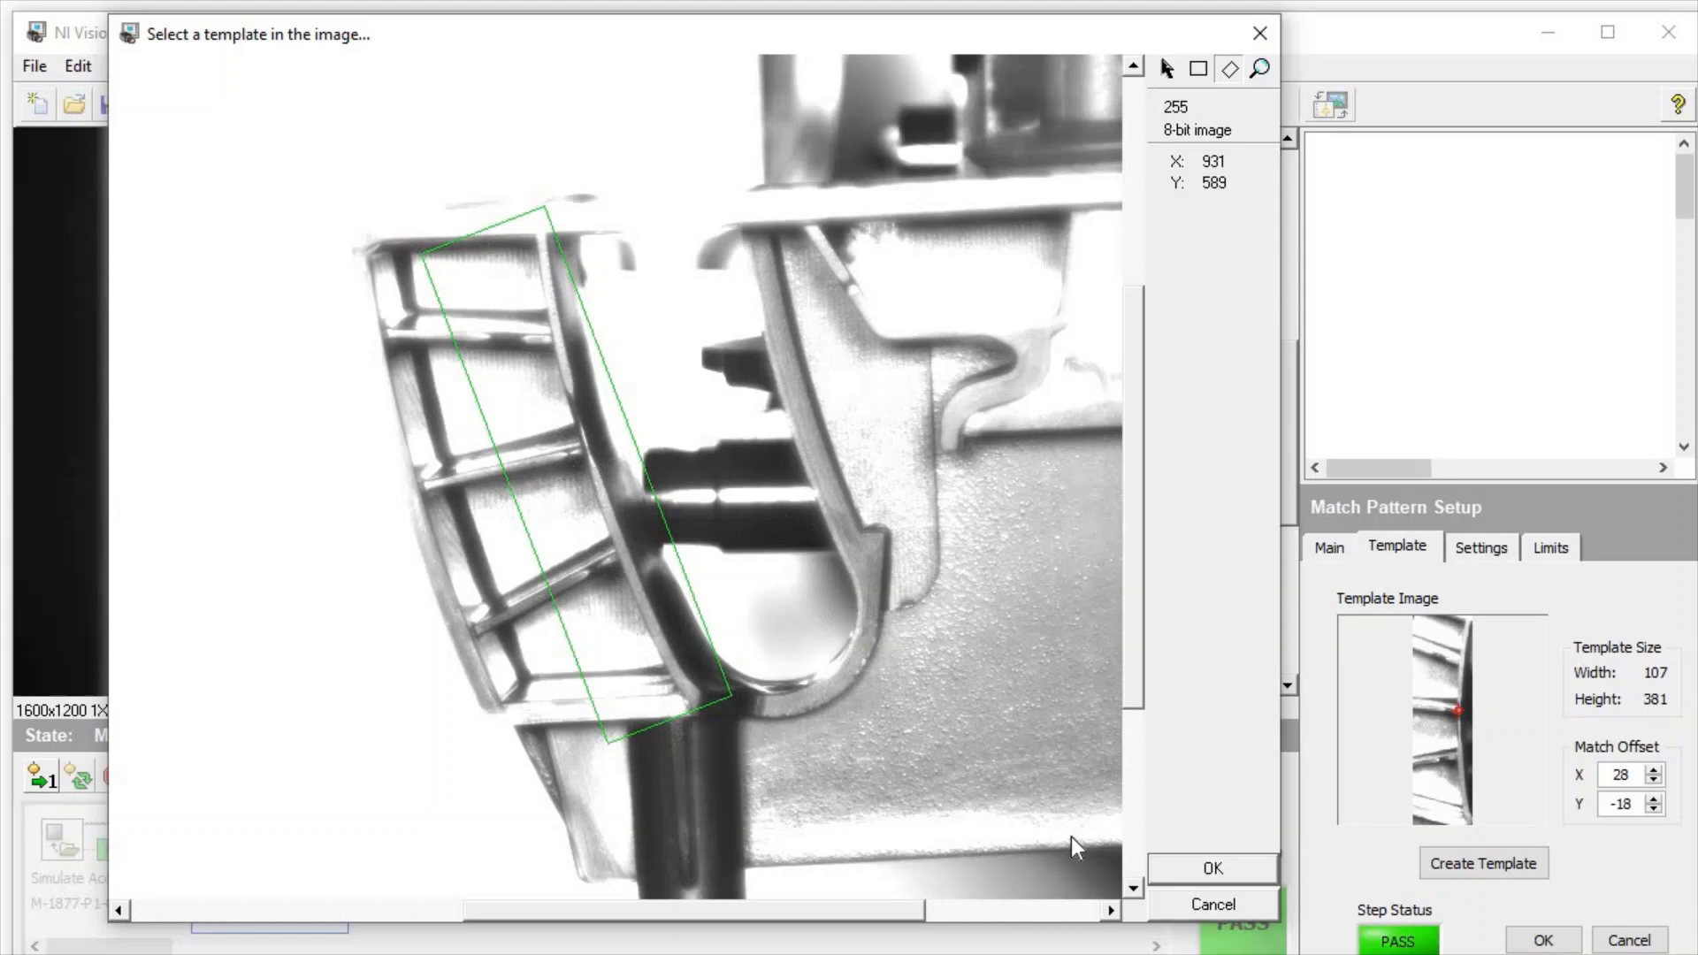
pyautogui.click(1210, 871)
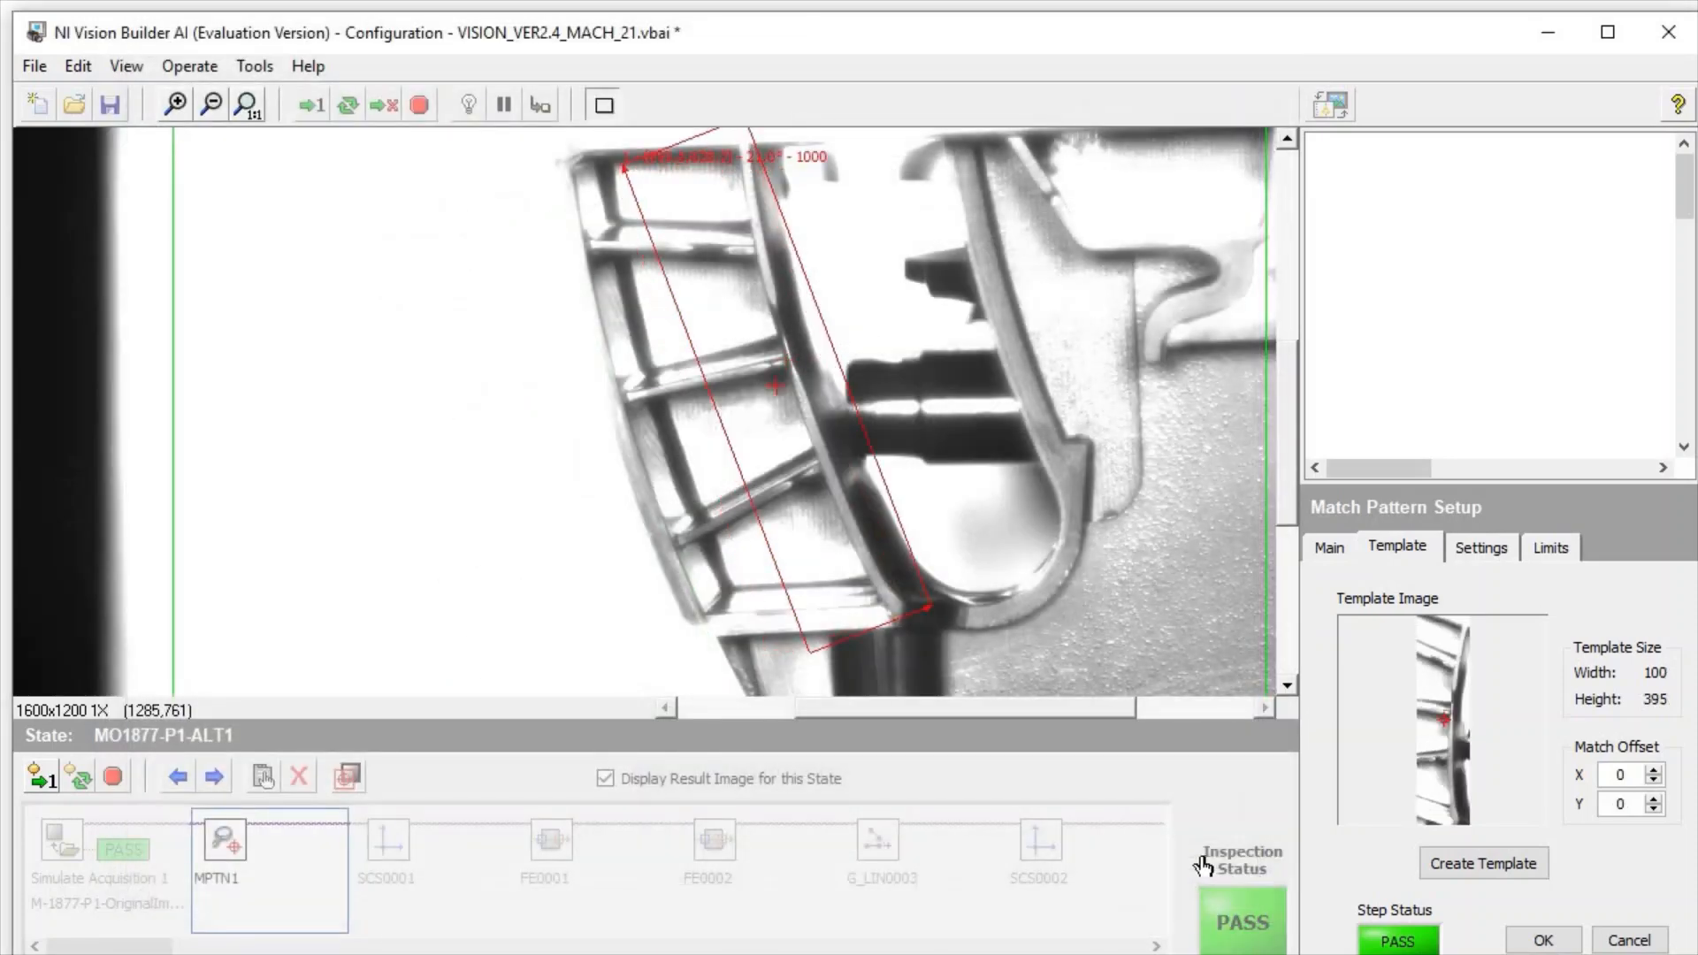
# Reposition the match offset point in the MPTN1 template image, fine-tune its Y offset, and accept the setup
pyautogui.click(1452, 711)
pyautogui.click(1452, 716)
pyautogui.click(1455, 717)
pyautogui.click(1451, 709)
pyautogui.click(1449, 709)
pyautogui.click(1451, 708)
pyautogui.click(1454, 711)
pyautogui.click(1653, 800)
pyautogui.click(1544, 940)
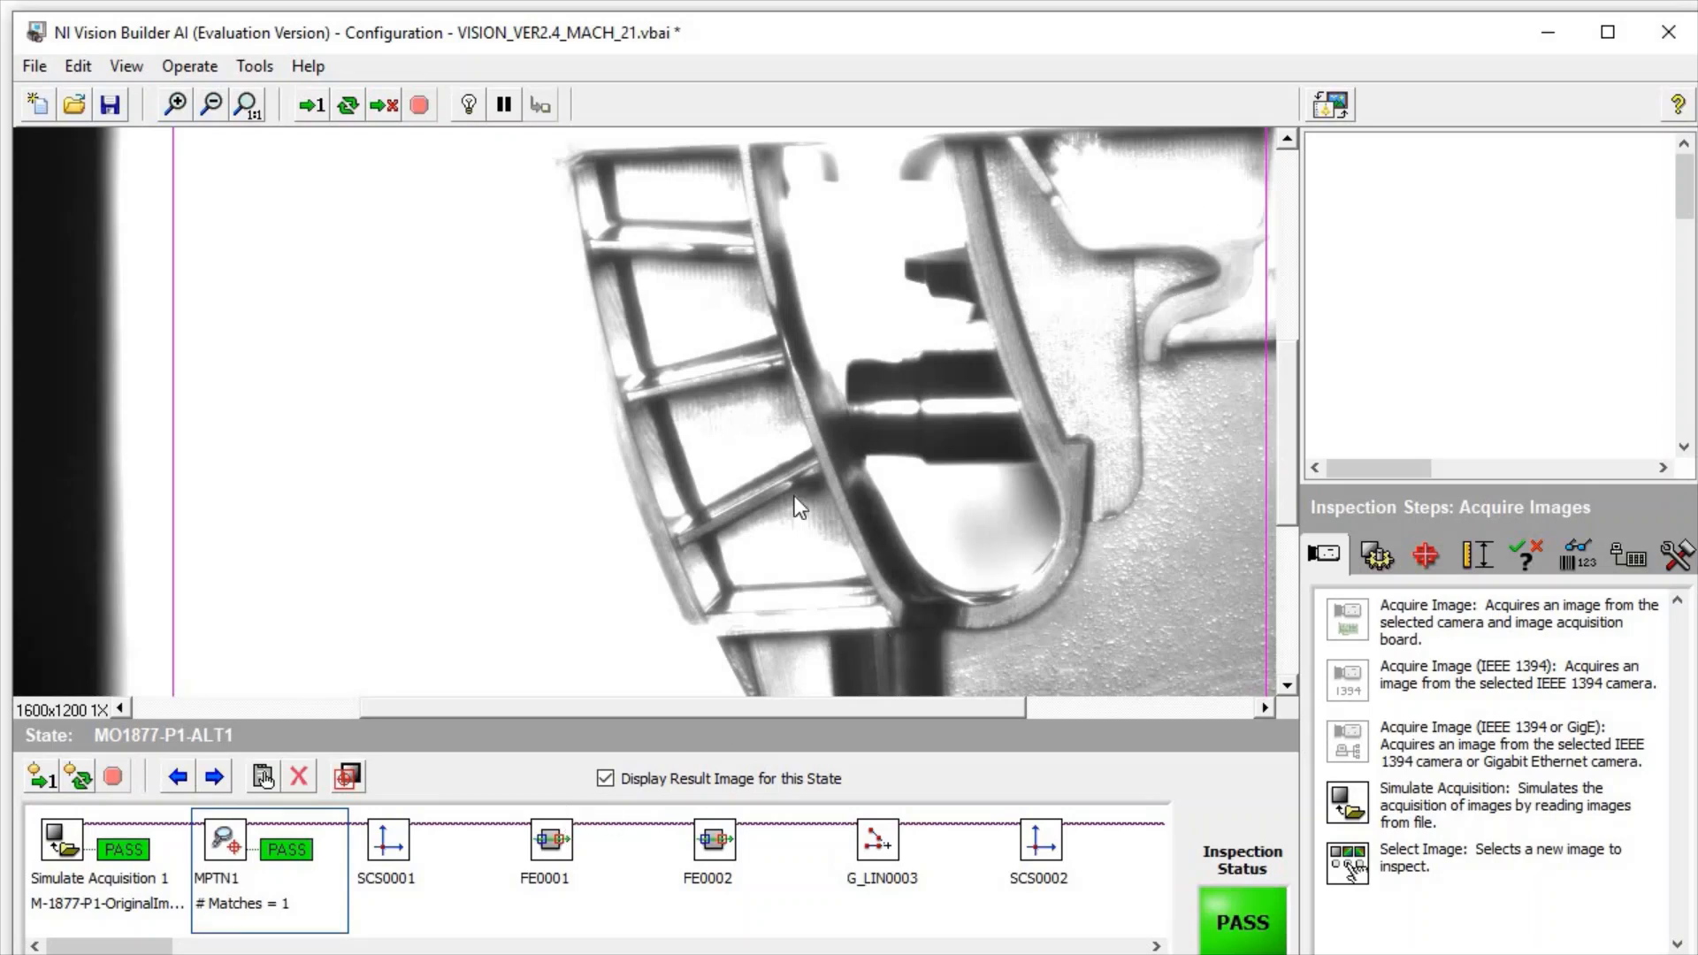
# Run the MO1877-P1-ALT1 state once
pyautogui.click(211, 106)
pyautogui.click(211, 105)
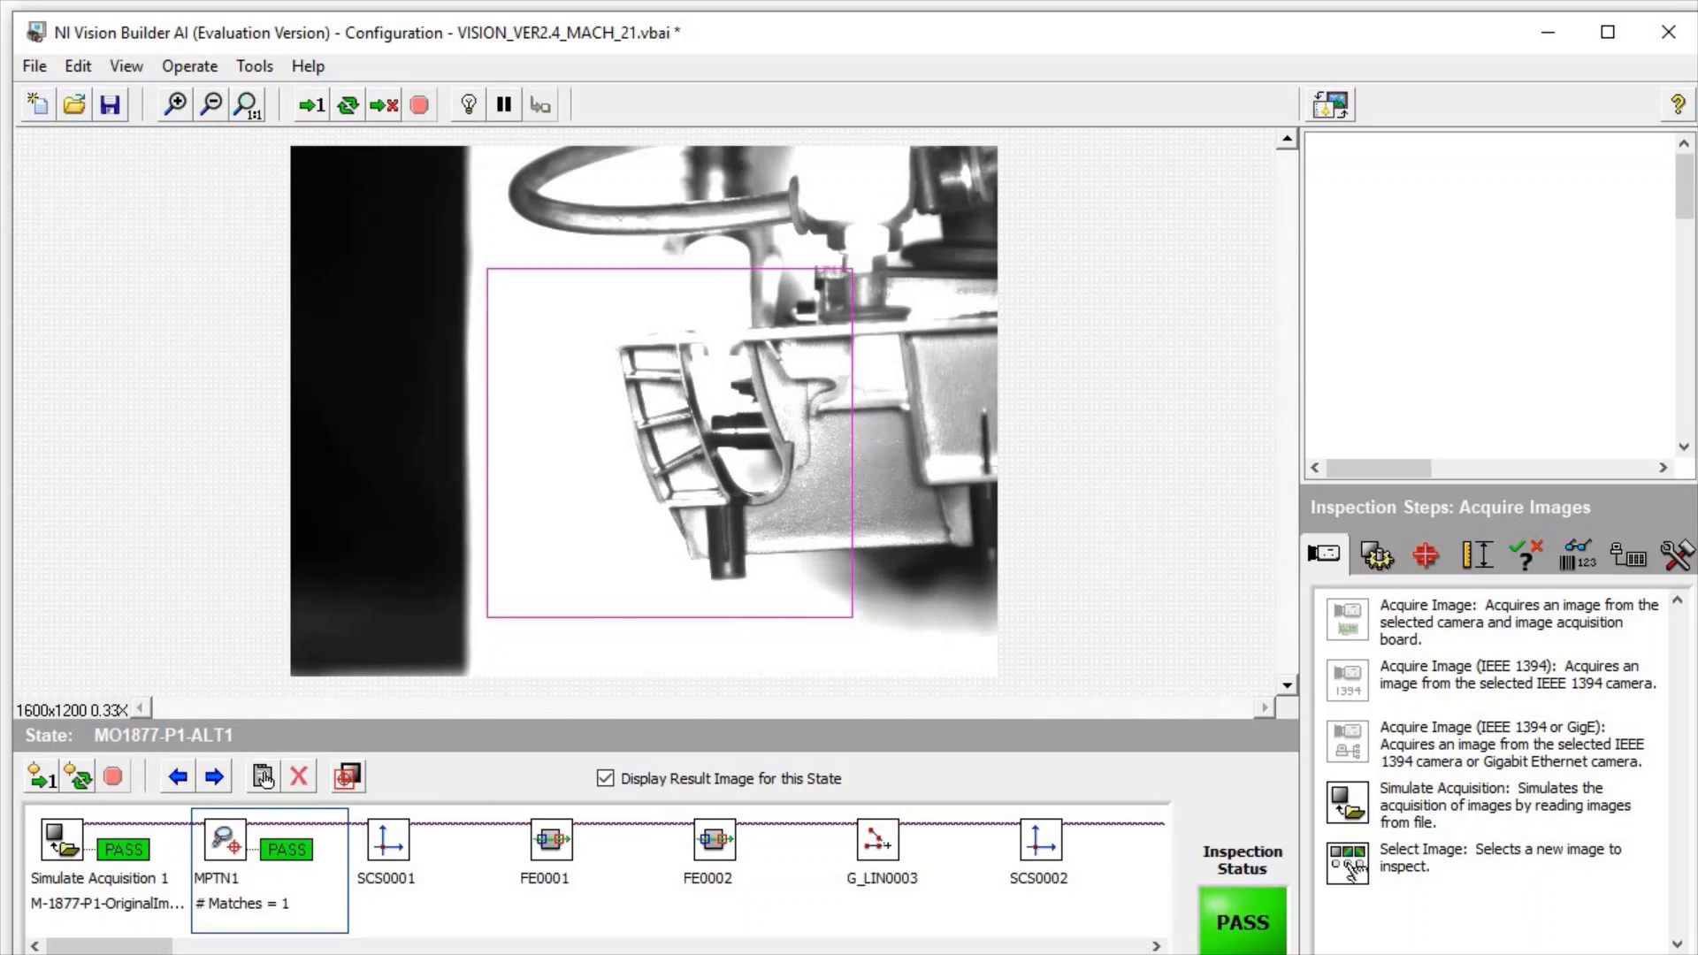
pyautogui.click(43, 778)
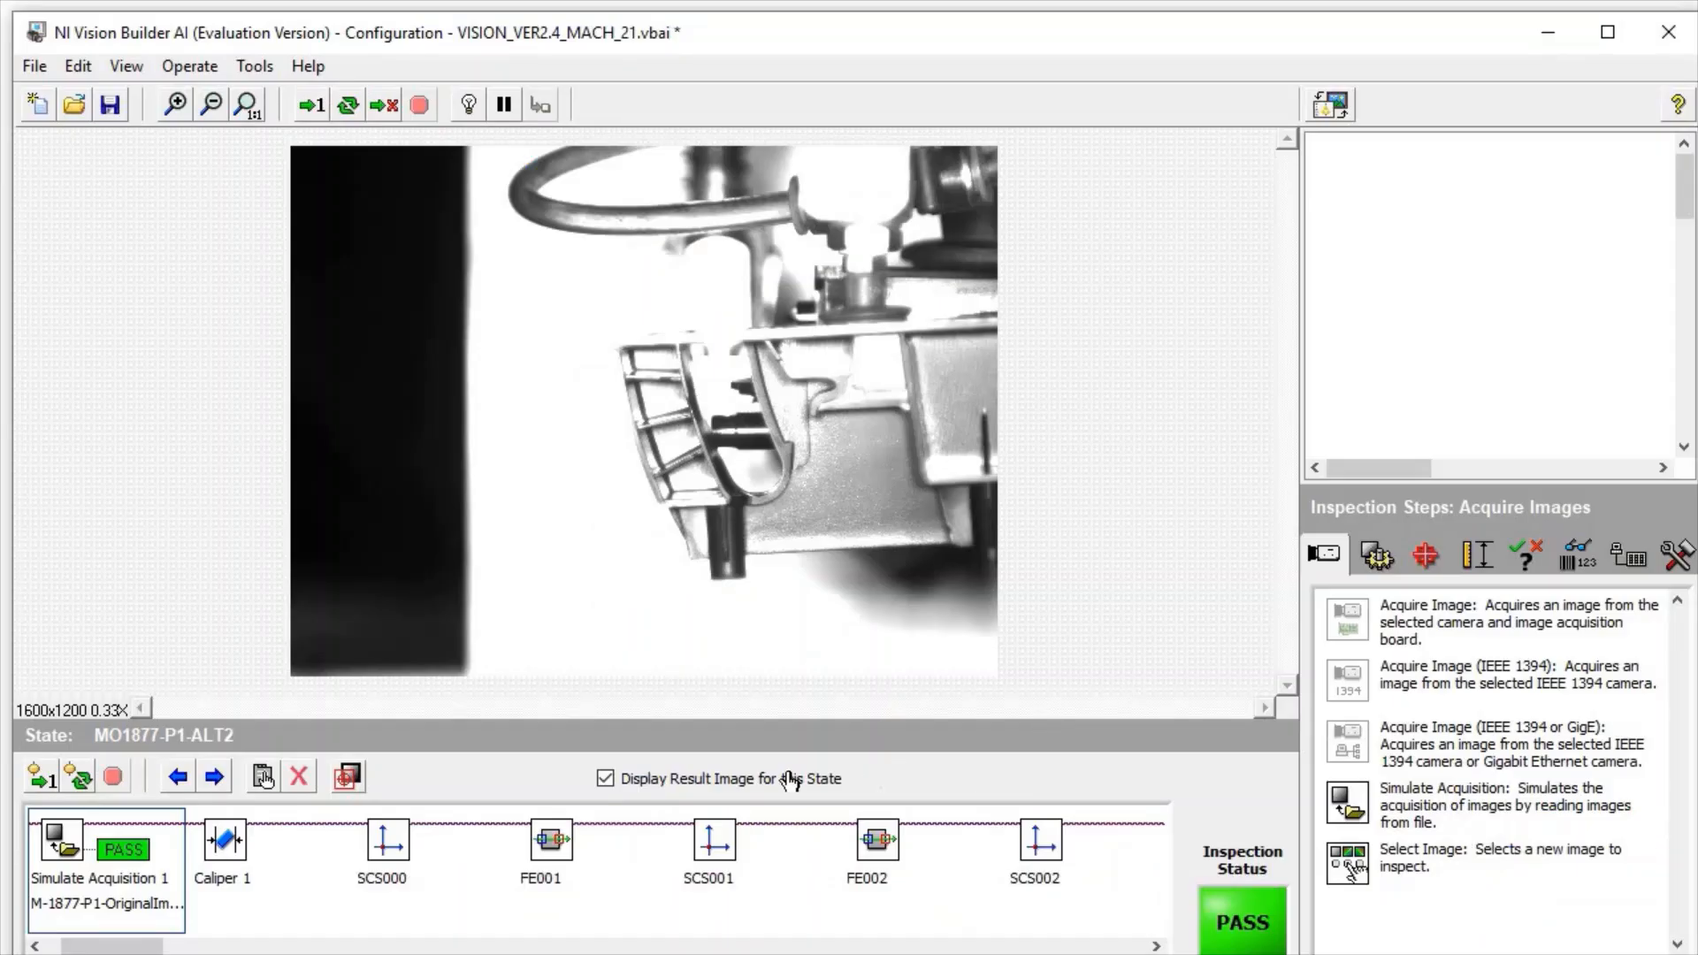
# Open the Caliper 1 step of the MO1877-P1-ALT2 state and review its rotated search region, settings and distance limits
pyautogui.click(238, 868)
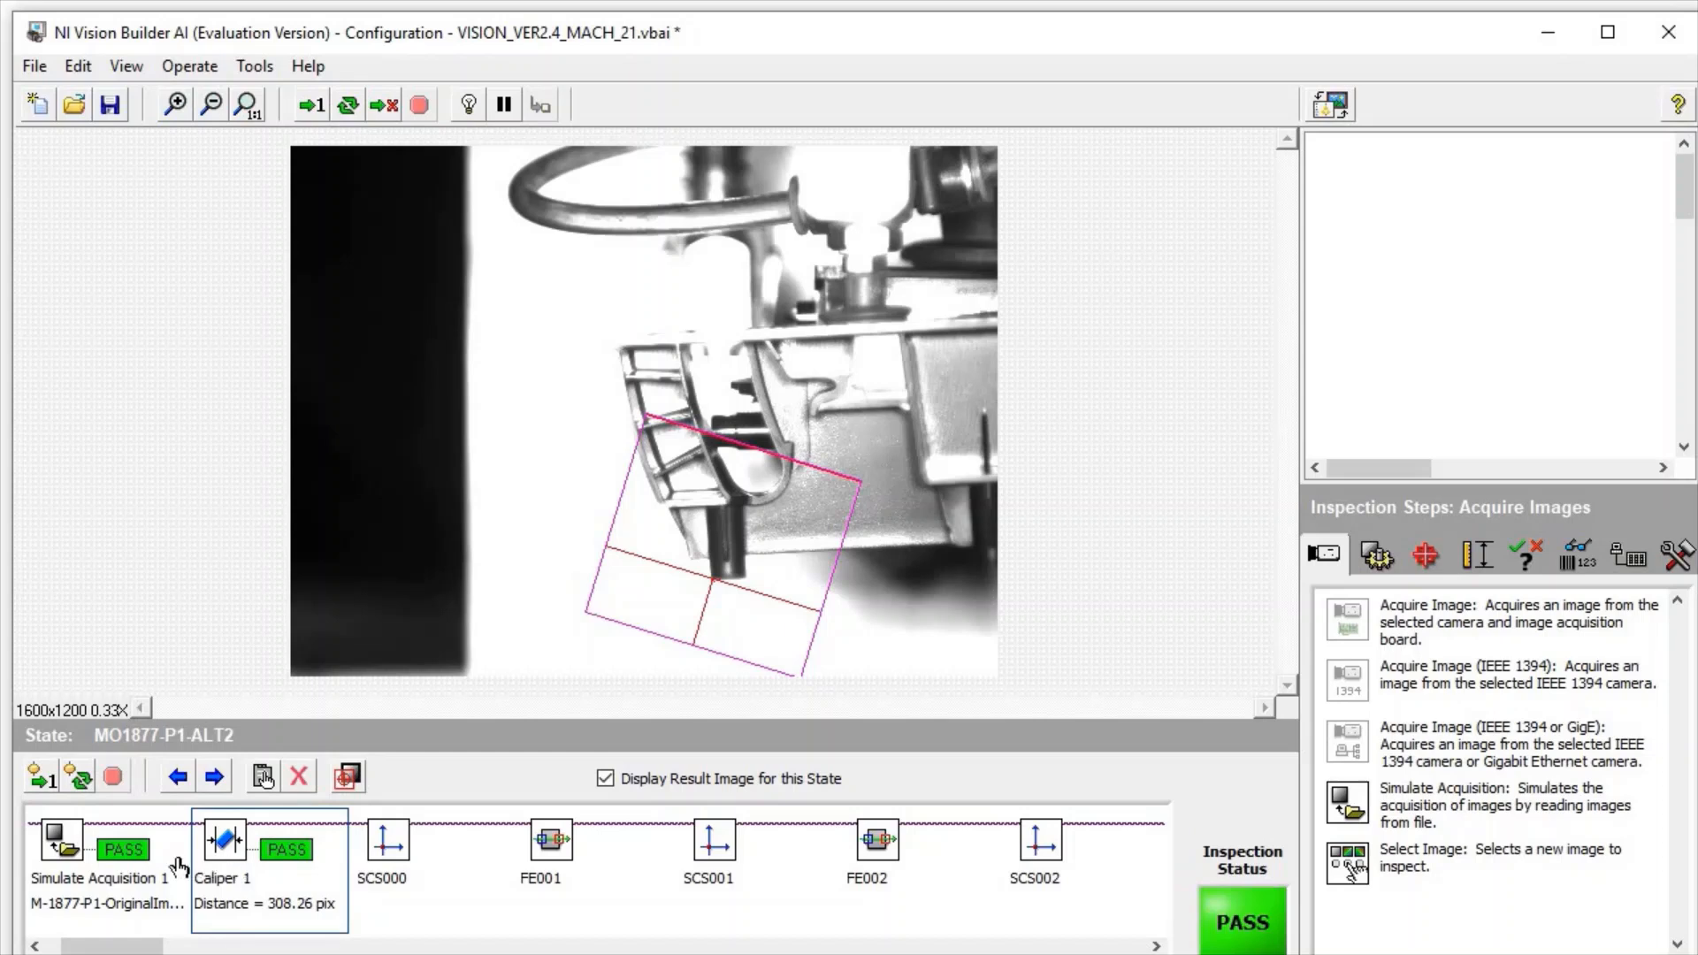
pyautogui.click(118, 862)
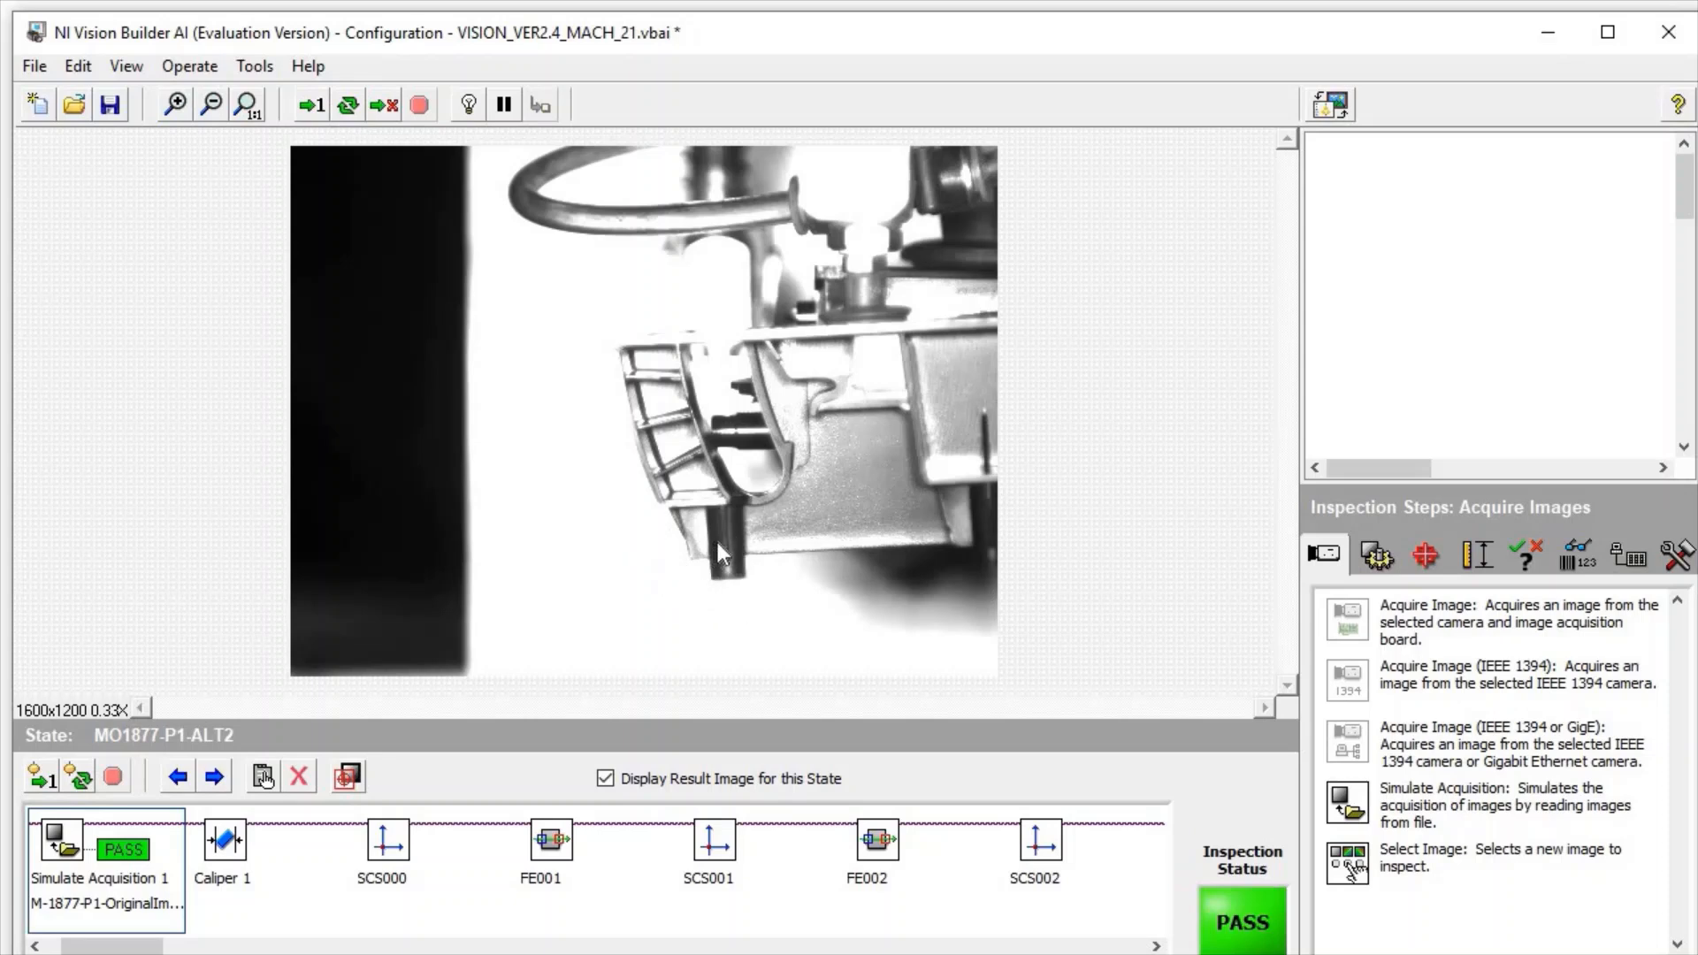
pyautogui.doubleClick(252, 857)
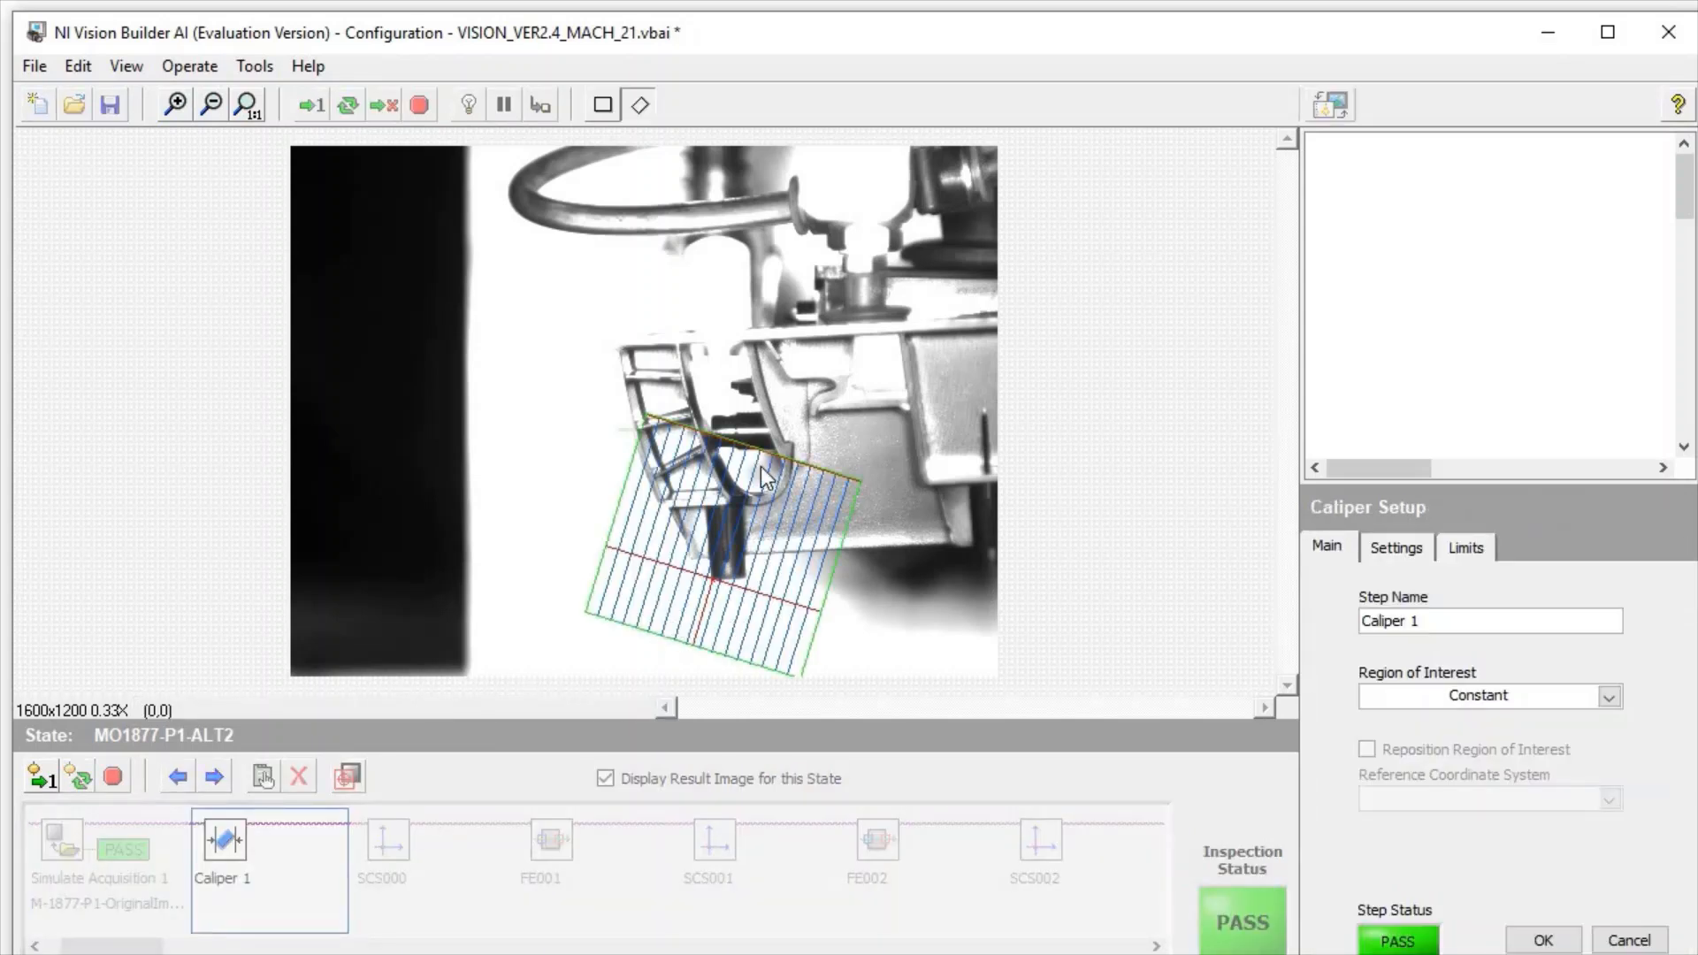
pyautogui.click(731, 495)
pyautogui.click(716, 535)
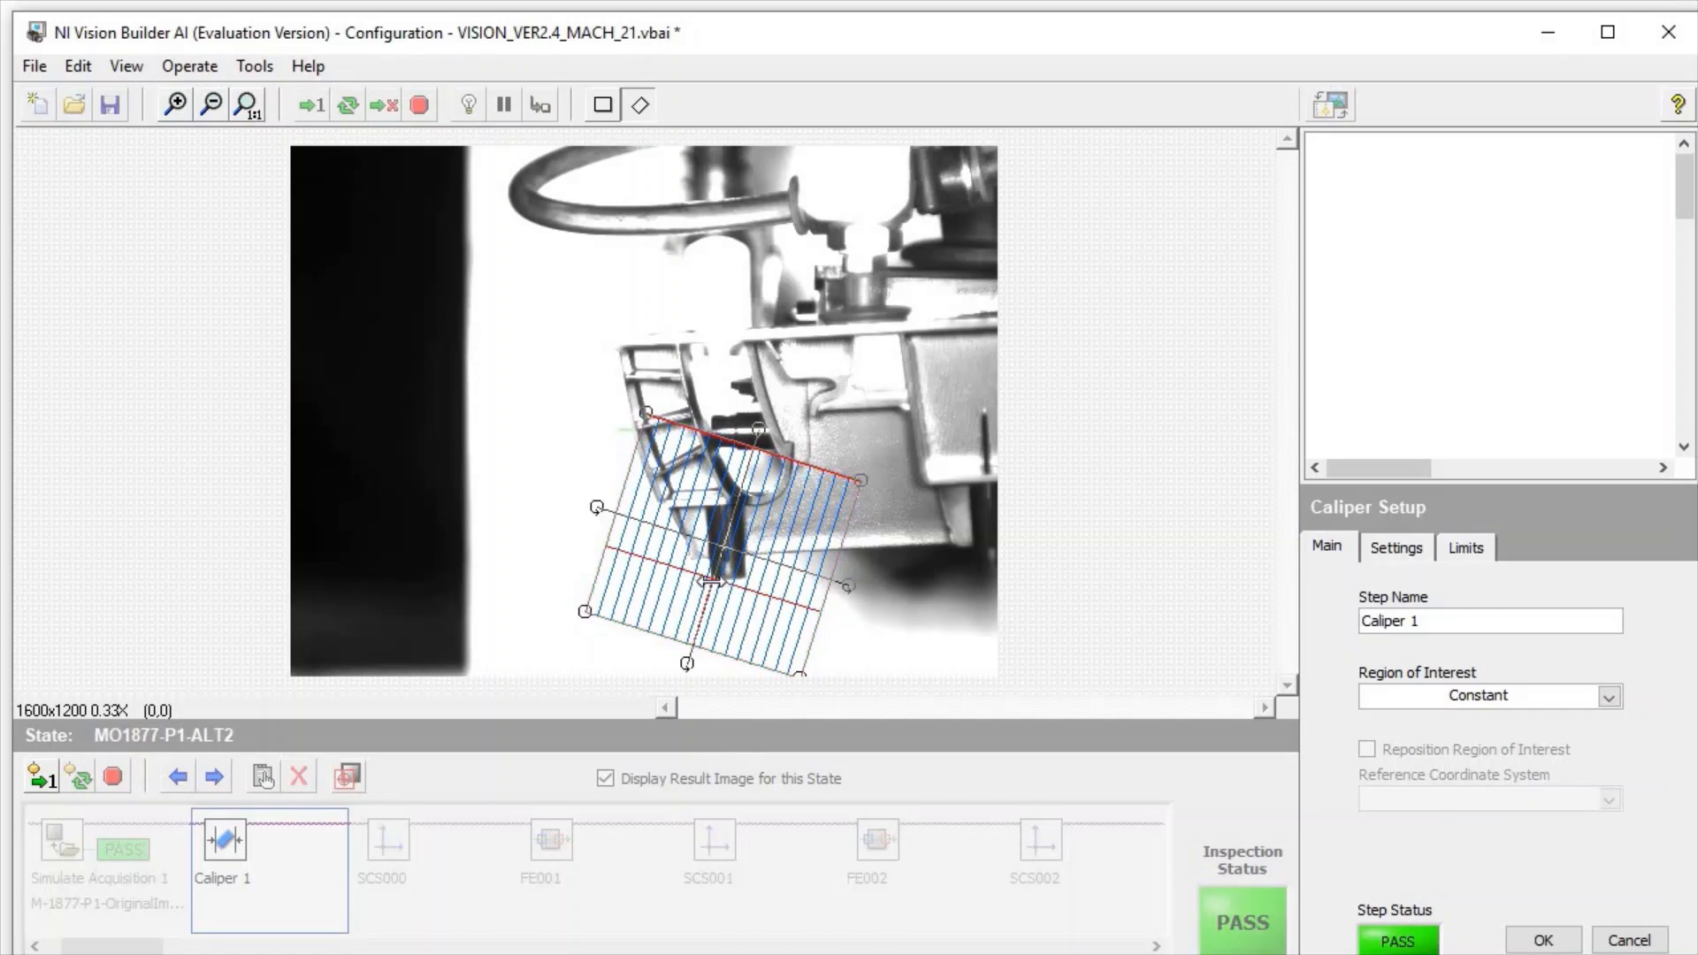
pyautogui.click(704, 578)
pyautogui.click(708, 575)
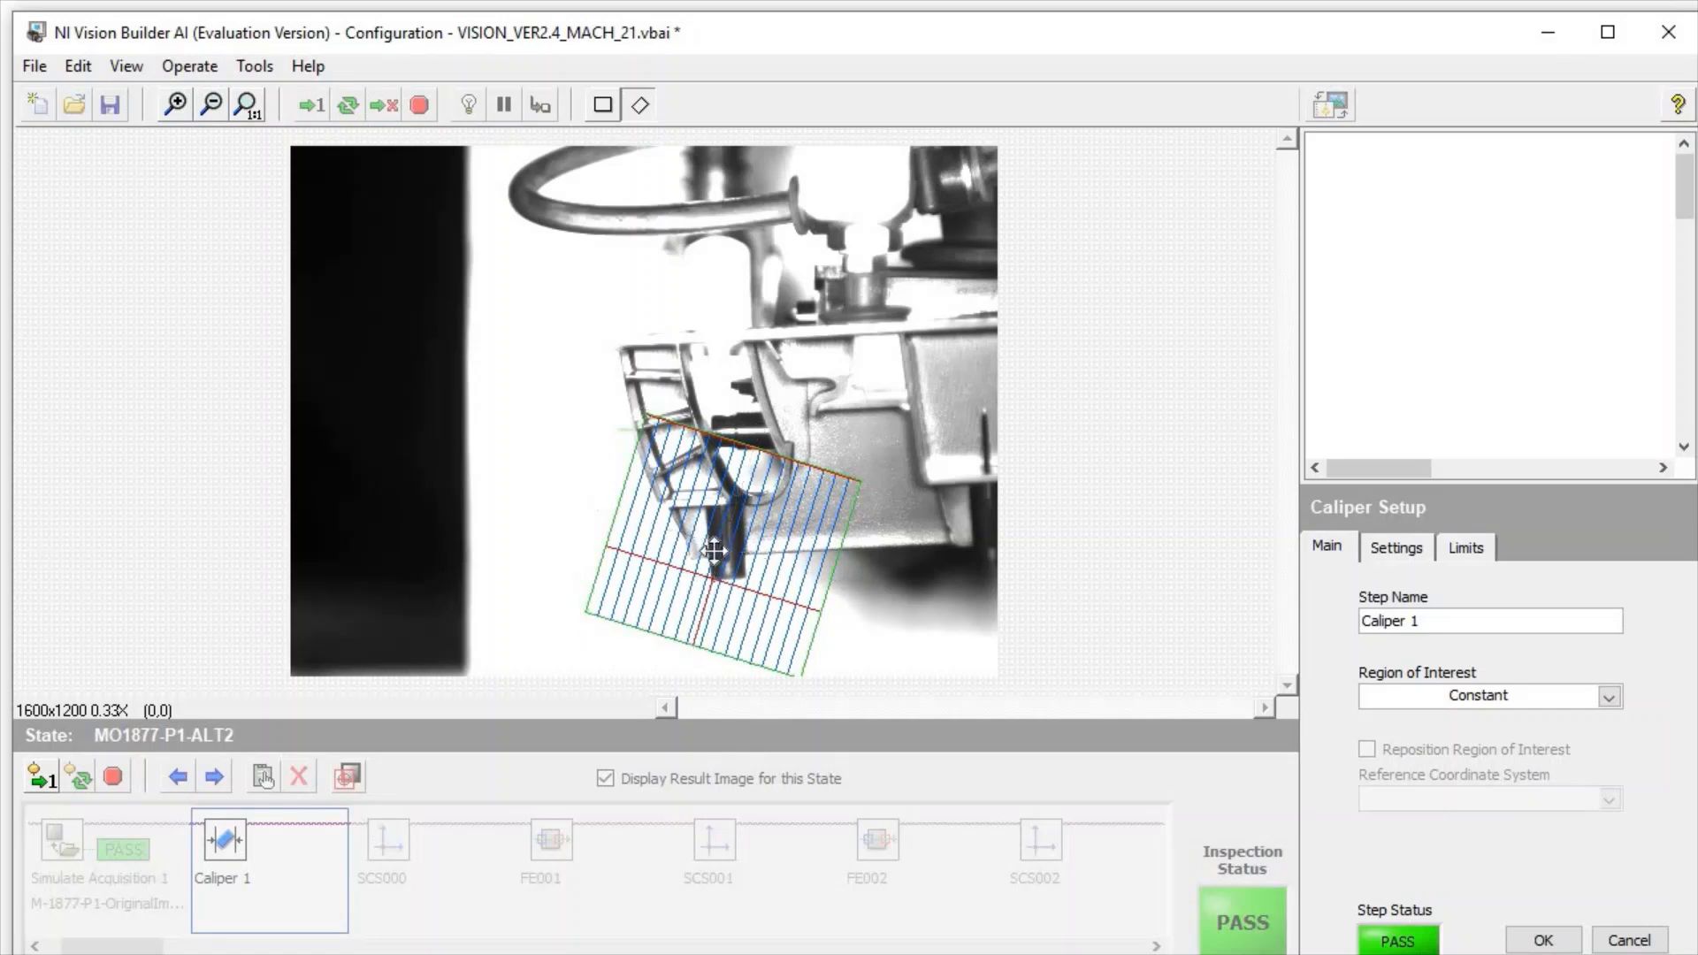
pyautogui.click(708, 582)
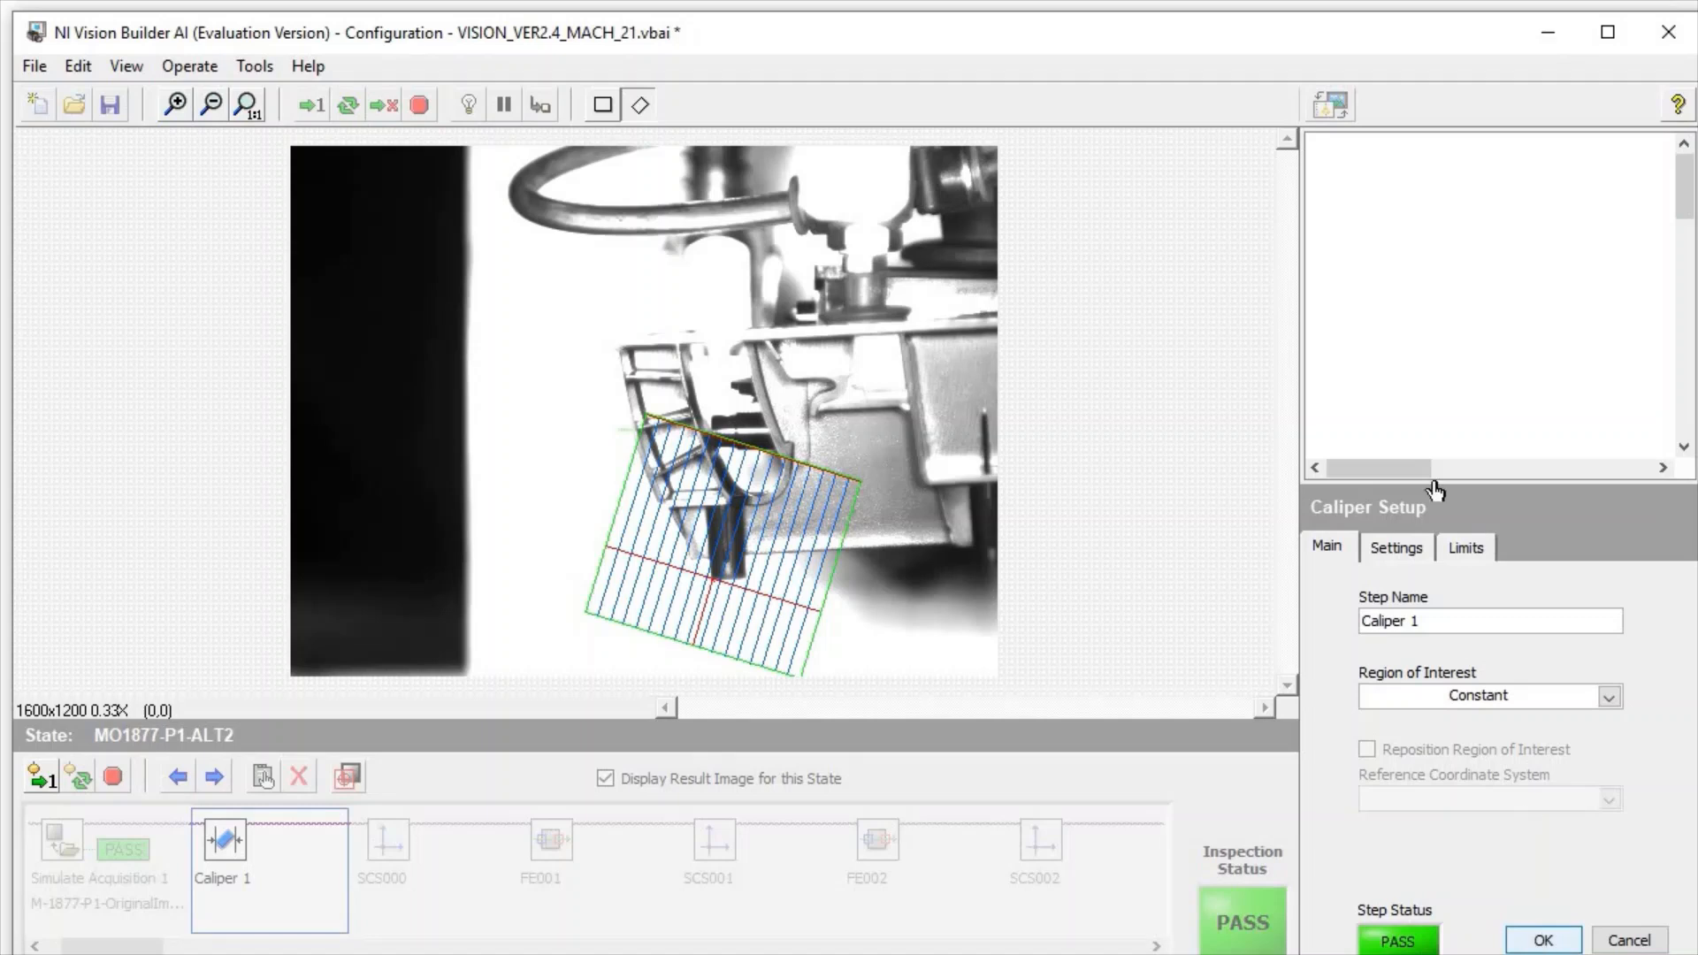
pyautogui.click(1414, 550)
pyautogui.click(1486, 549)
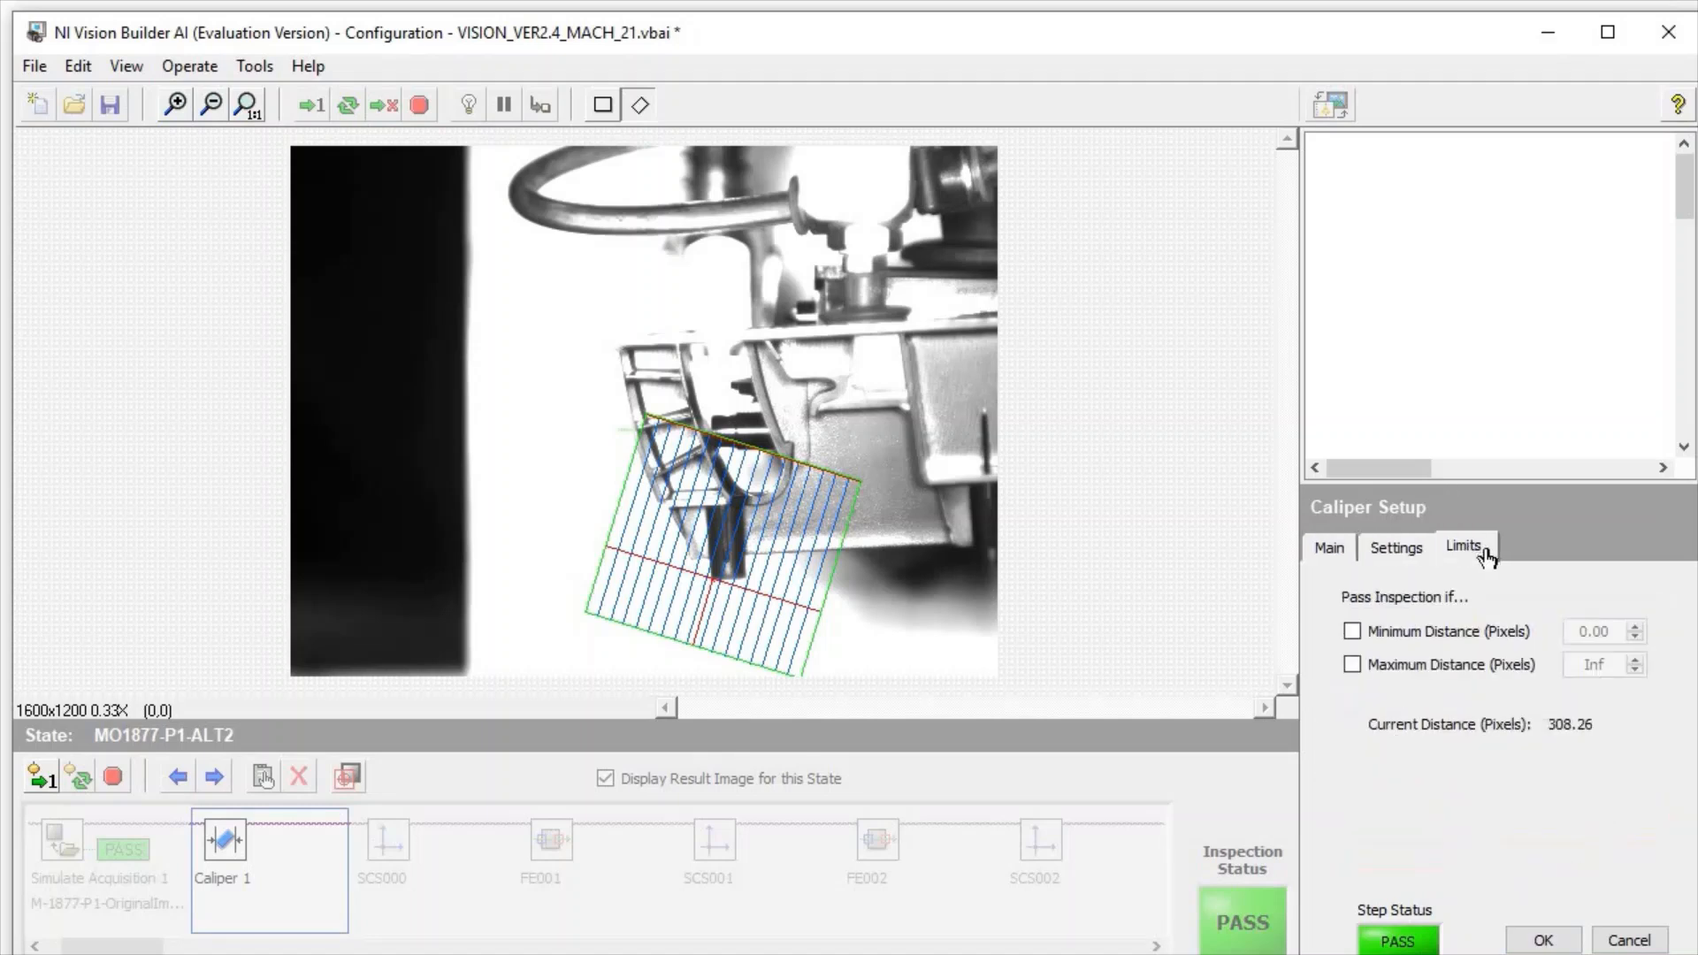
pyautogui.click(1543, 940)
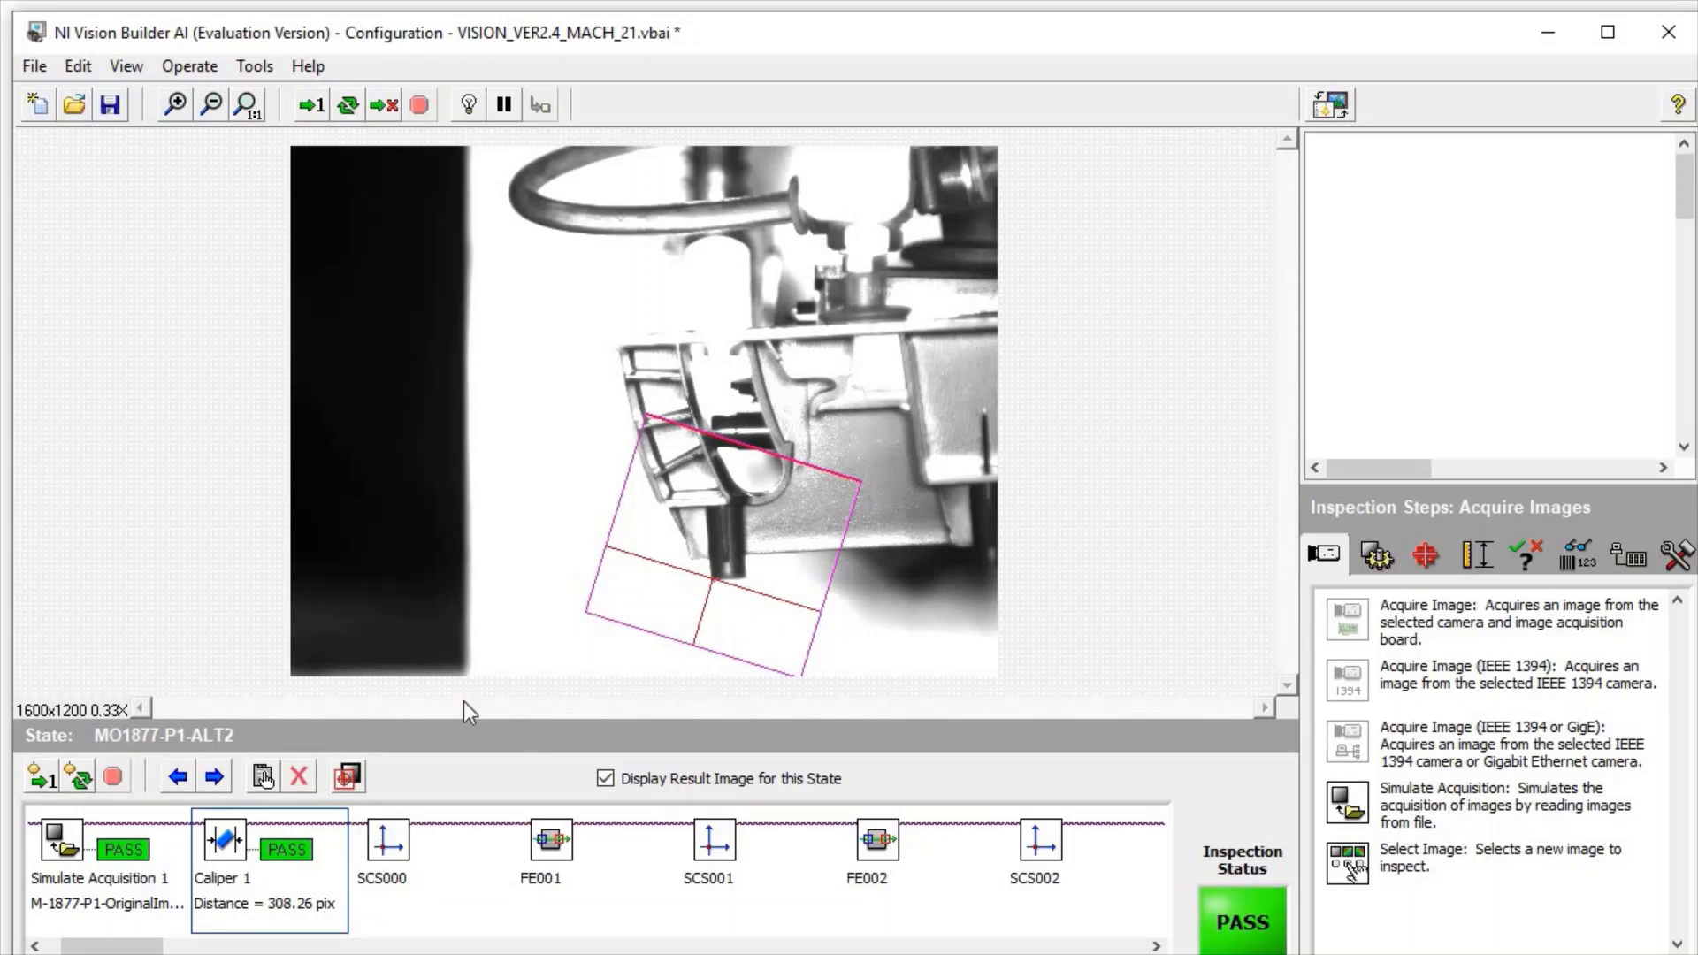
# Review the SCS000 coordinate system step's motion mode and the caliper point used as its origin
pyautogui.doubleClick(412, 849)
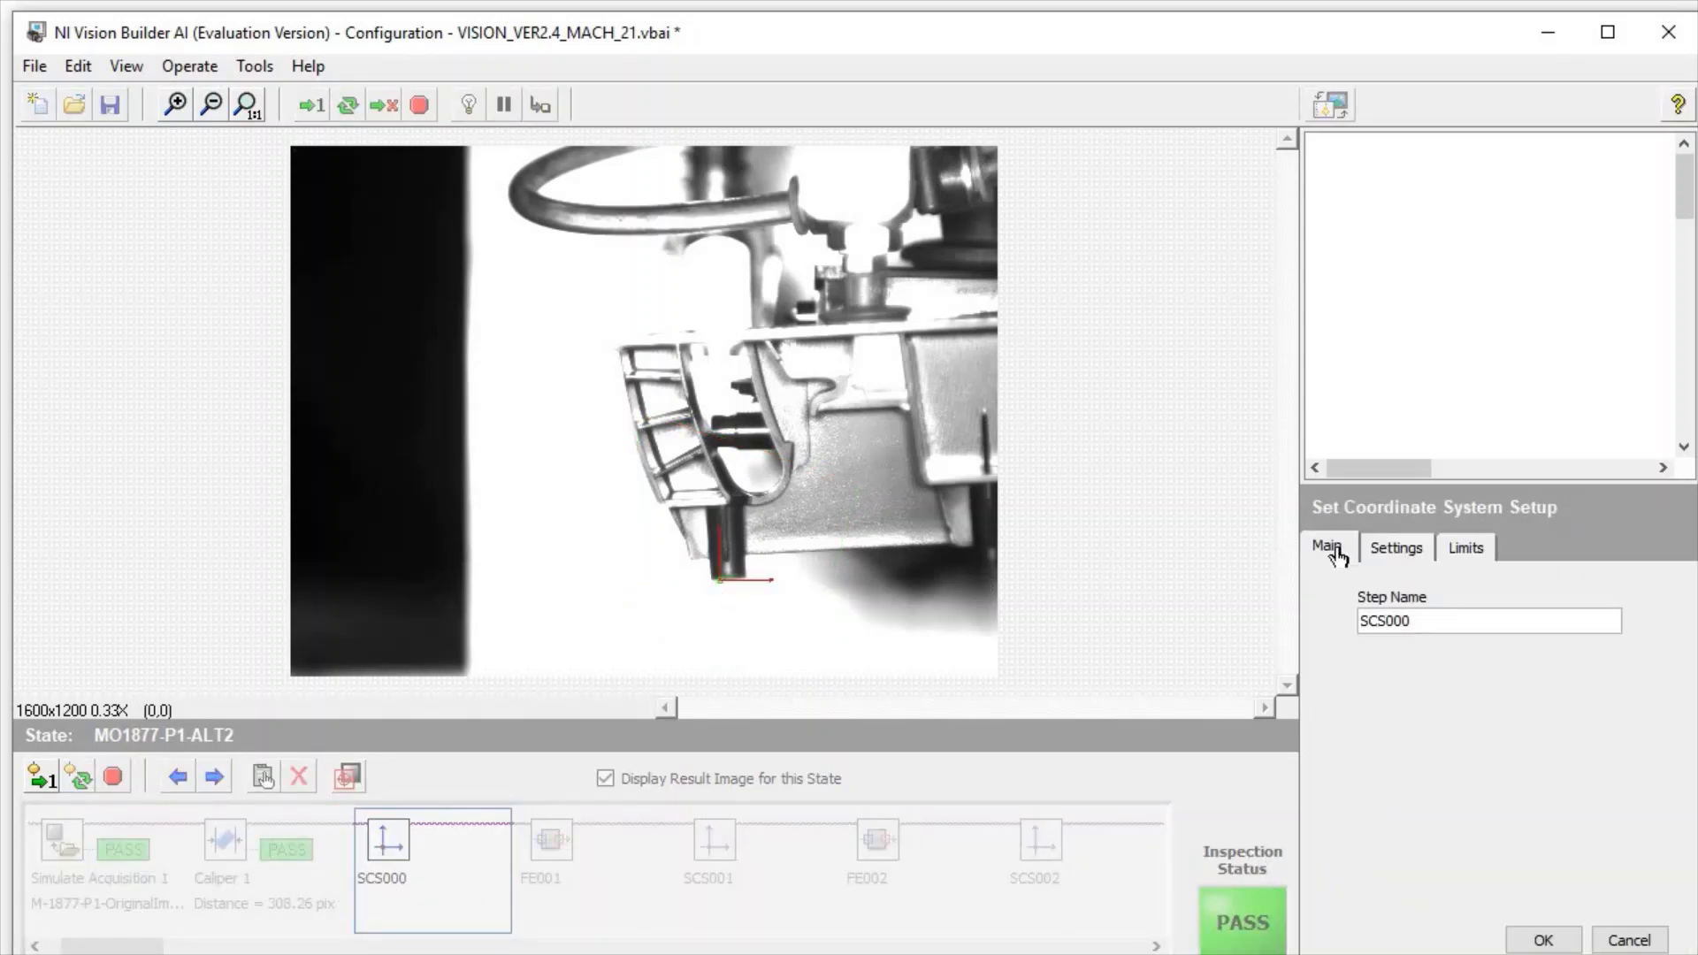
pyautogui.click(1385, 553)
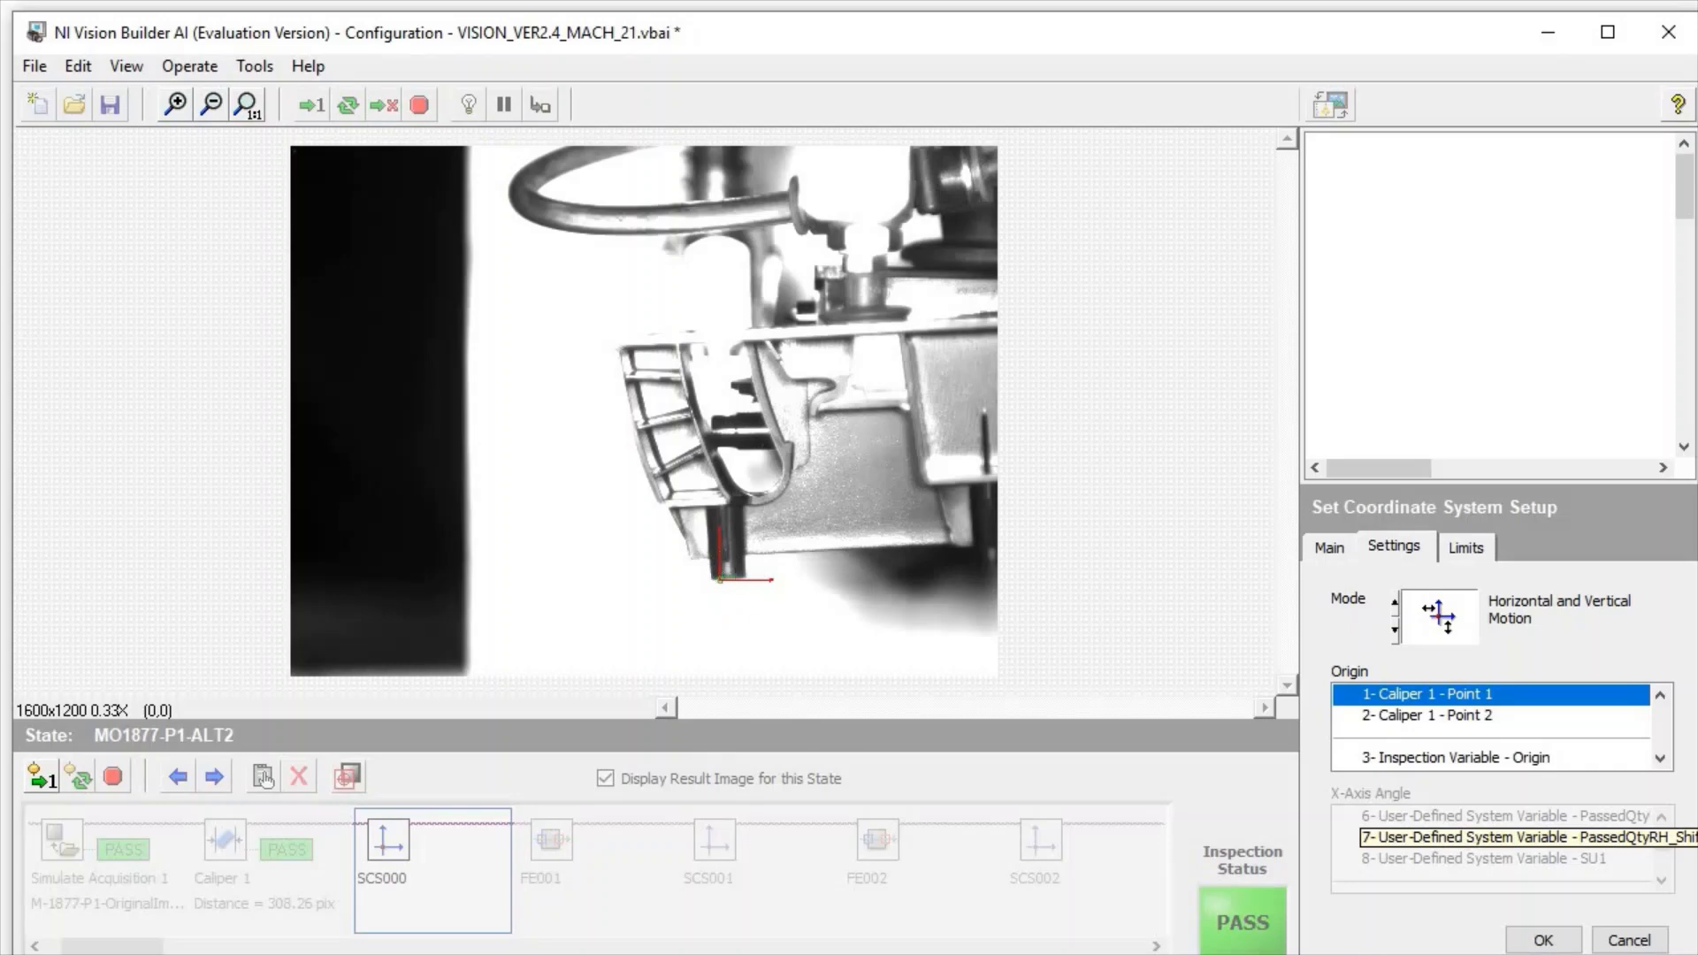
pyautogui.click(1543, 941)
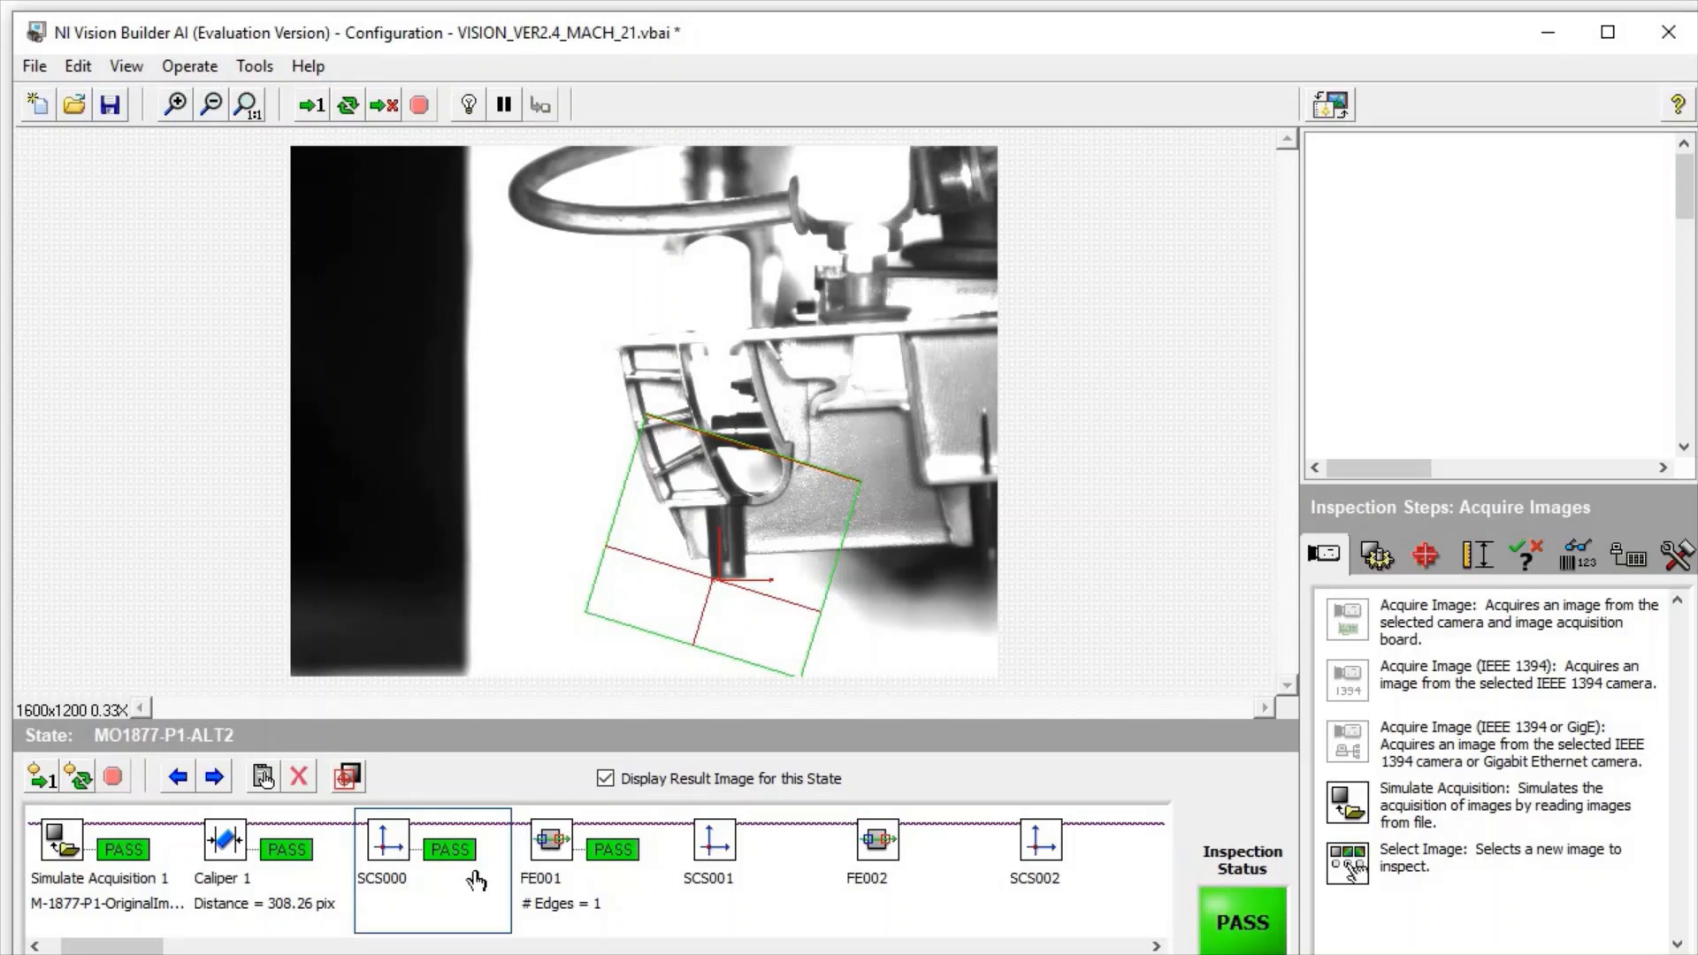
# Inspect the FE001 edge step's search line on the ribbed part, its First Edge Only option, edge settings and limits
pyautogui.doubleClick(548, 854)
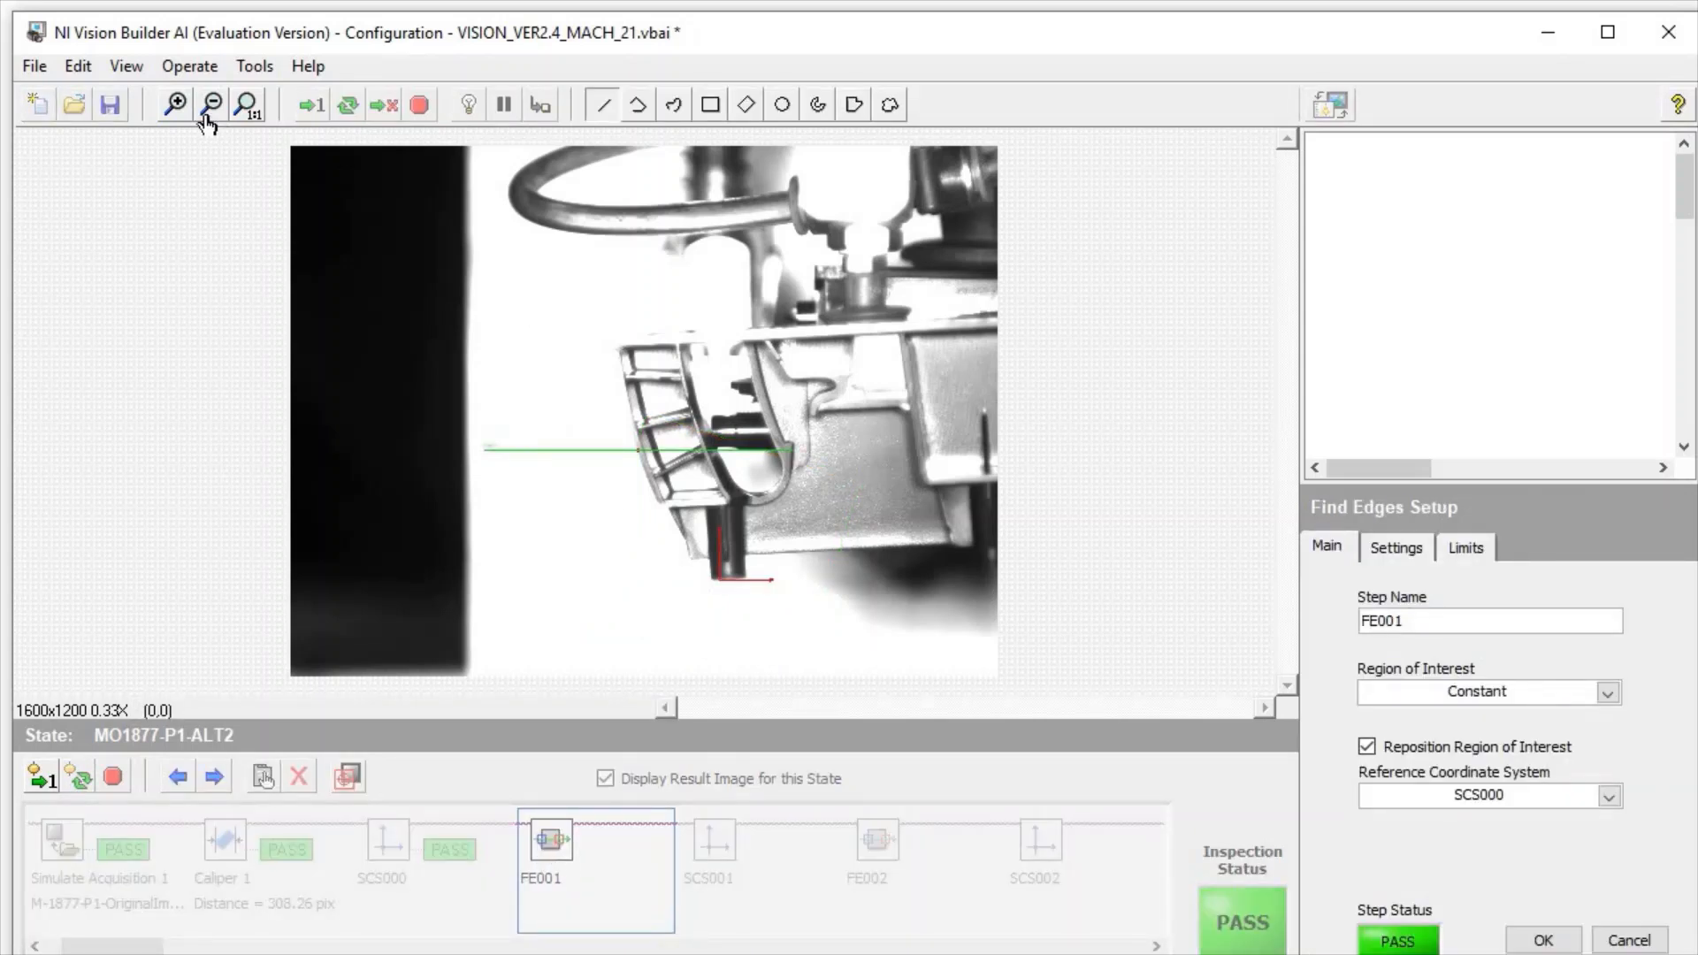
pyautogui.click(176, 104)
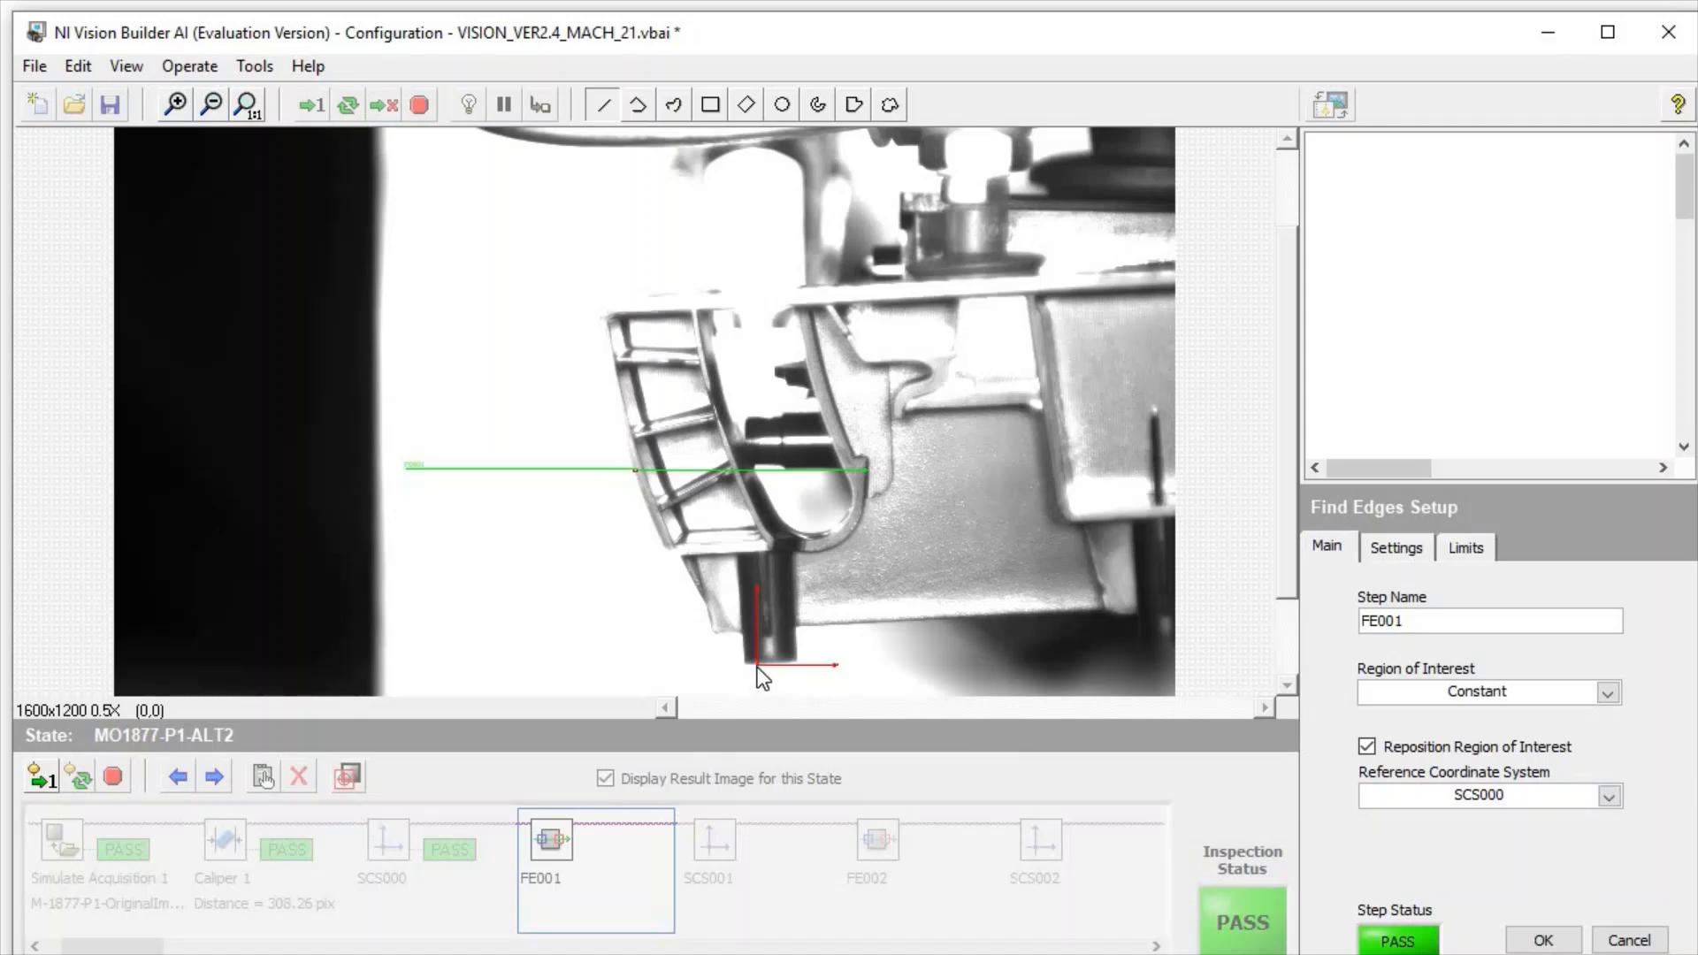
pyautogui.click(1398, 552)
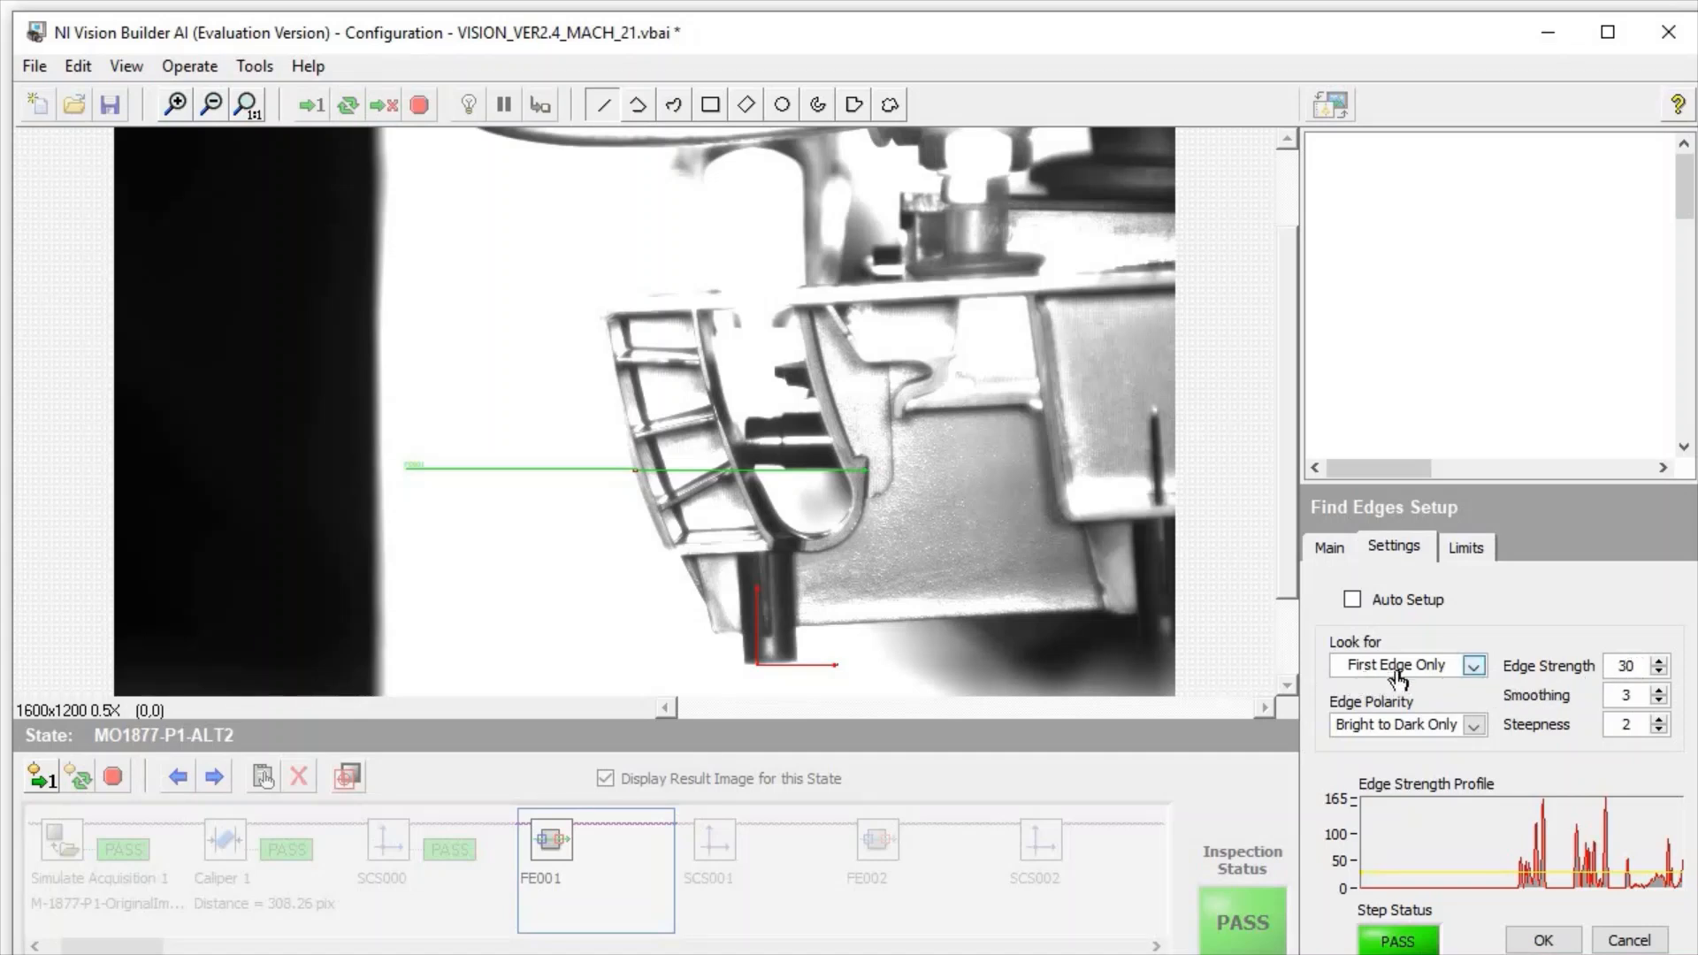
pyautogui.click(1473, 669)
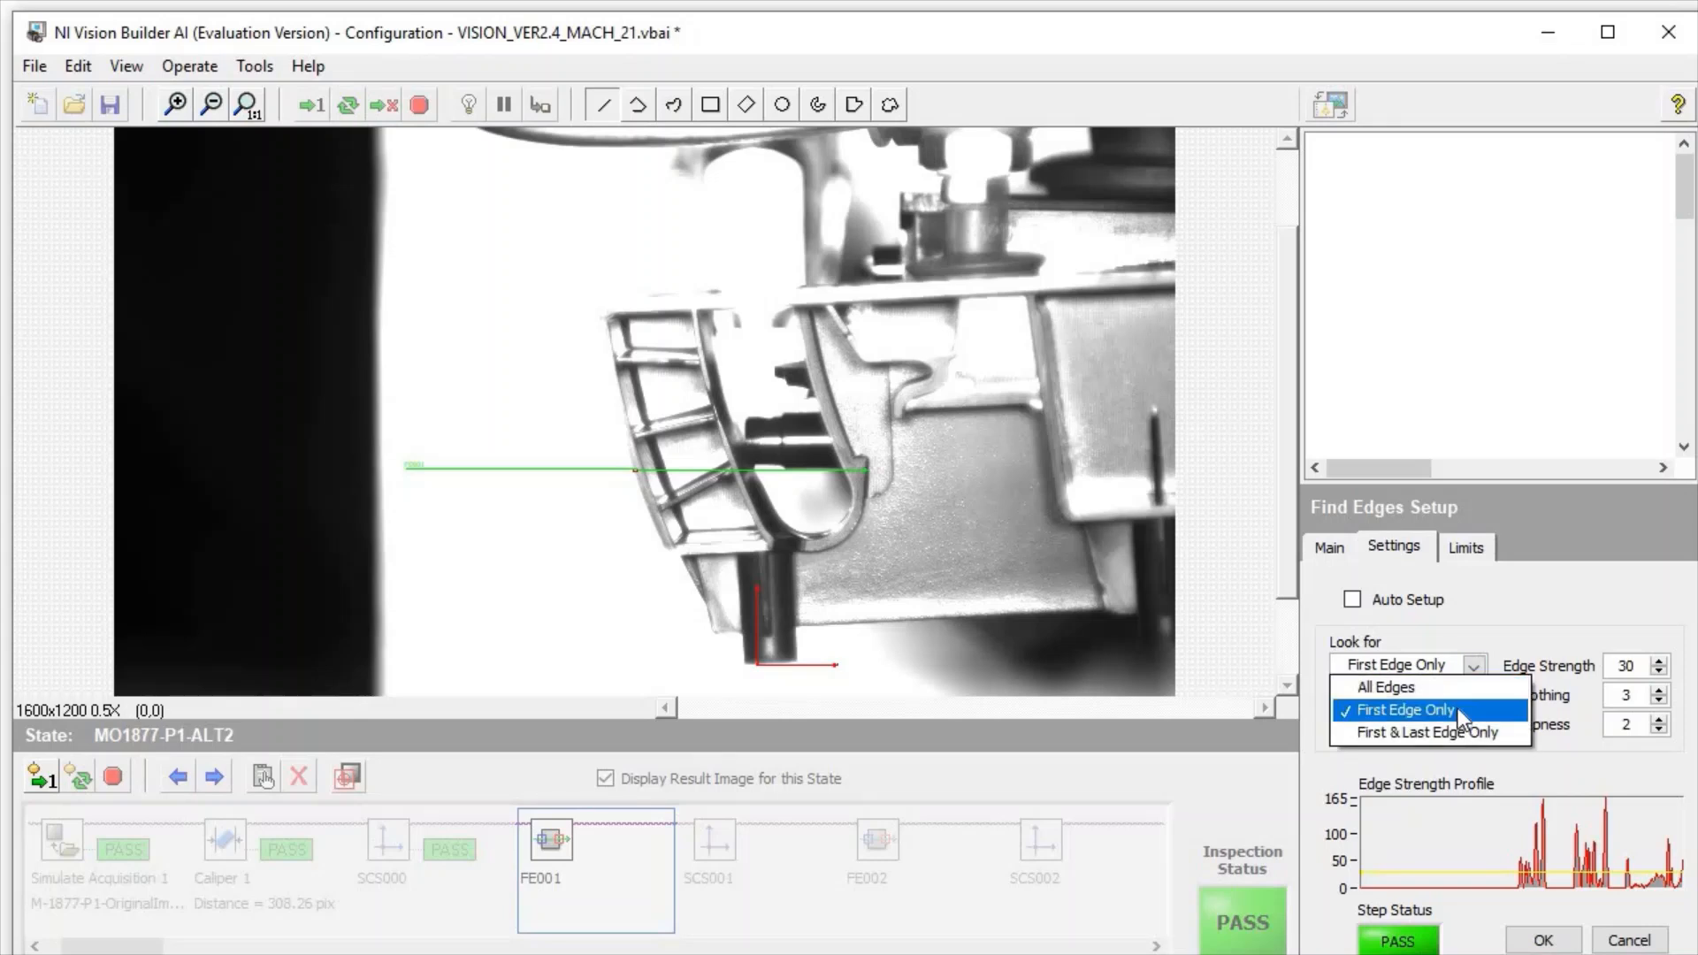
pyautogui.click(1455, 709)
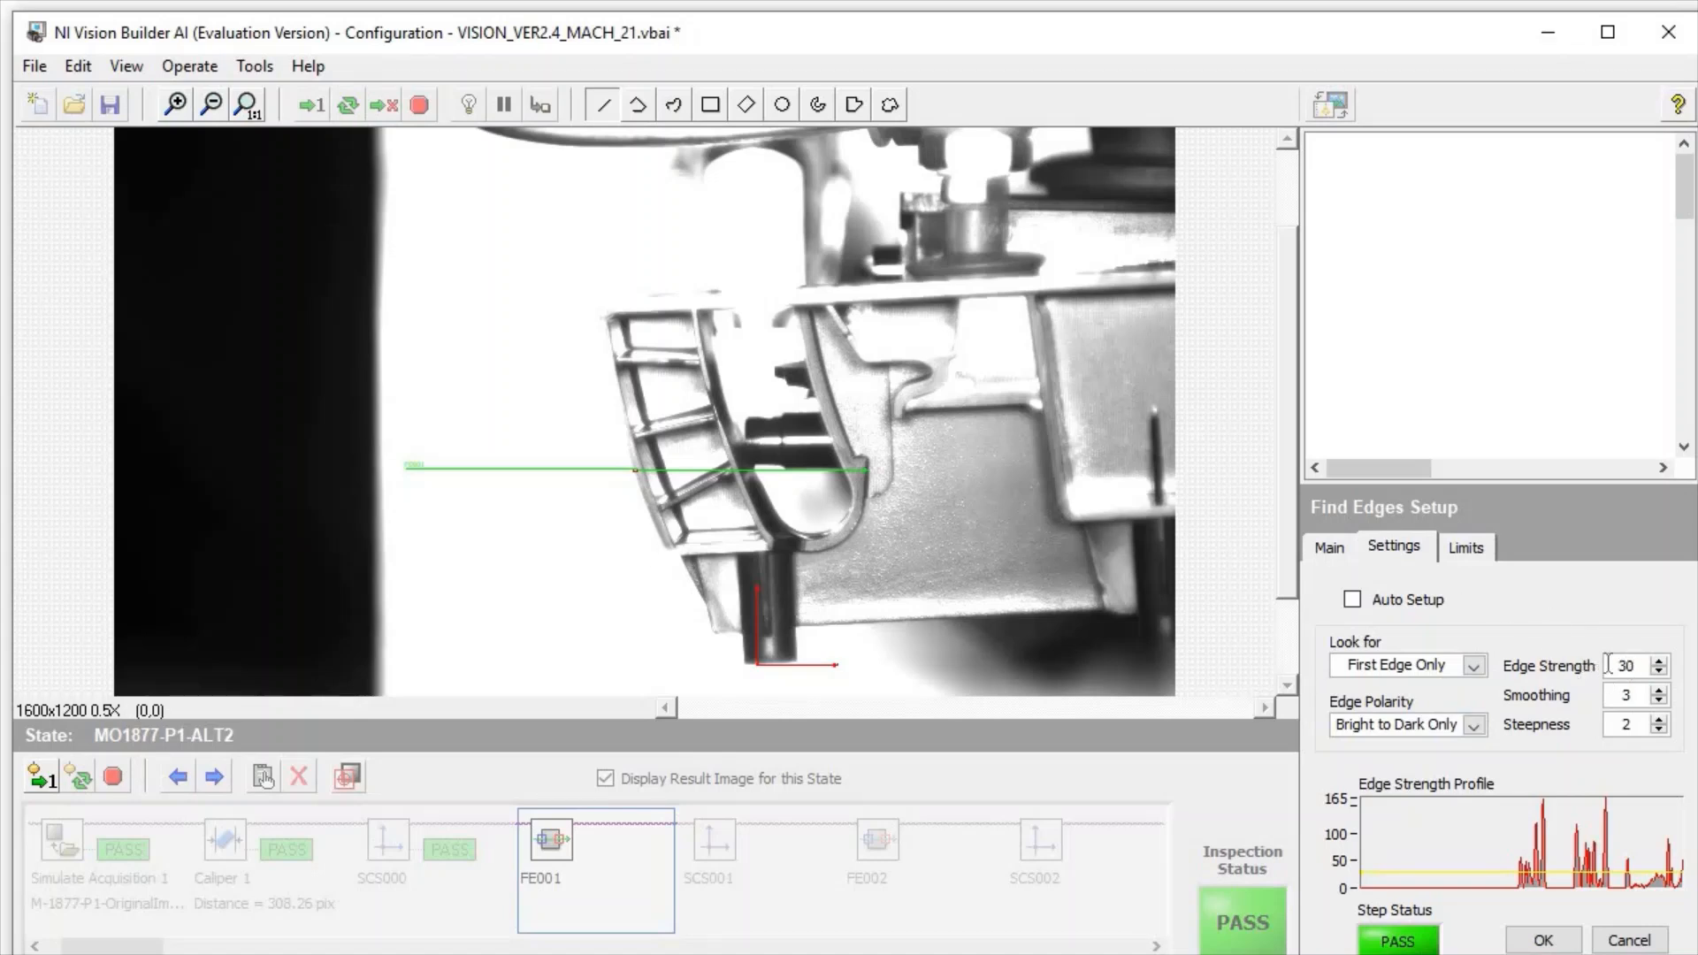
pyautogui.click(606, 469)
pyautogui.click(180, 105)
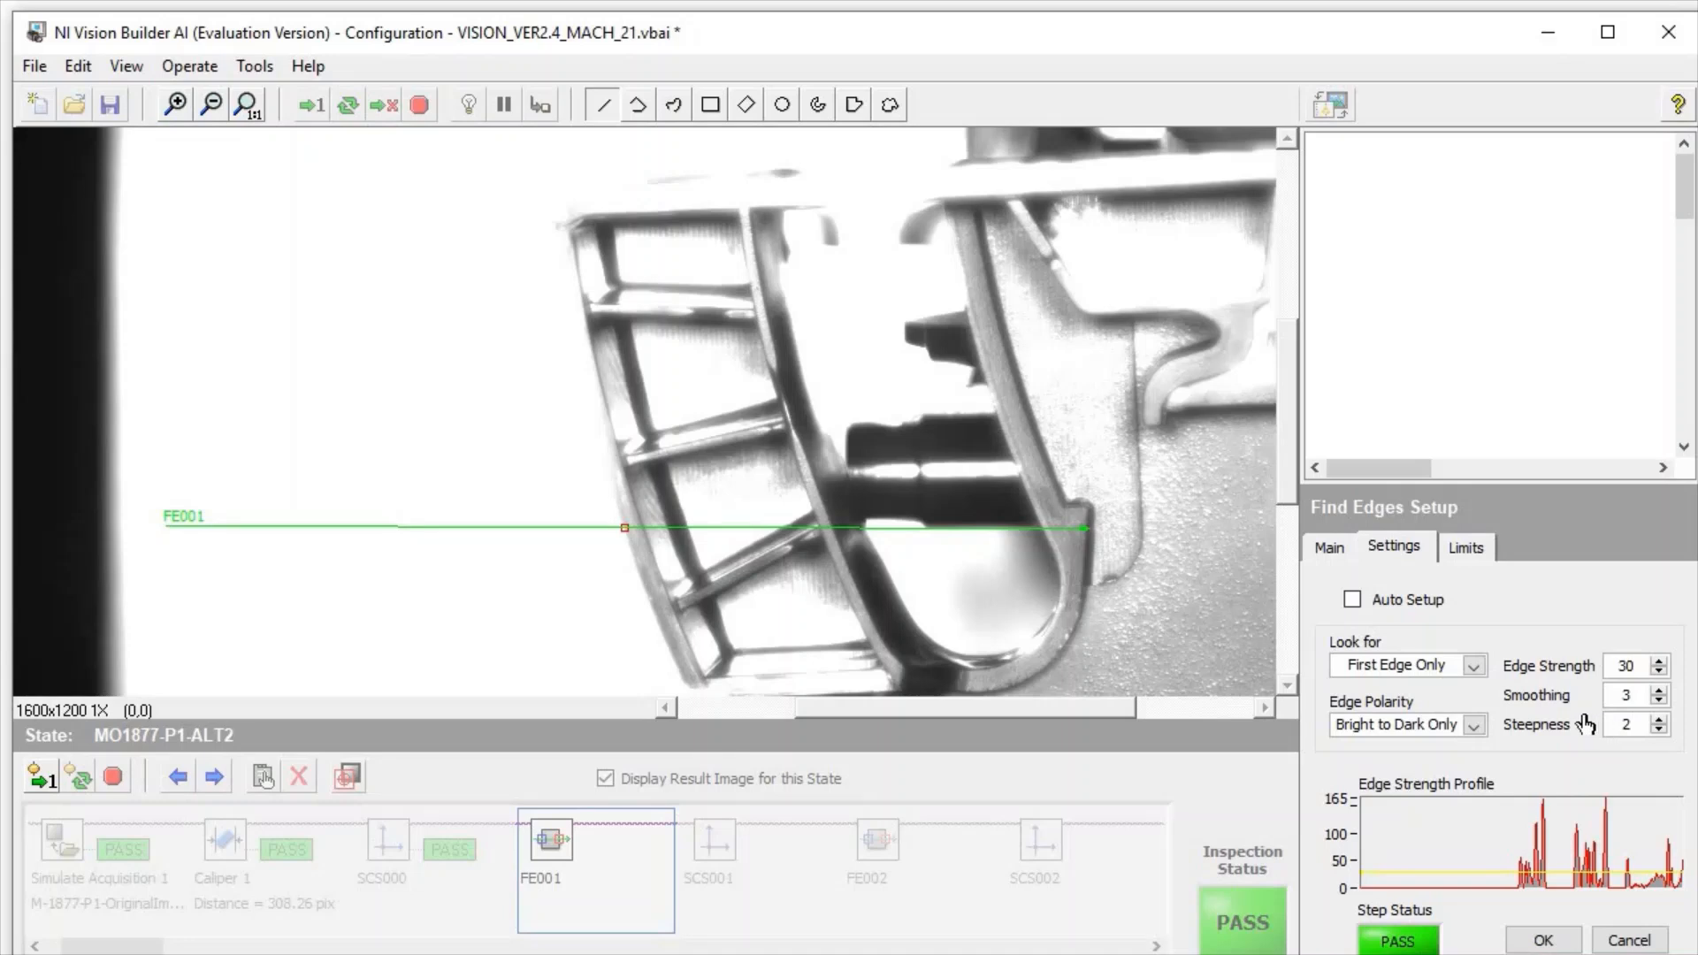
pyautogui.click(1469, 549)
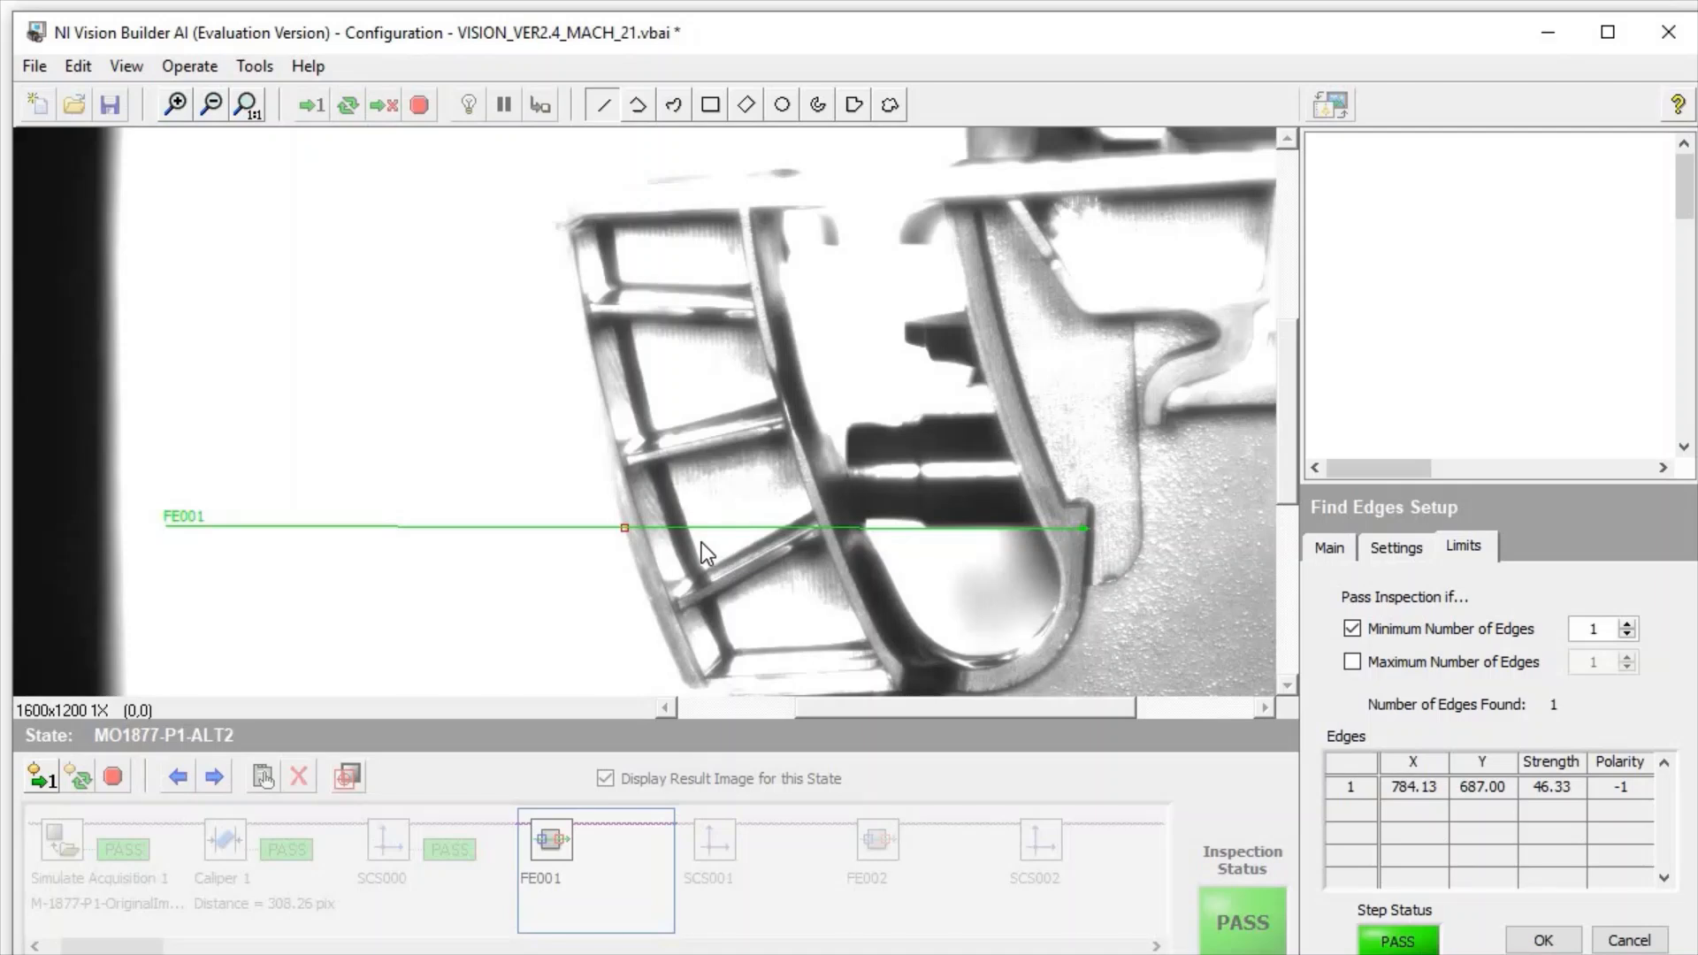
pyautogui.click(1544, 943)
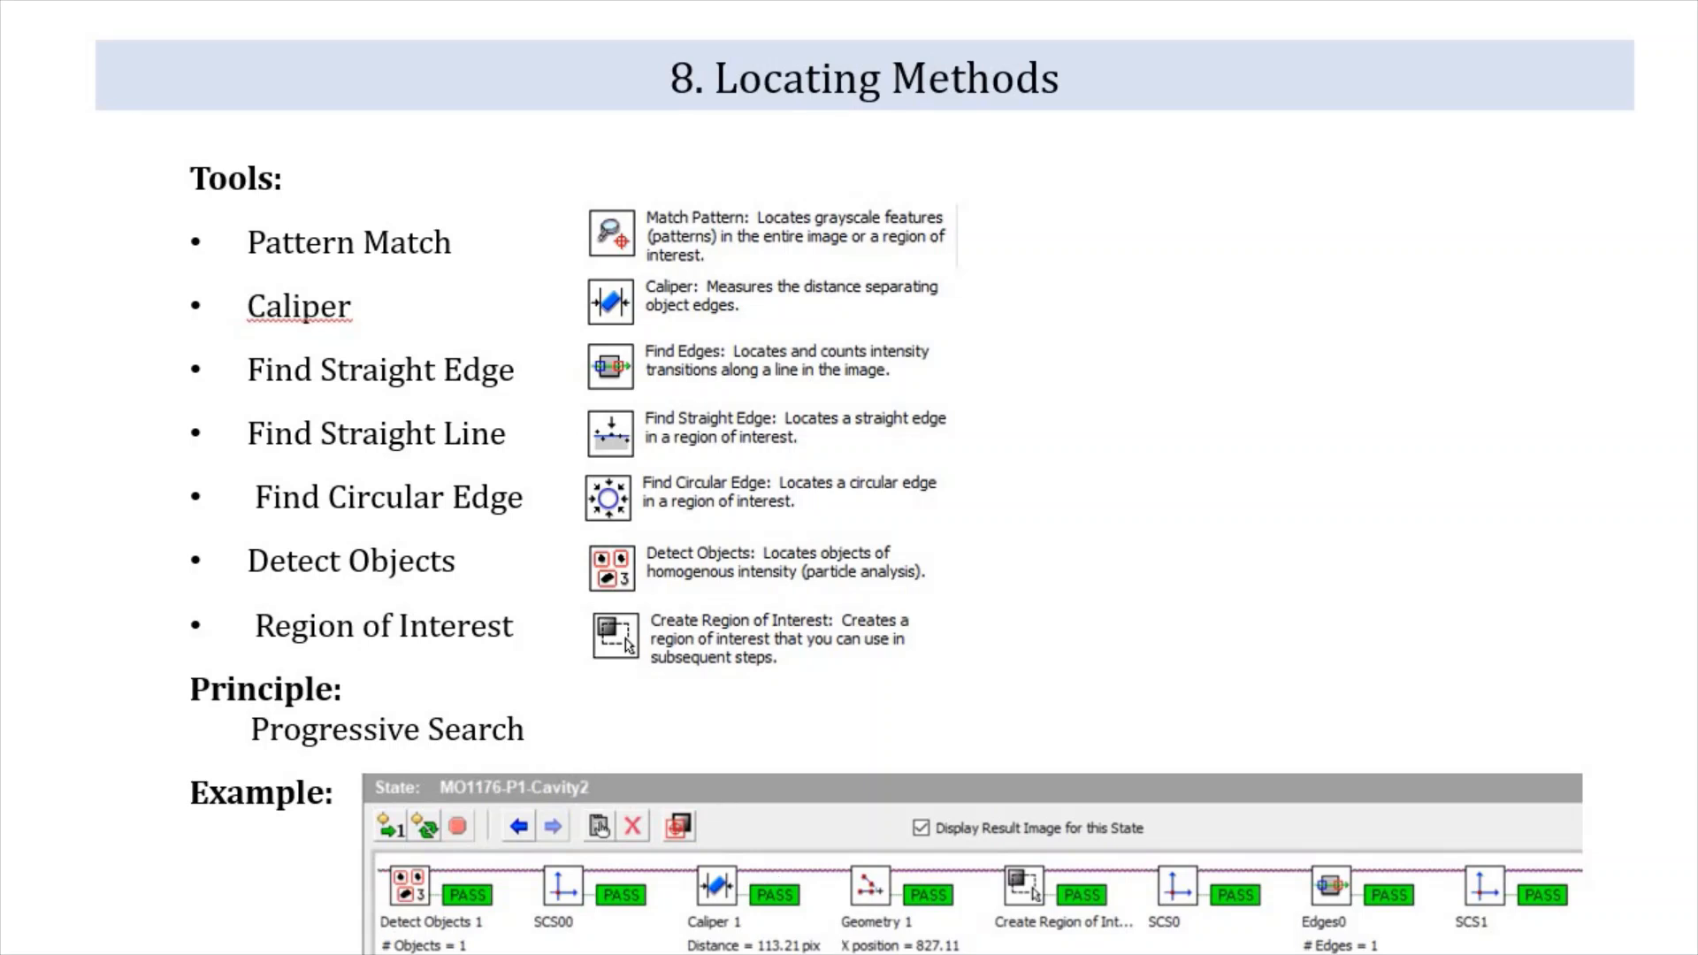
# Return to Vision Builder AI and check FE001's detected edge point against the origin of the SCS001 coordinate system
pyautogui.click(707, 953)
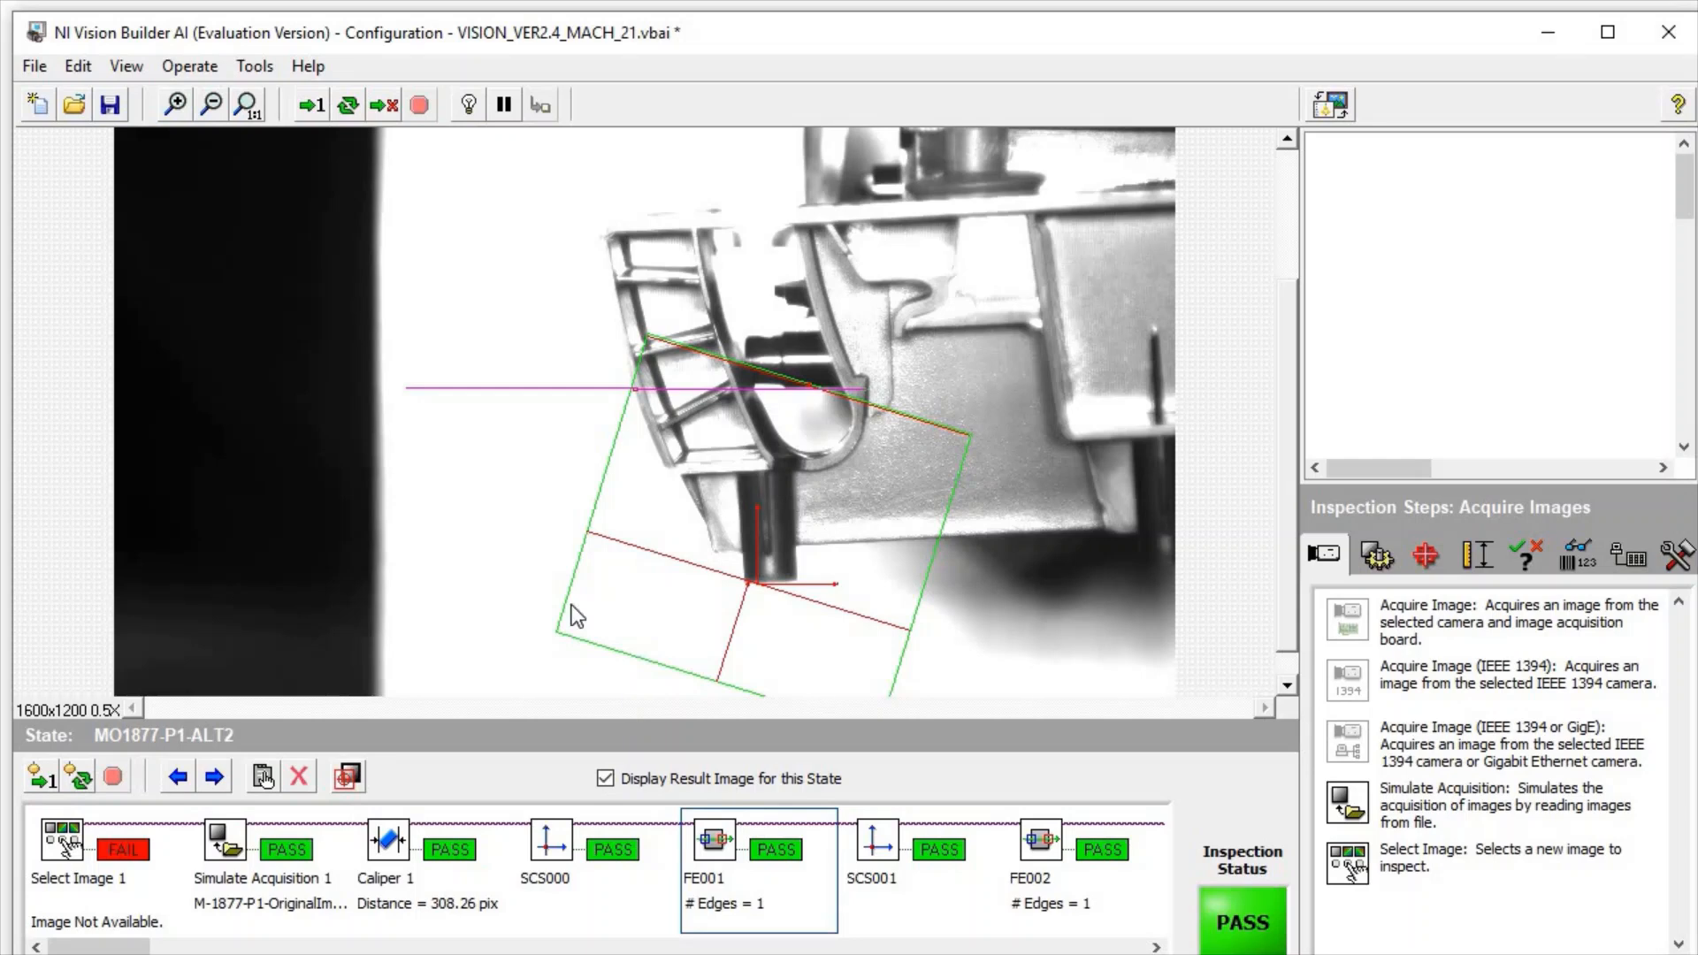
pyautogui.doubleClick(713, 871)
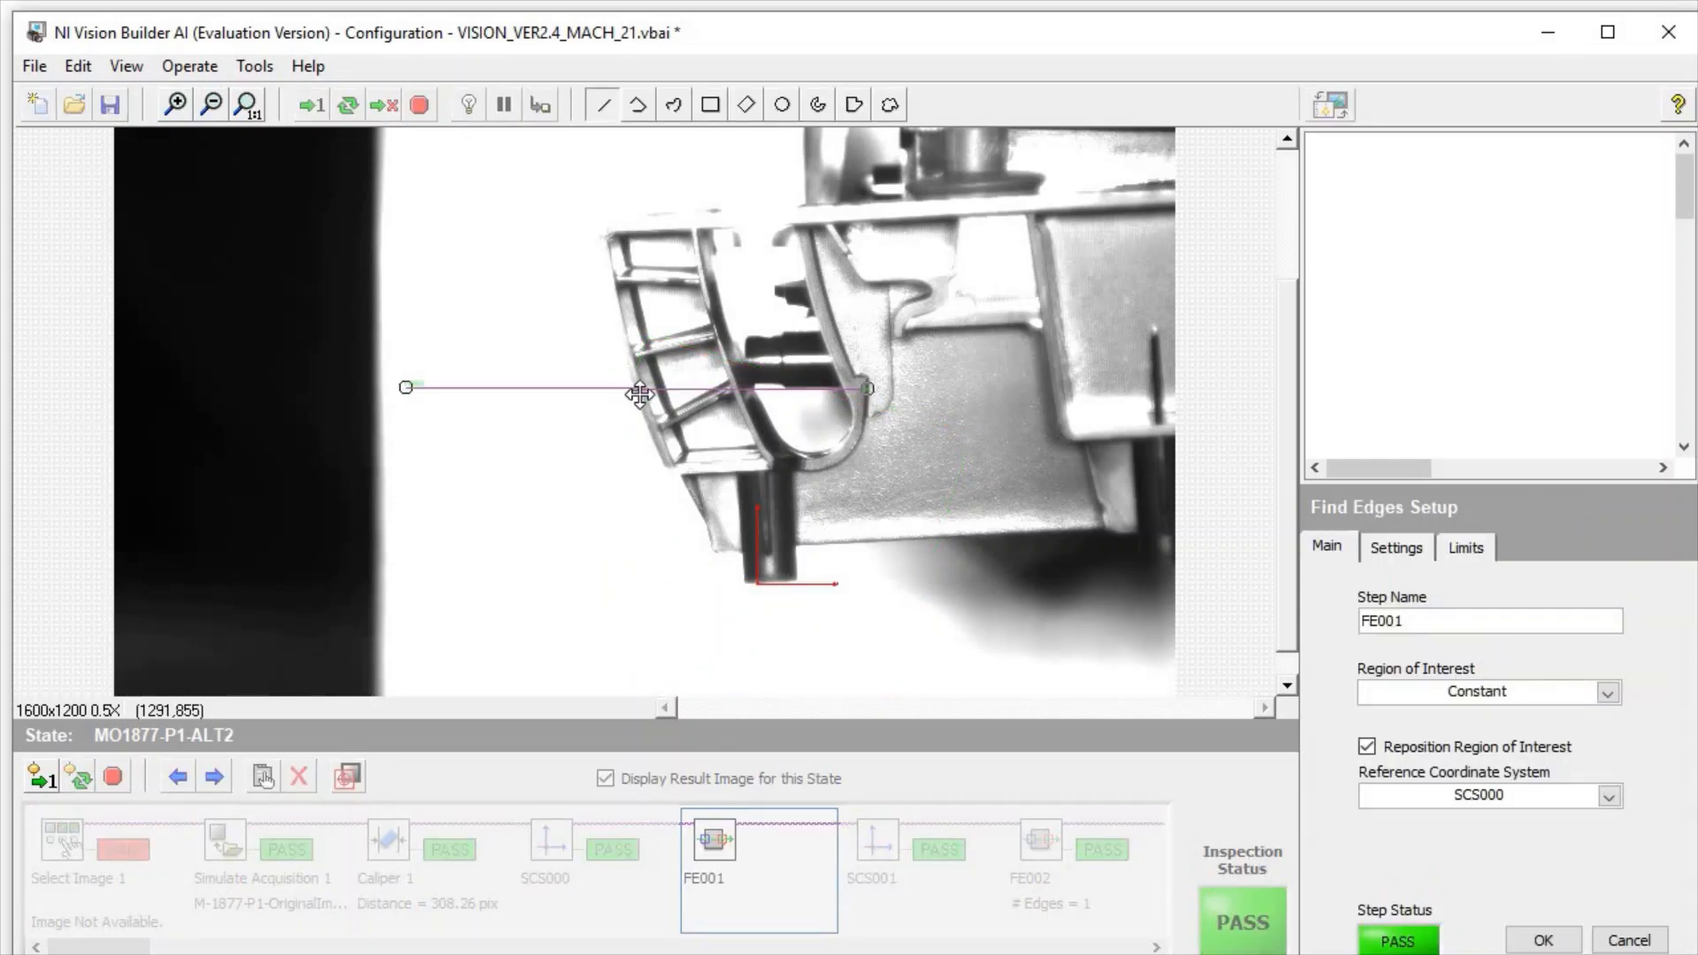
pyautogui.click(1539, 929)
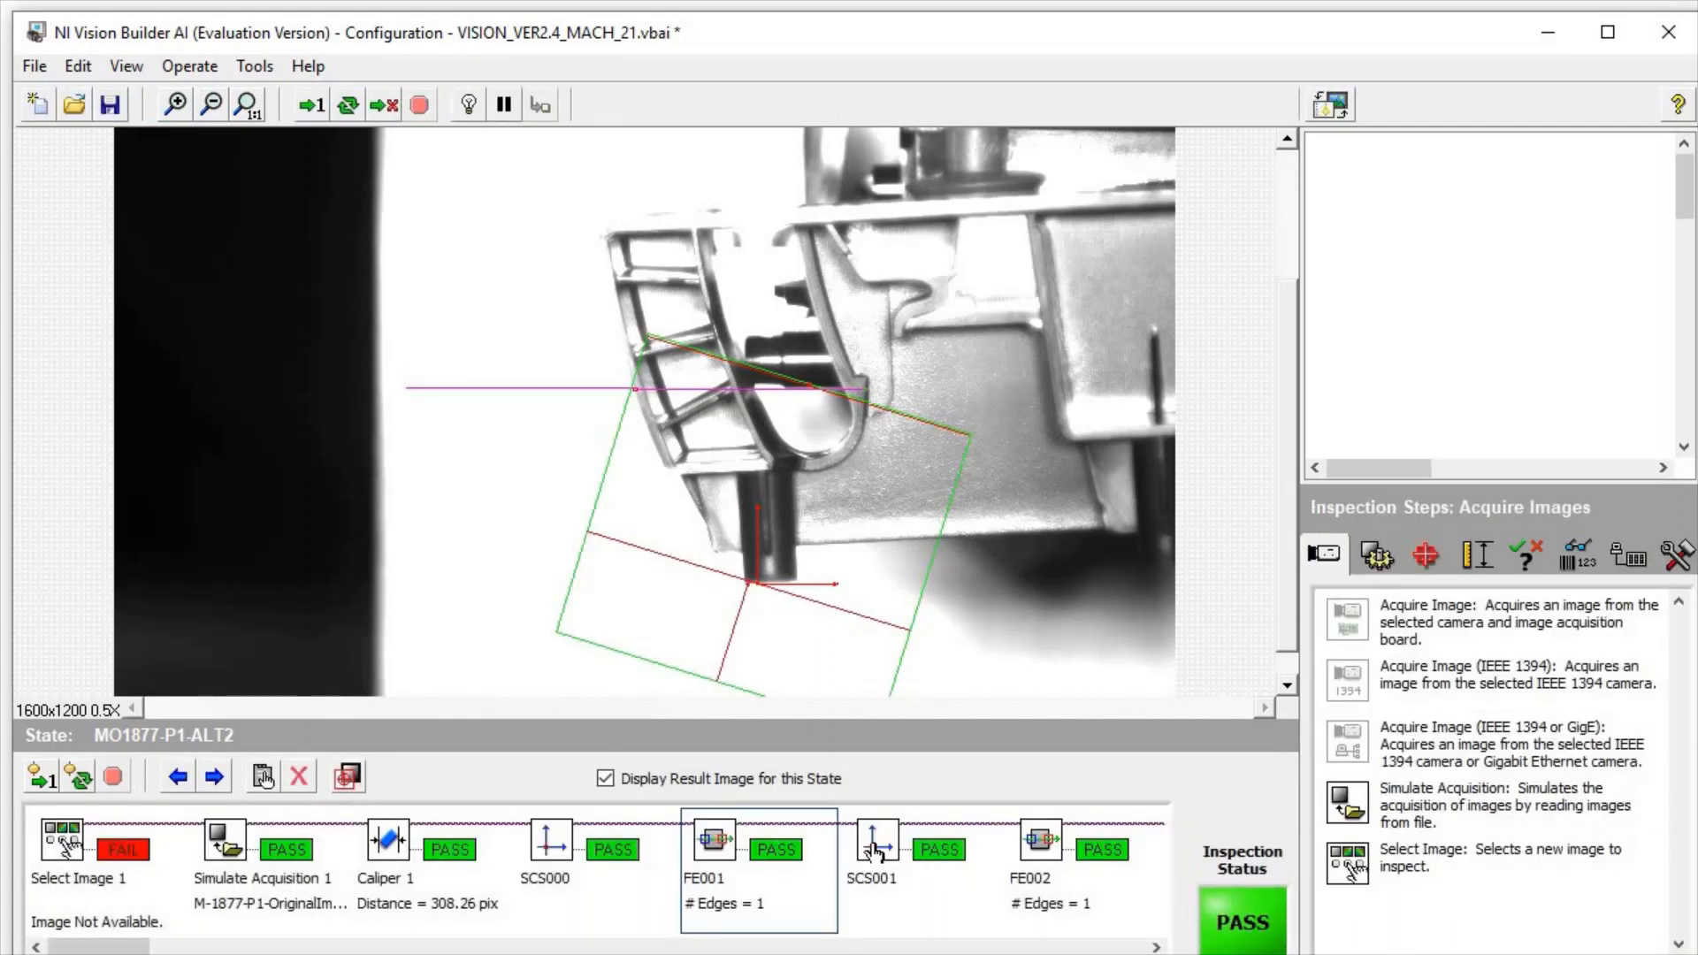
pyautogui.doubleClick(874, 851)
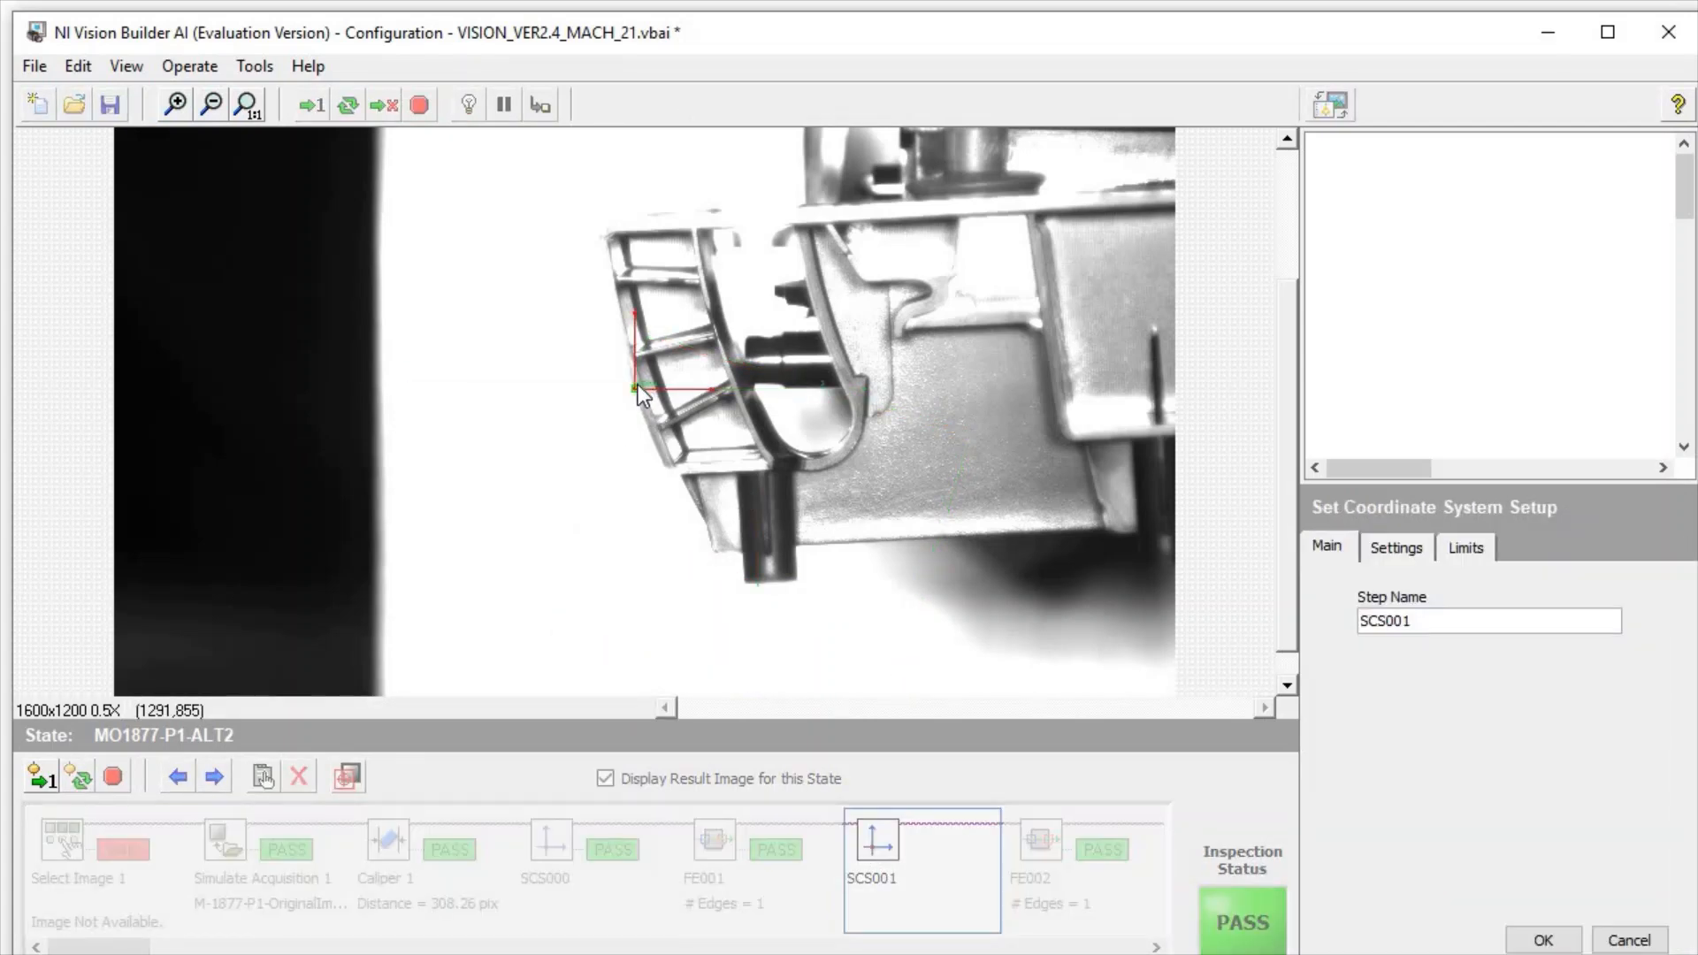
pyautogui.click(1647, 937)
# Examine the FE002 edge step's slanted search line and edge point below the lowest rib, leaving its setup unchanged
pyautogui.doubleClick(1104, 858)
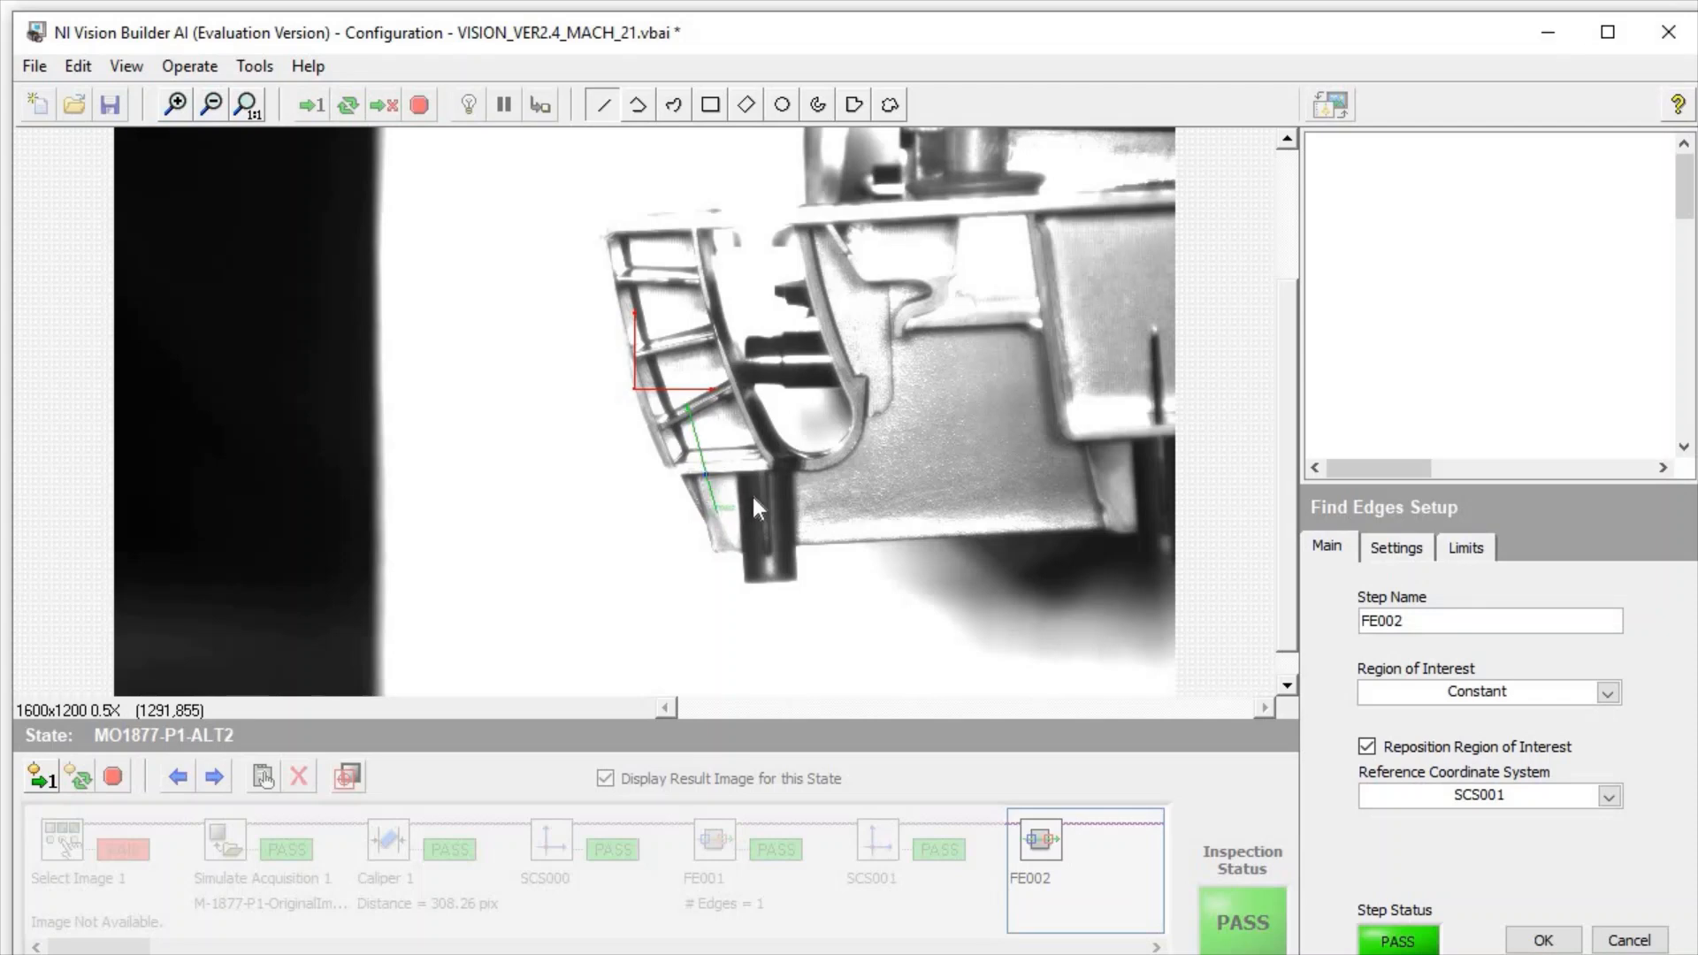
pyautogui.click(170, 103)
pyautogui.click(170, 104)
pyautogui.moveTo(1286, 471); pyautogui.dragTo(1286, 506)
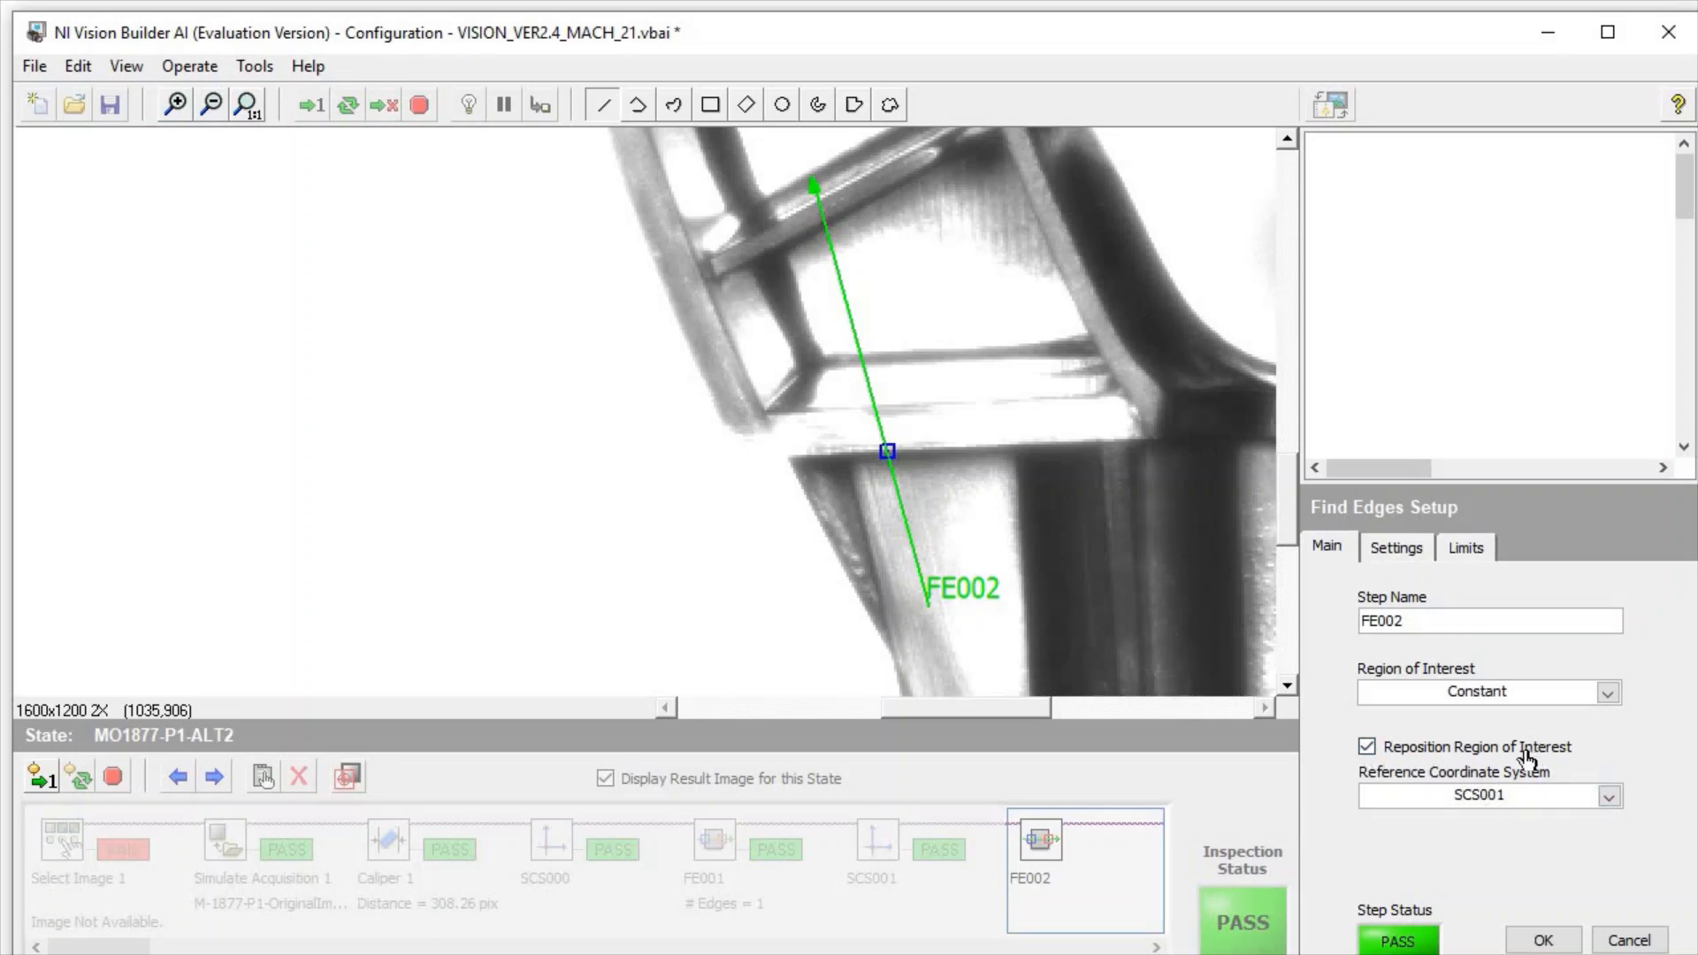
pyautogui.click(888, 453)
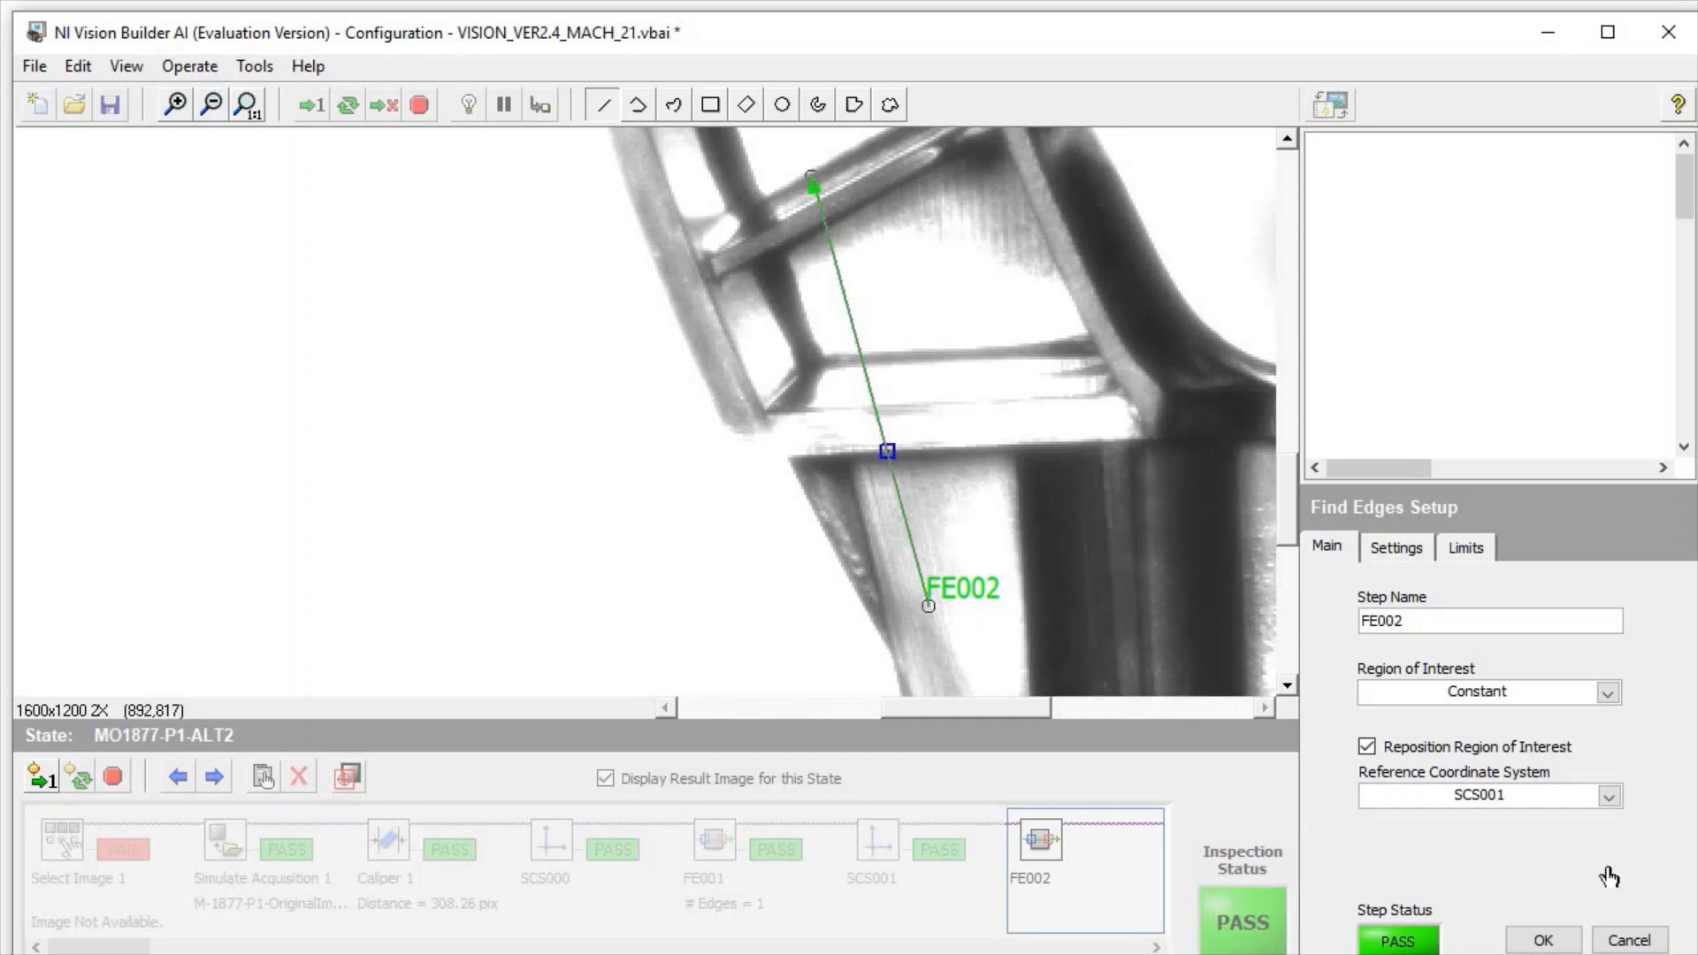
pyautogui.click(1630, 939)
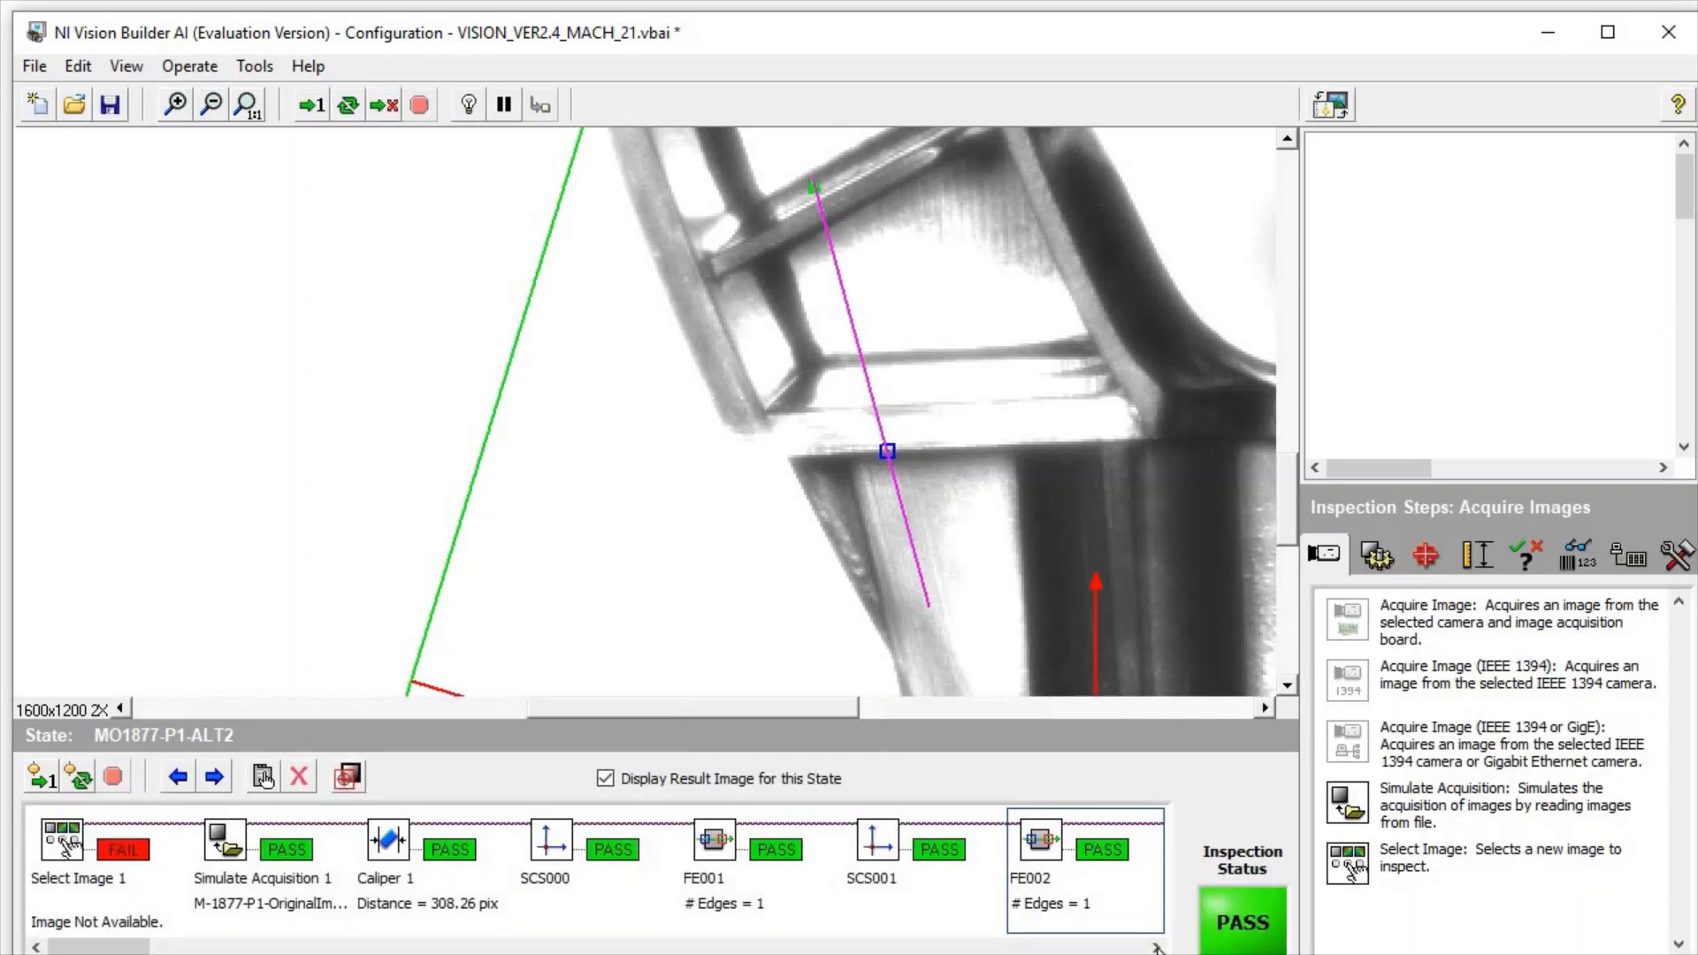
# Check where the SCS002 step places its coordinate origin, leaving its setup unchanged
pyautogui.click(1156, 947)
pyautogui.click(1156, 946)
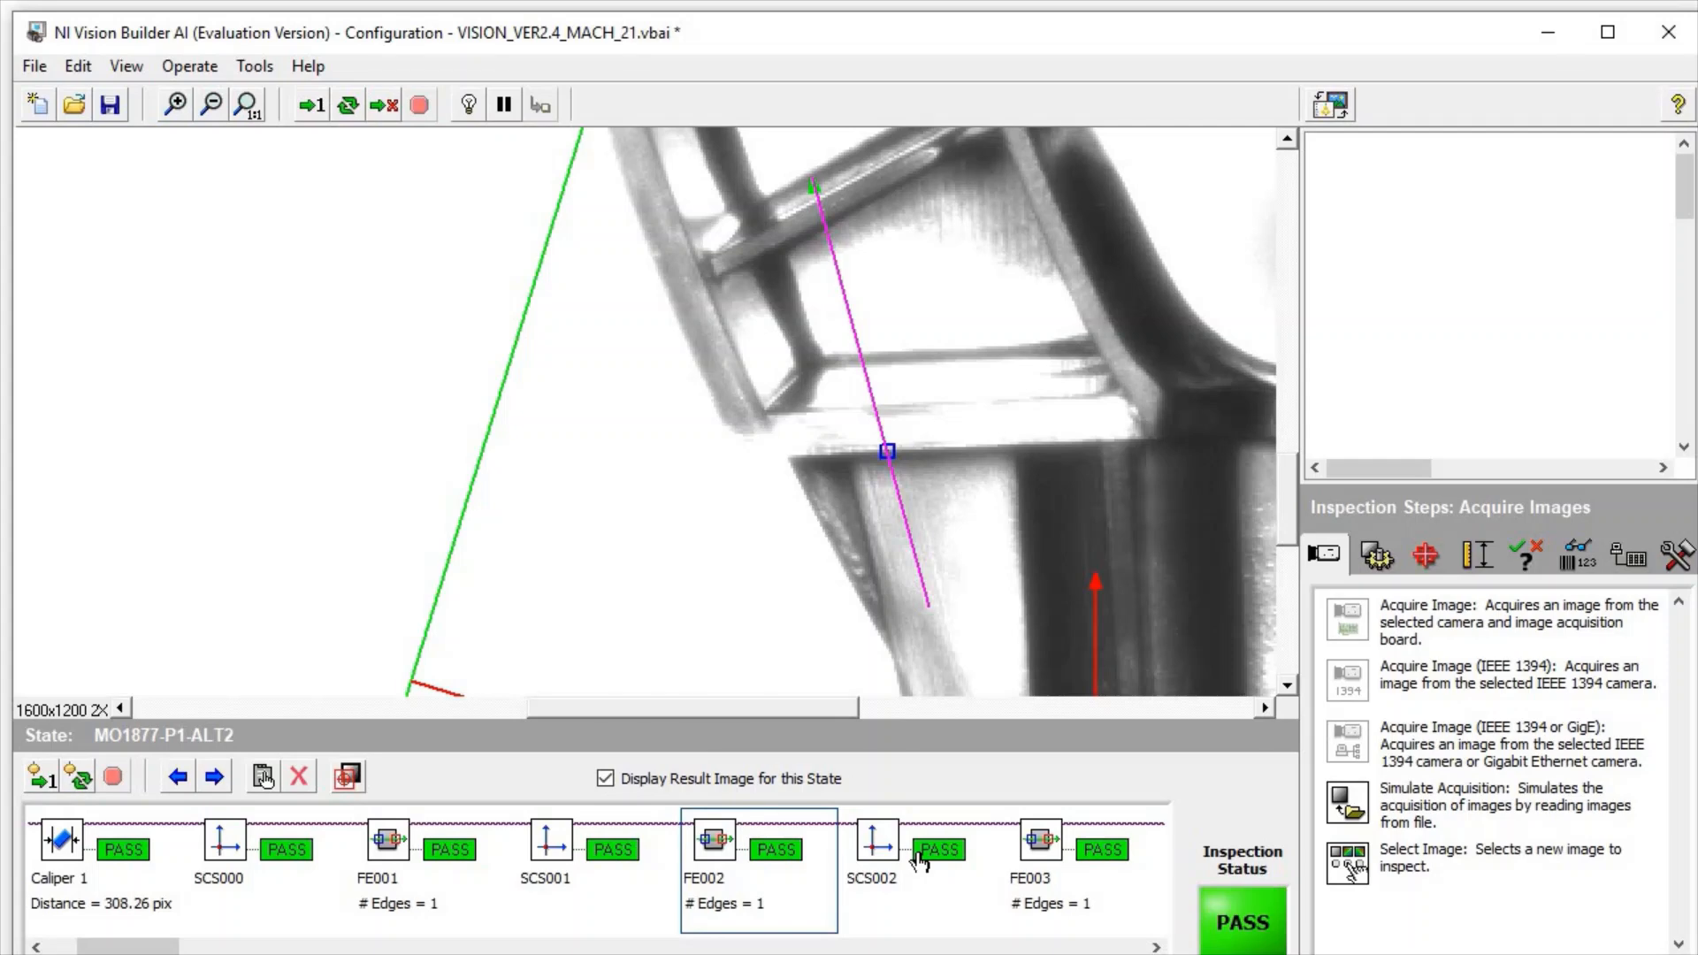
pyautogui.doubleClick(920, 861)
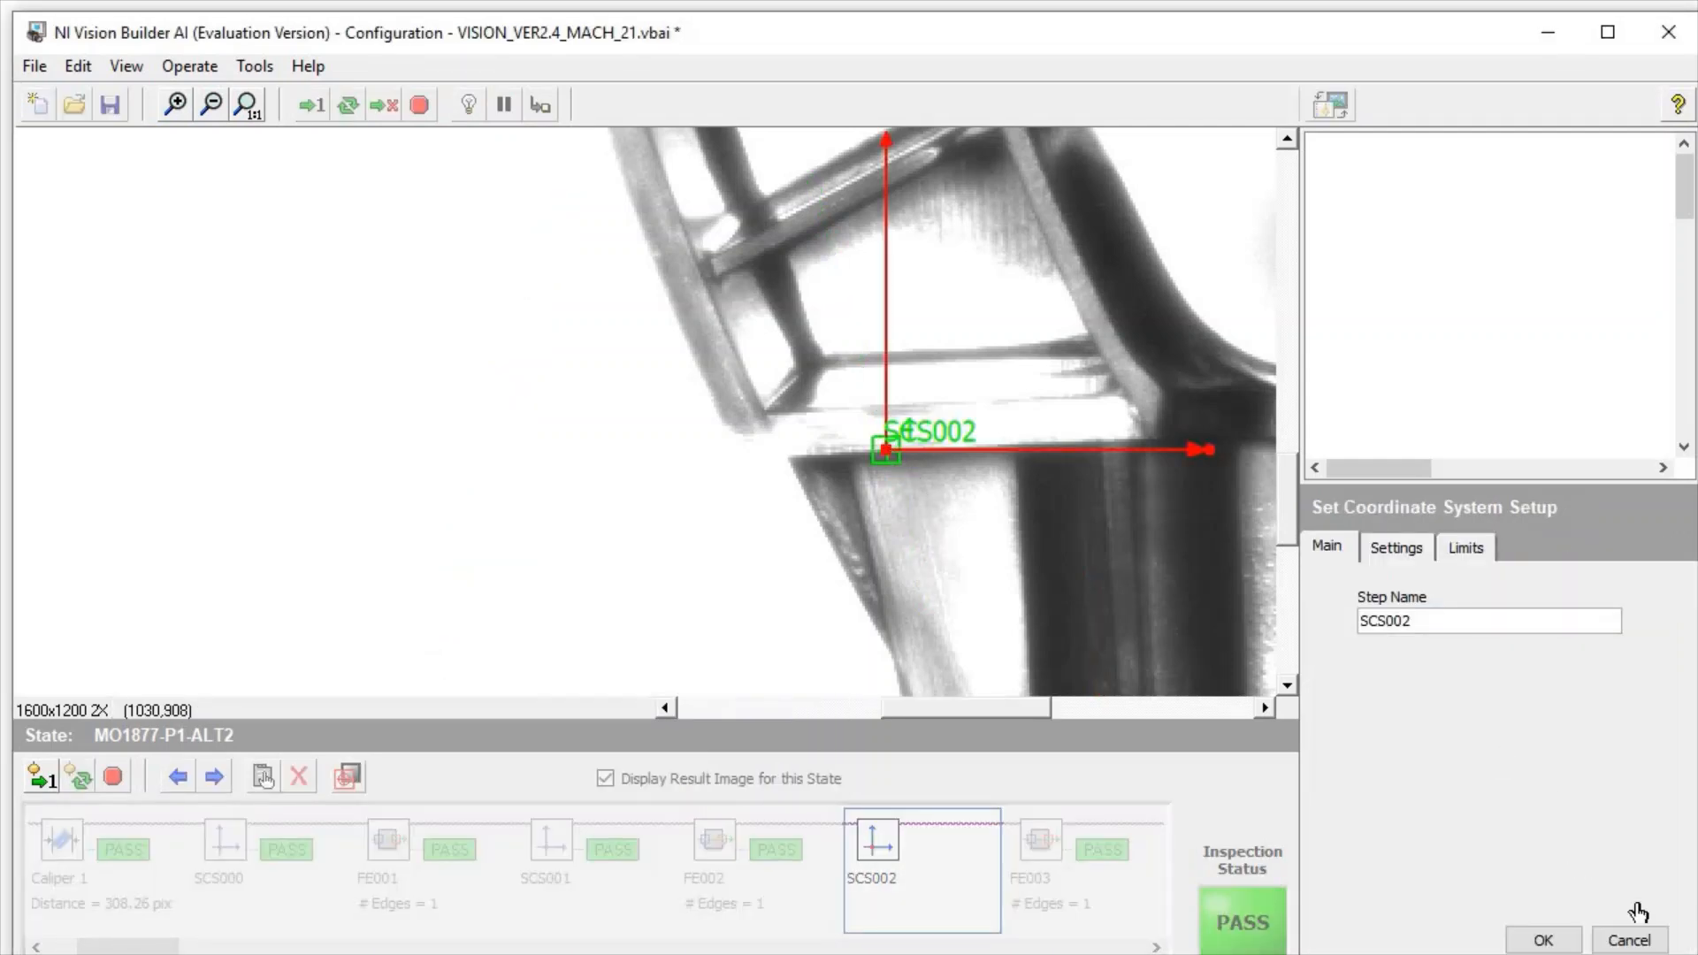
pyautogui.click(1649, 942)
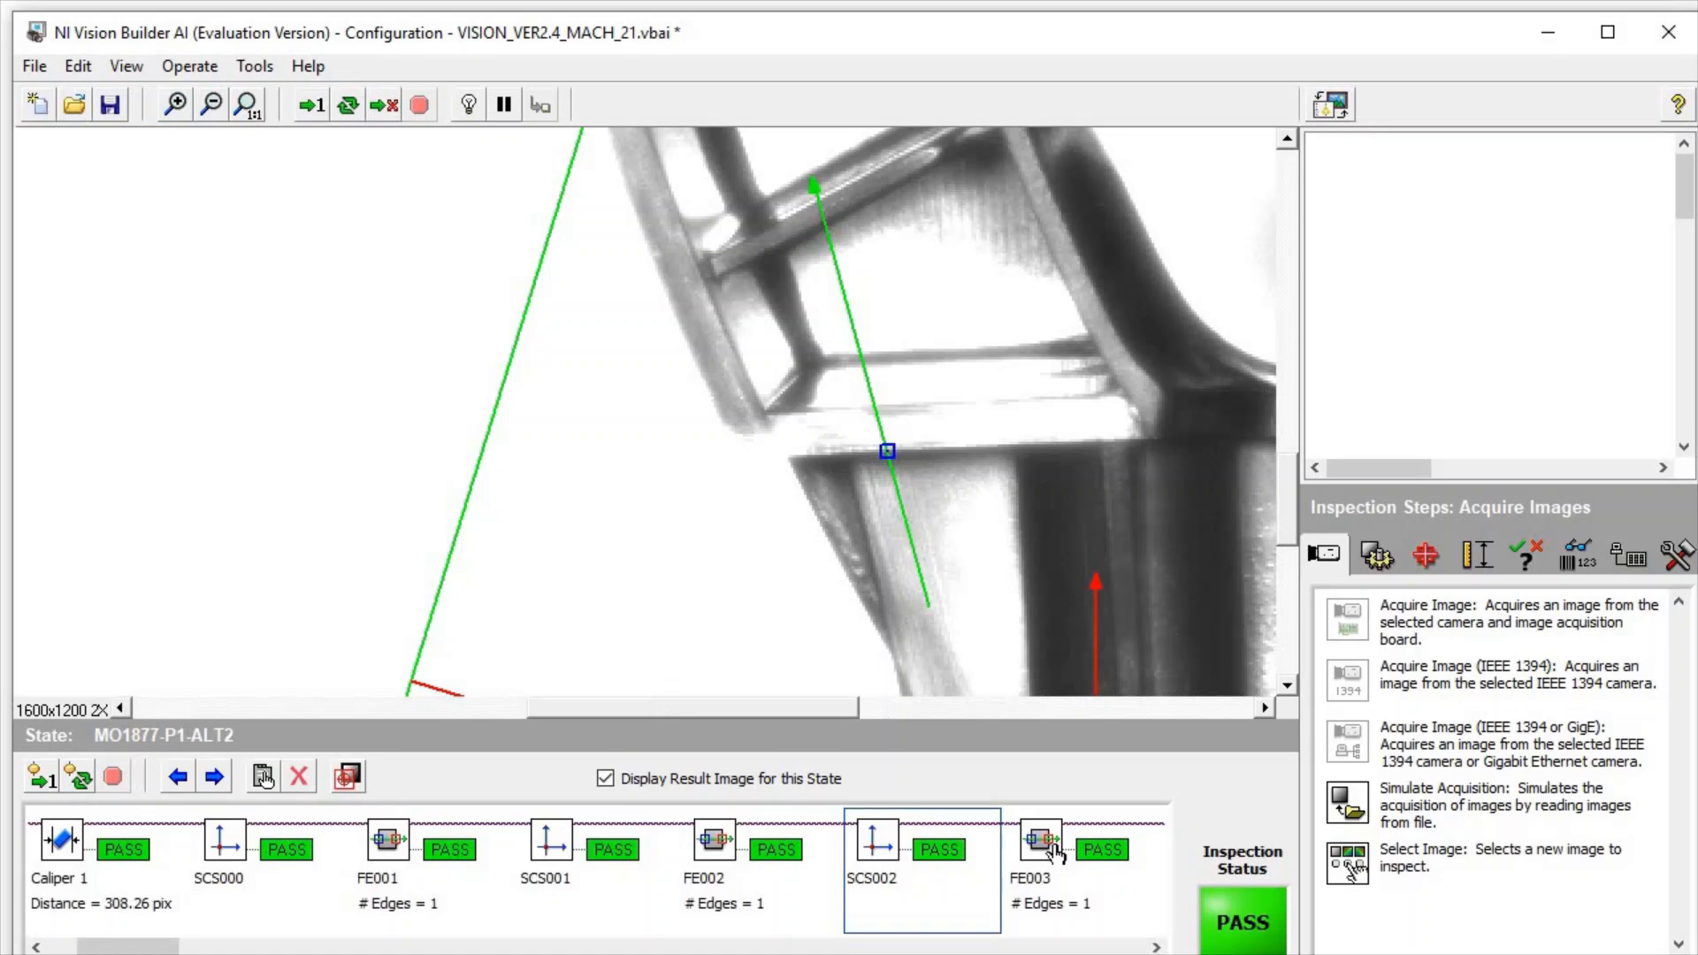
# Examine the FE003 edge step's short horizontal search line on the outer wall and its SCS002 reference, and close the setup
pyautogui.doubleClick(1042, 842)
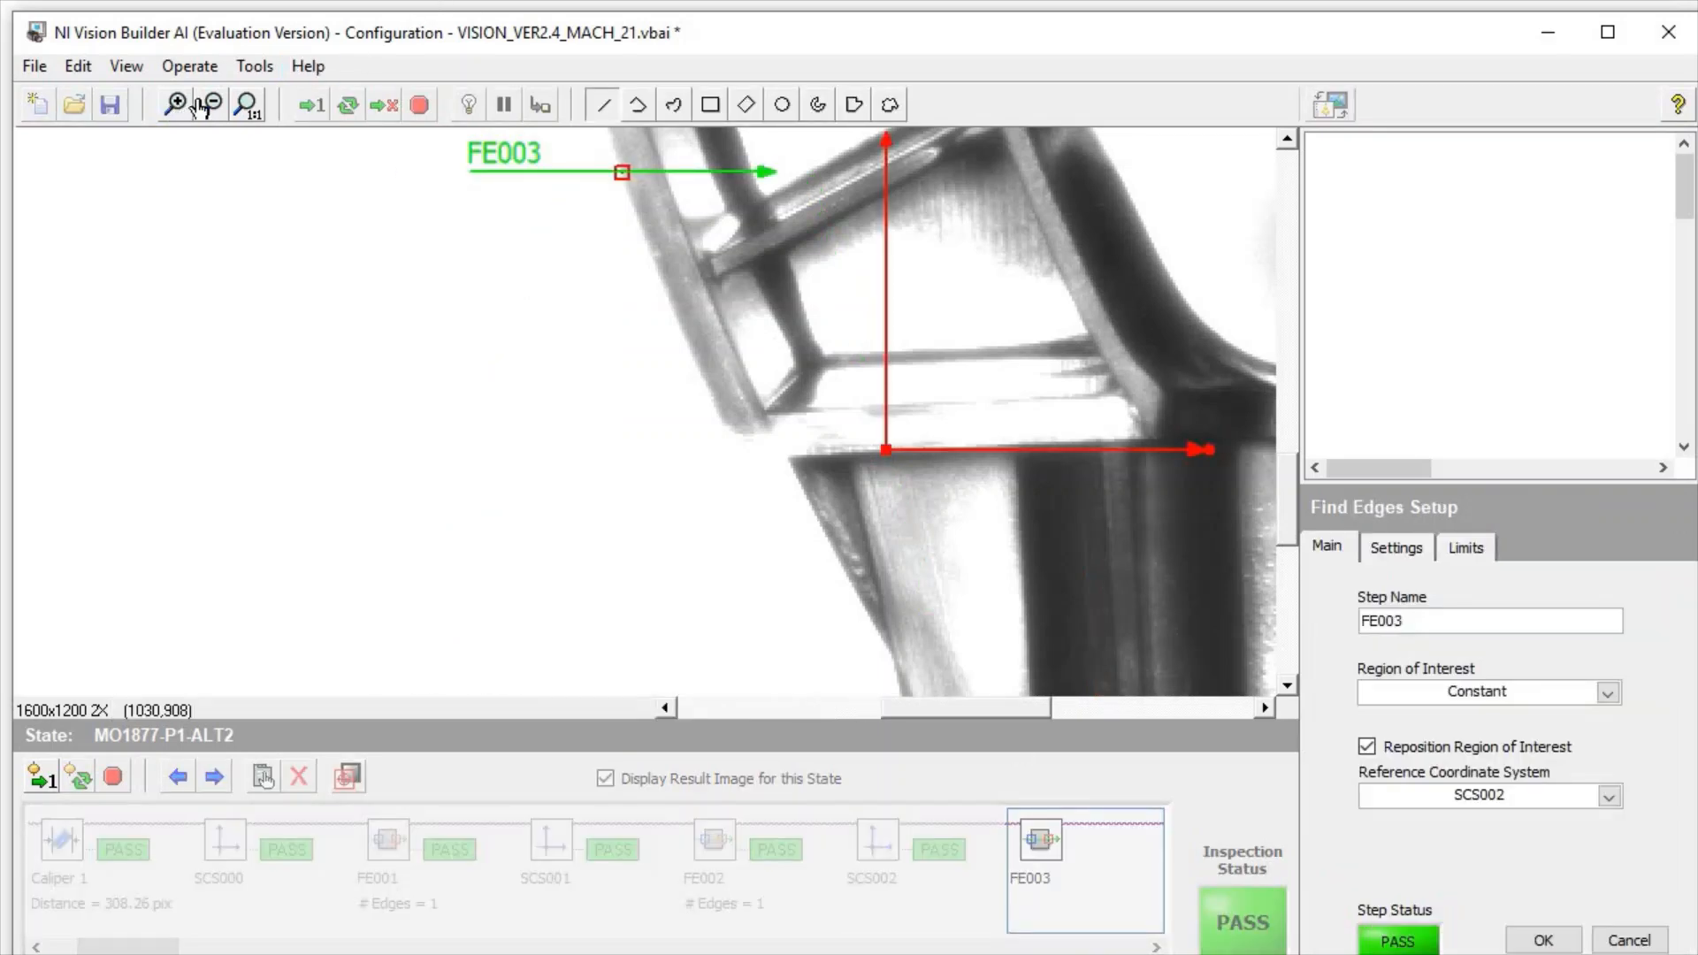
pyautogui.click(205, 107)
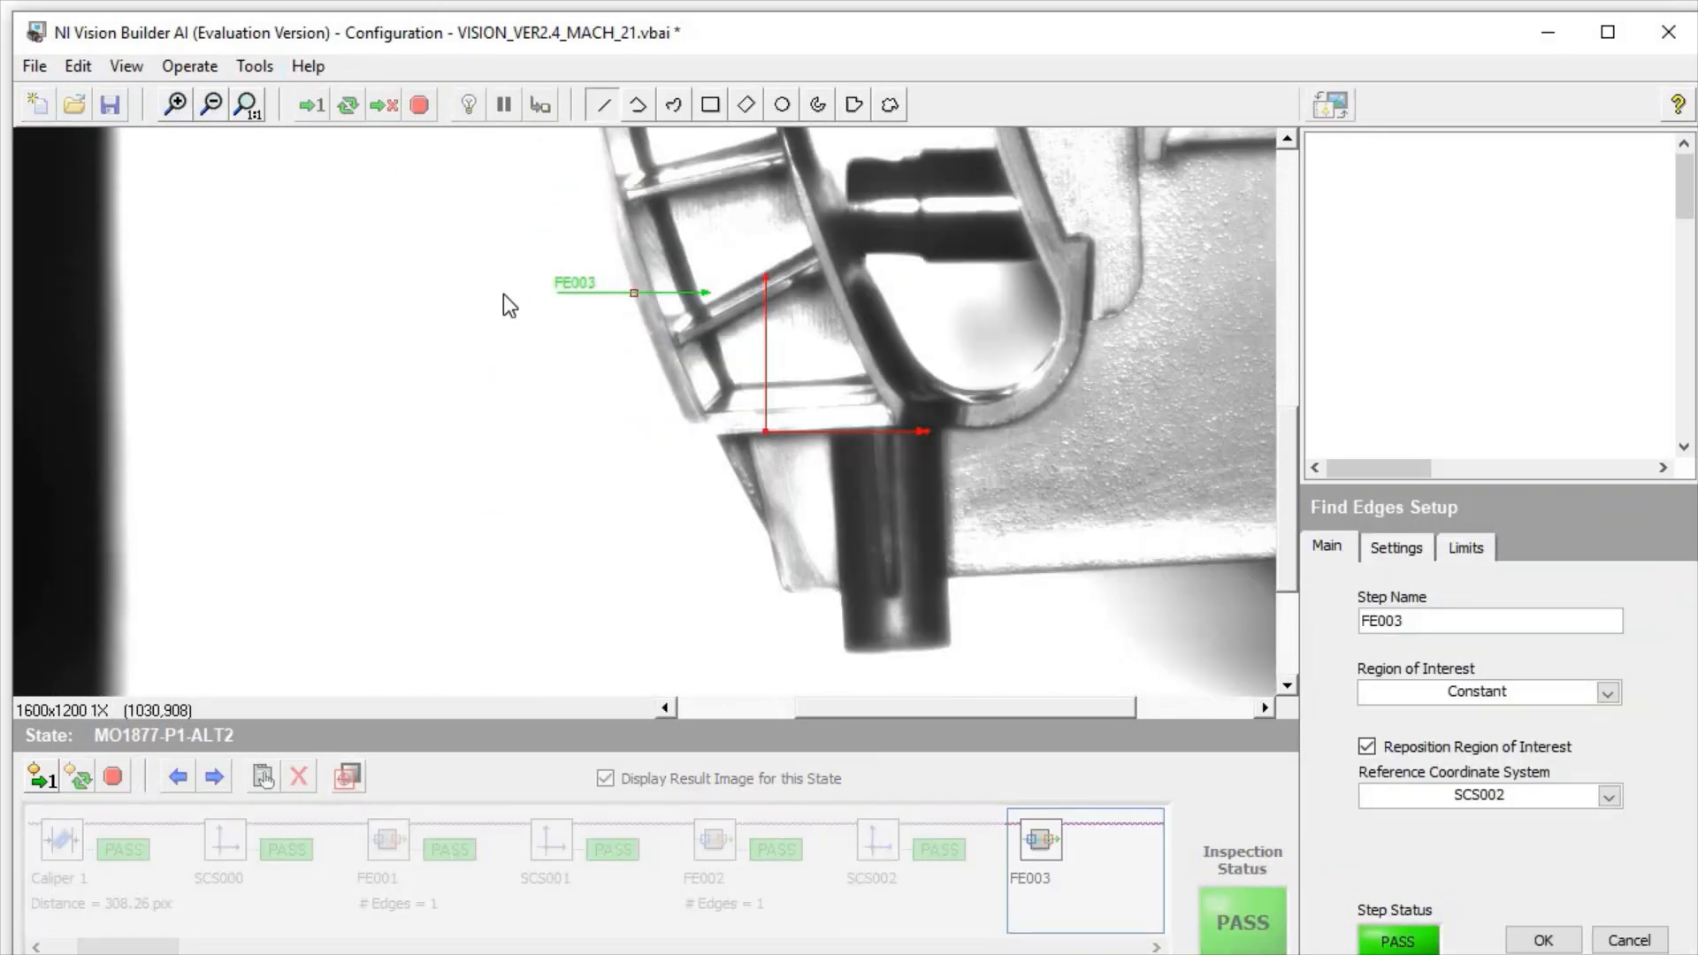
pyautogui.click(697, 290)
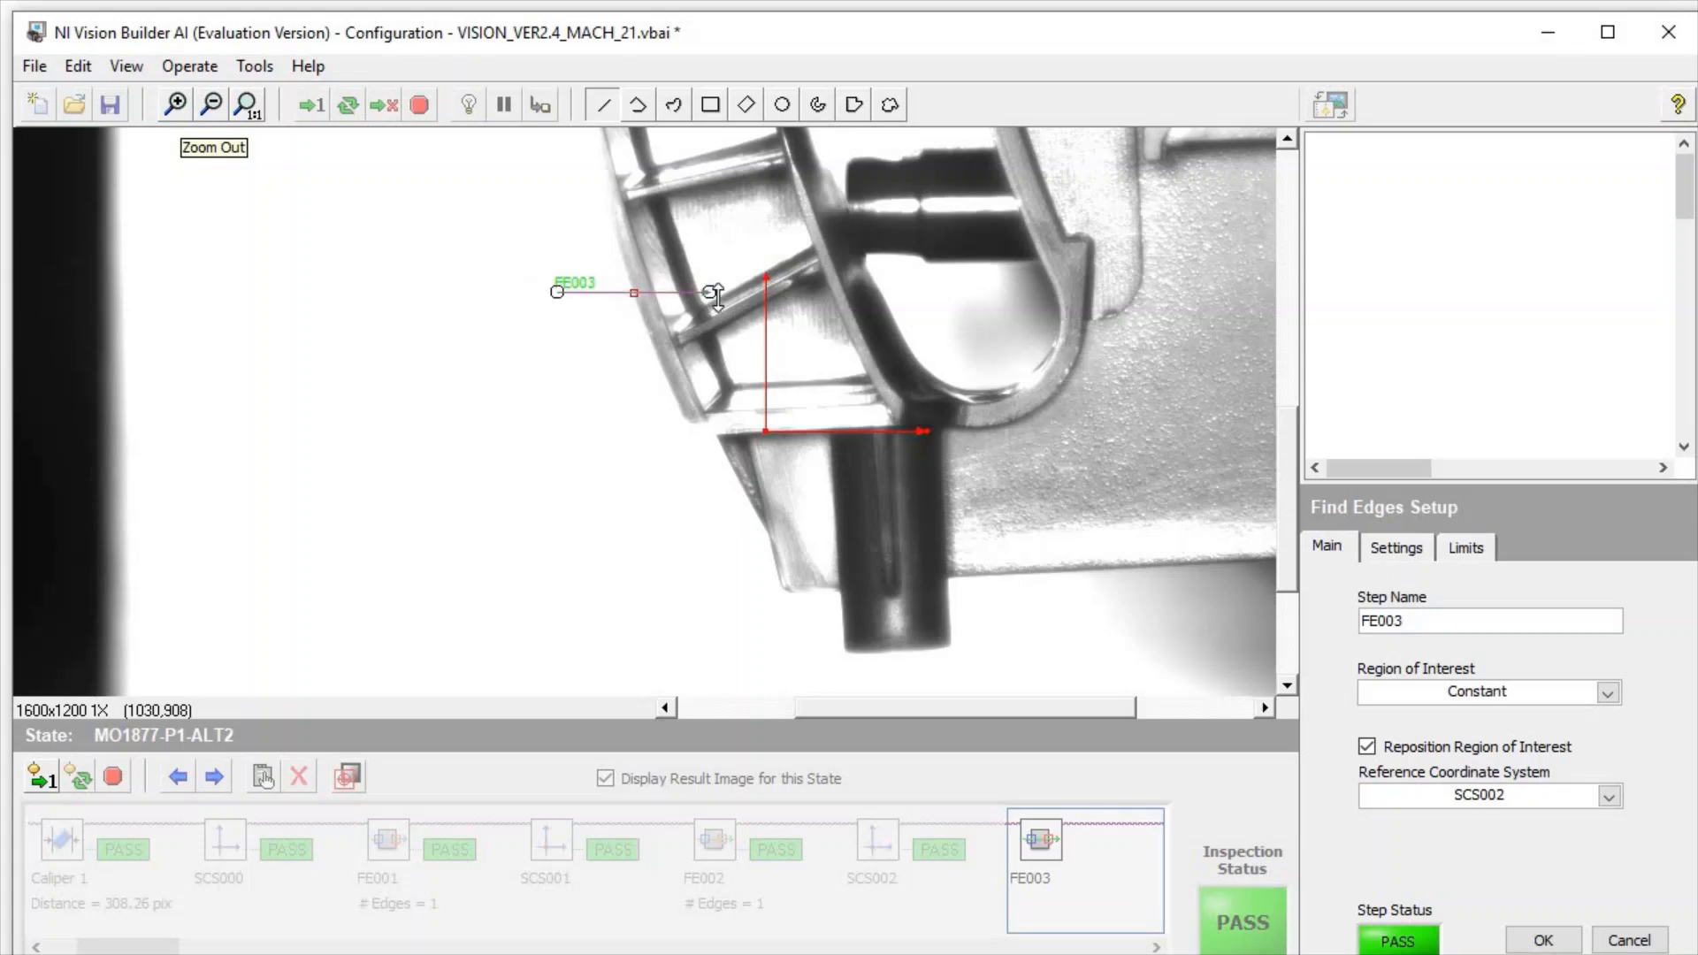
pyautogui.click(777, 315)
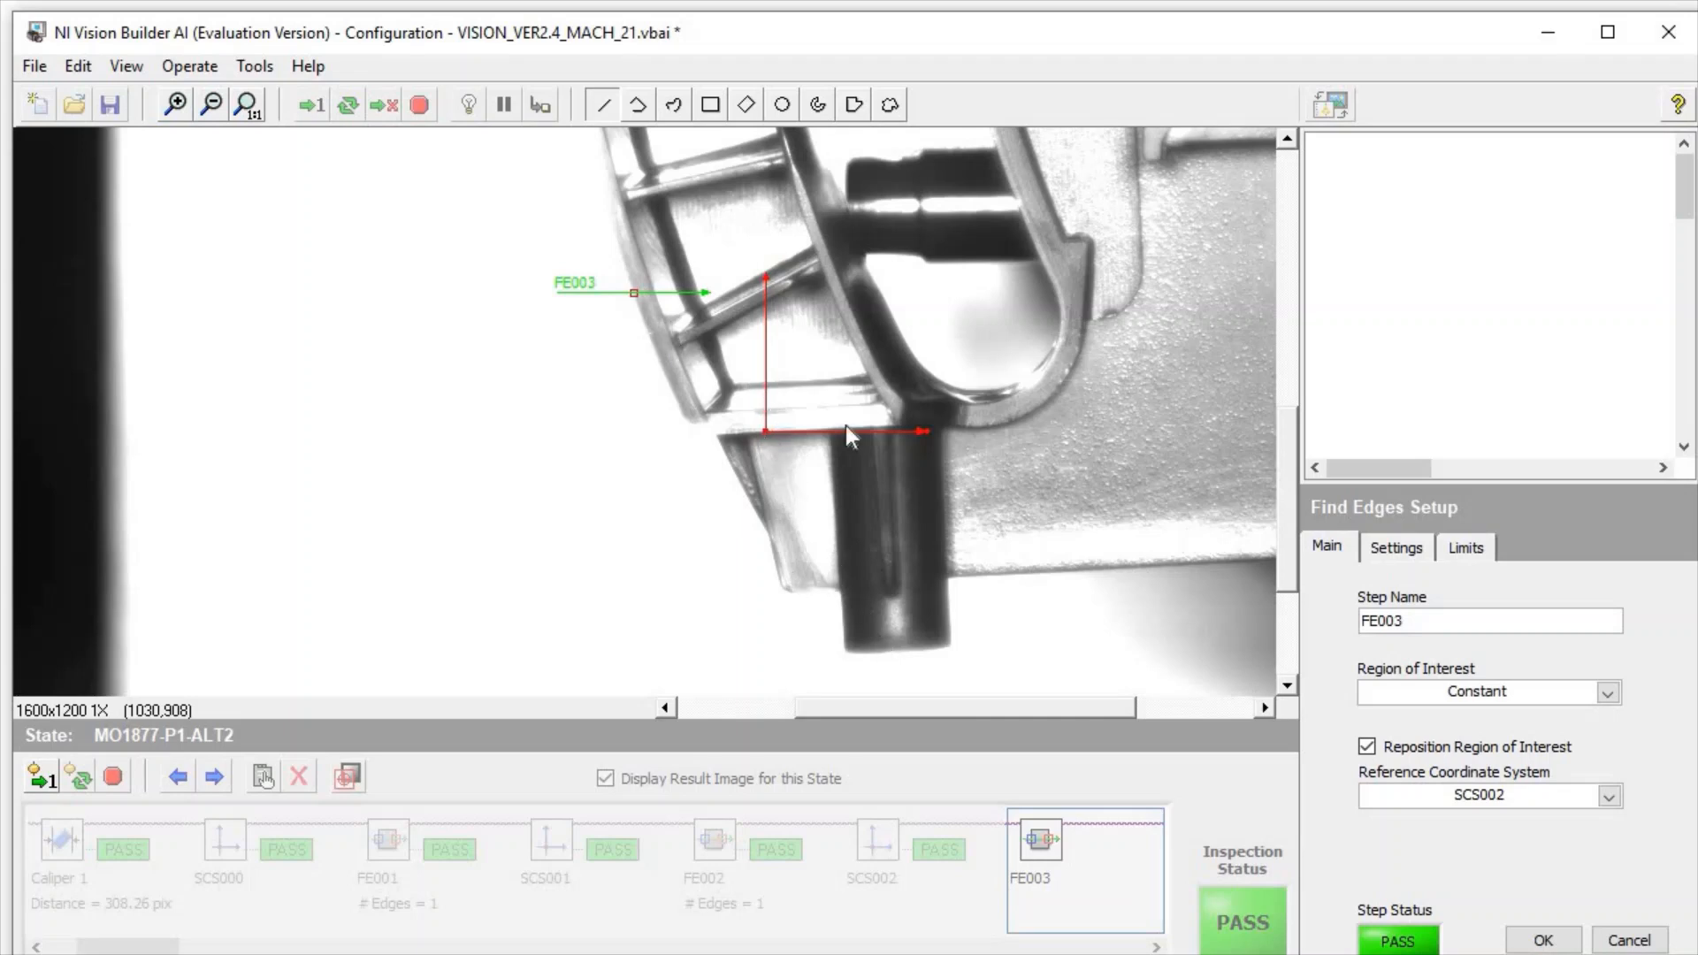
pyautogui.click(1544, 941)
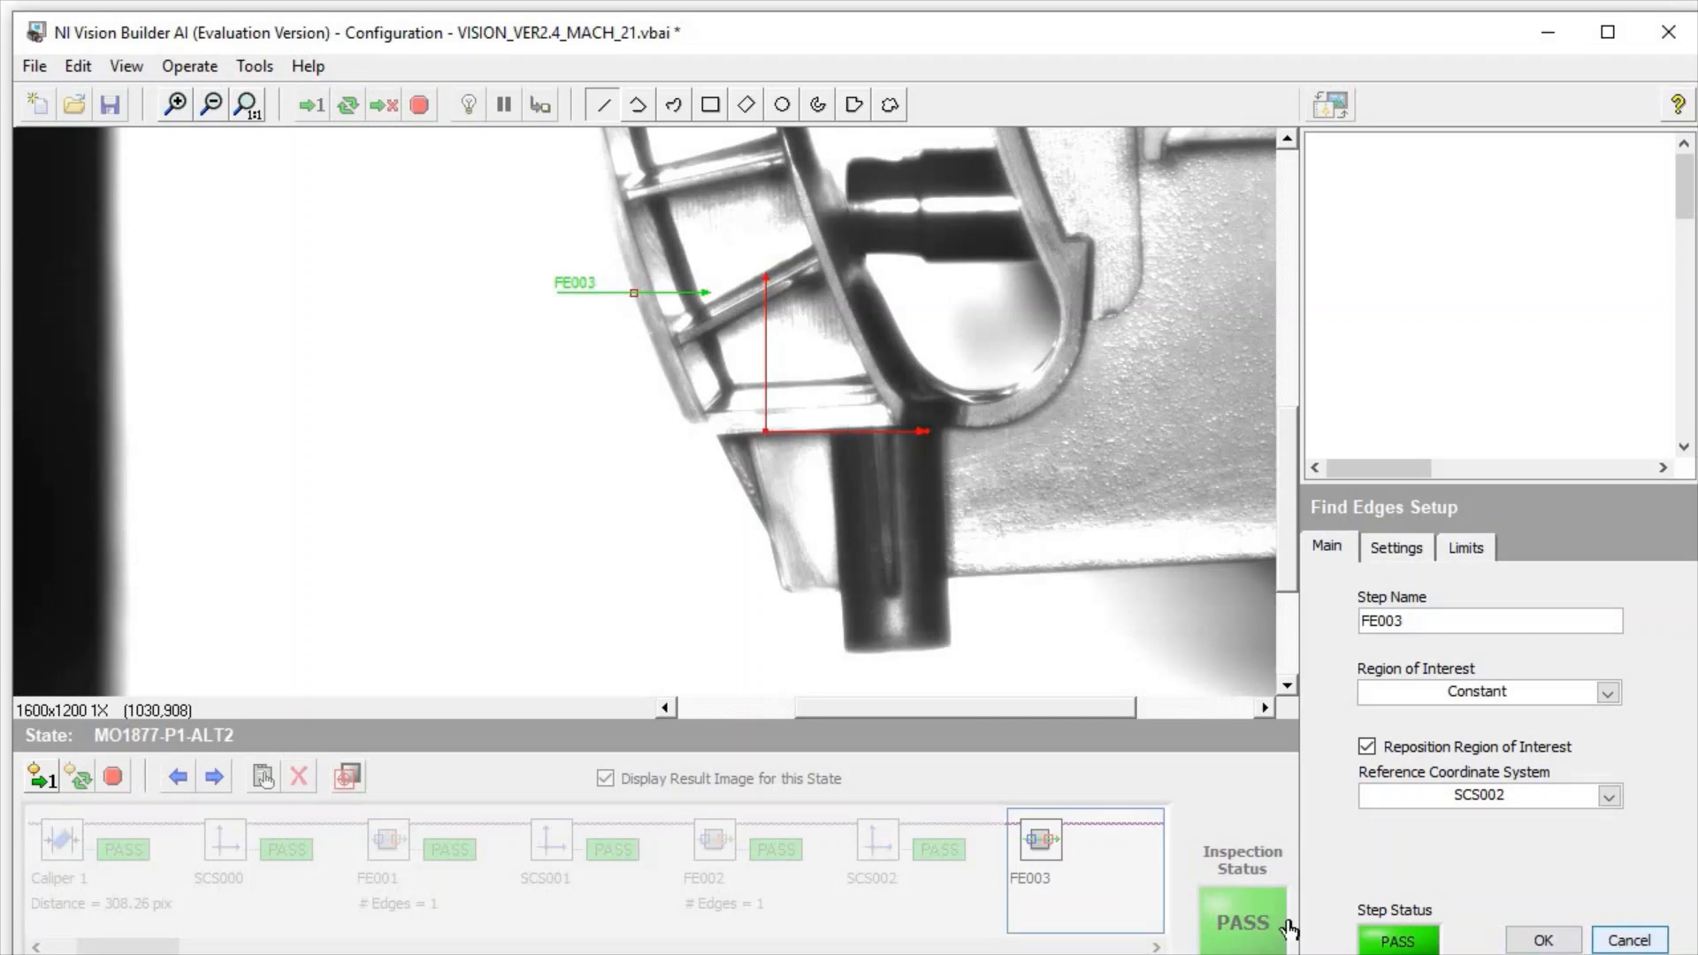
# Check SCS003's origin on the outer wall and FE011's short search line across the slanted rib, leaving both setups unchanged
pyautogui.click(1156, 948)
pyautogui.click(1156, 947)
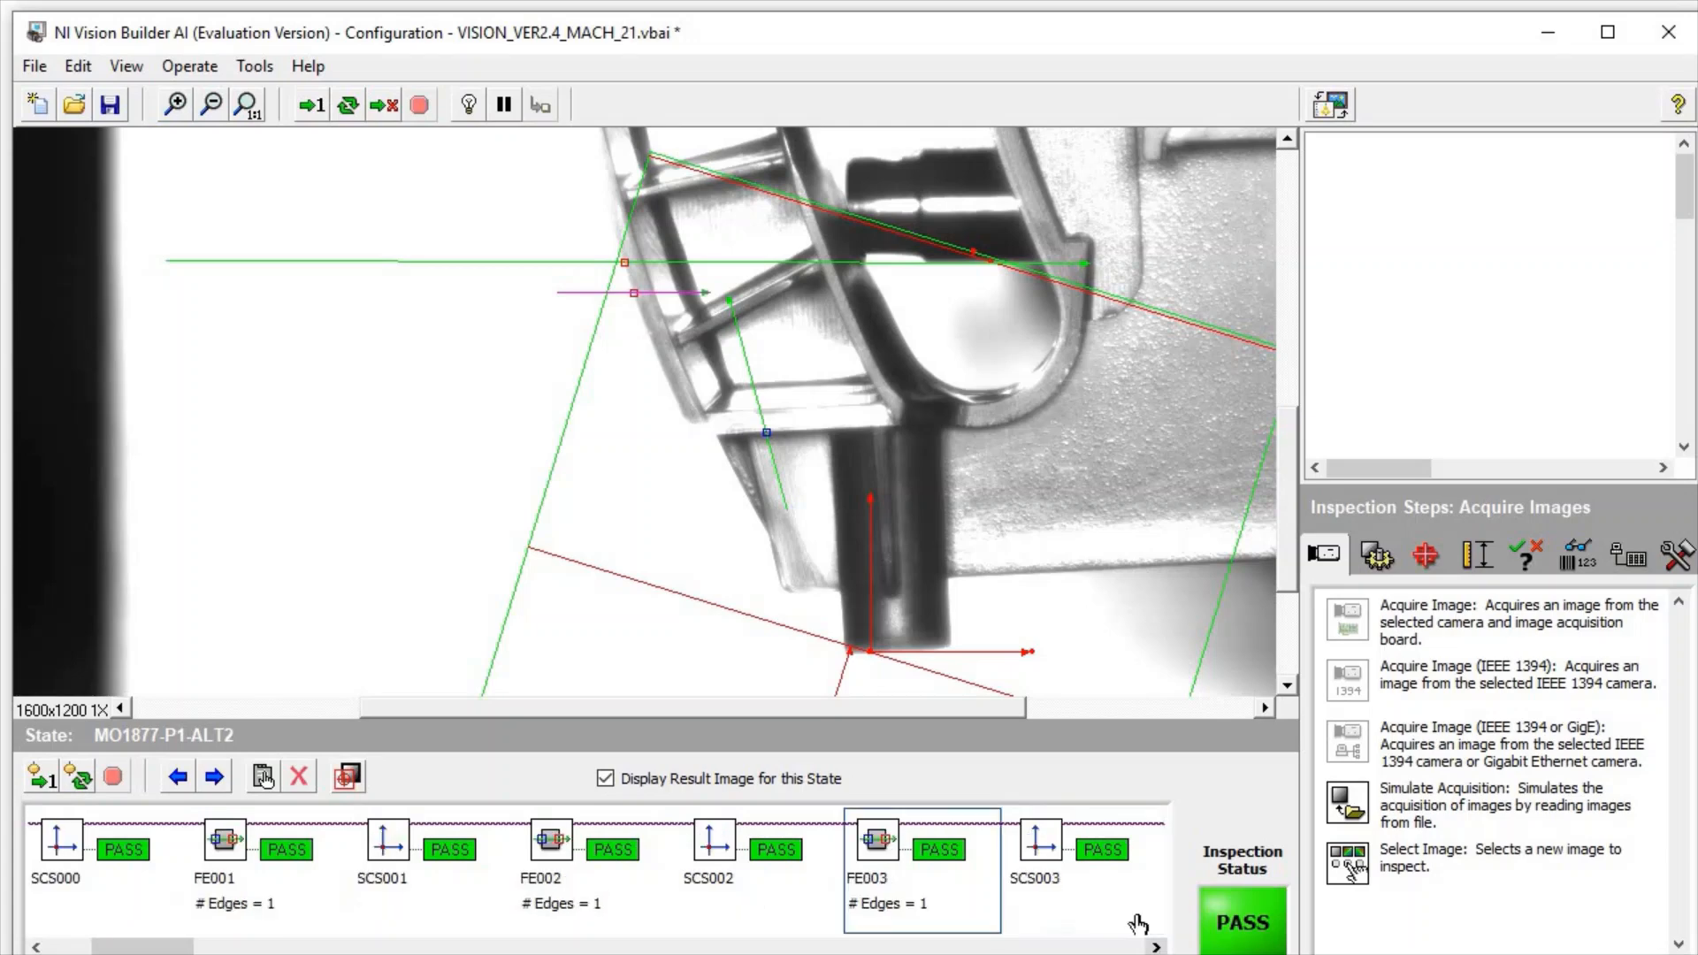
pyautogui.doubleClick(926, 852)
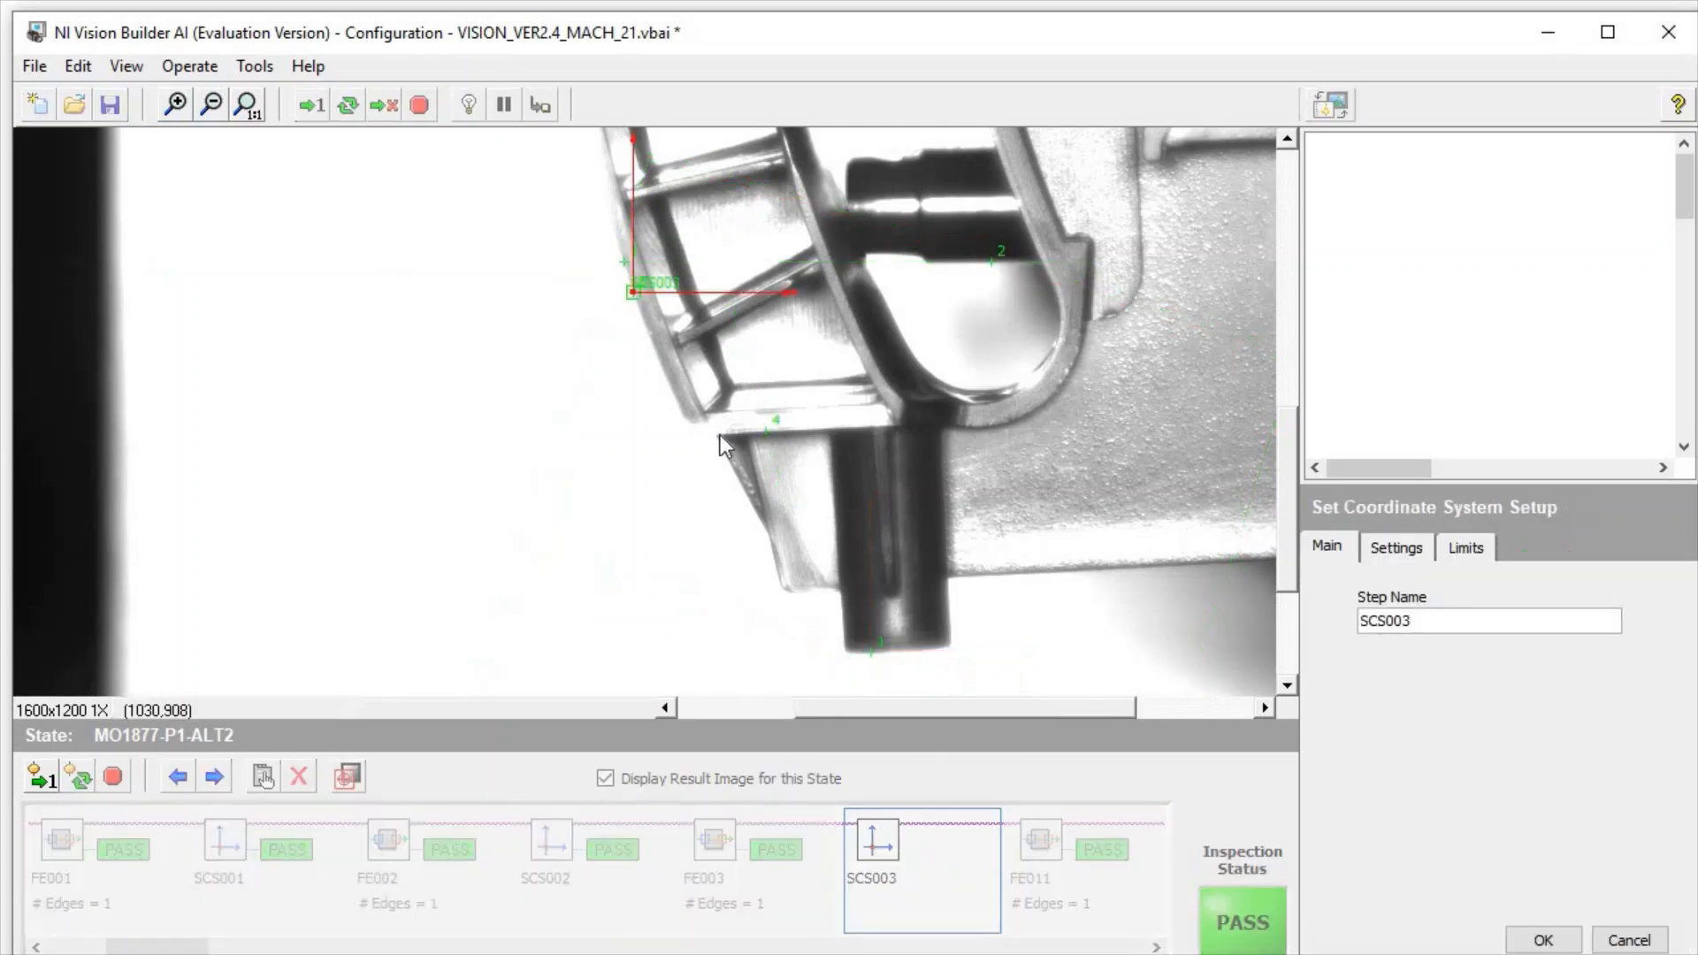
pyautogui.click(1630, 940)
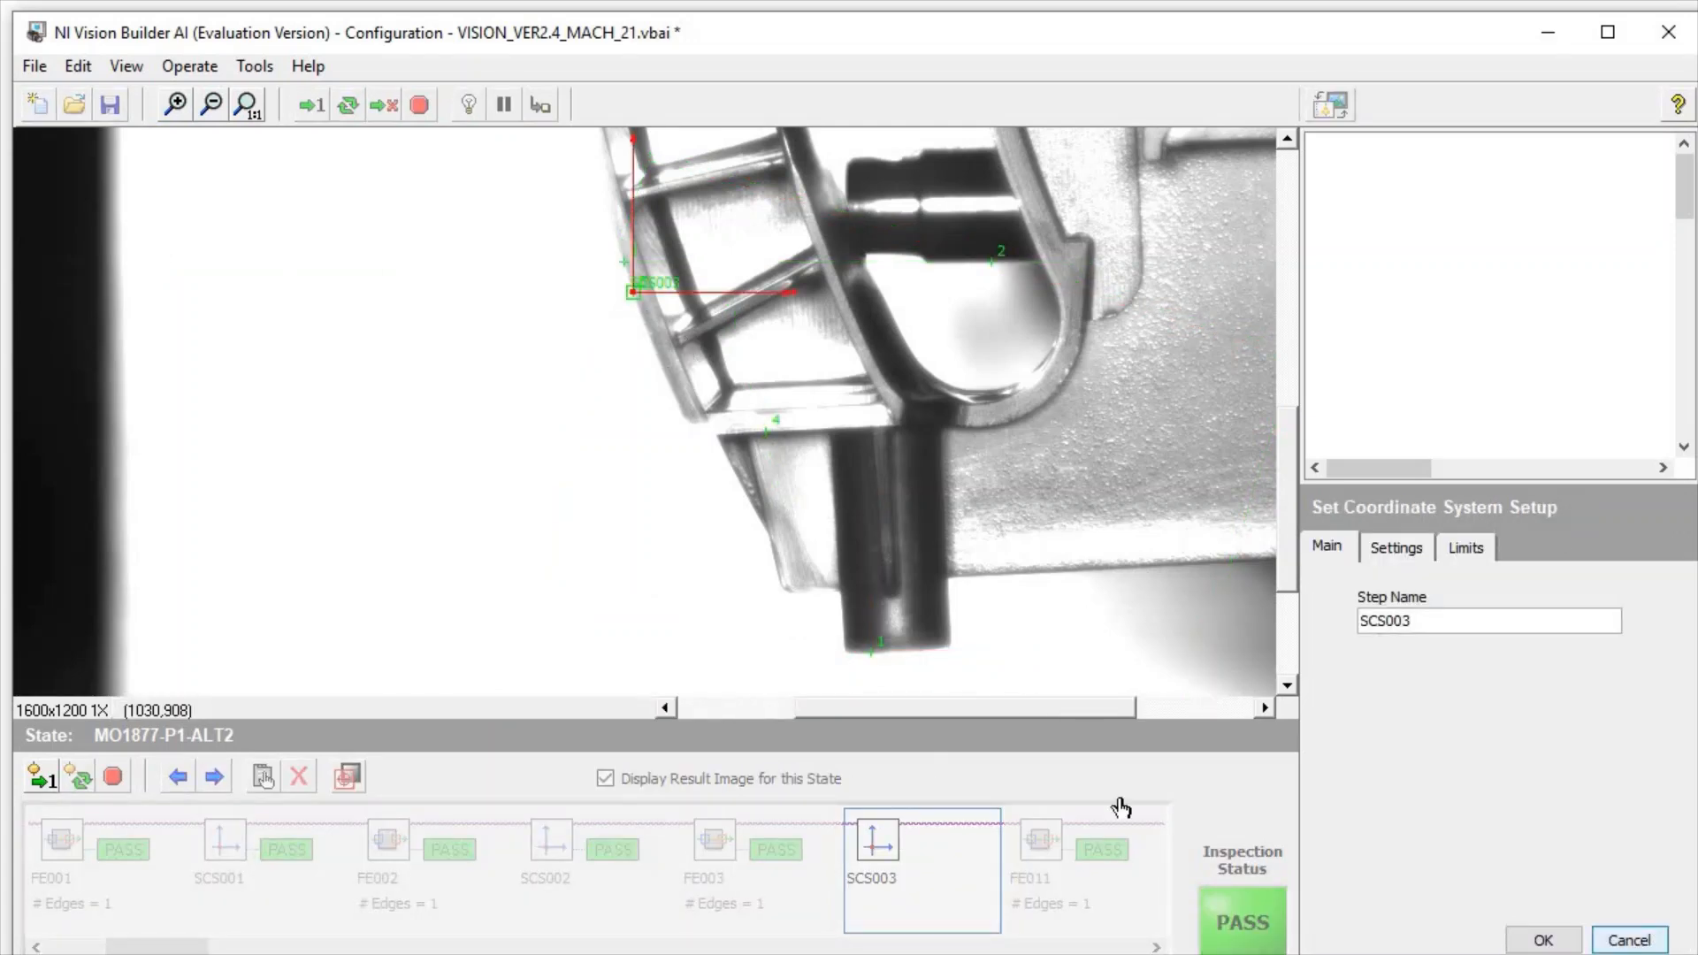
pyautogui.doubleClick(1042, 845)
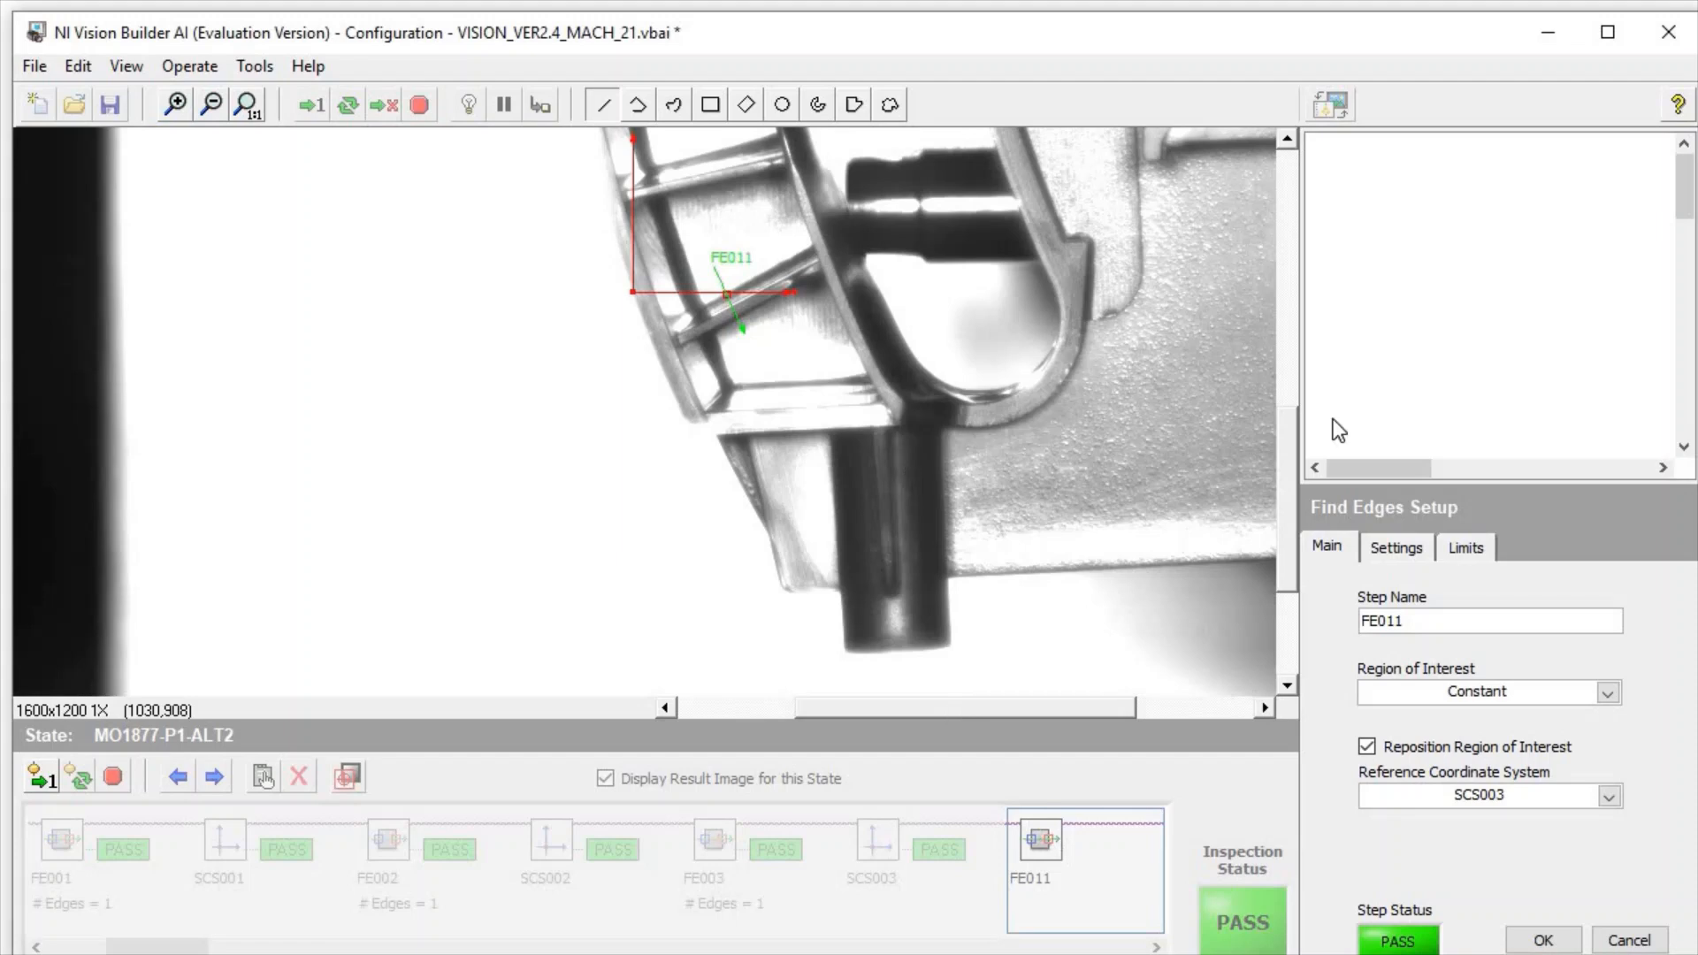
pyautogui.scroll(3, 793, 385)
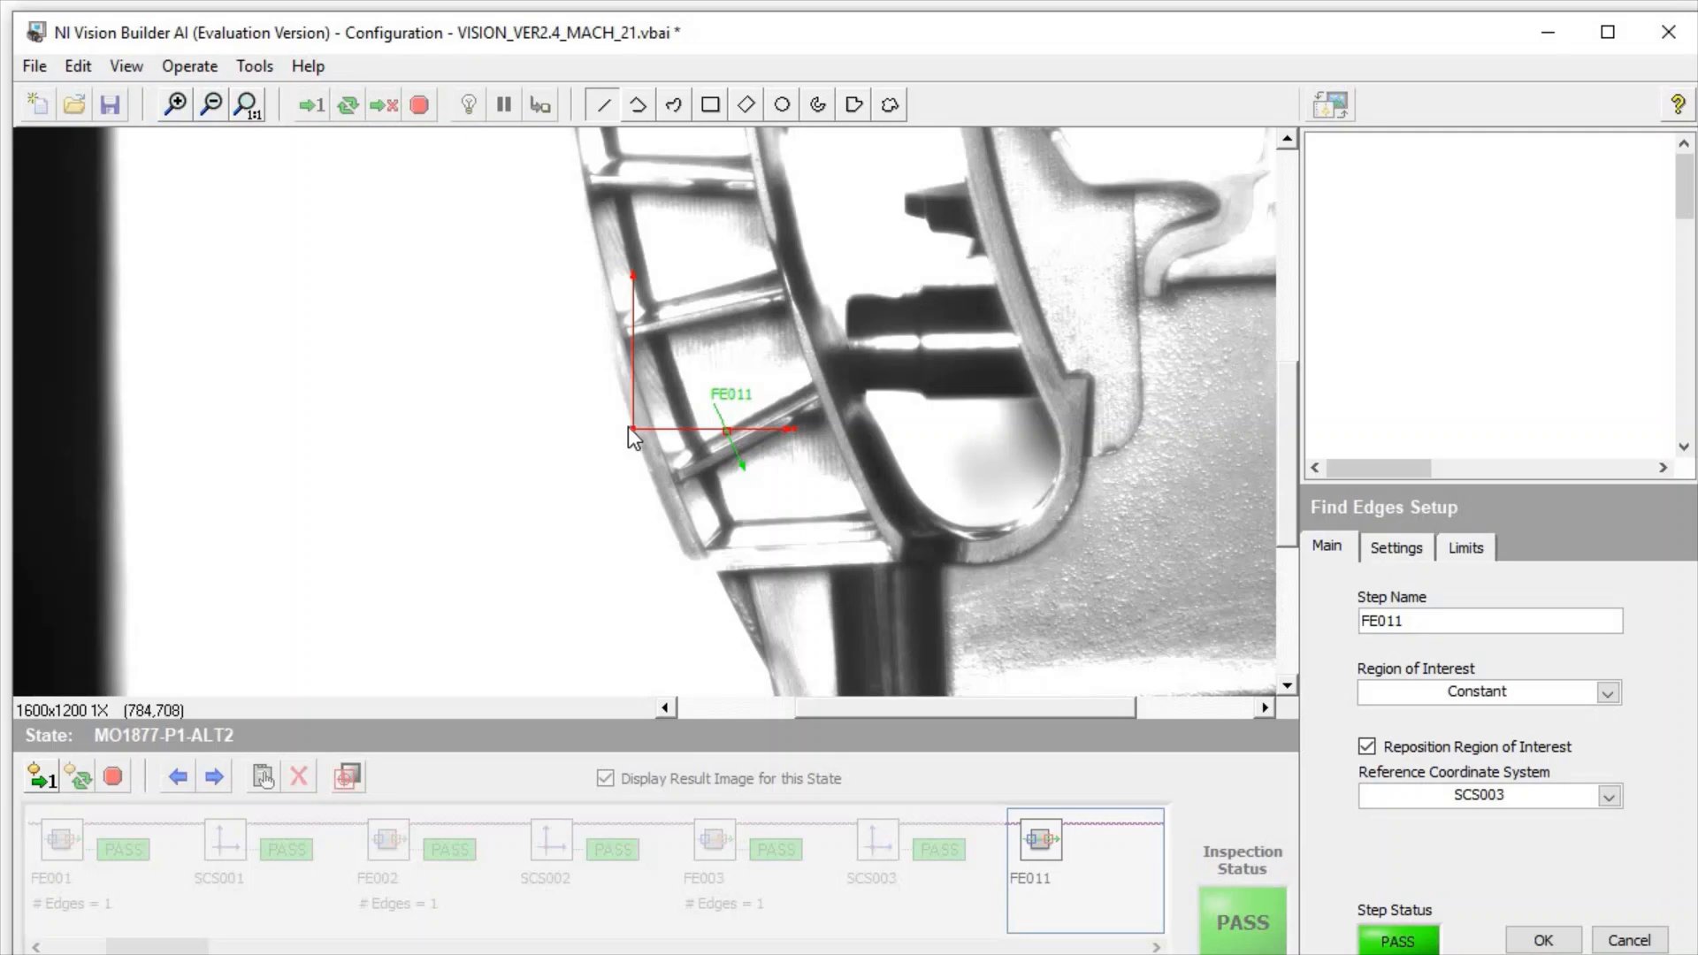
pyautogui.click(1630, 939)
# Check SCS011's origin at the FE011 edge point and FE012's search line near the rib's inner end, leaving both unchanged
pyautogui.click(1157, 947)
pyautogui.click(1156, 948)
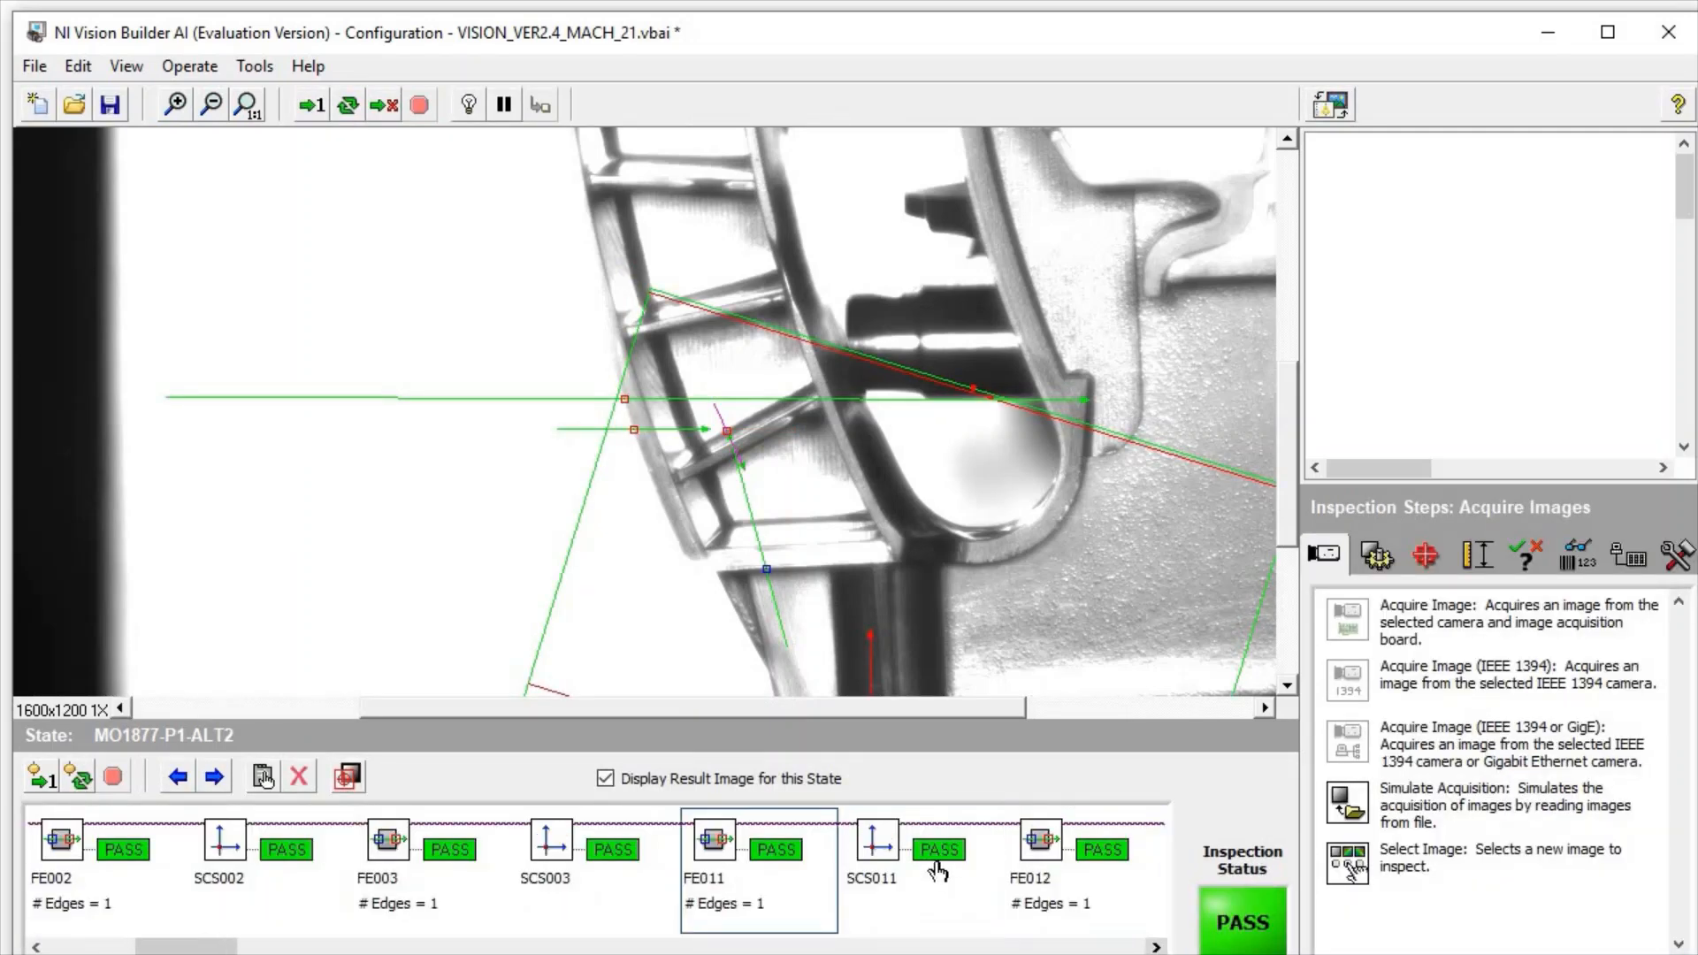
pyautogui.doubleClick(876, 841)
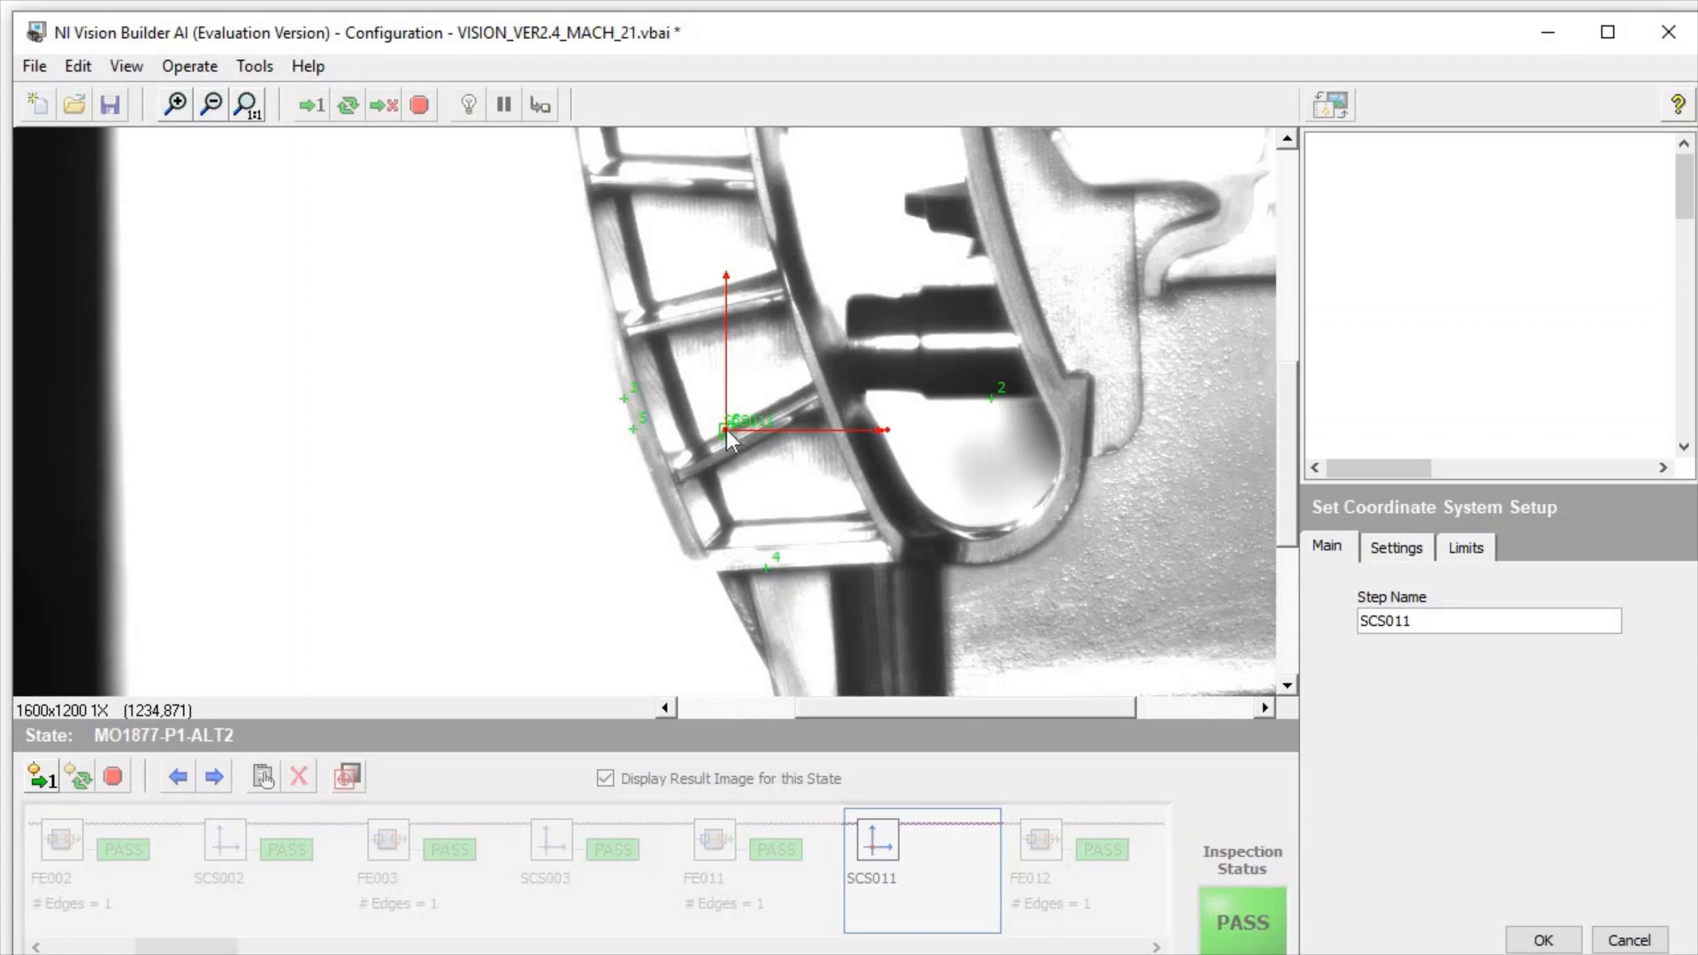
pyautogui.click(1629, 940)
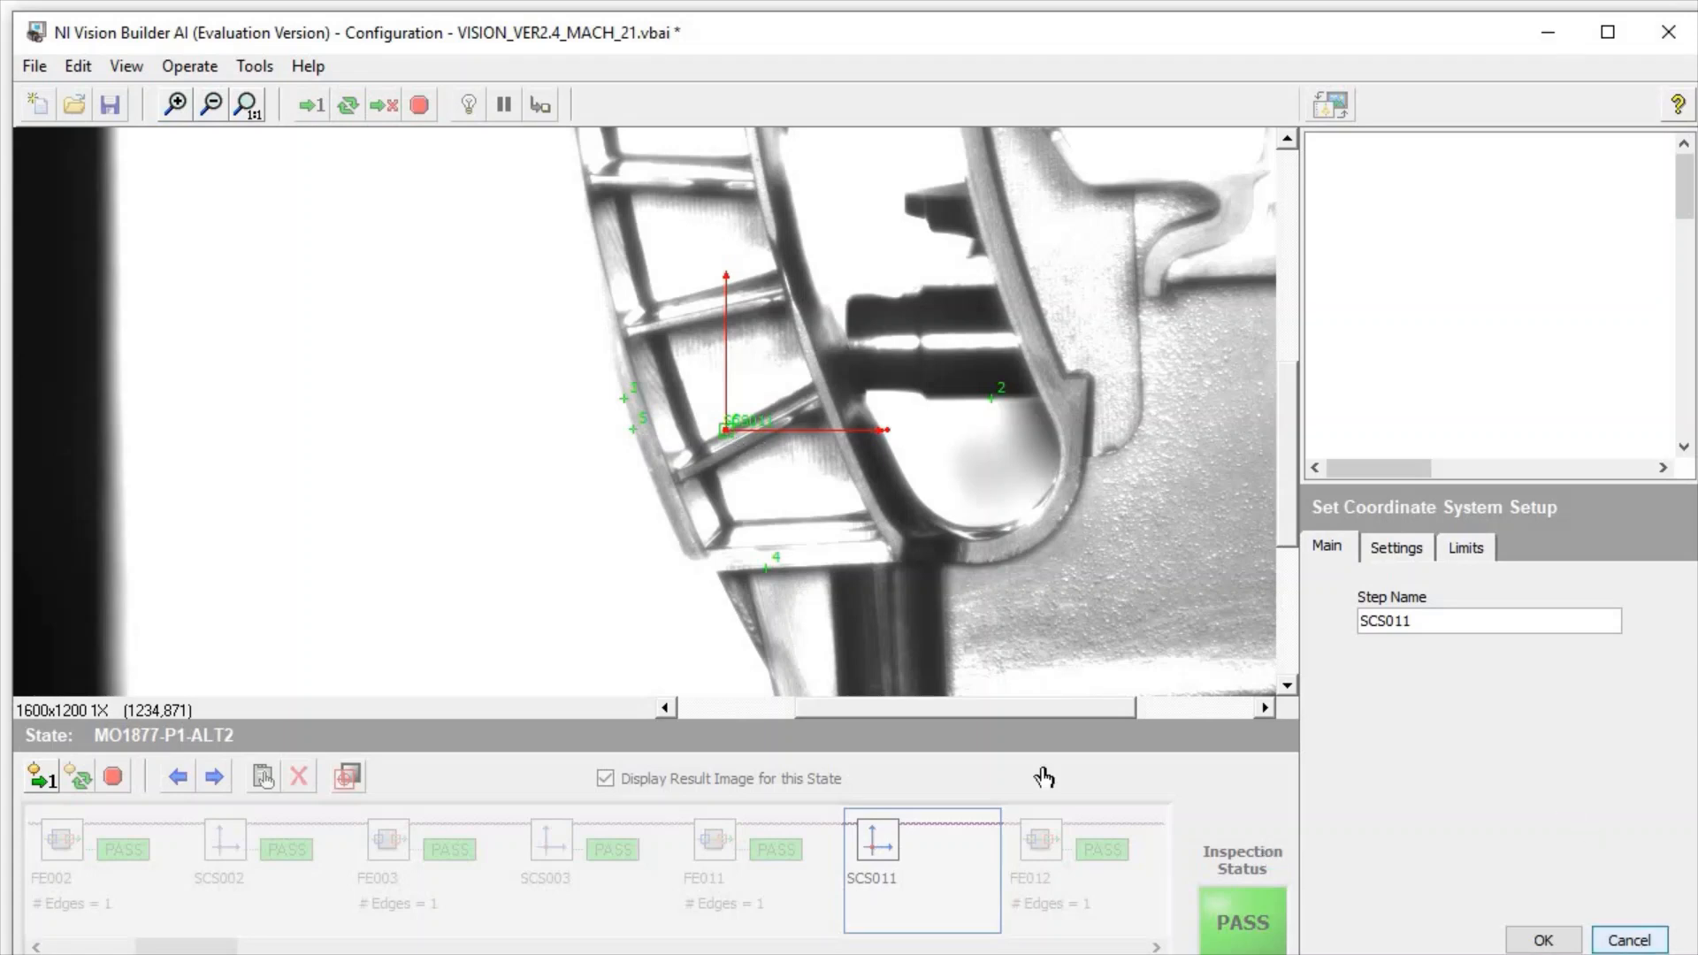
pyautogui.doubleClick(1041, 840)
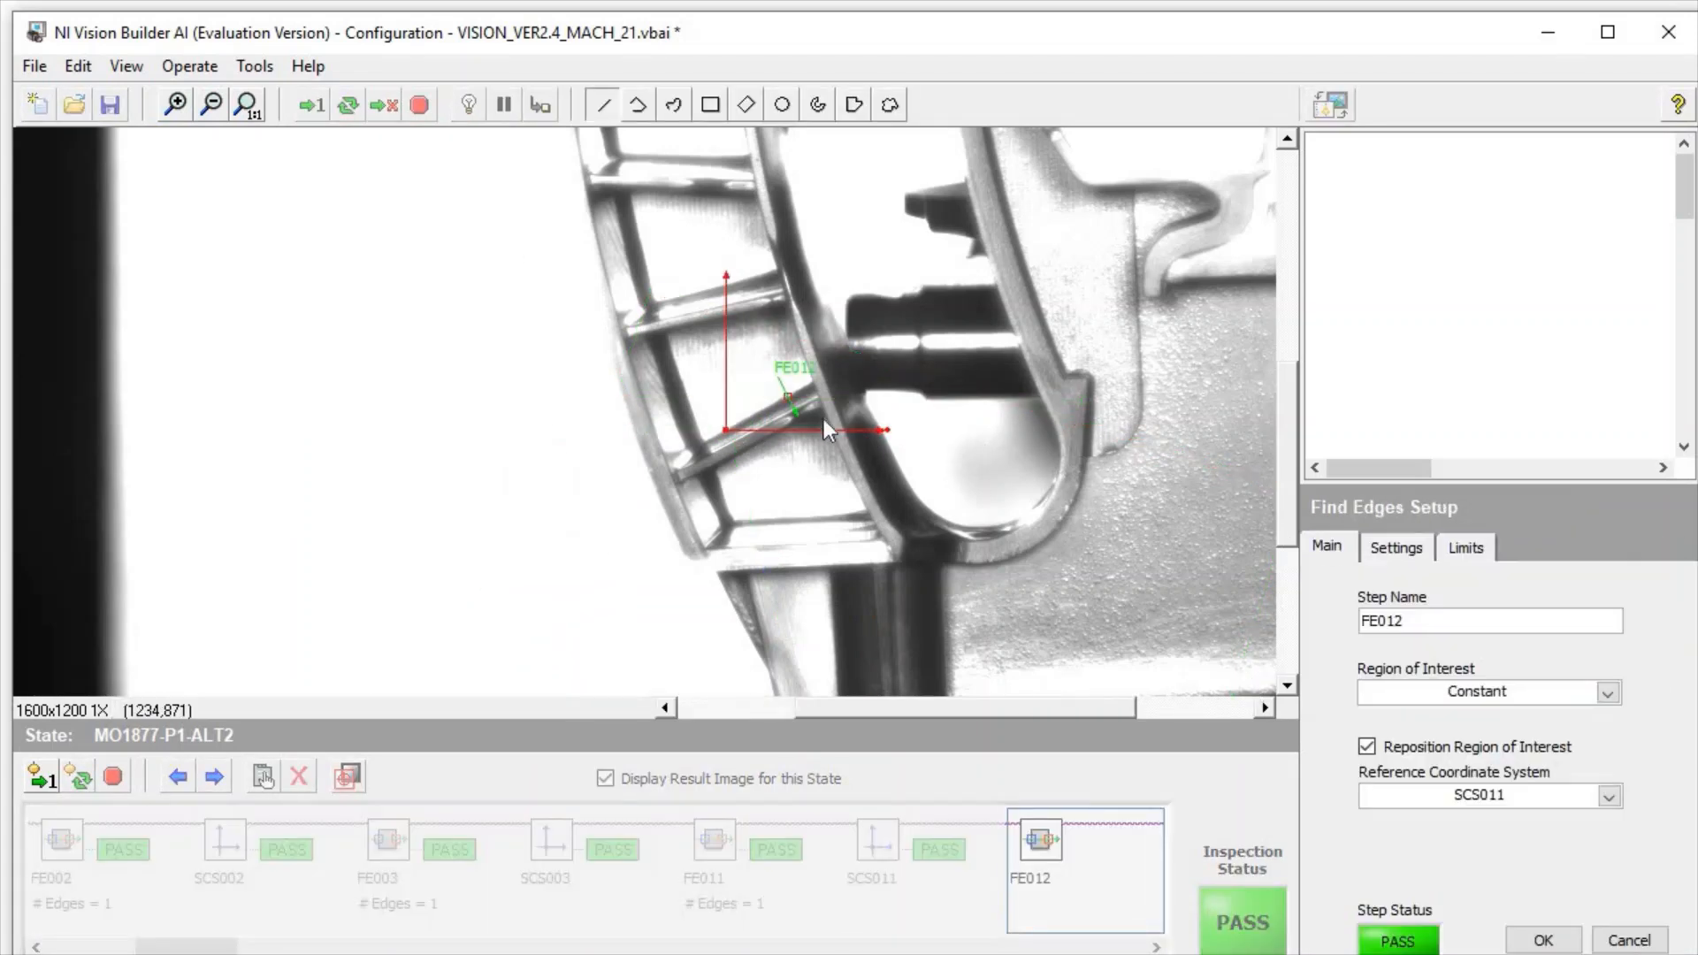
pyautogui.click(799, 402)
pyautogui.click(1628, 940)
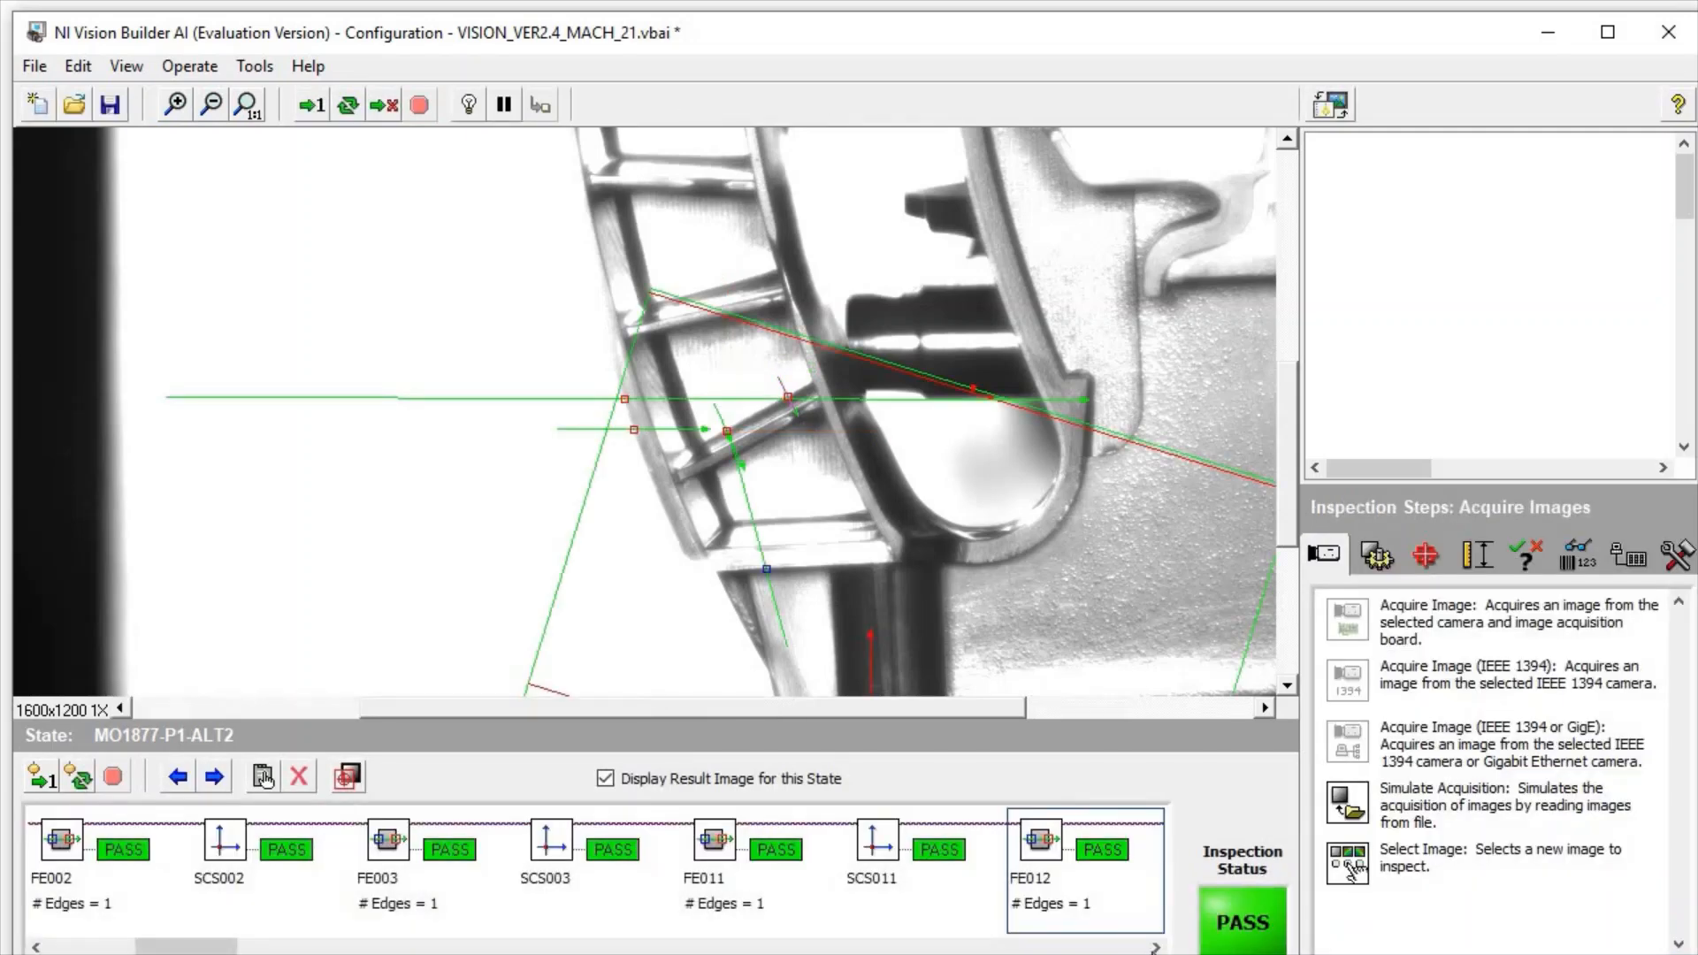
# Examine the G012 geometry step's line fit through the FE011 and FE012 edge points in close-up, and close its setup
pyautogui.click(1157, 948)
pyautogui.click(1156, 949)
pyautogui.click(1156, 949)
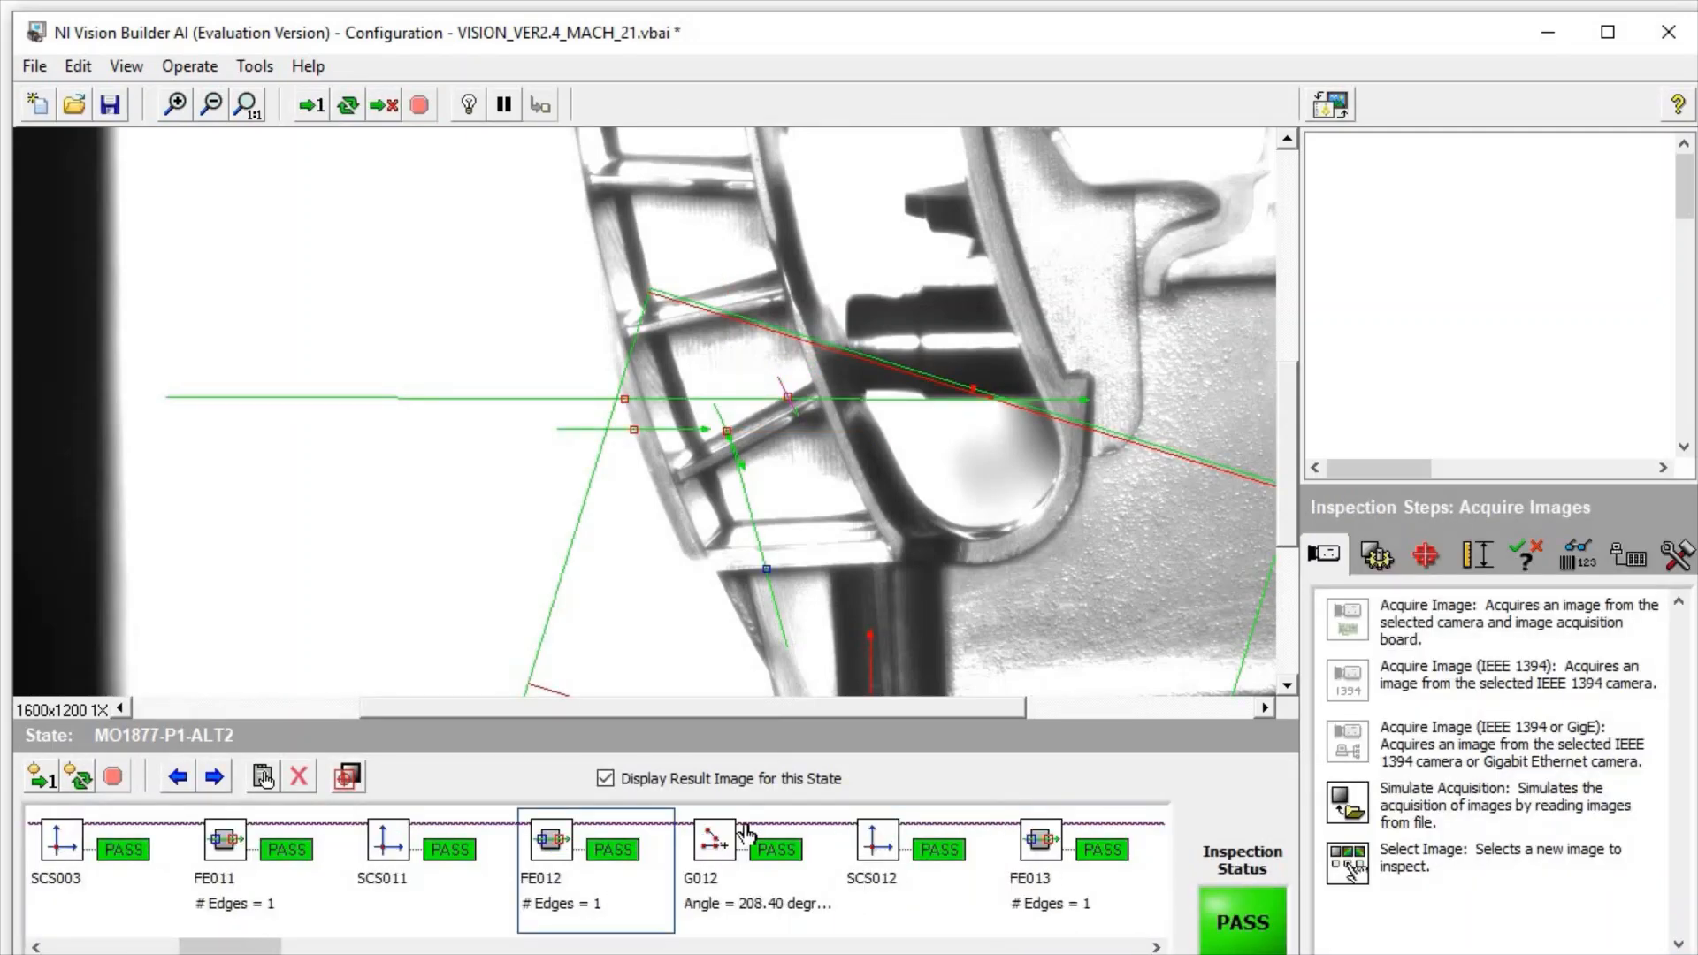
pyautogui.doubleClick(746, 834)
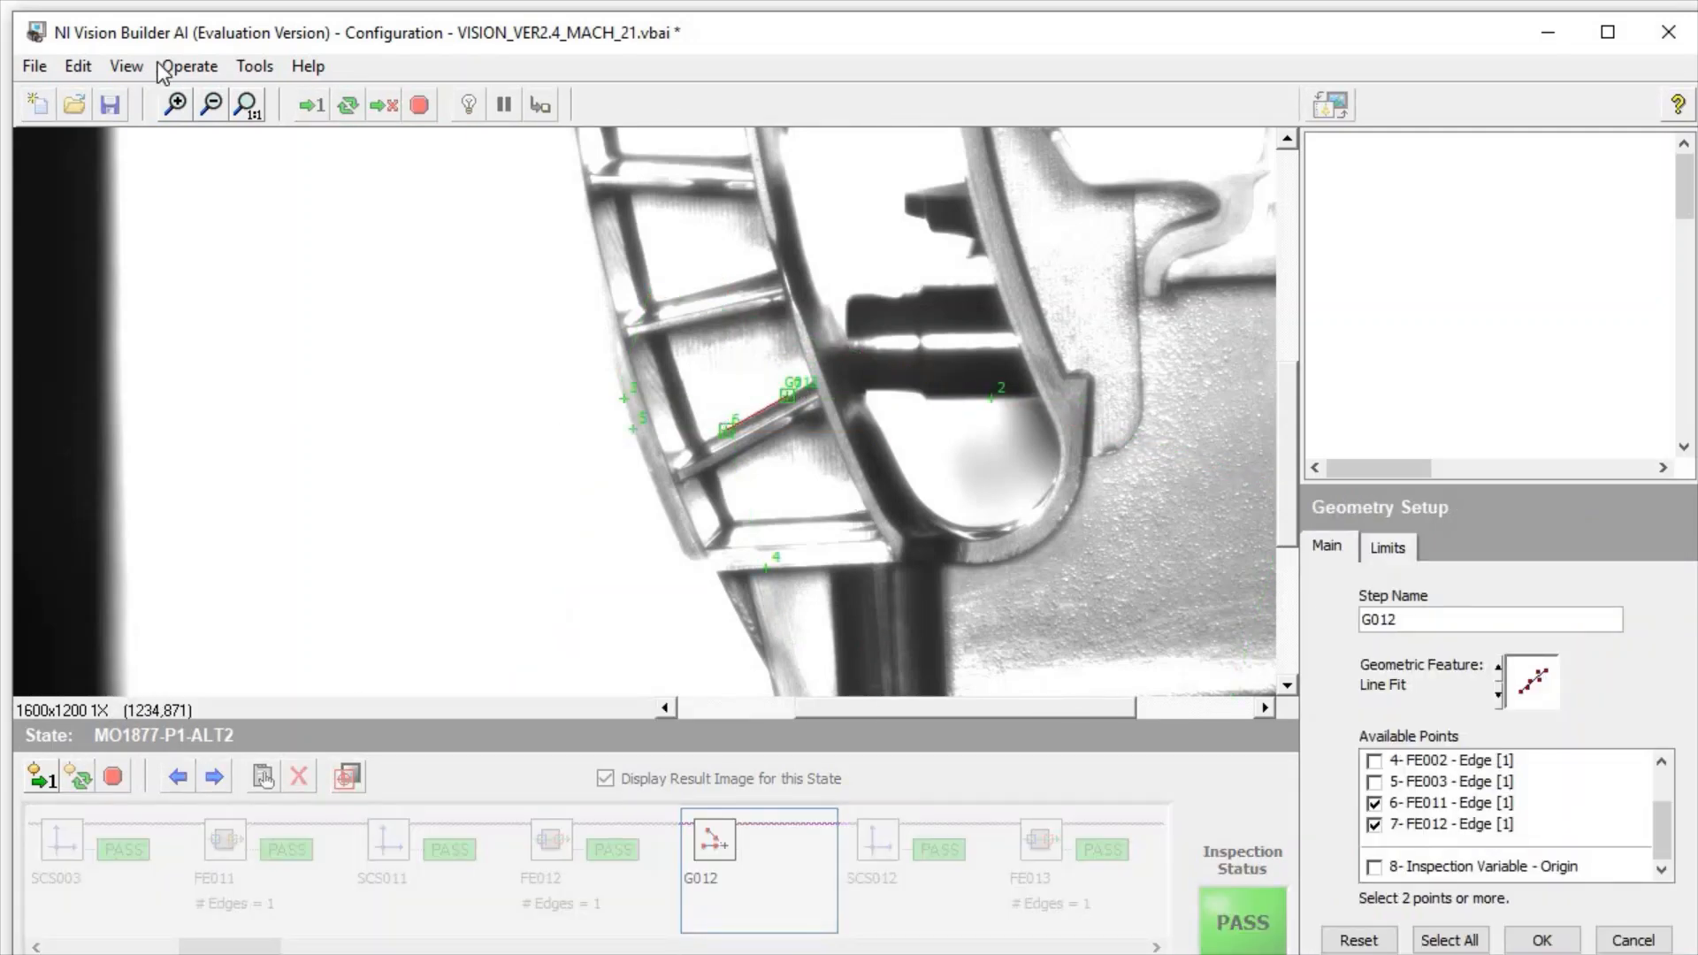
pyautogui.click(174, 106)
pyautogui.click(174, 106)
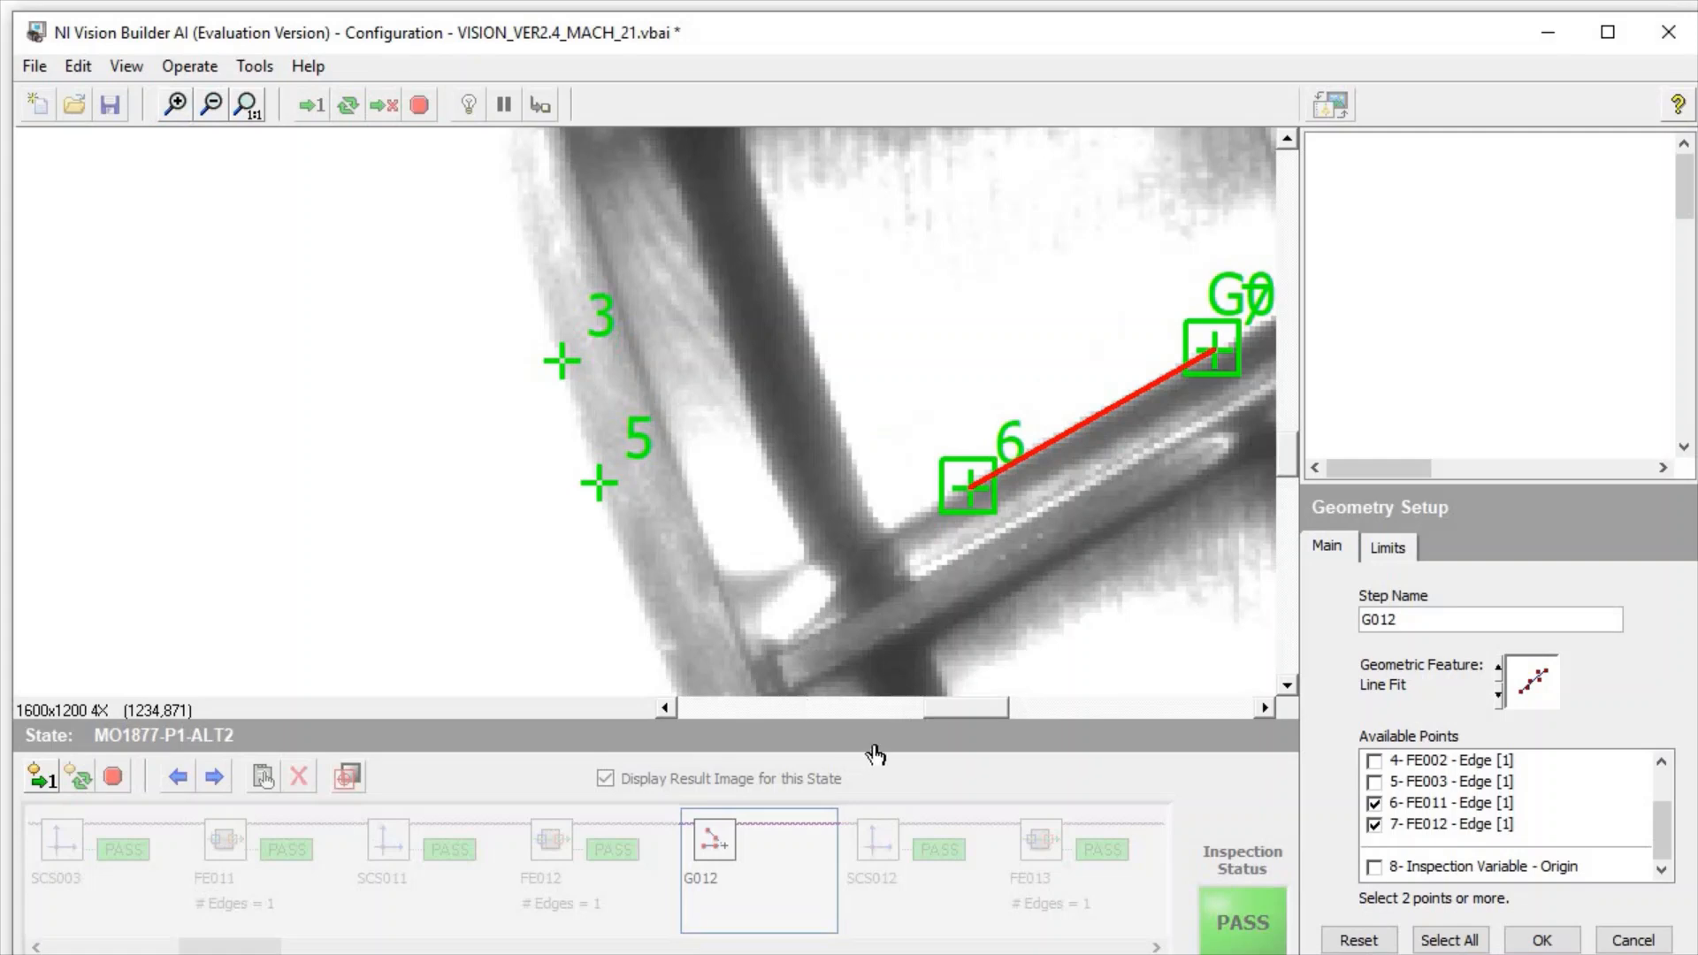
pyautogui.moveTo(944, 710); pyautogui.dragTo(984, 723)
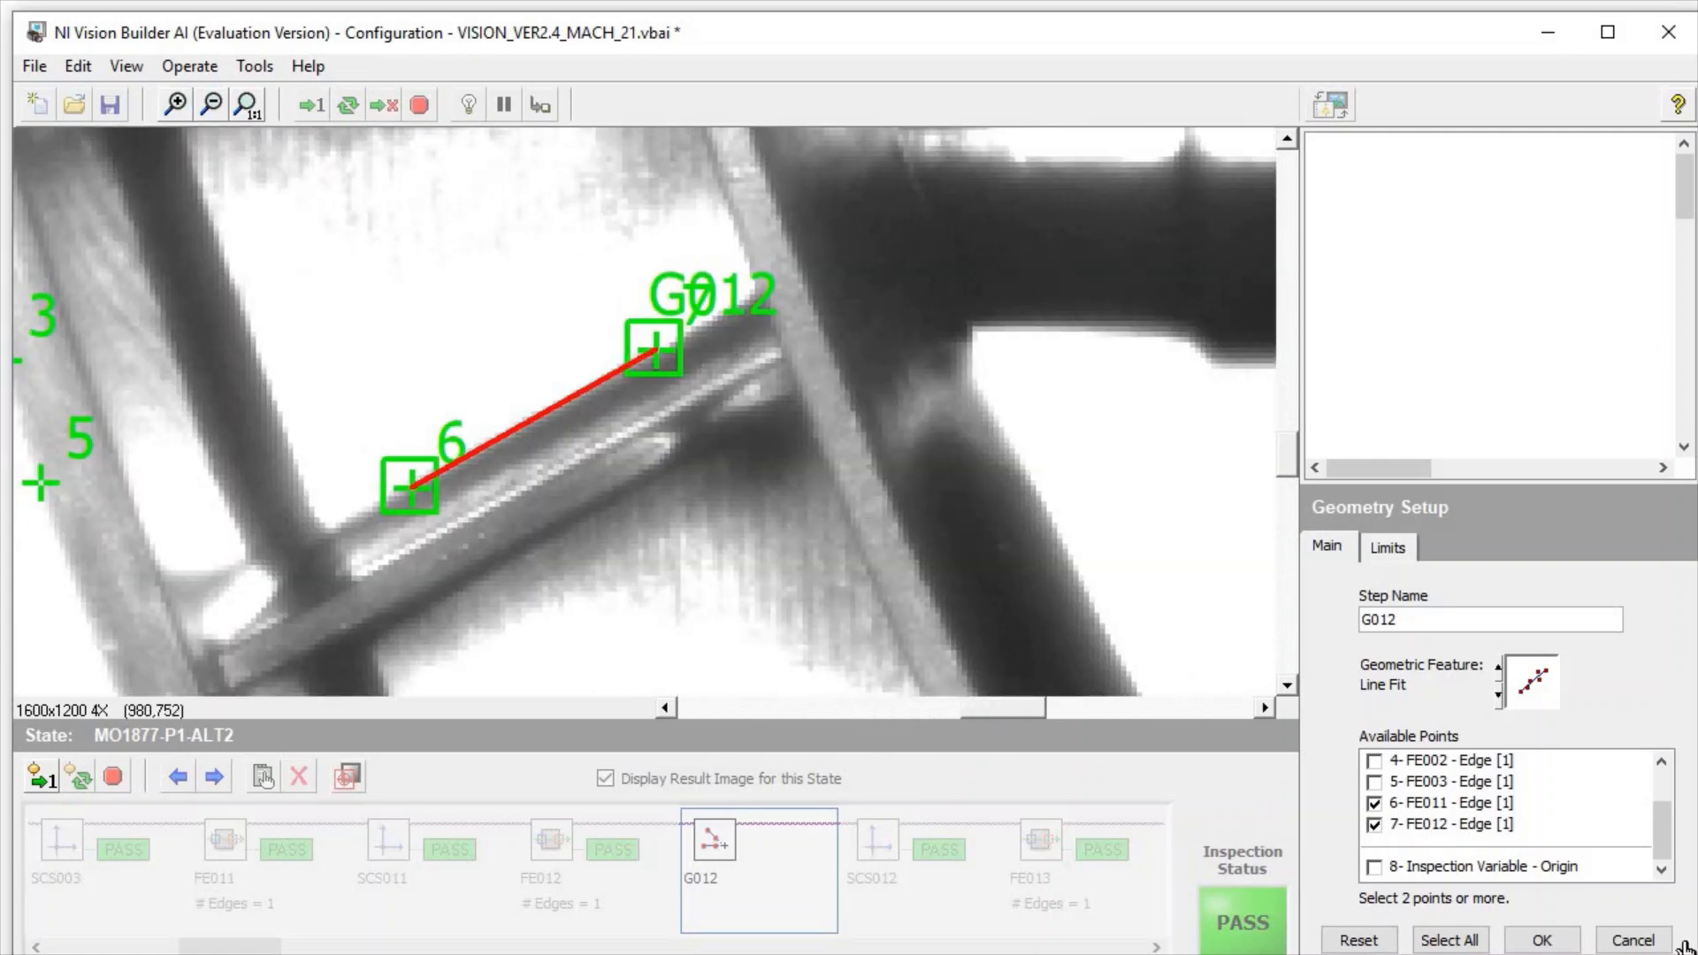
pyautogui.click(1542, 940)
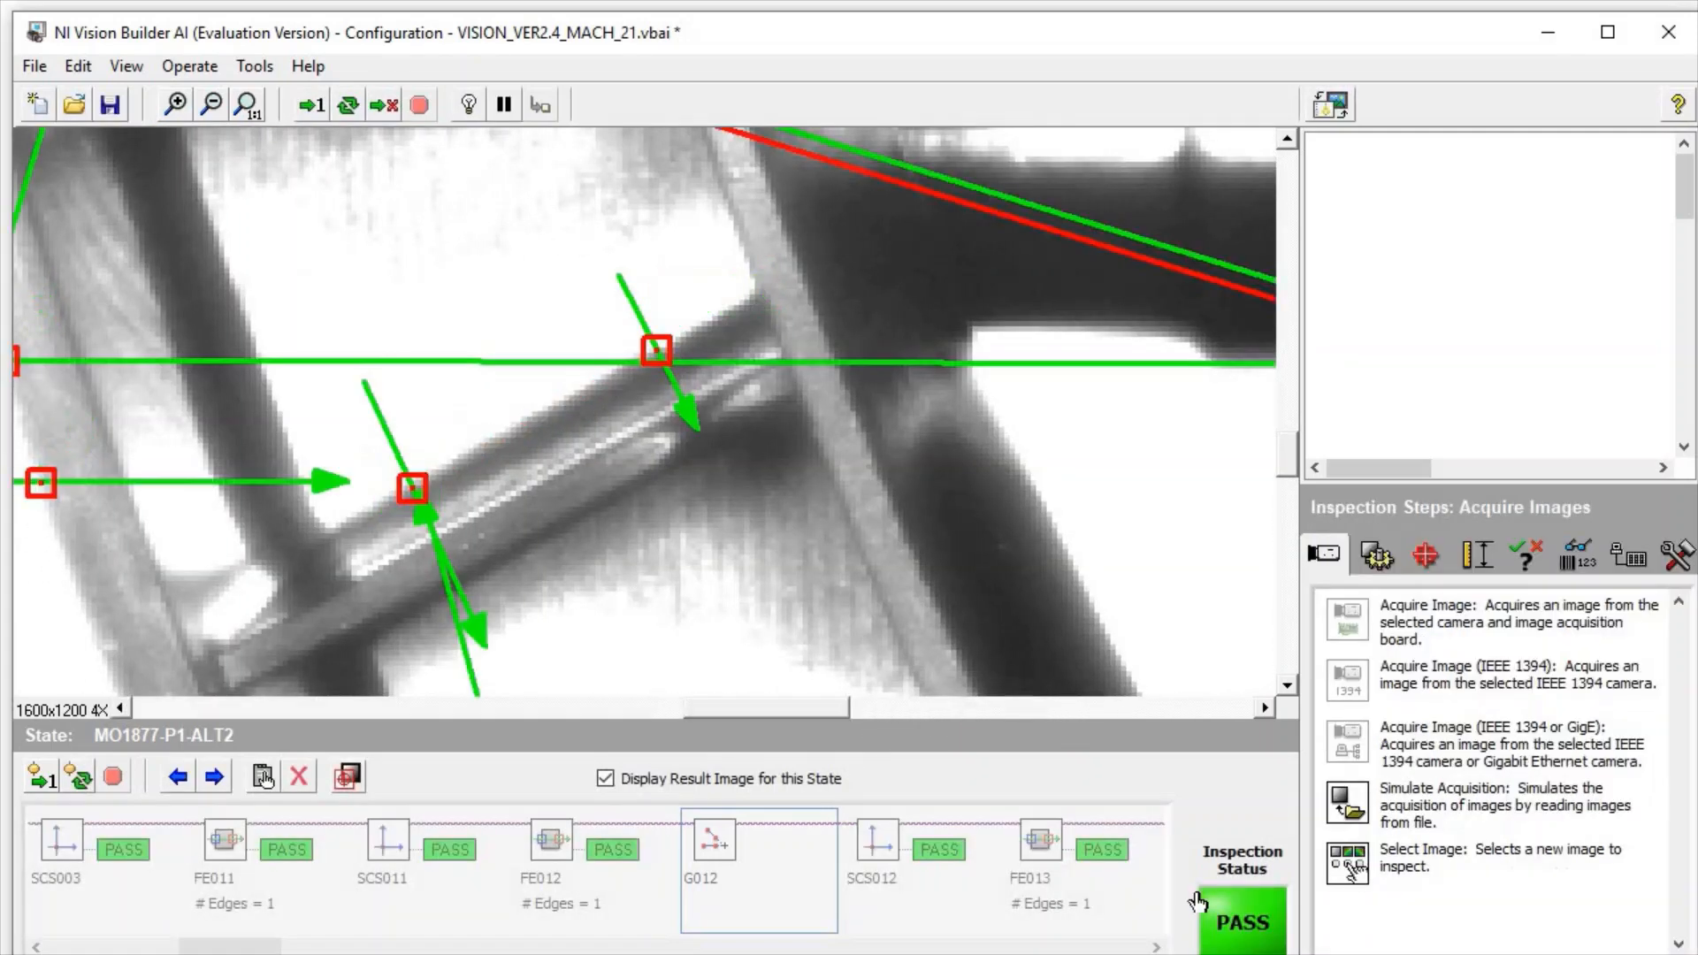
# Examine how the SCS012 coordinate system's origin and axes follow the slanted rib, leaving its setup unchanged
pyautogui.doubleClick(891, 842)
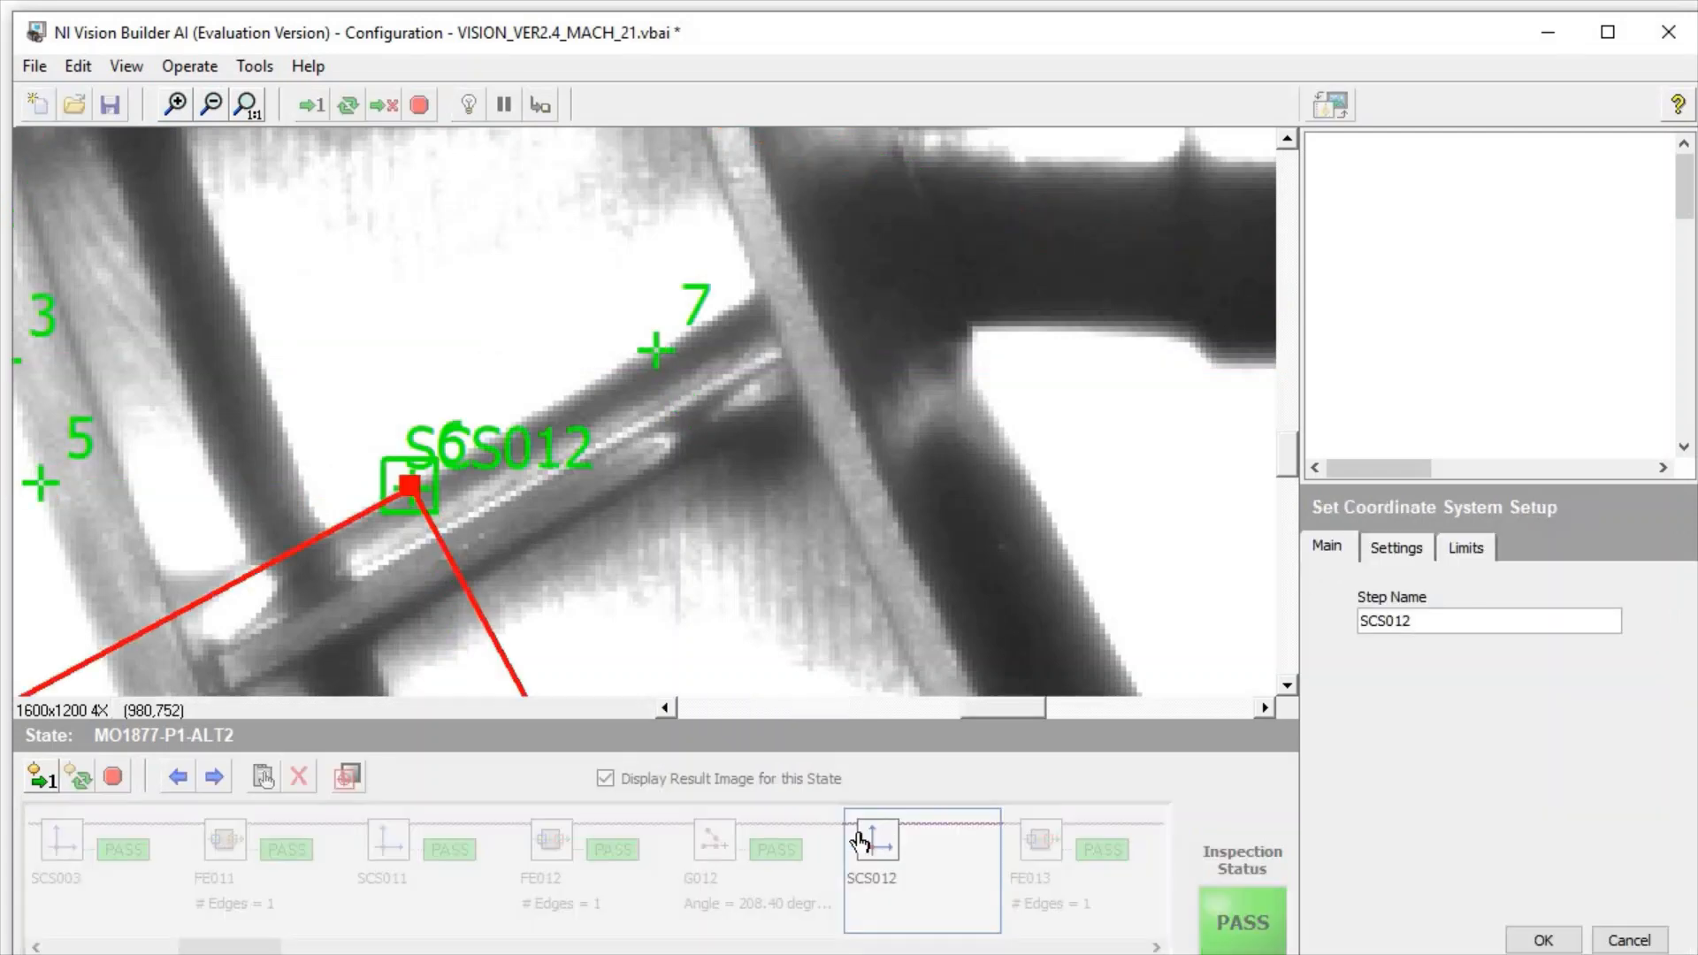
pyautogui.click(213, 107)
pyautogui.click(213, 108)
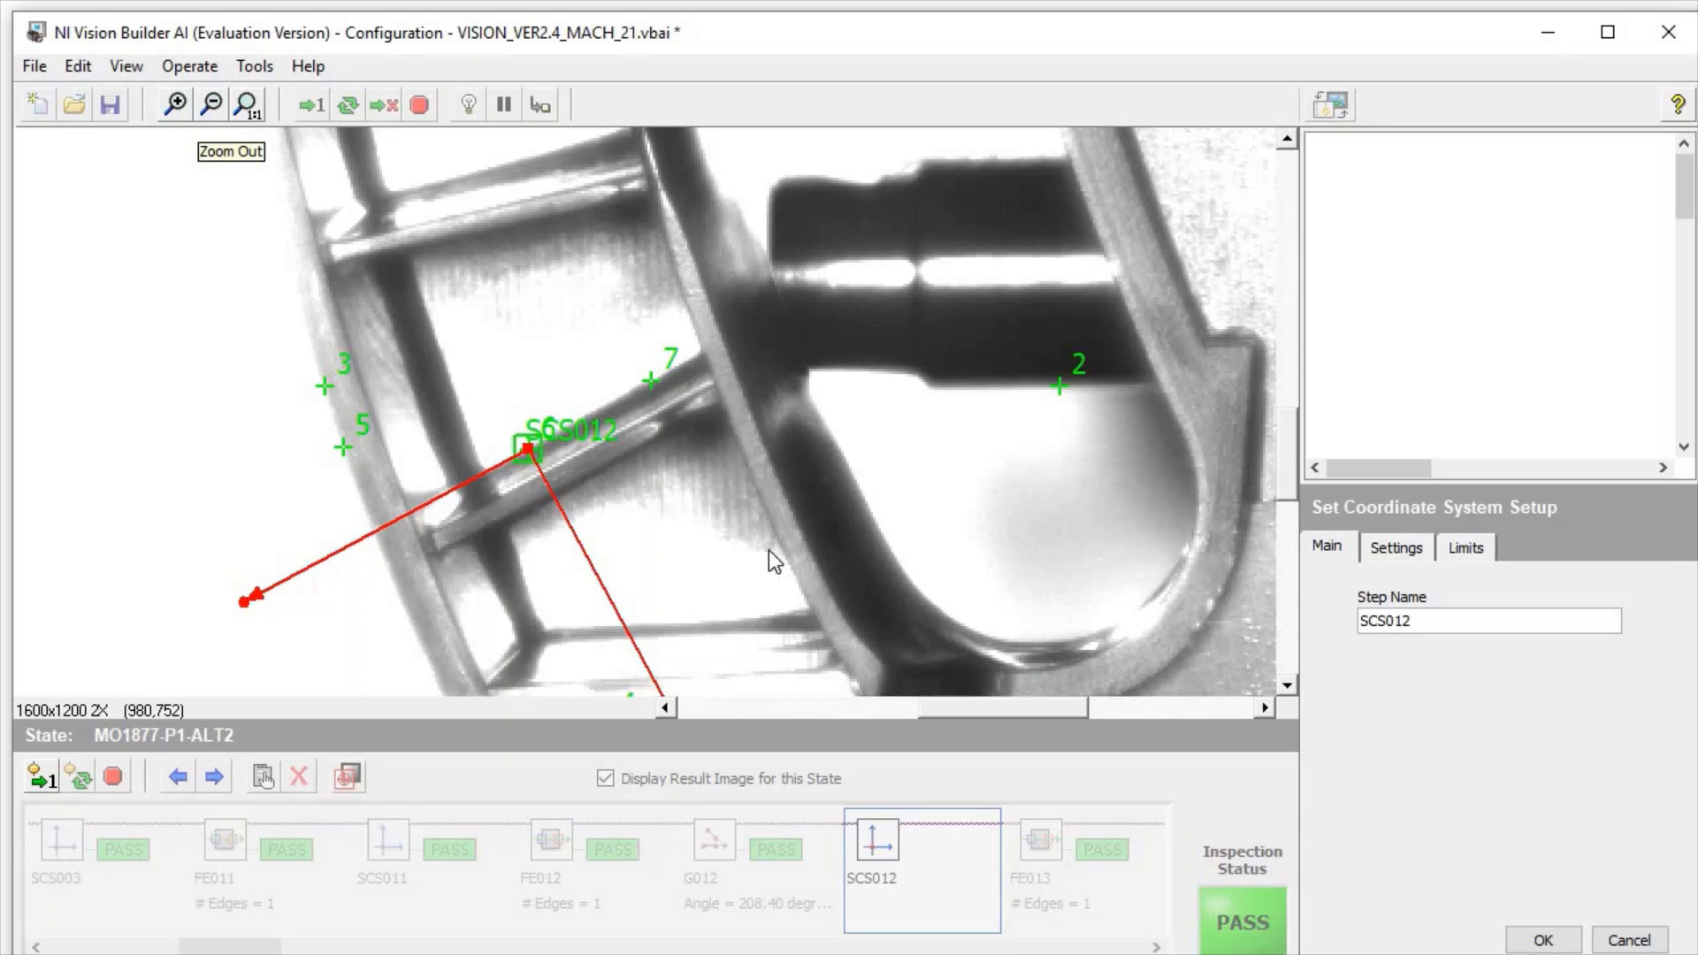
pyautogui.click(1626, 942)
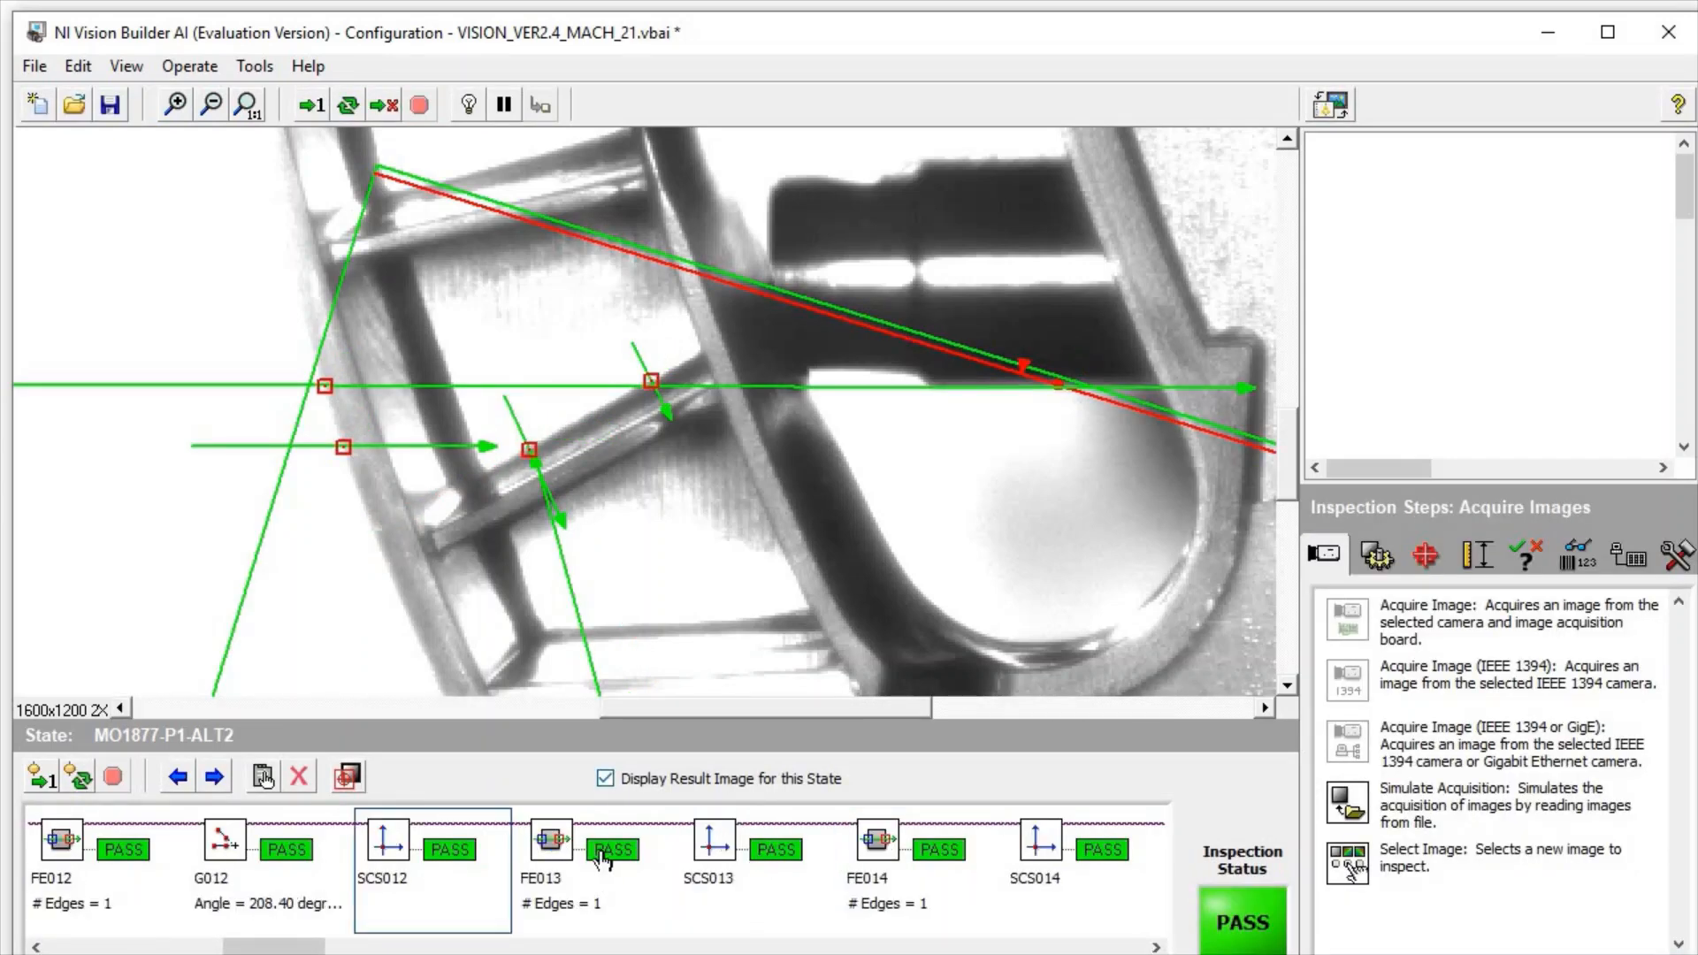
# Check FE013's search line parallel to the slanted rib, and review where the SCS013 step places its origin
pyautogui.doubleClick(602, 863)
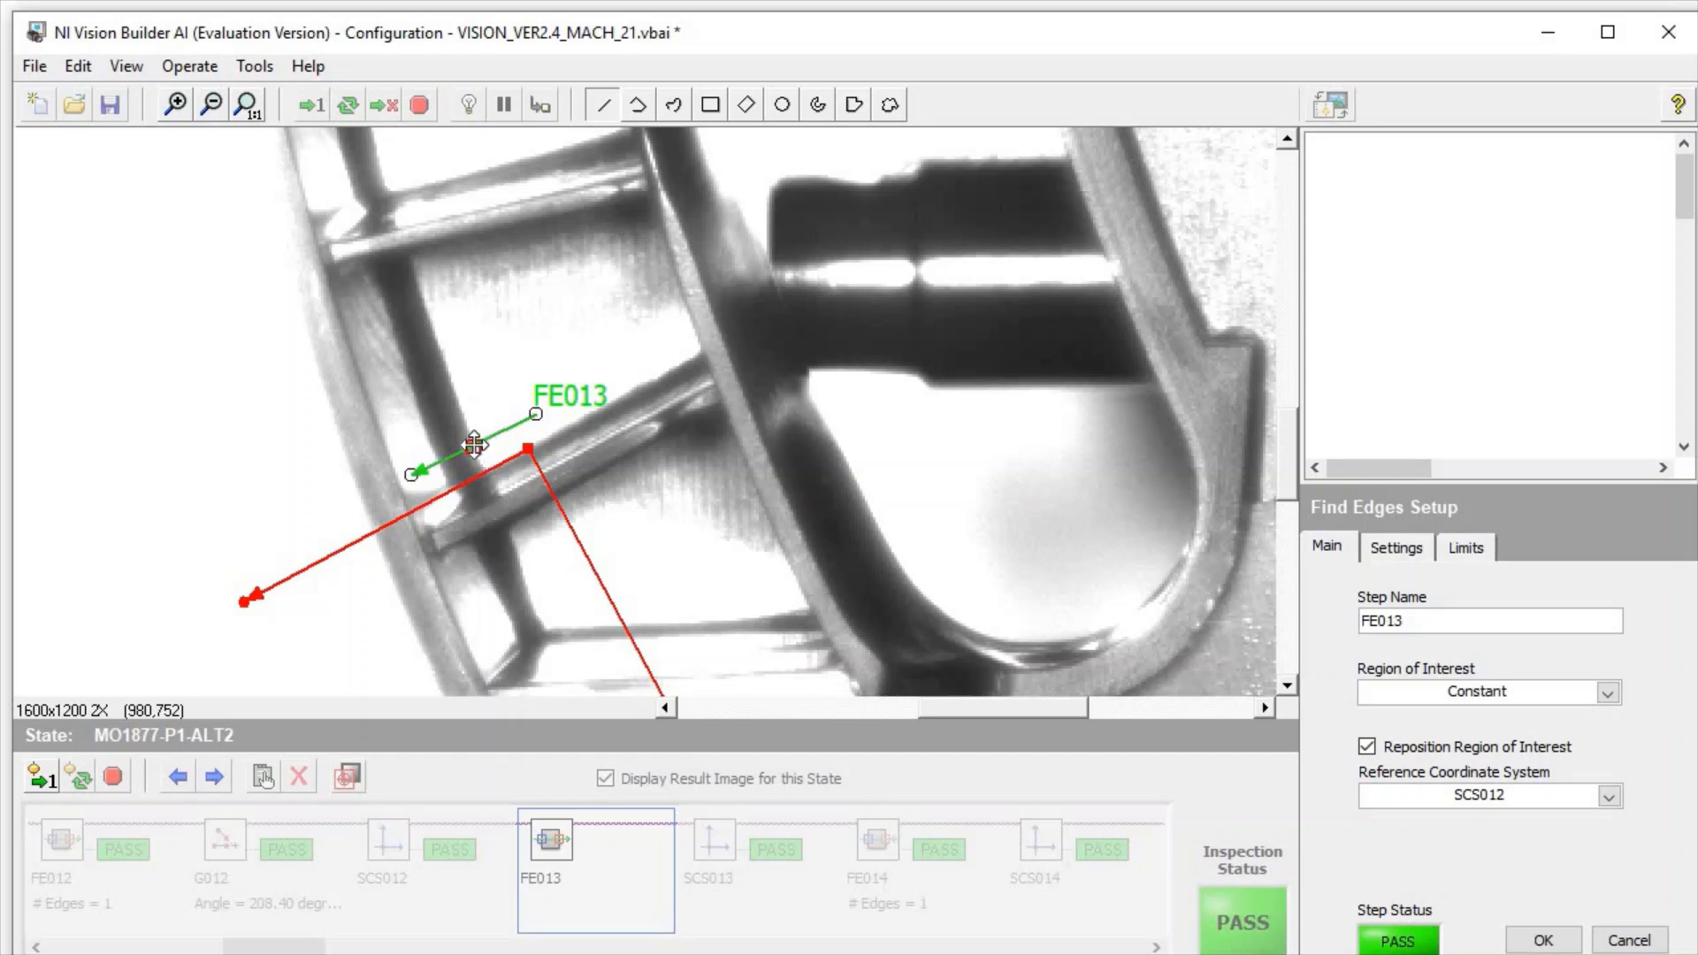
pyautogui.click(1561, 924)
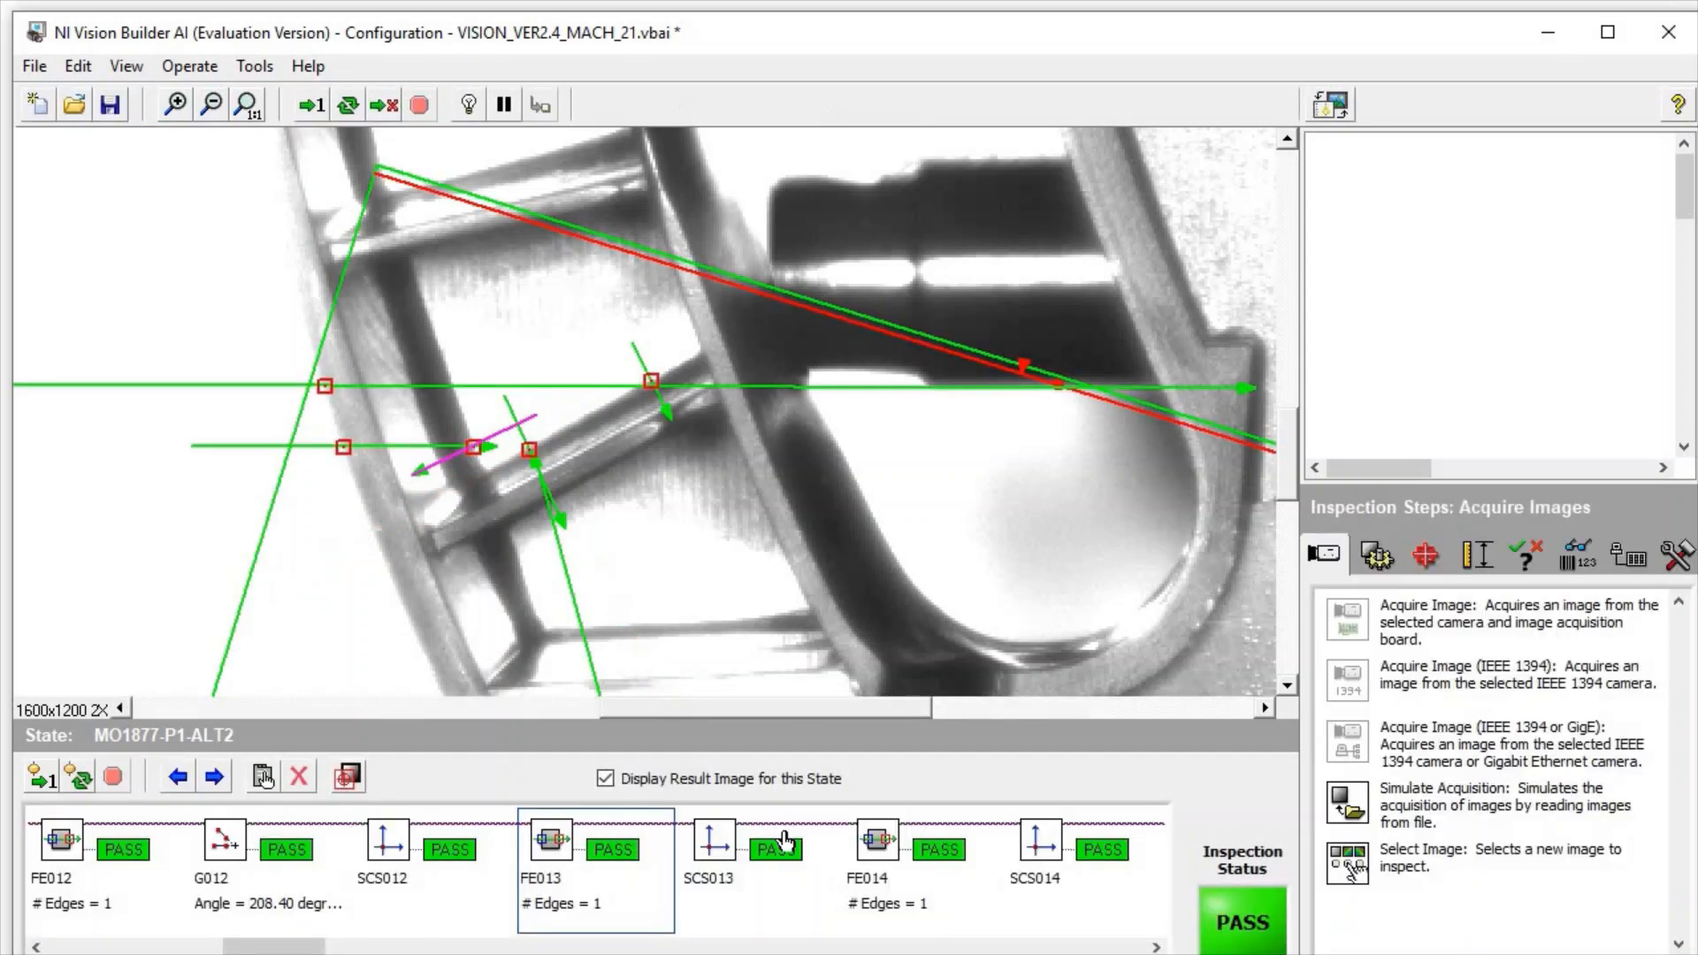
pyautogui.click(748, 845)
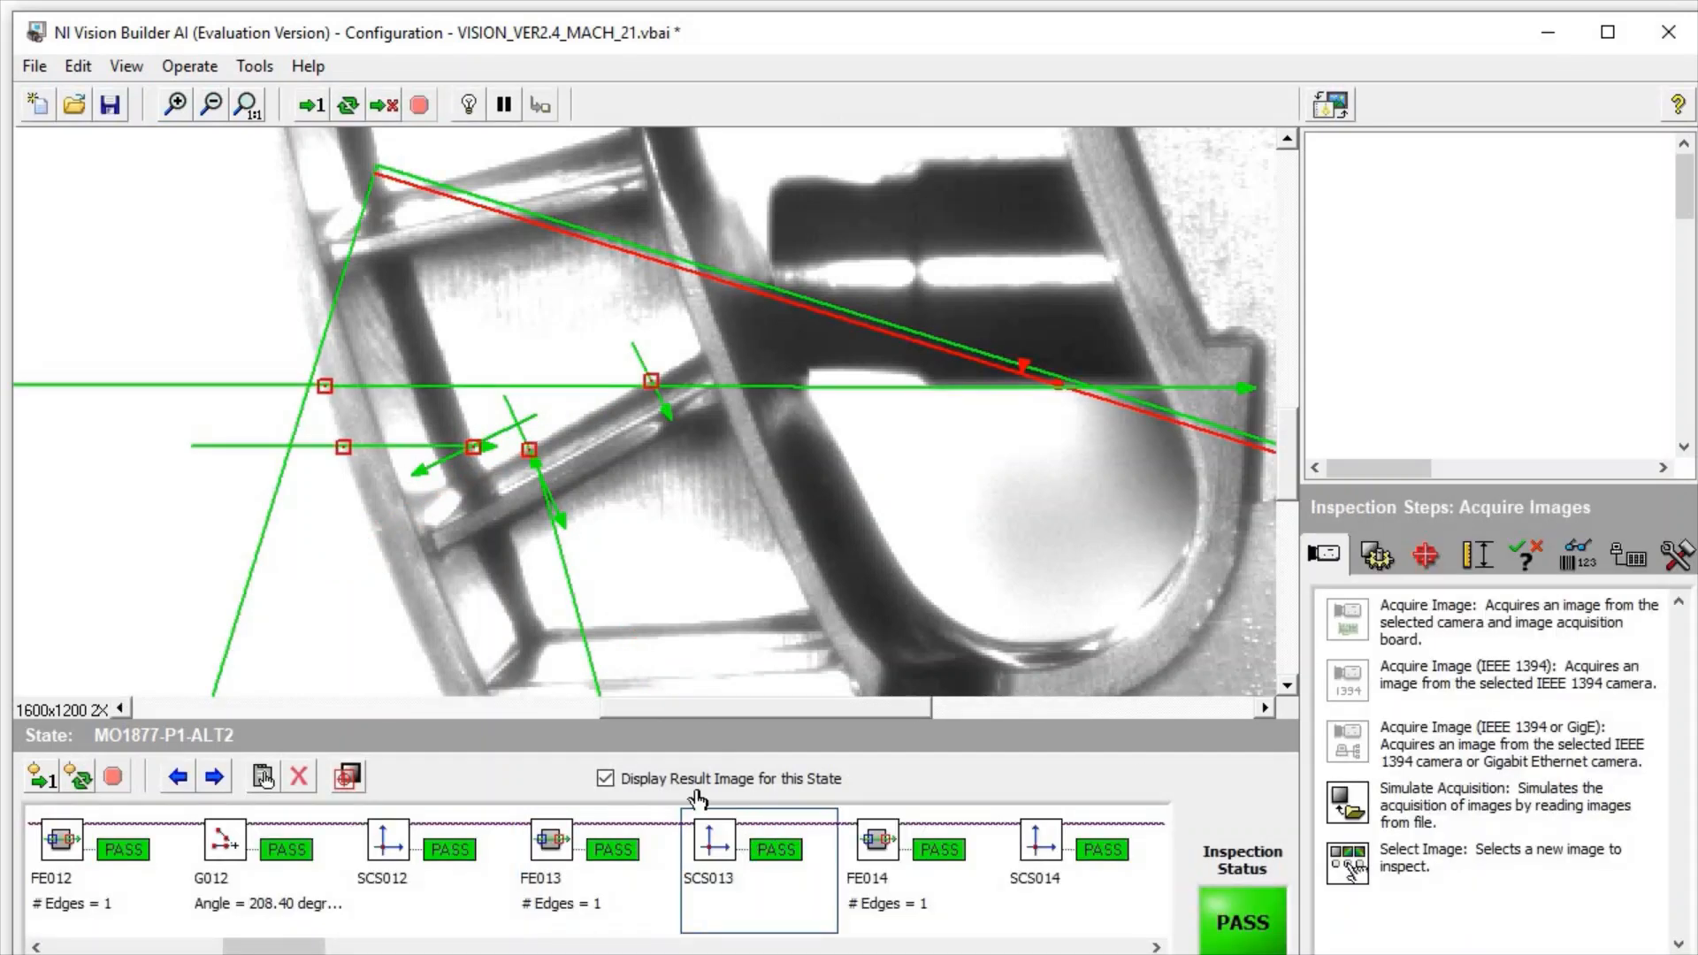
pyautogui.doubleClick(708, 849)
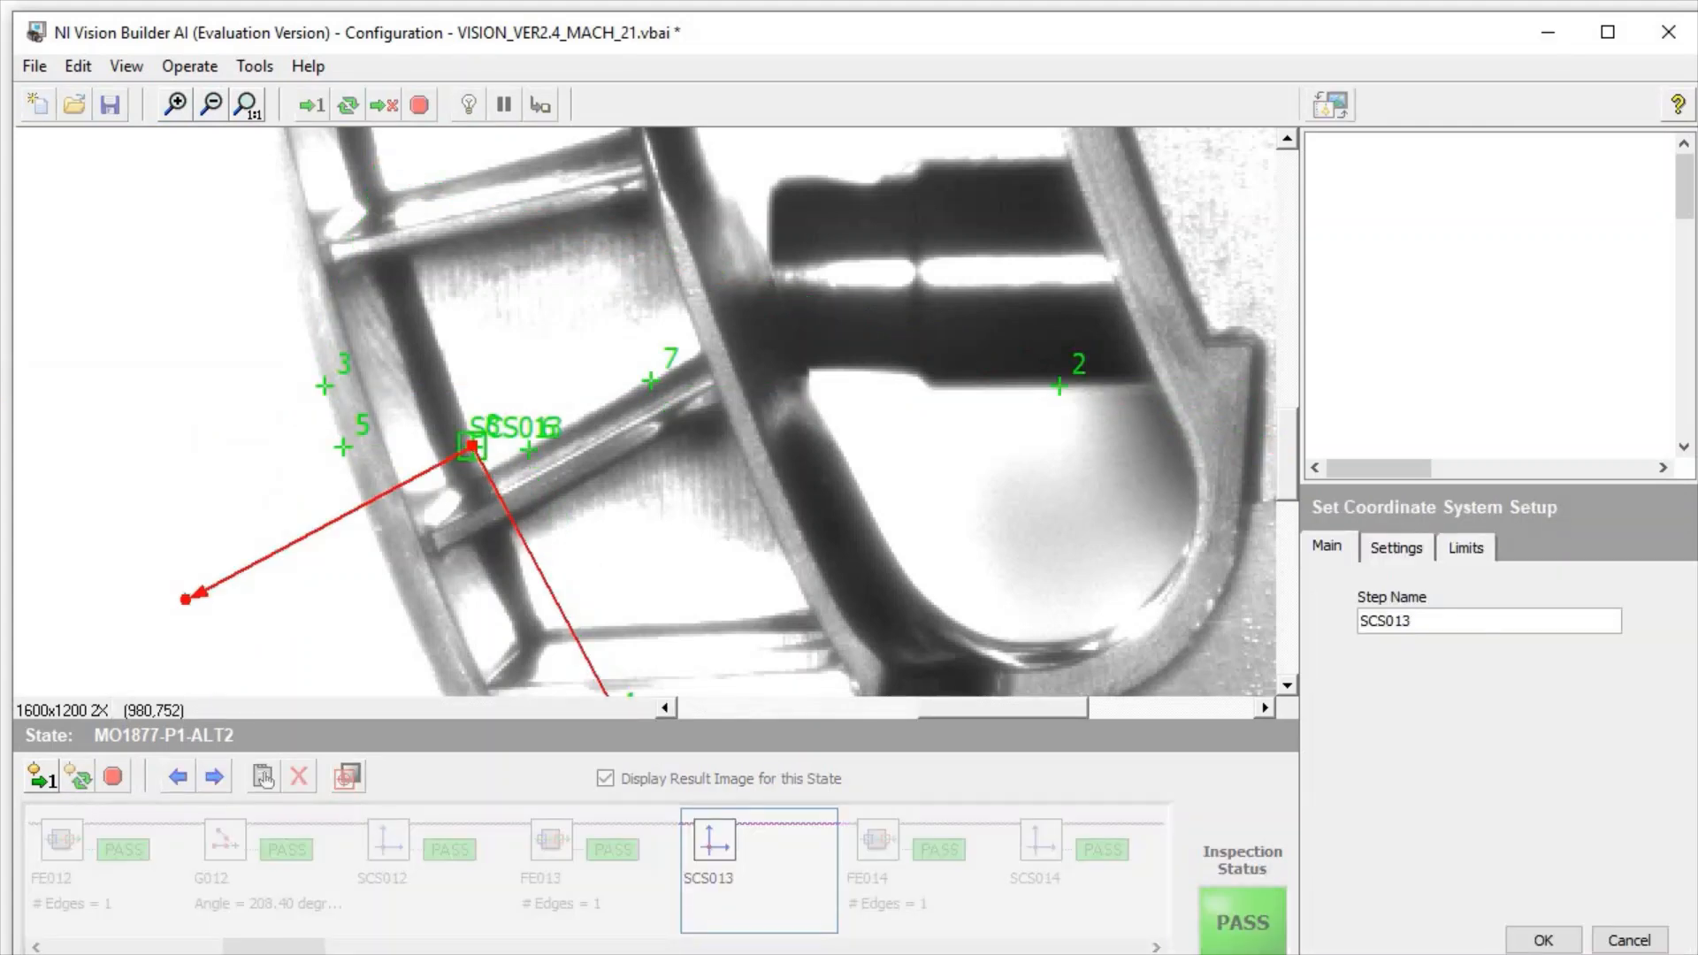
# Examine the FE014 edge step's search line across the rib's base and its SCS013 reference, and close the setup
pyautogui.click(913, 836)
pyautogui.doubleClick(913, 836)
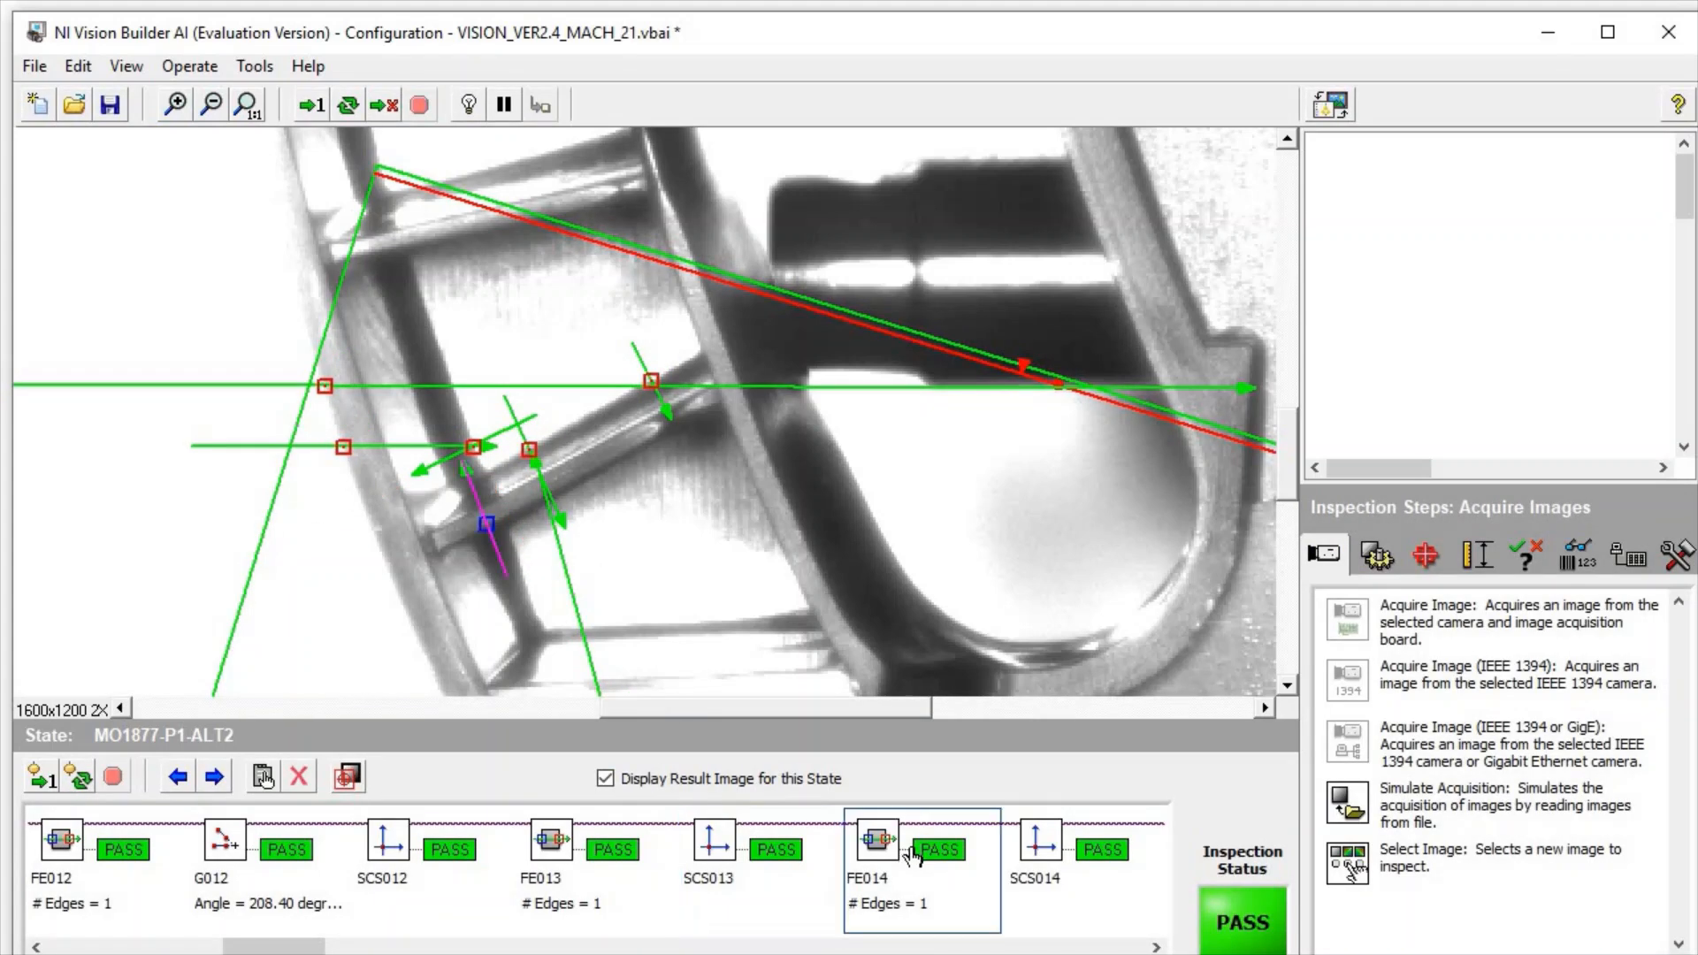
pyautogui.click(505, 580)
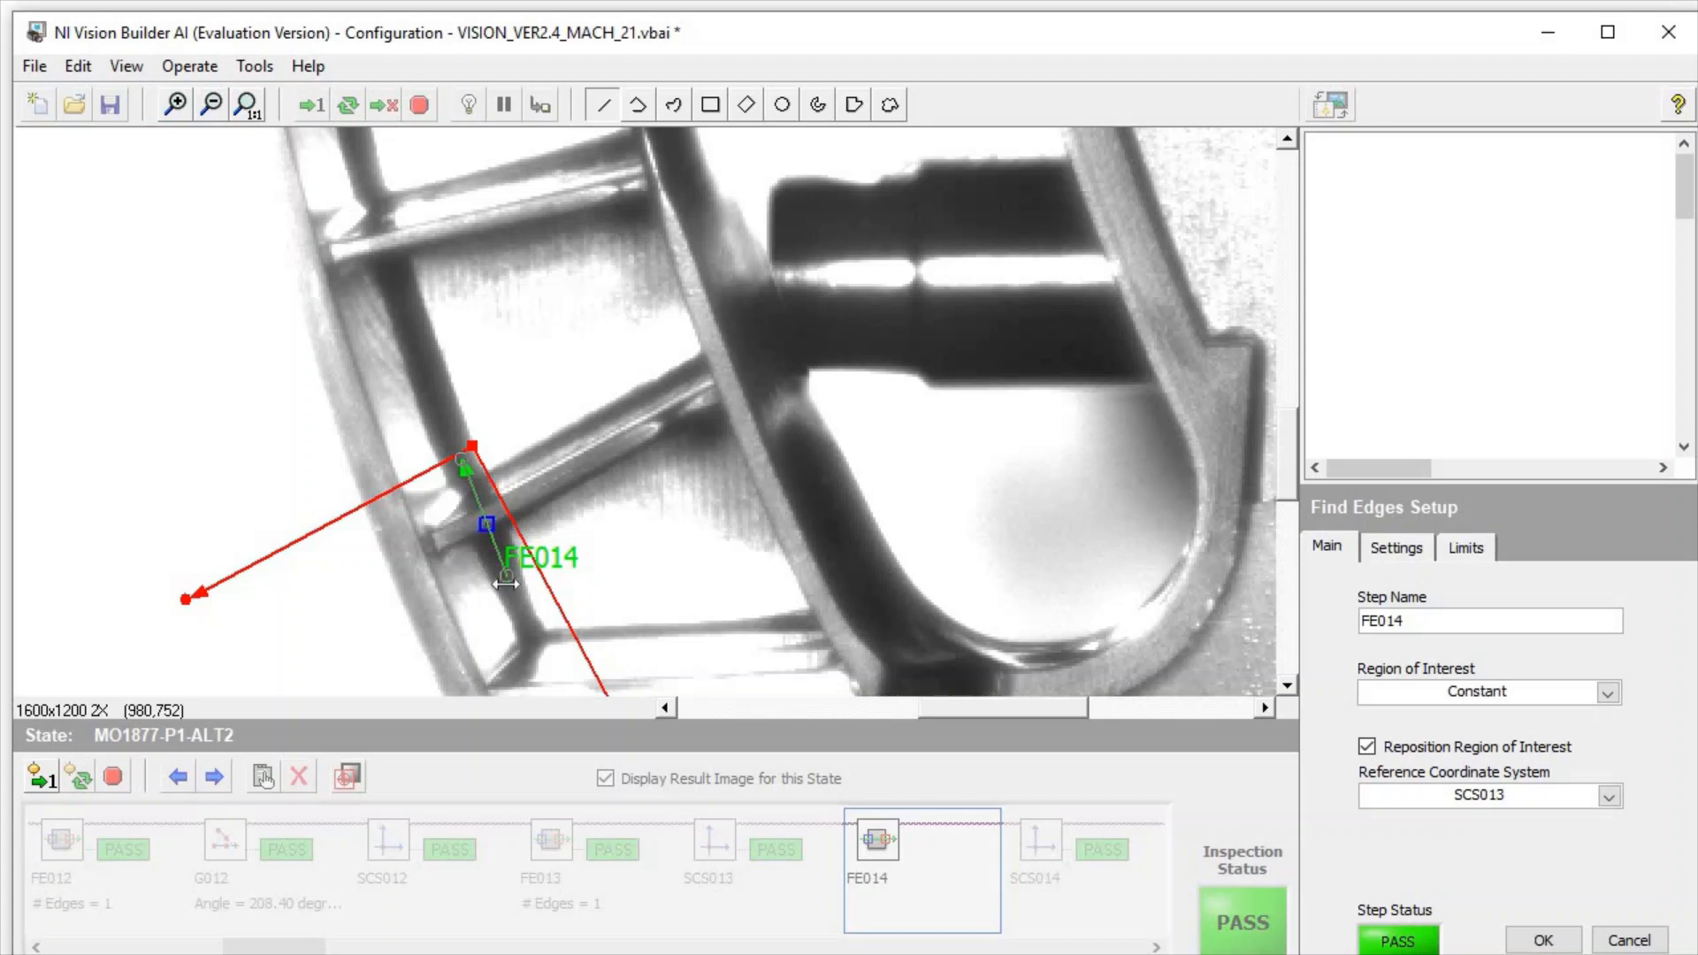
pyautogui.click(512, 597)
pyautogui.click(1543, 942)
# Check where the SCS014 step places its coordinate origin at the rib's base, and close its setup
pyautogui.click(1156, 948)
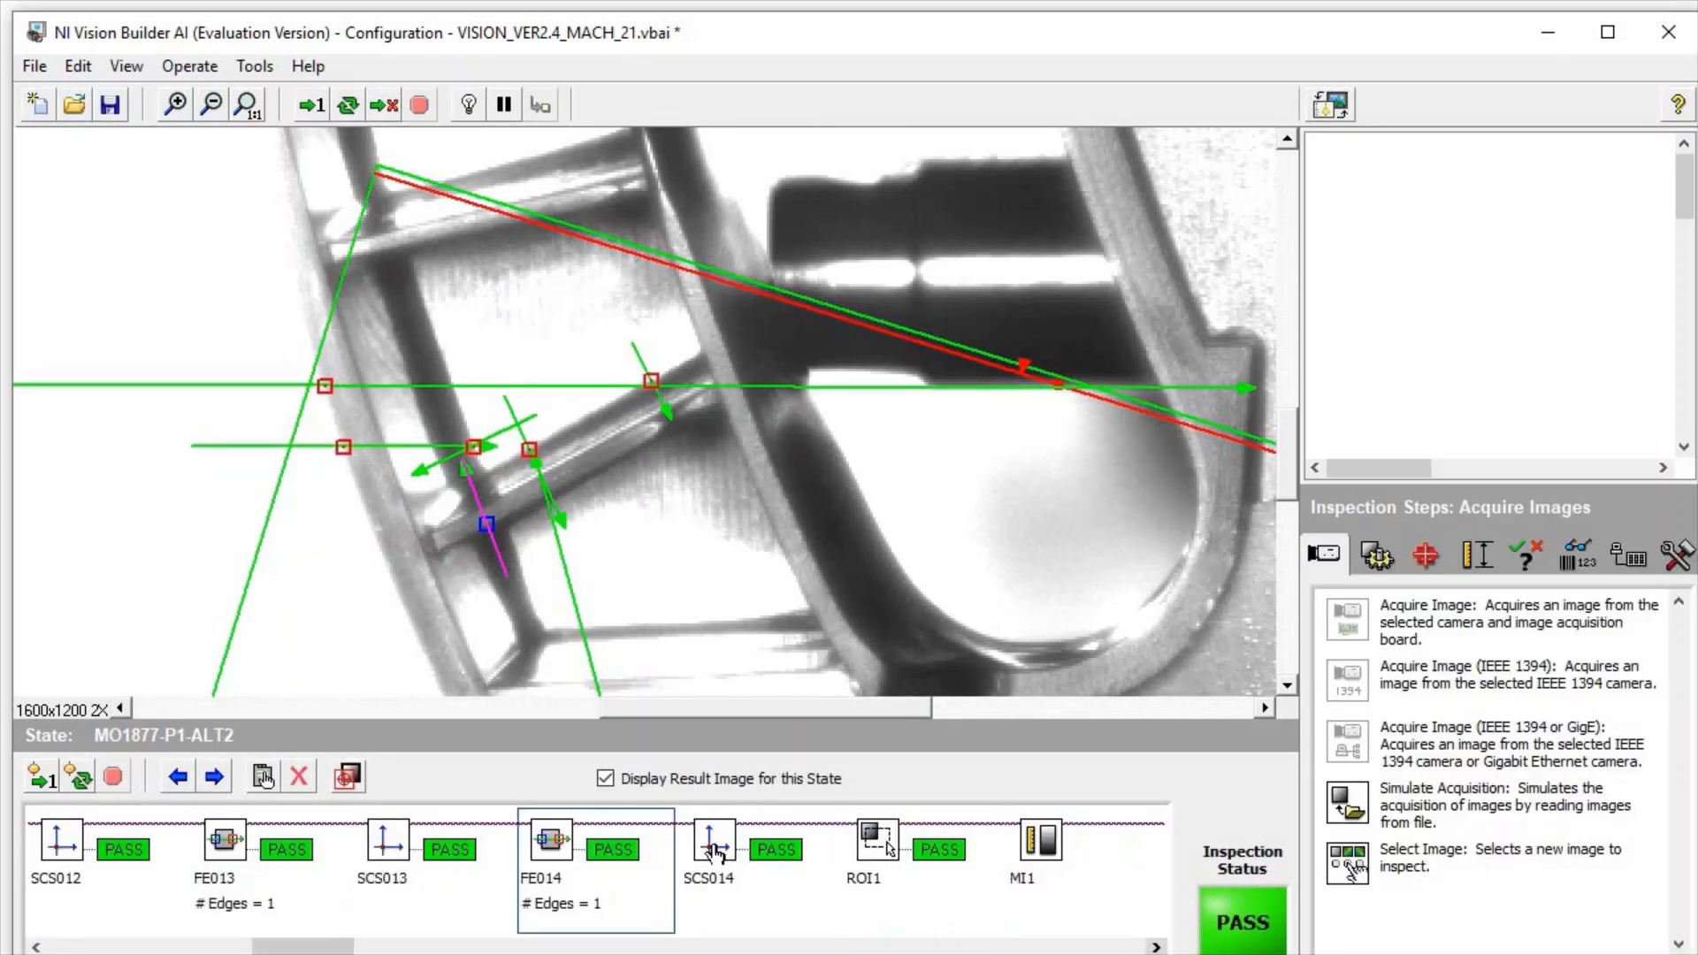
pyautogui.doubleClick(714, 848)
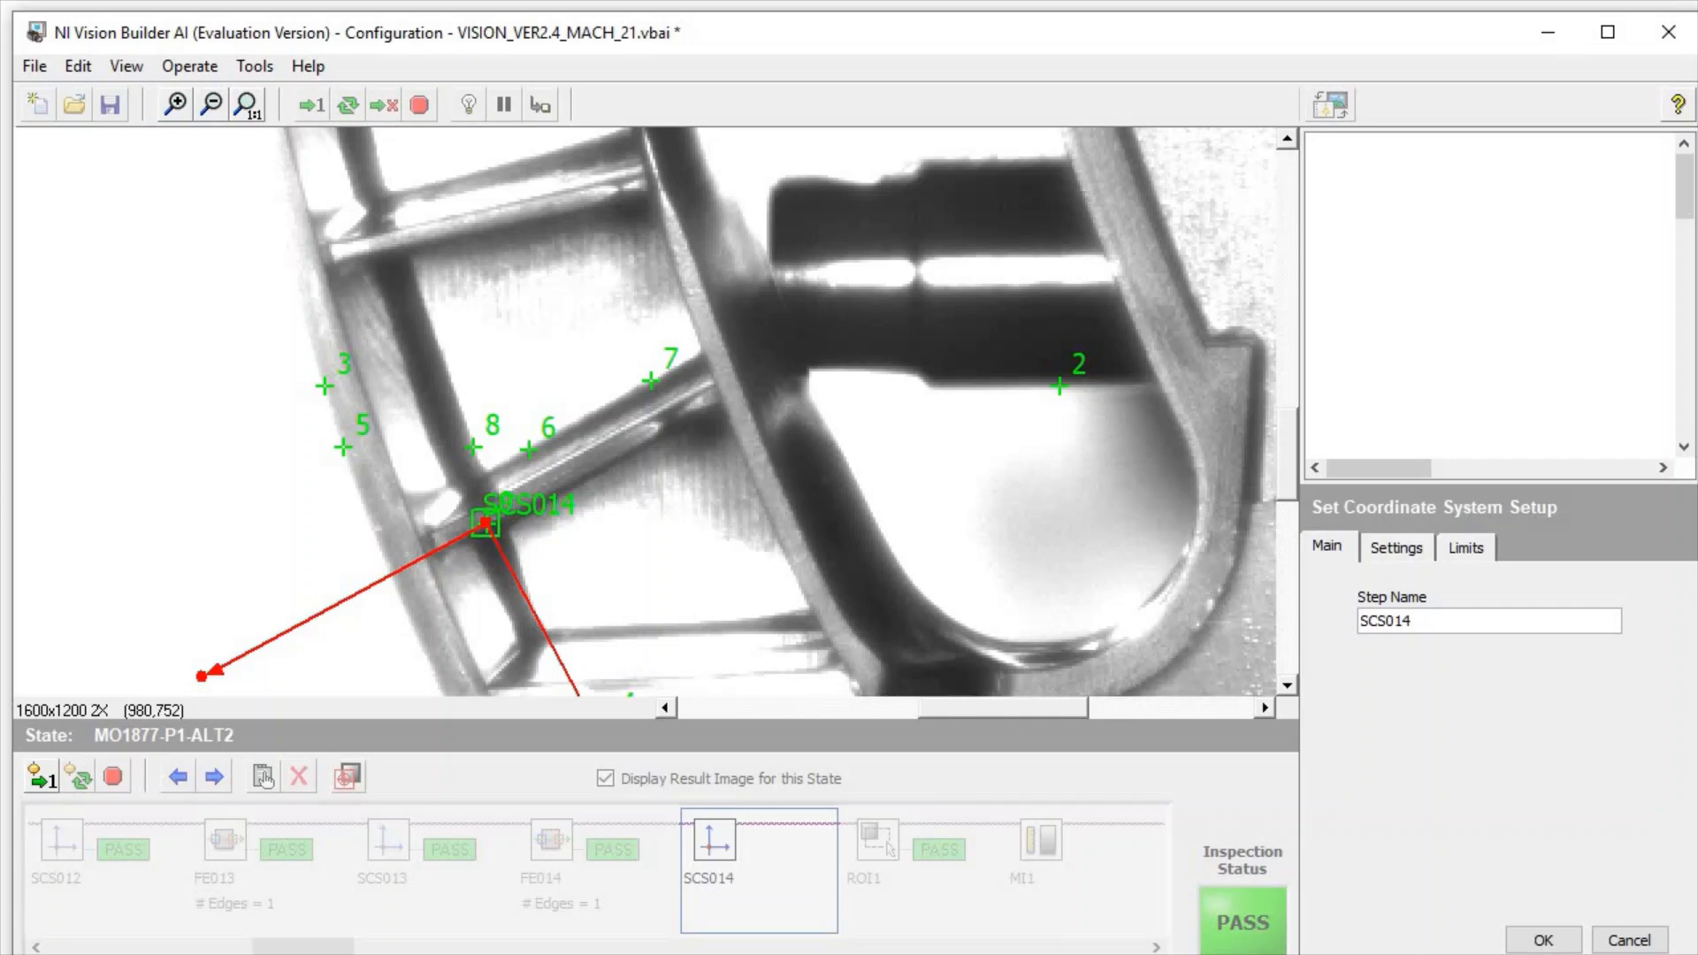
pyautogui.click(1541, 940)
# Examine the ROI1 step's narrow region along the slanted rib and its SCS014 reference, leaving the setup unchanged
pyautogui.click(887, 843)
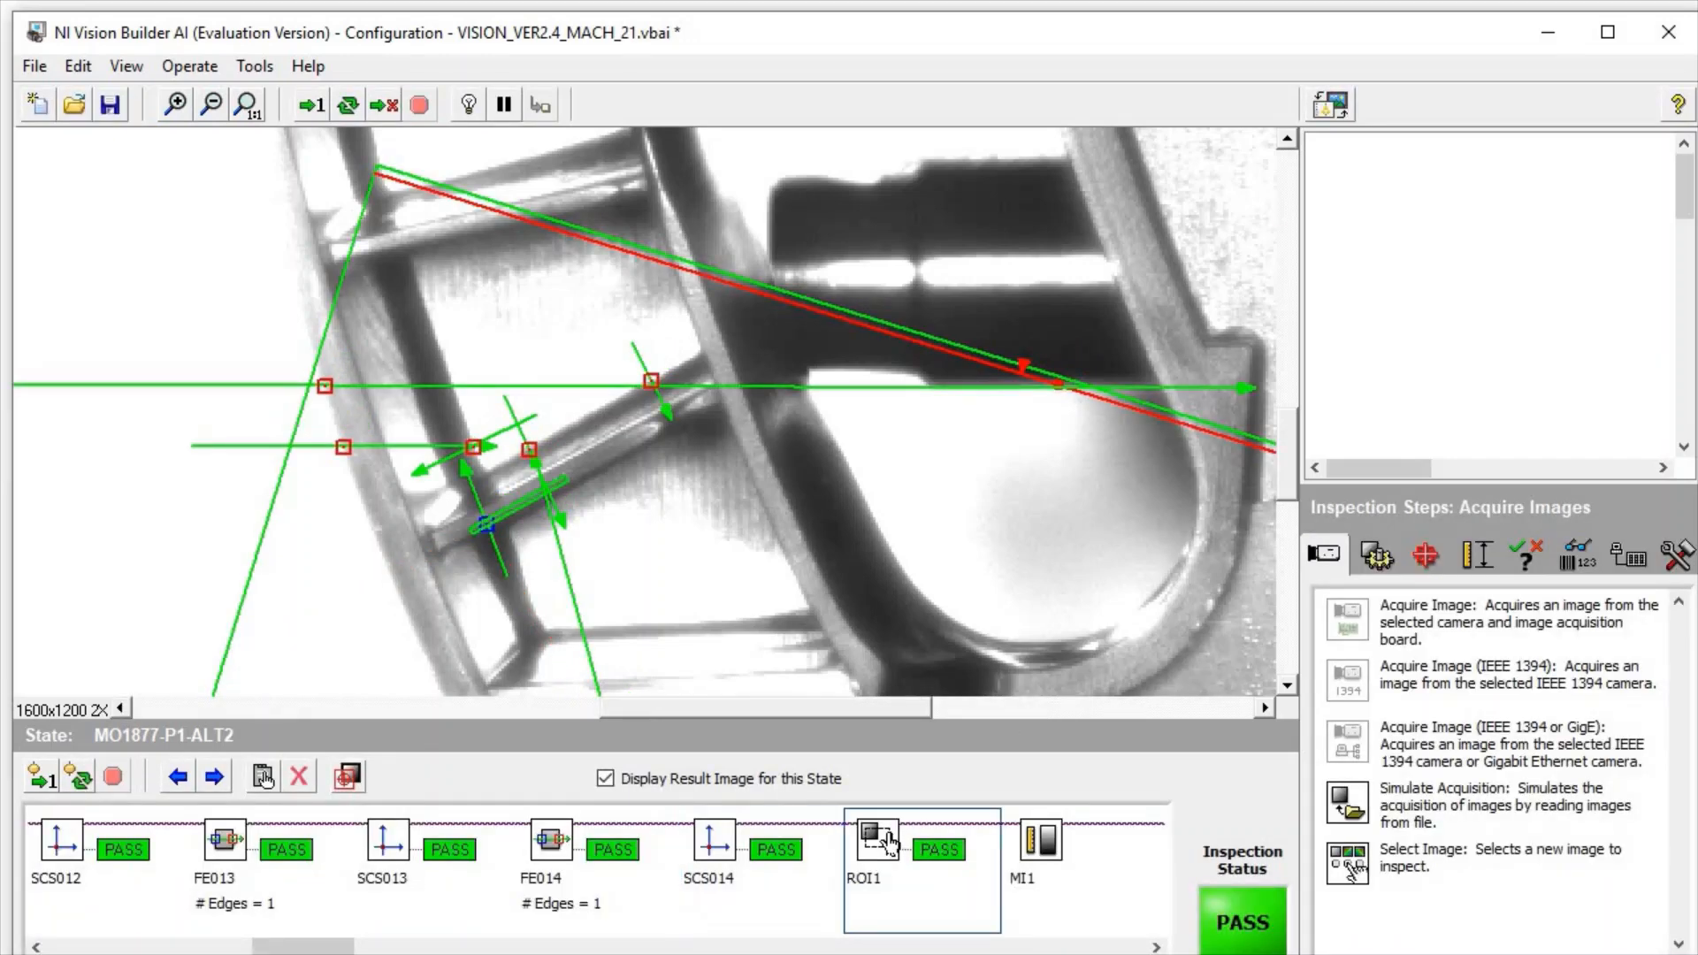
pyautogui.doubleClick(887, 843)
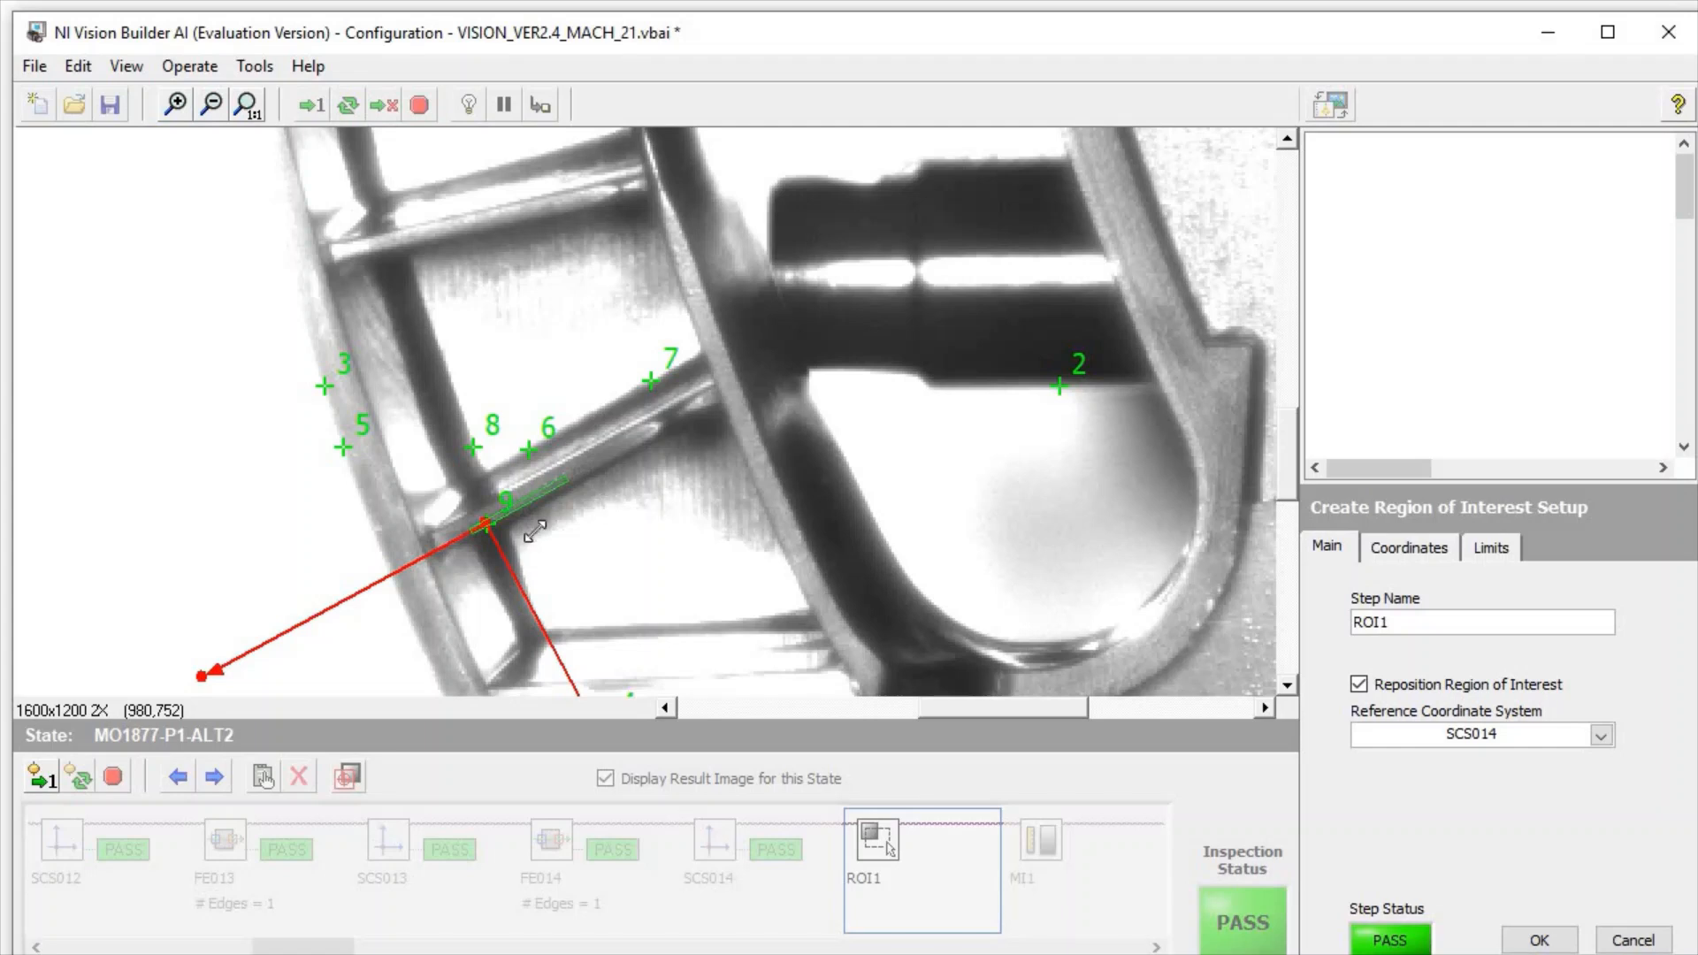
pyautogui.click(486, 521)
pyautogui.click(507, 533)
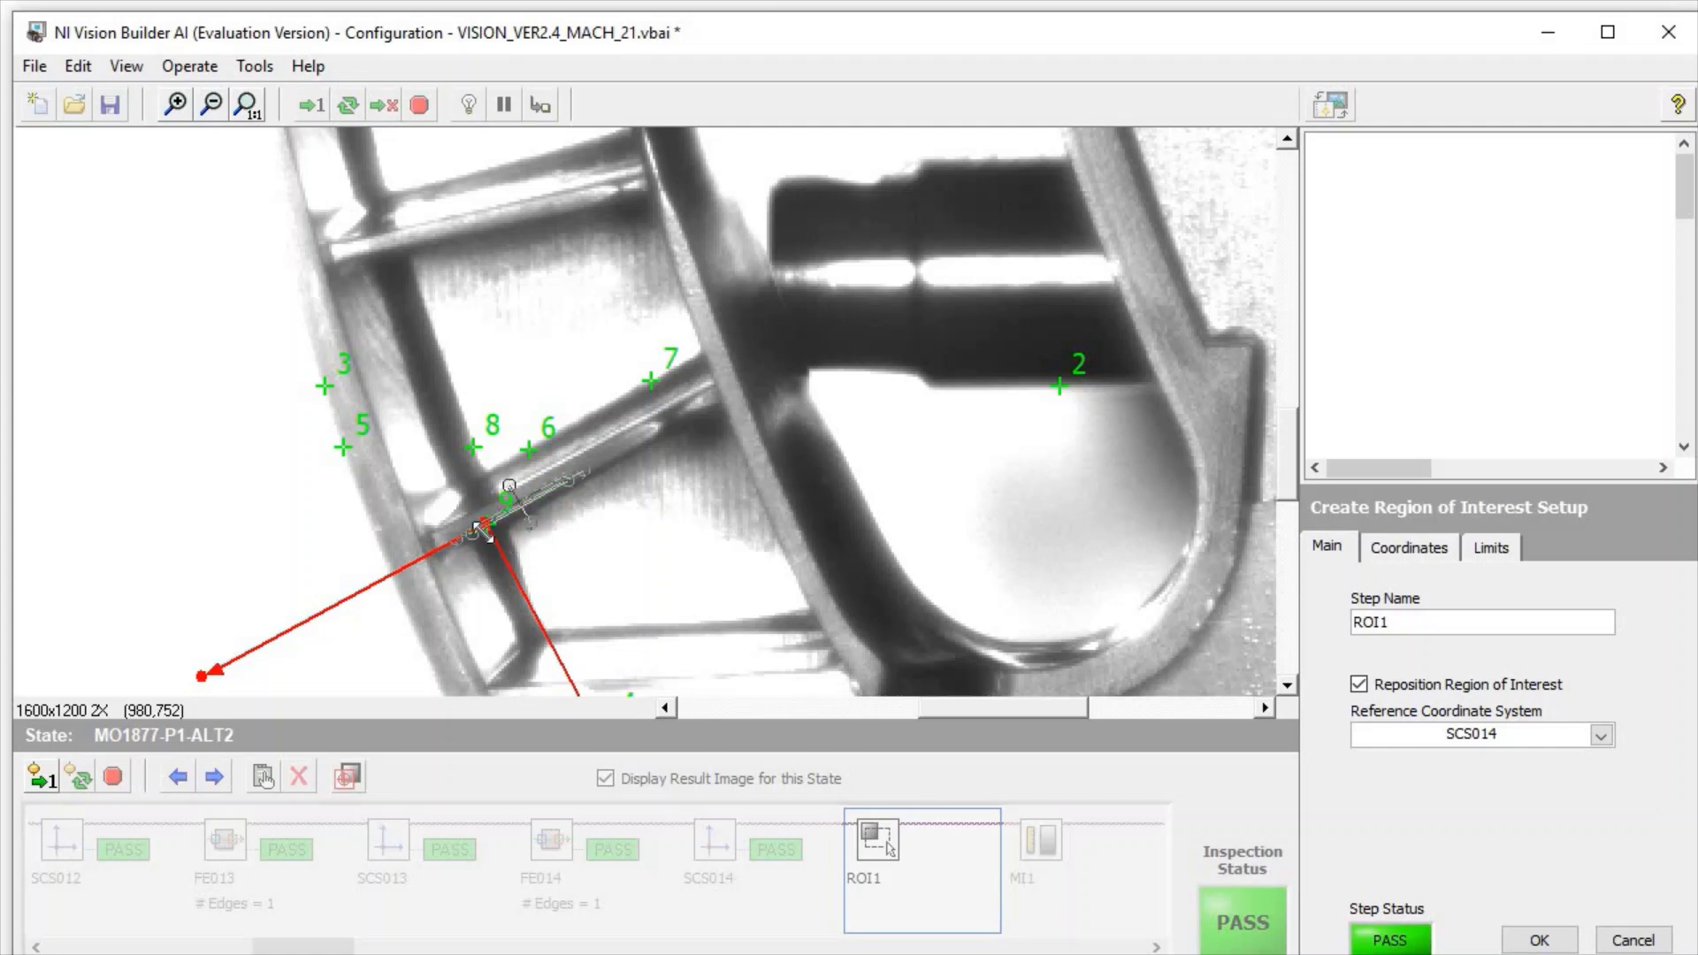
pyautogui.click(1565, 937)
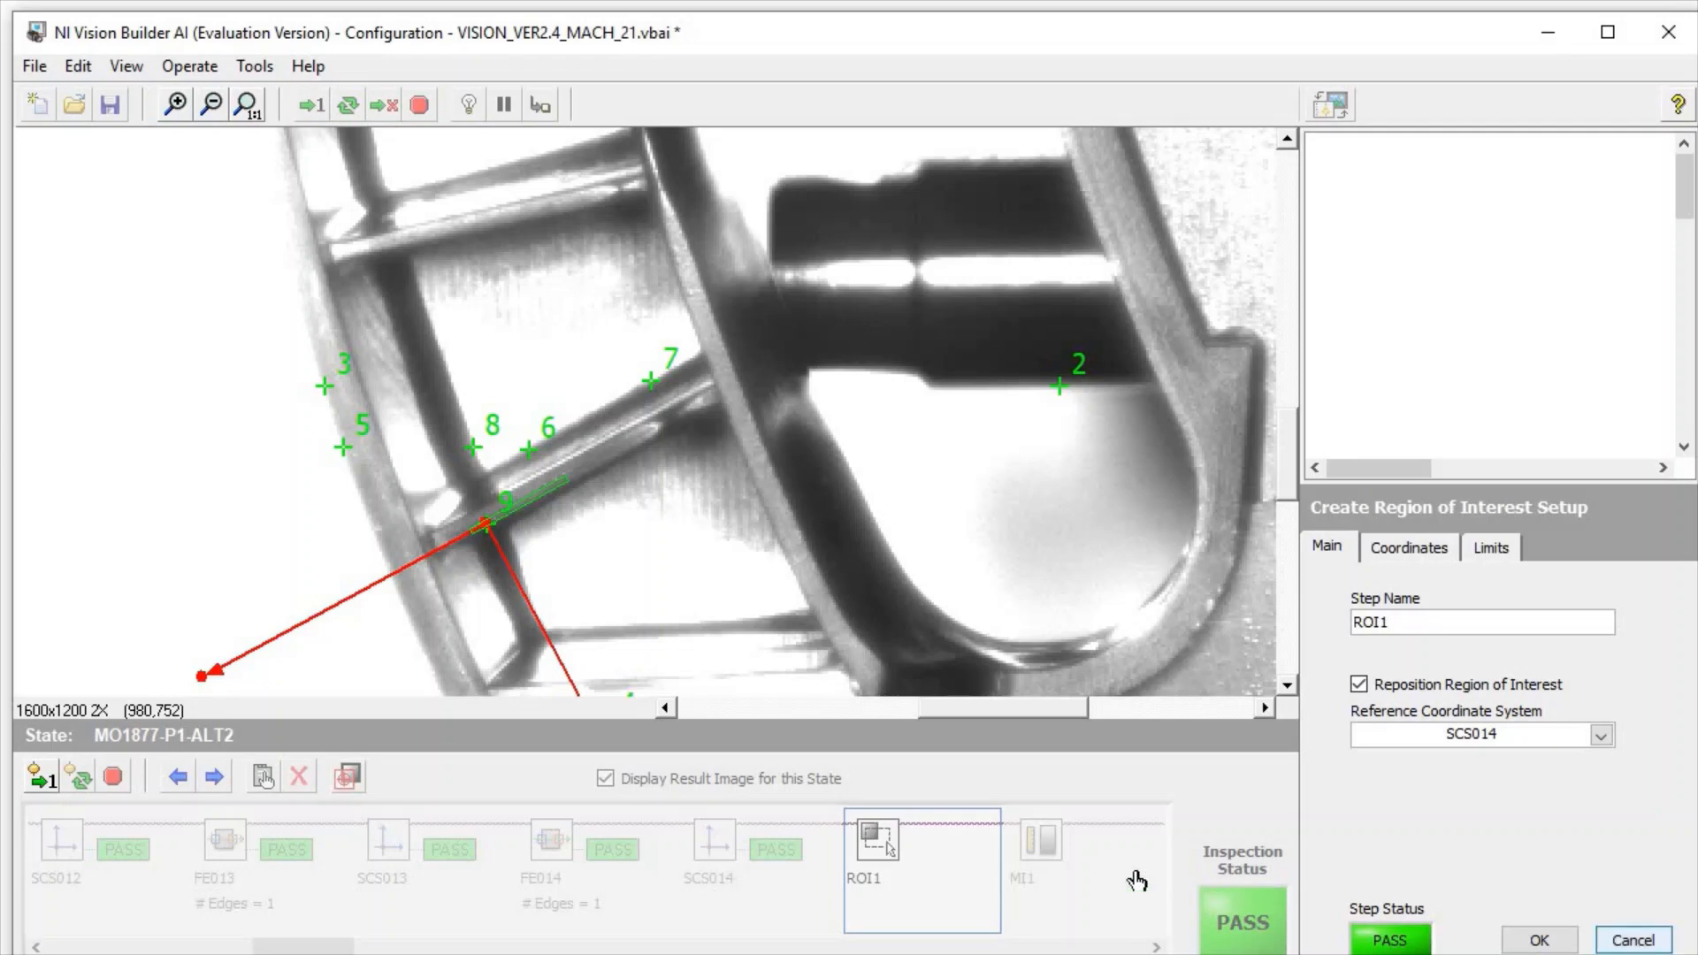
# Examine the MI1 intensity measurement step that uses ROI1 as its region of interest, and close its setup unchanged
pyautogui.click(1084, 871)
pyautogui.doubleClick(1084, 872)
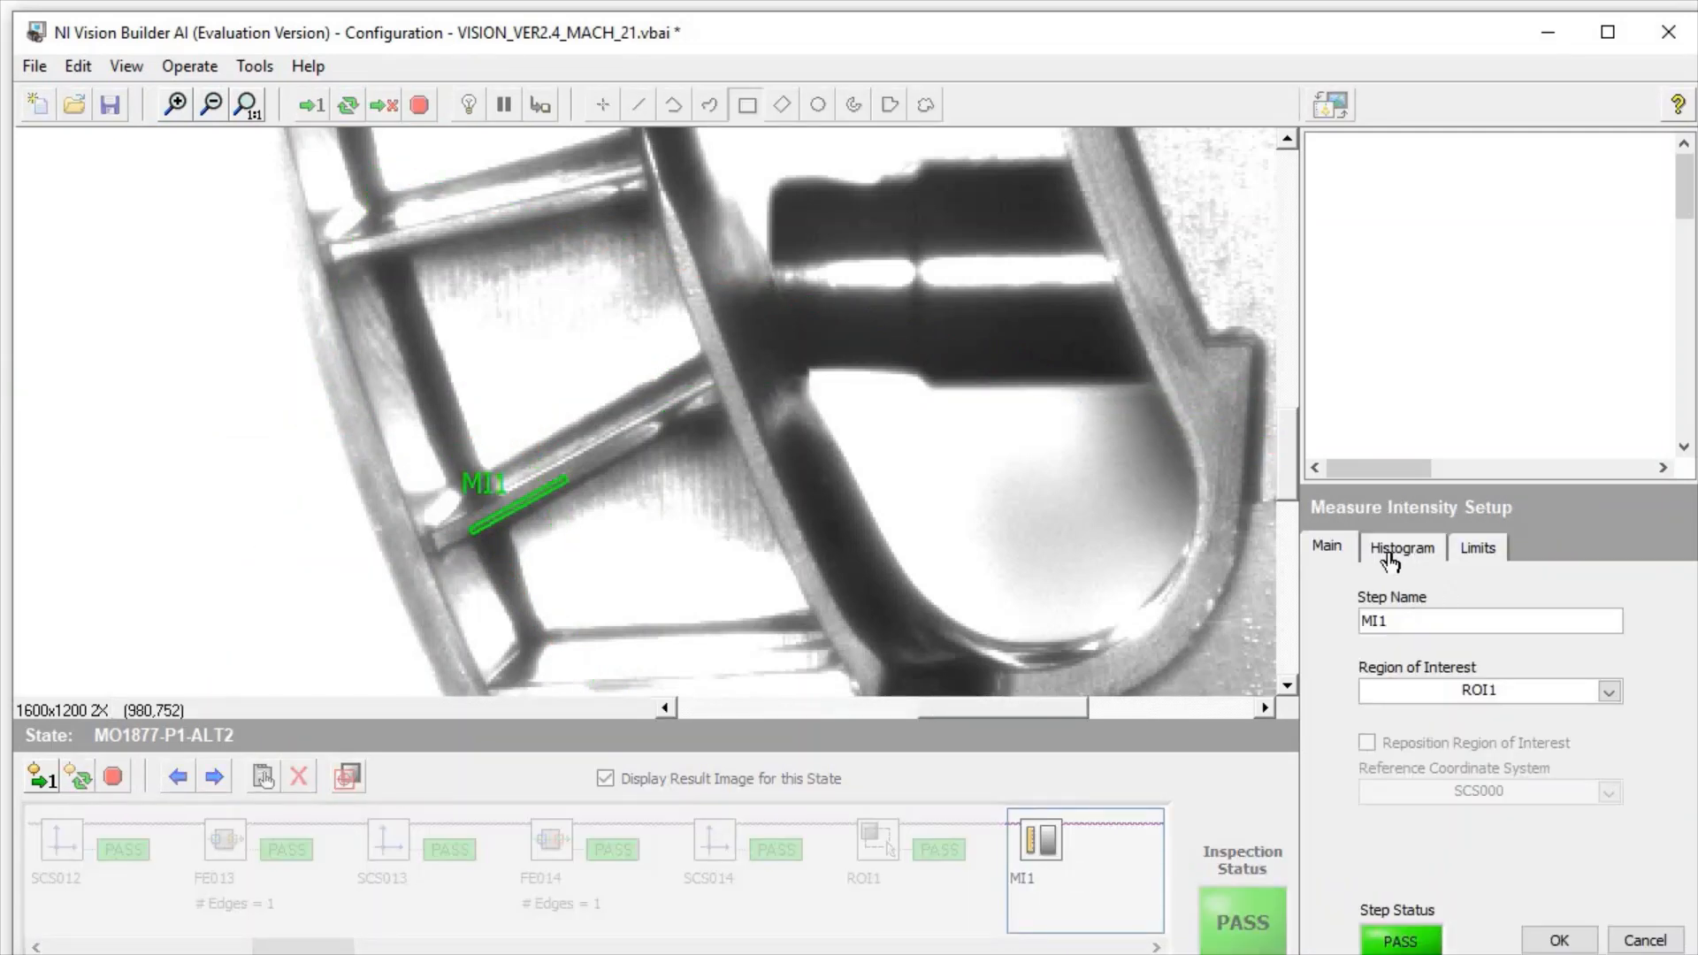
pyautogui.click(1647, 941)
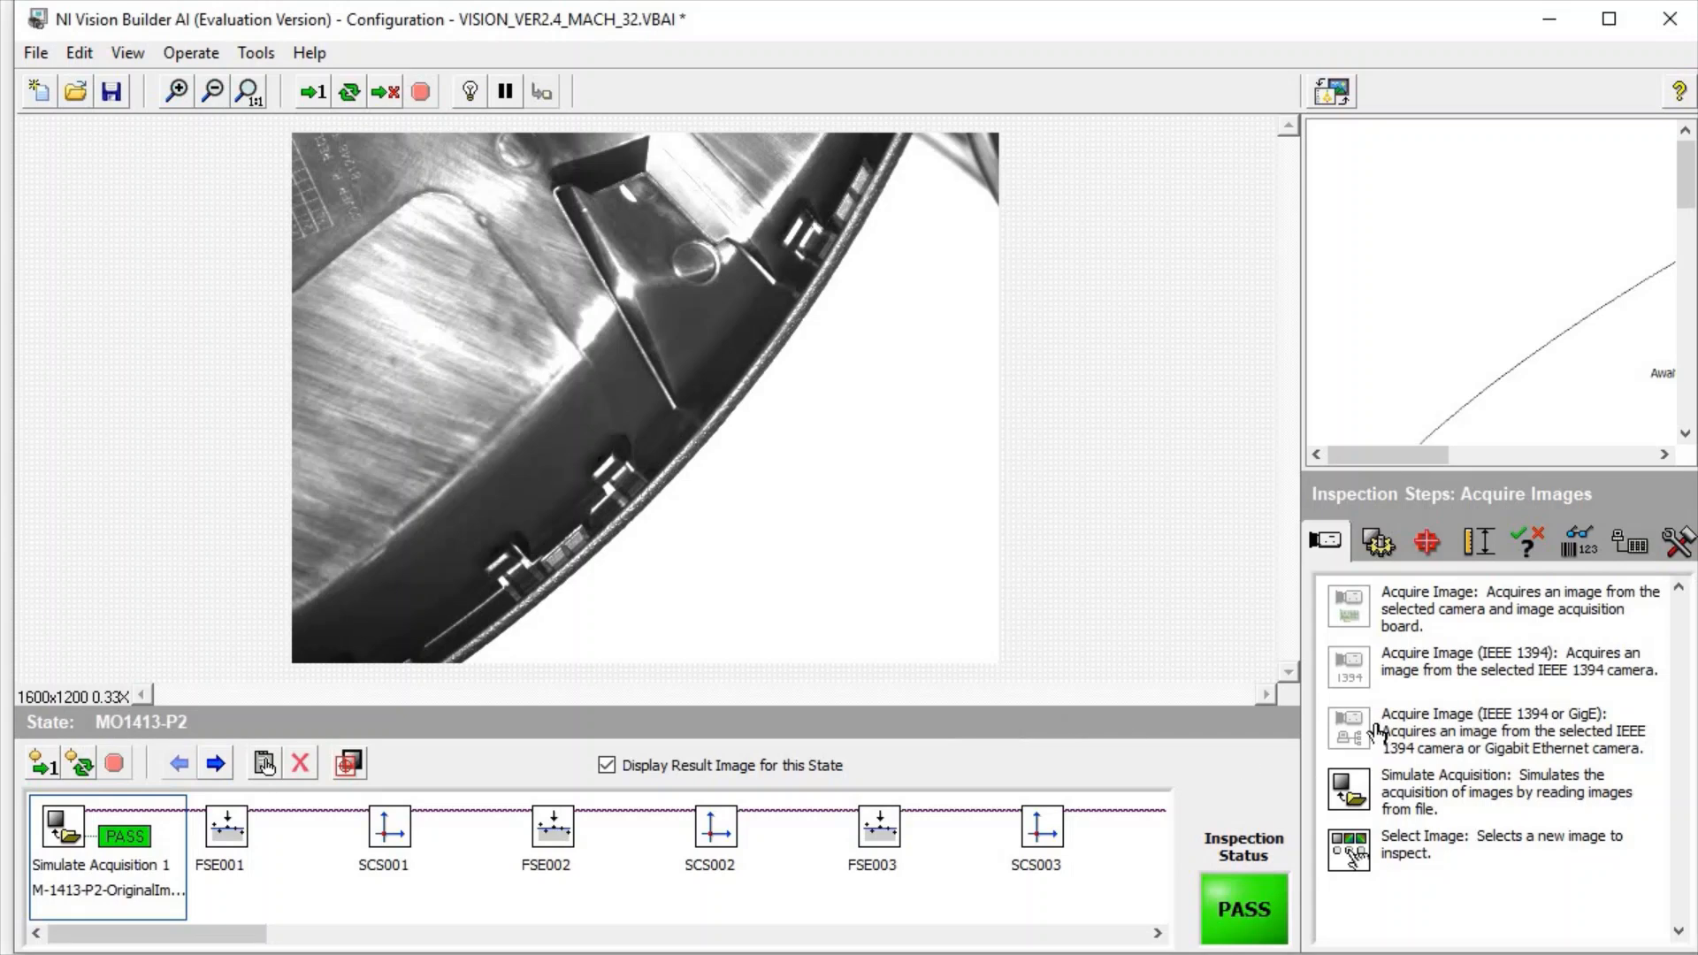
# Add a Find Straight Edge step after the image acquisition, with a wide rotated search region straddling the part's curved outer edge below the rib
pyautogui.click(1430, 544)
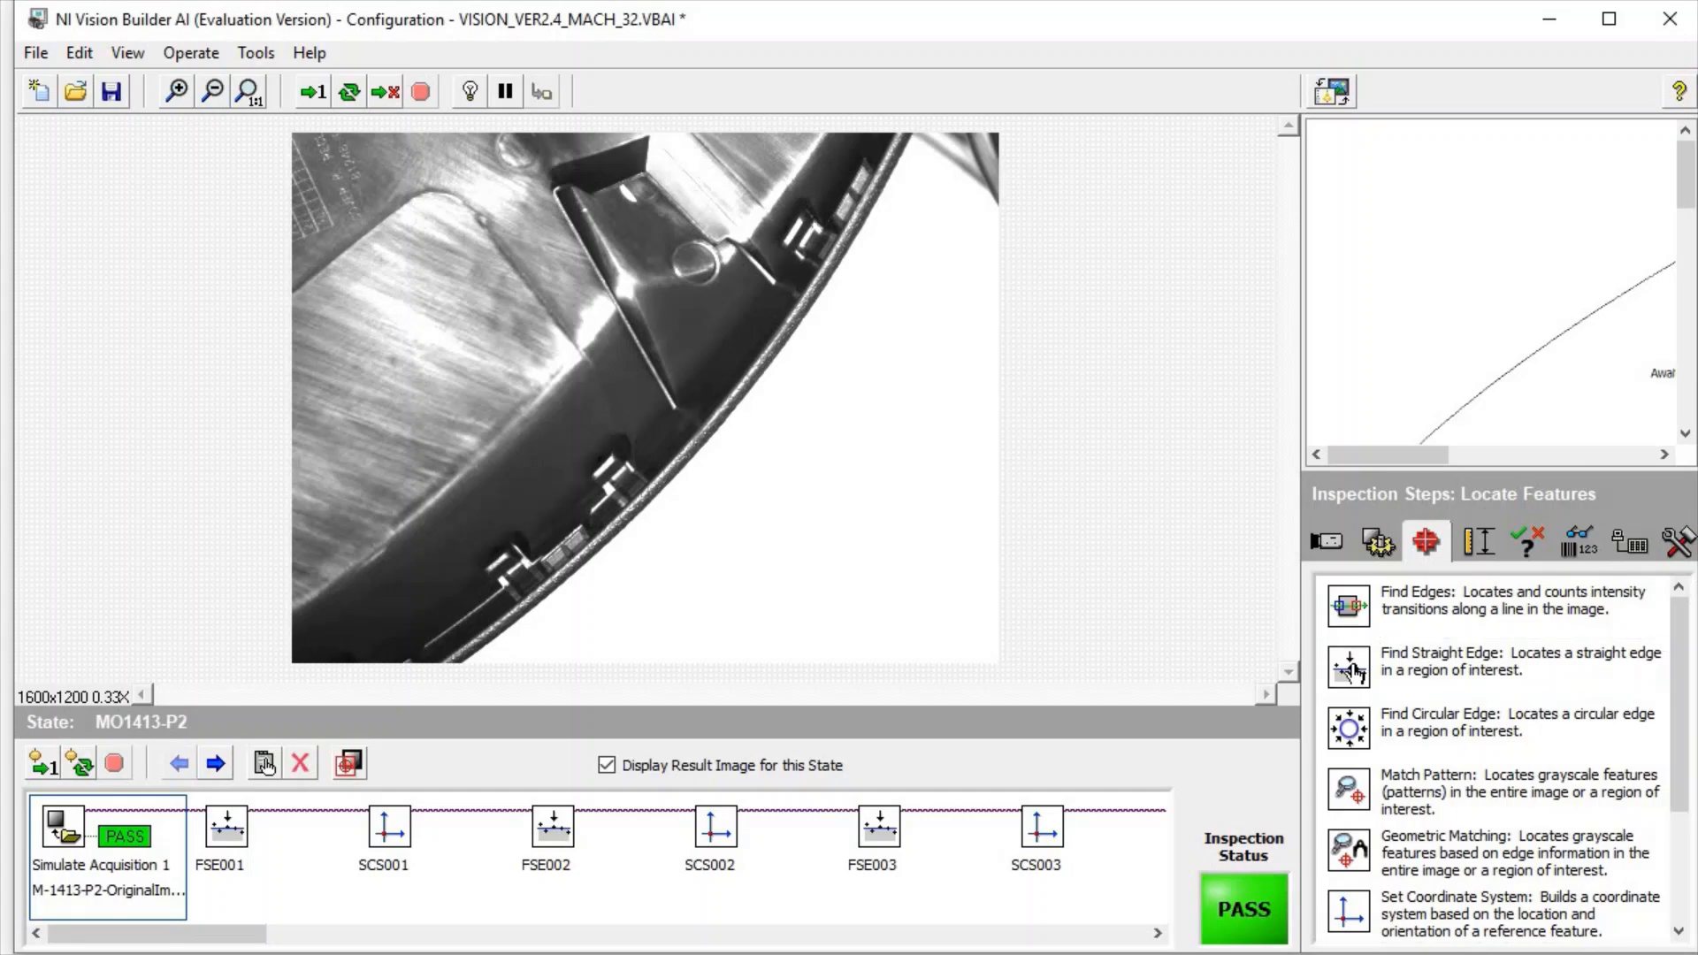
pyautogui.click(1356, 670)
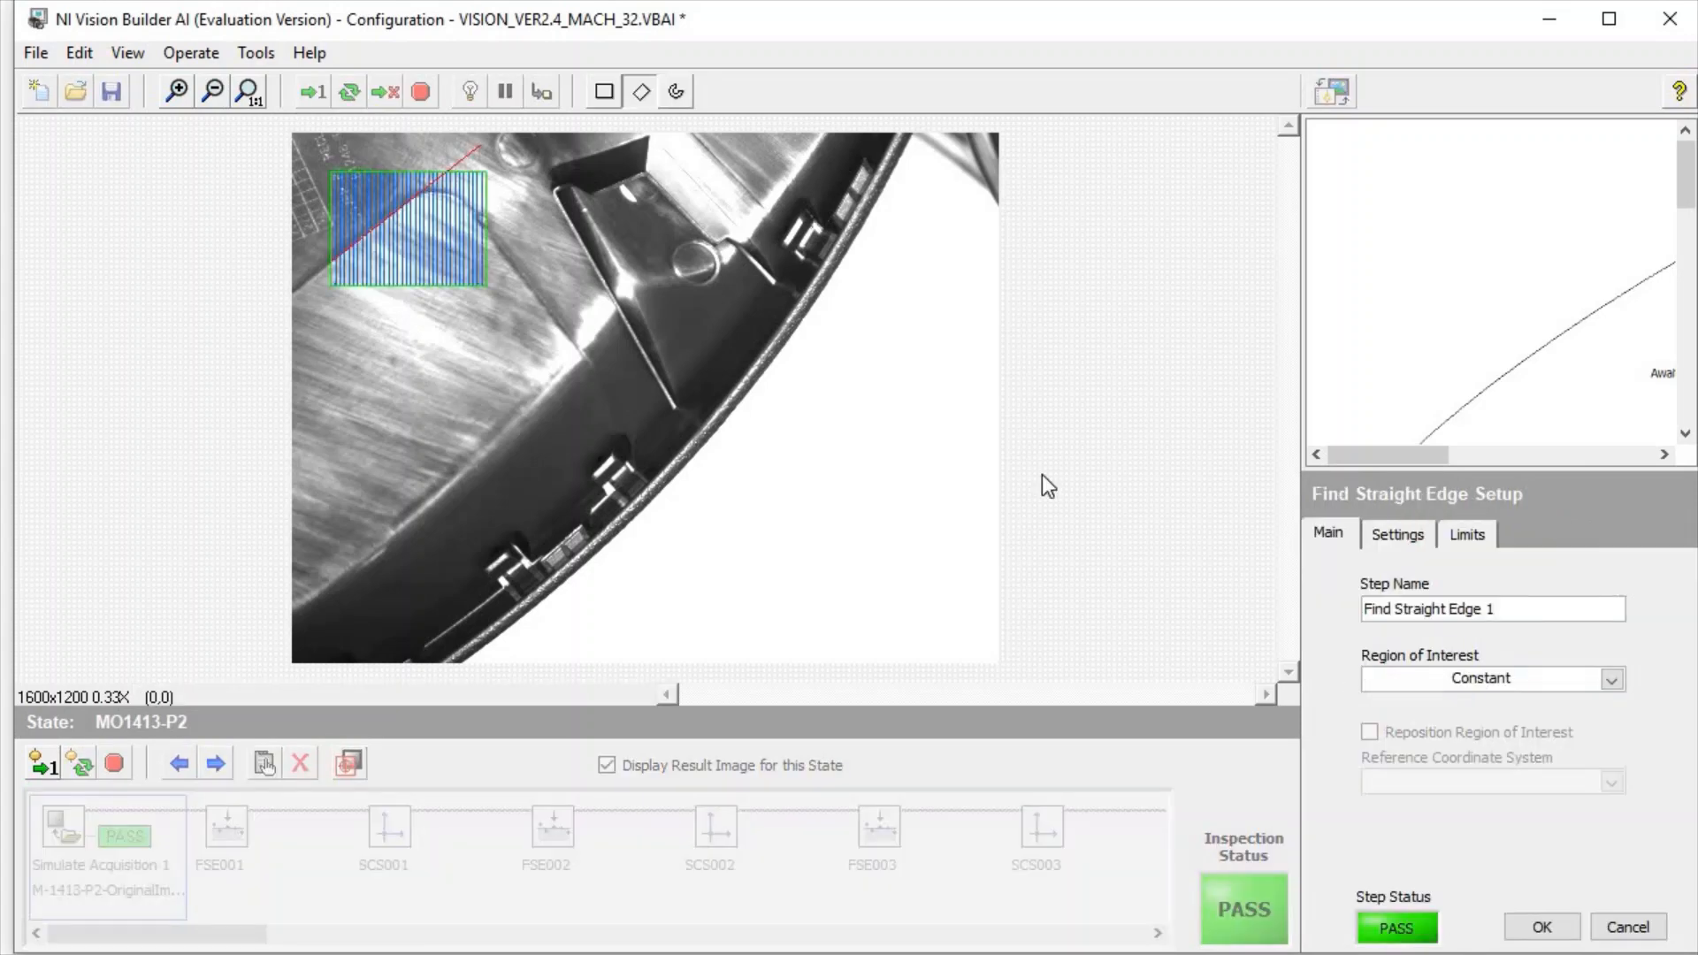
pyautogui.click(390, 232)
pyautogui.moveTo(628, 427)
pyautogui.mouseDown()
pyautogui.moveTo(648, 491)
pyautogui.moveTo(740, 445)
pyautogui.moveTo(713, 405)
pyautogui.moveTo(799, 417)
pyautogui.moveTo(831, 384)
pyautogui.mouseUp()
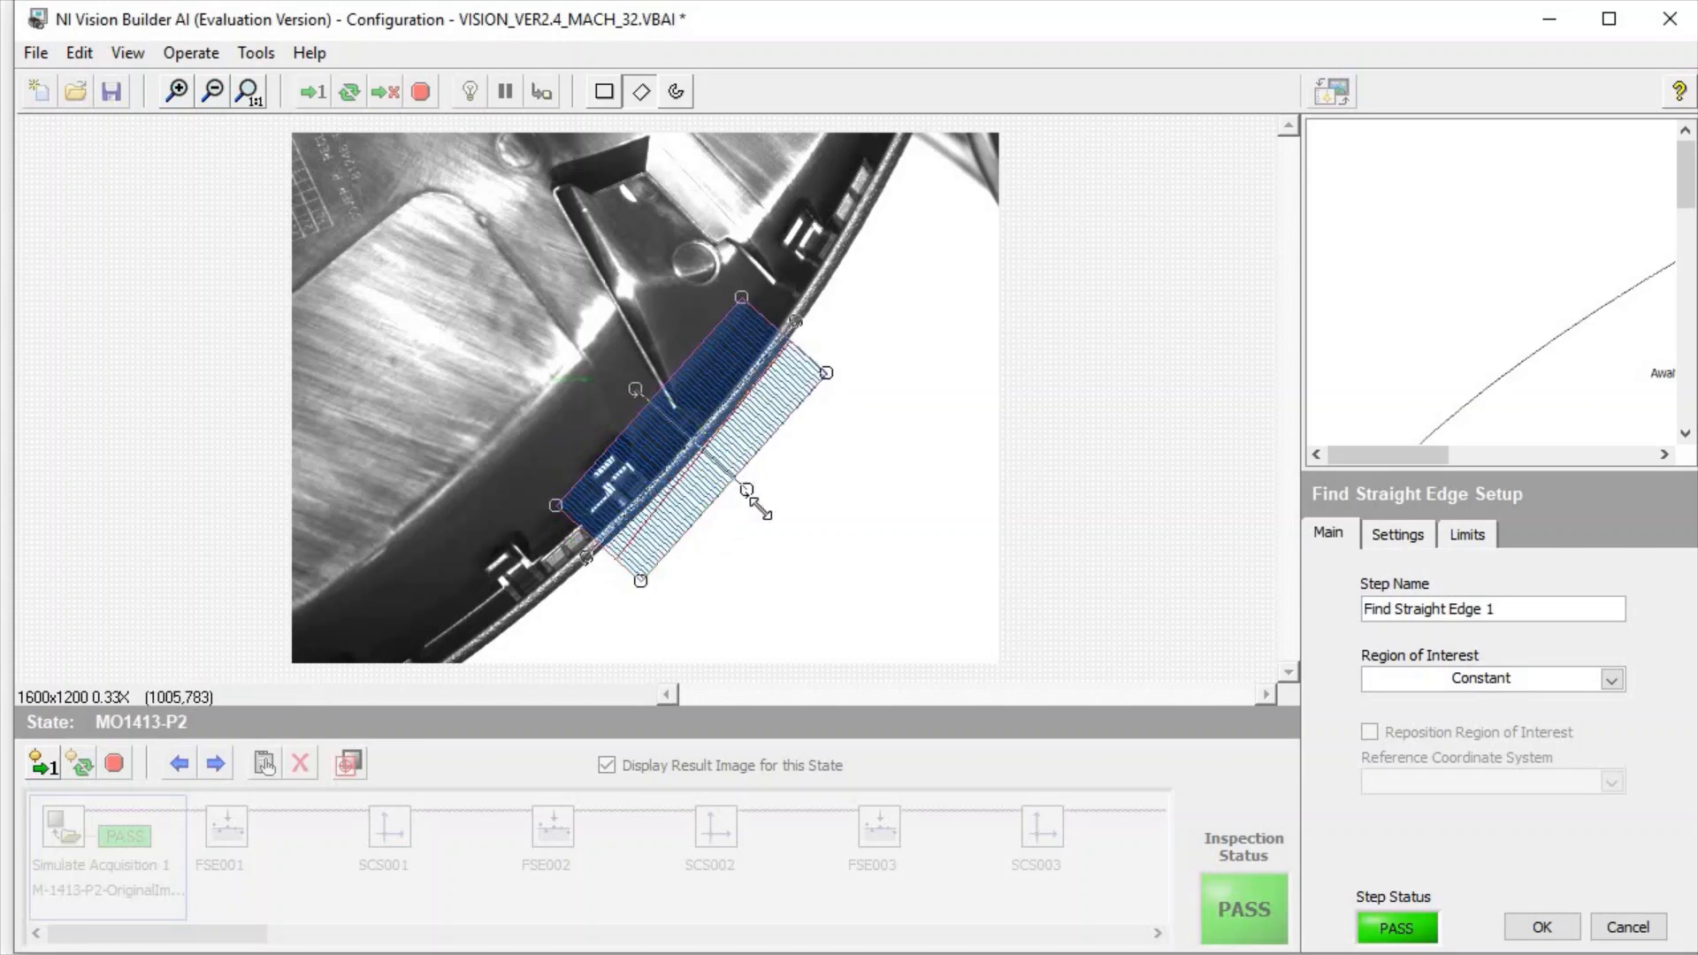
pyautogui.moveTo(752, 496); pyautogui.dragTo(804, 540)
pyautogui.moveTo(642, 403); pyautogui.dragTo(612, 376)
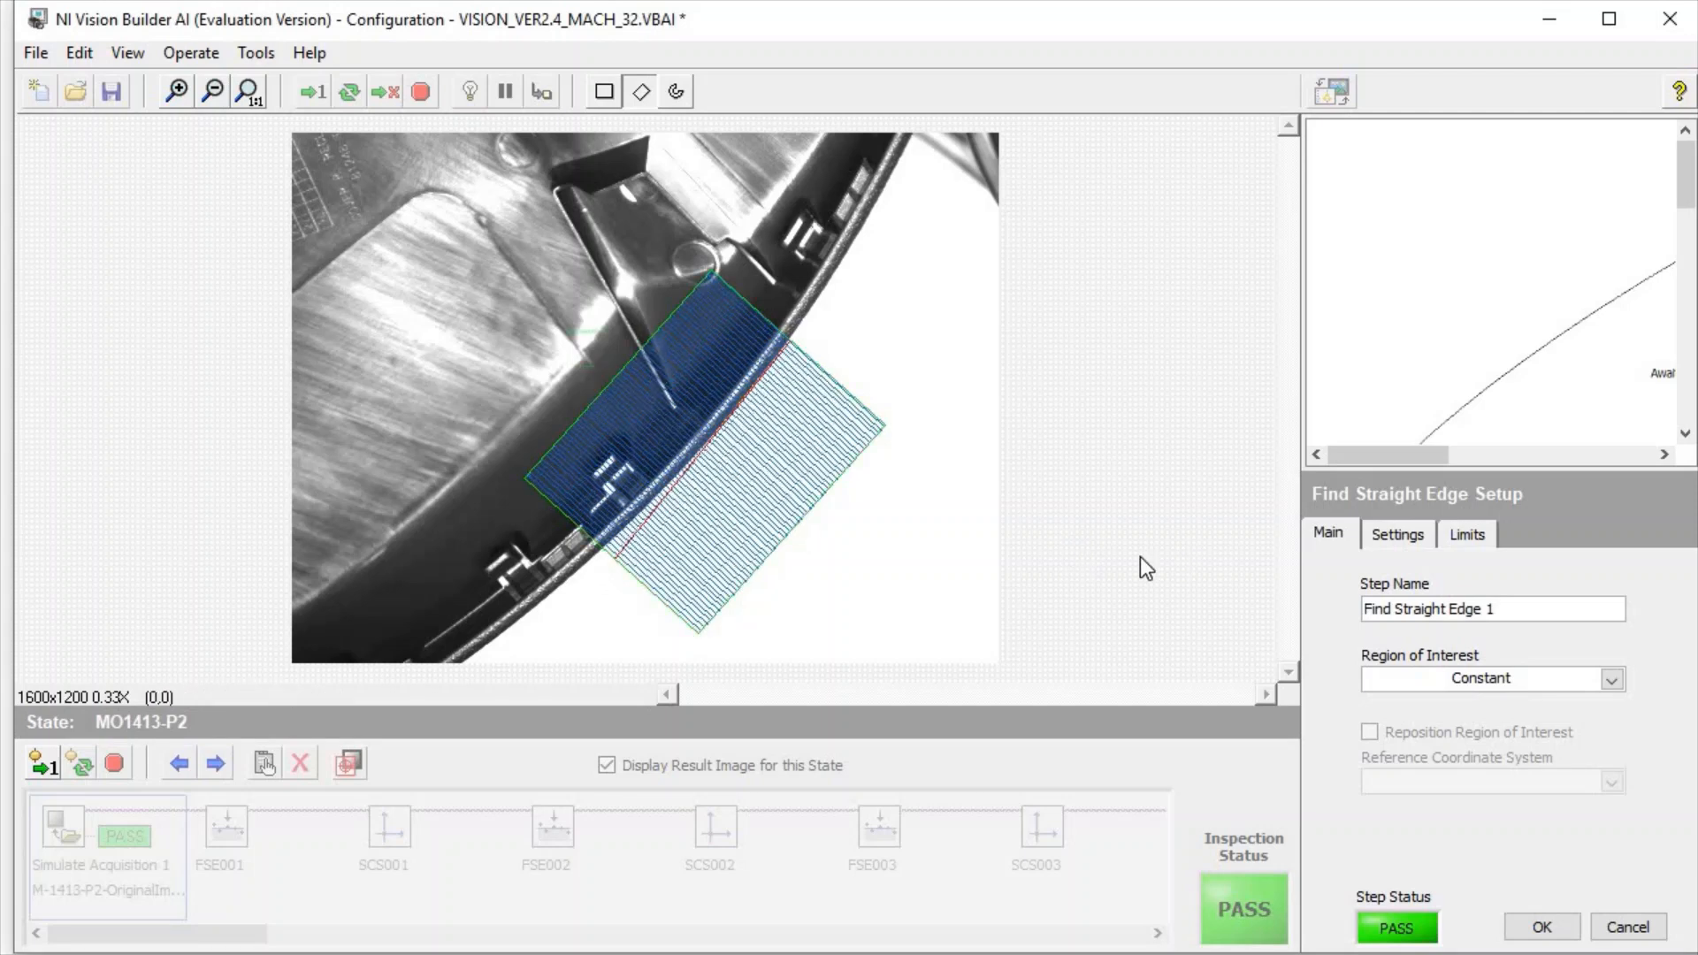
# Disable automatic setup for the new straight-edge step and set the search-line gap to 100
pyautogui.click(1394, 536)
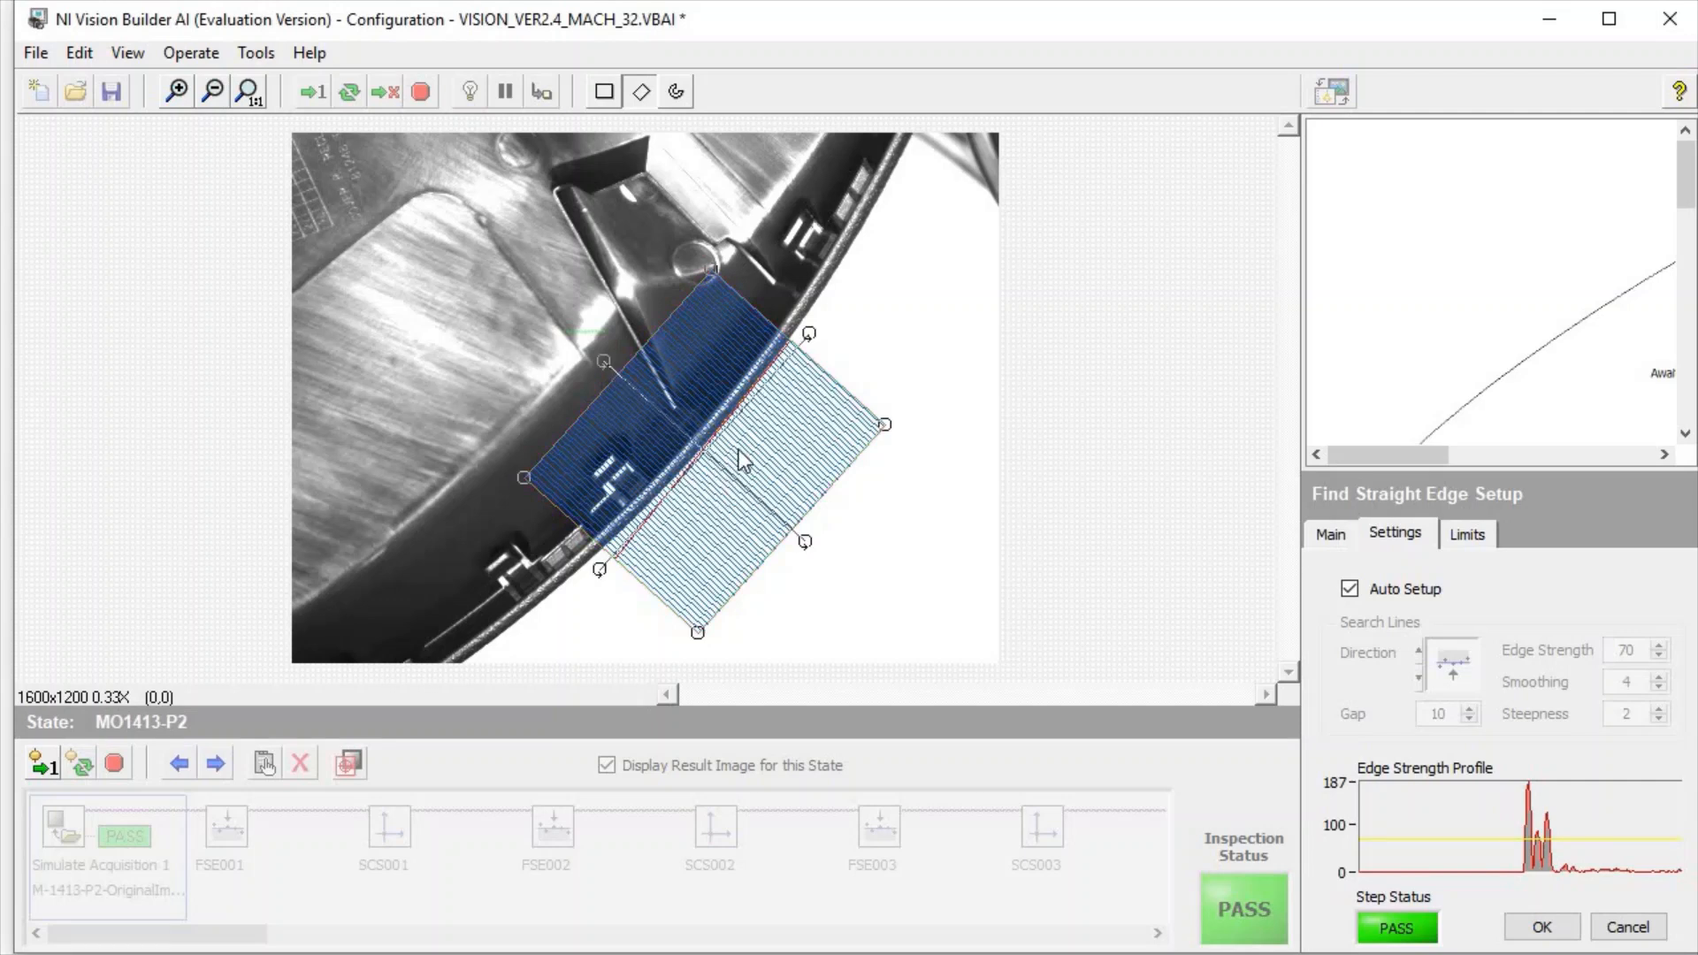
pyautogui.click(1350, 589)
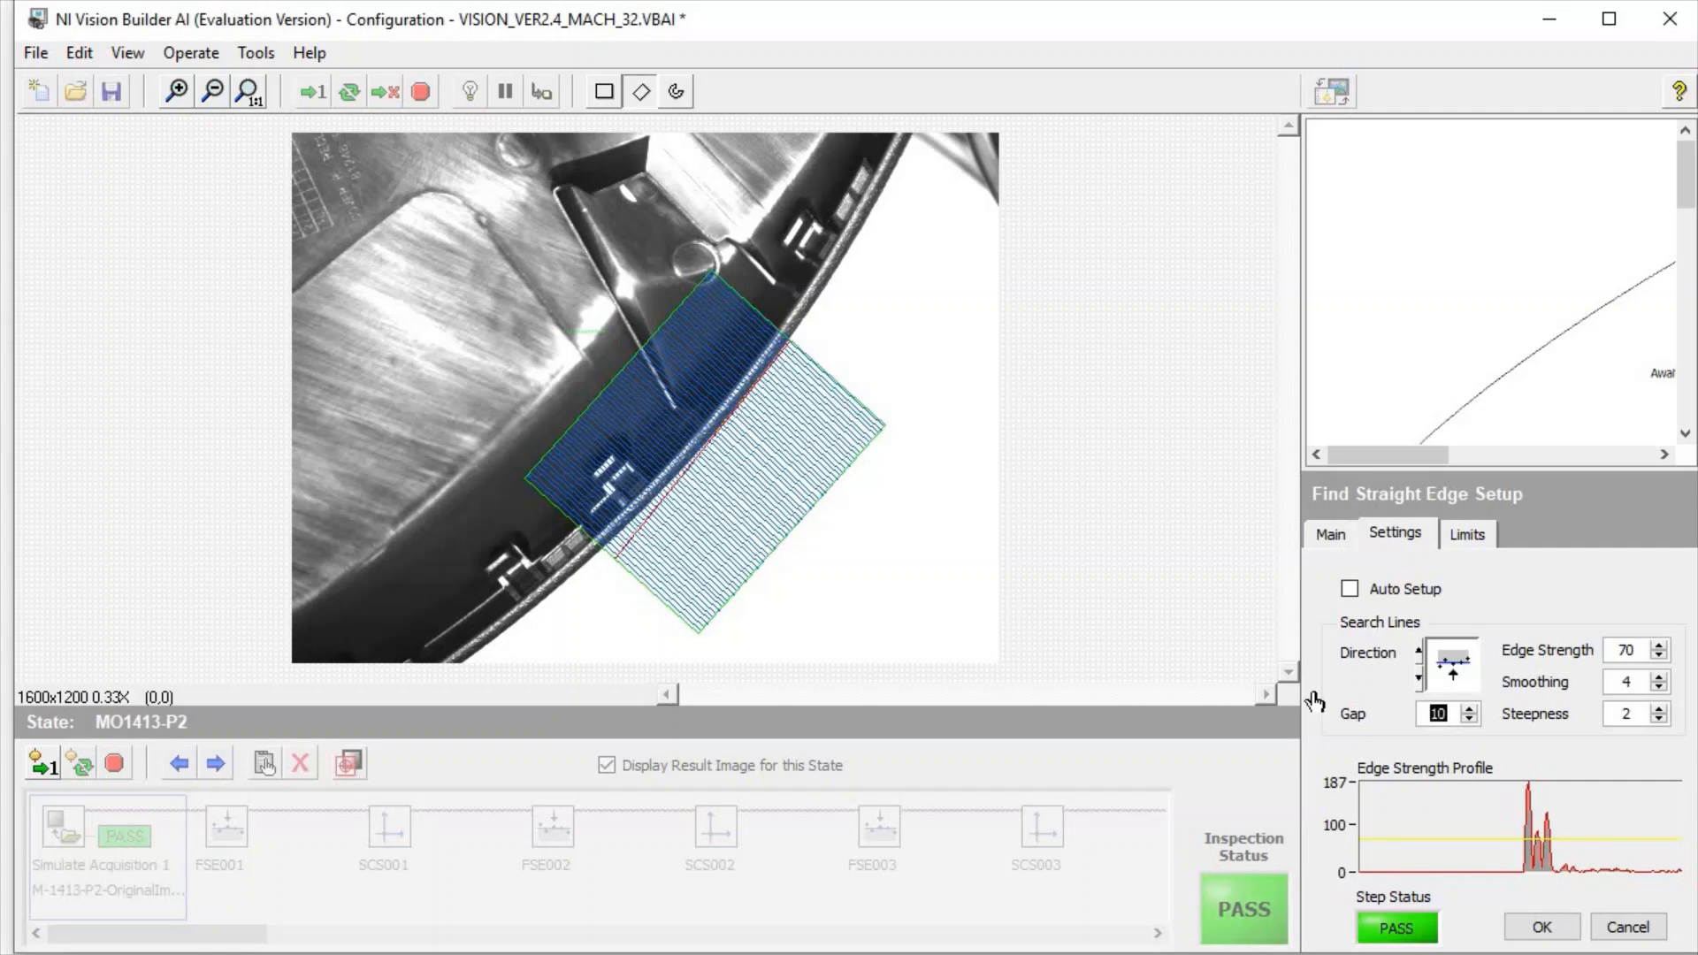
pyautogui.click(1631, 651)
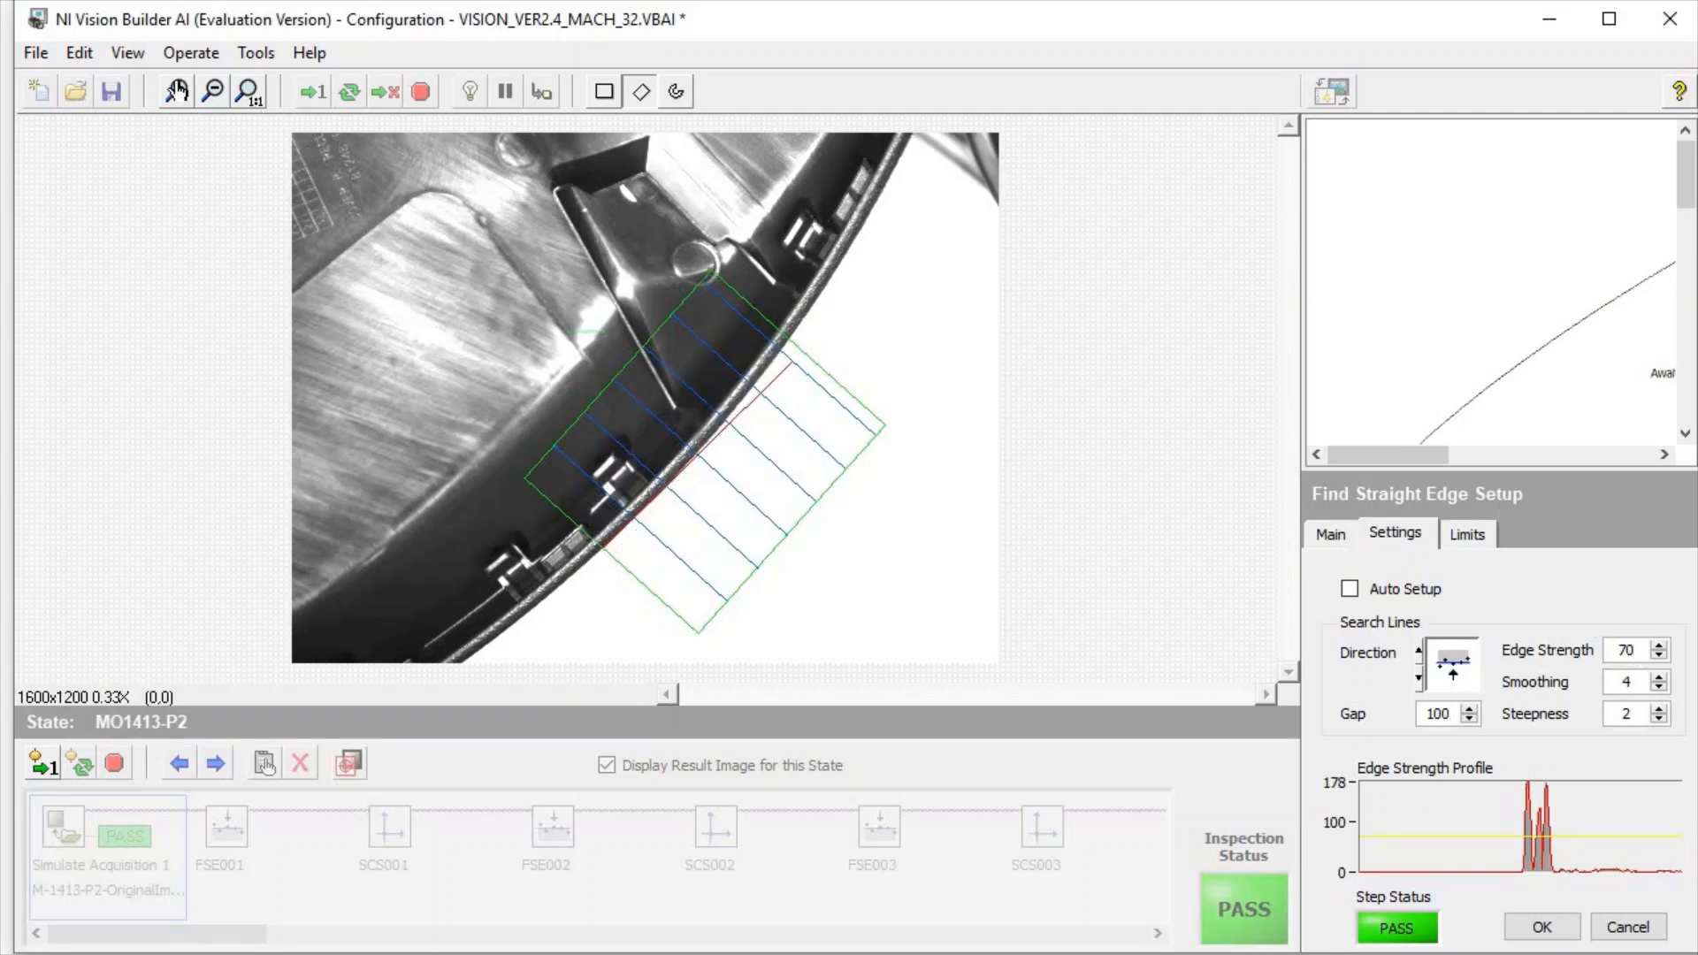
# Examine up close how the fitted straight line follows the curved outer edge where the search lines cross it
pyautogui.doubleClick(177, 91)
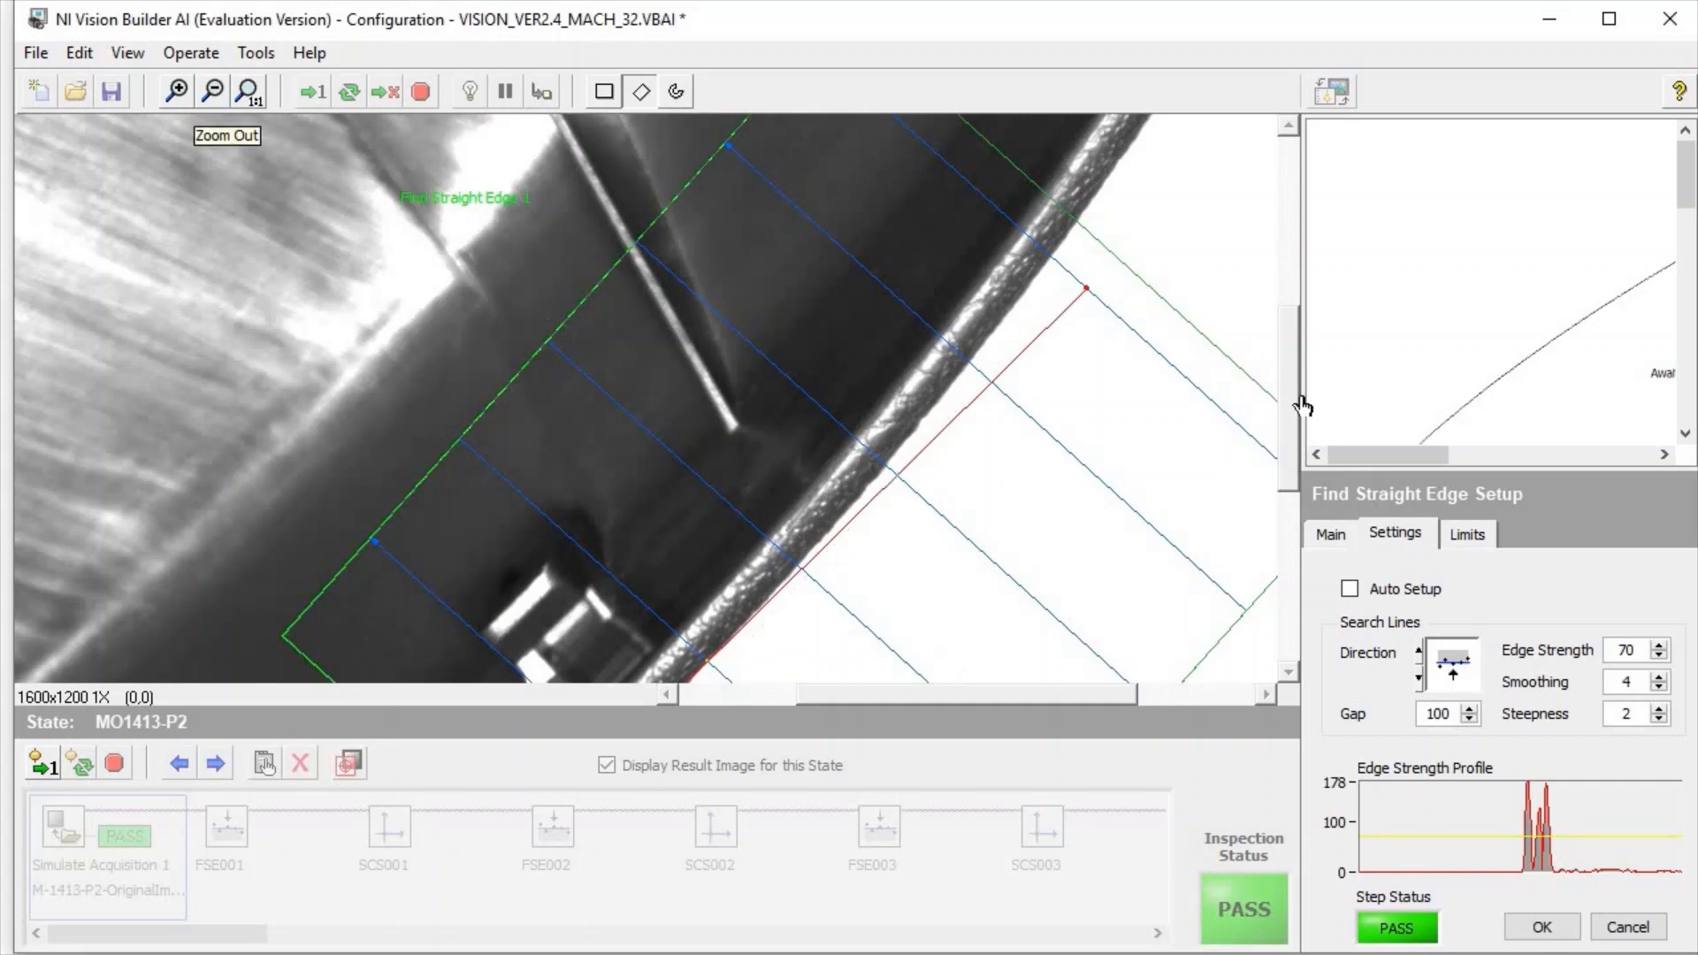
pyautogui.moveTo(1293, 393); pyautogui.dragTo(1292, 452)
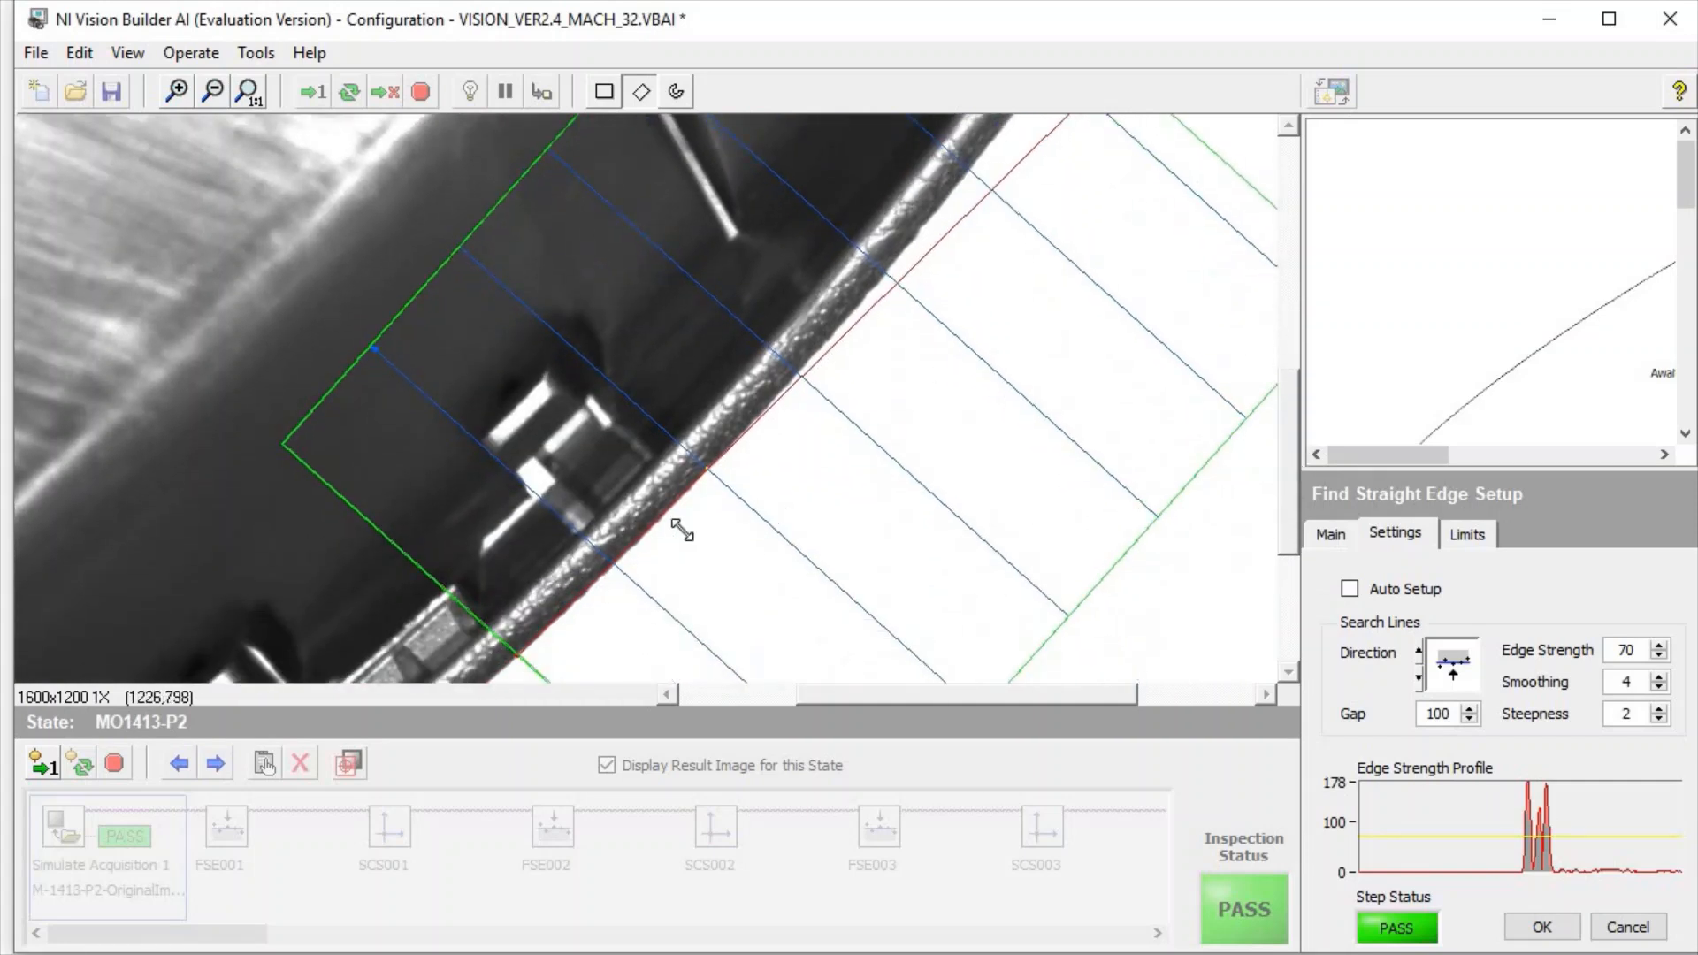
pyautogui.click(681, 529)
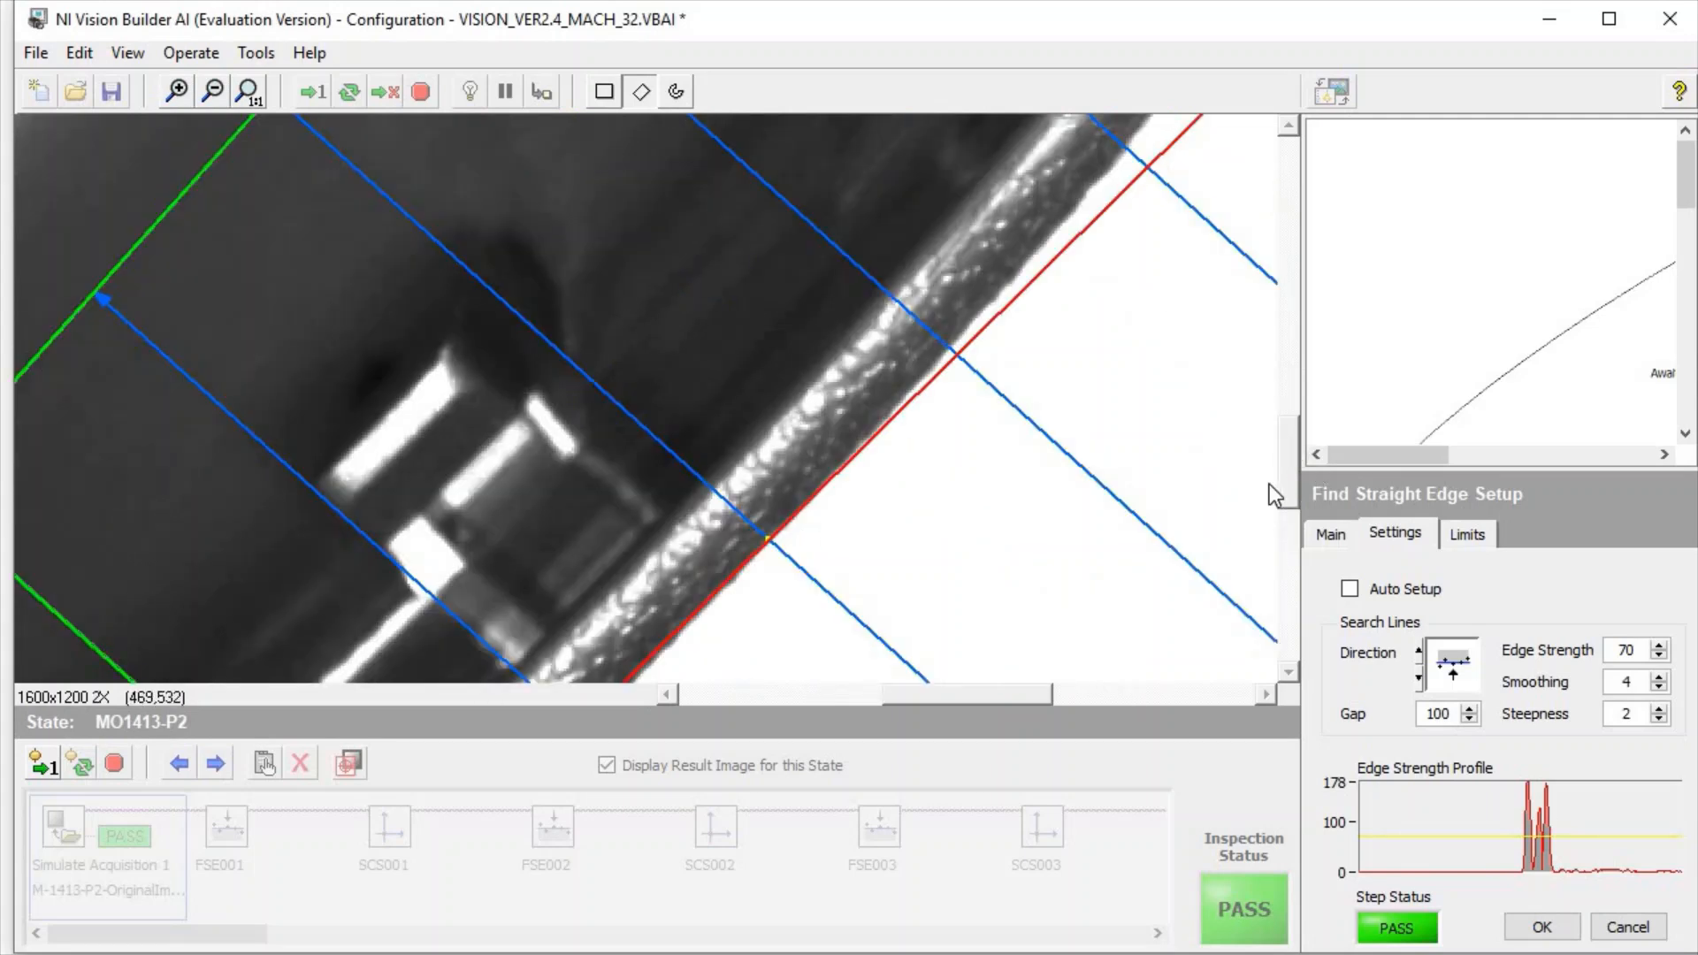
pyautogui.scroll(-3, 1265, 492)
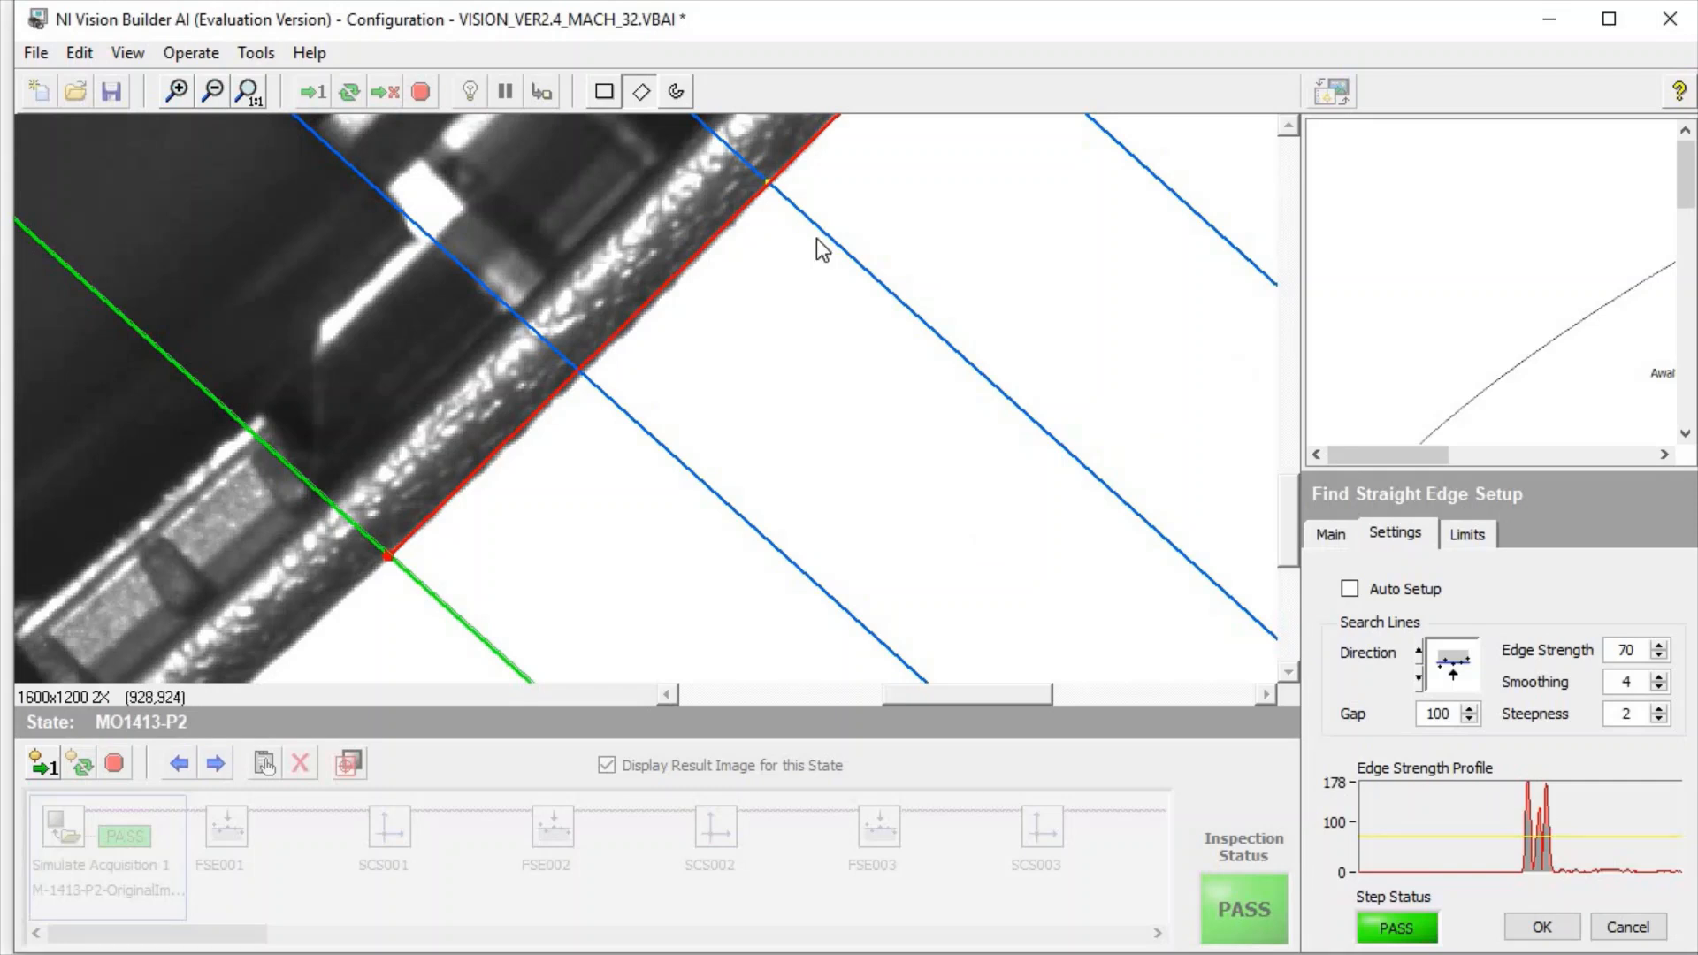
pyautogui.click(213, 91)
pyautogui.click(213, 92)
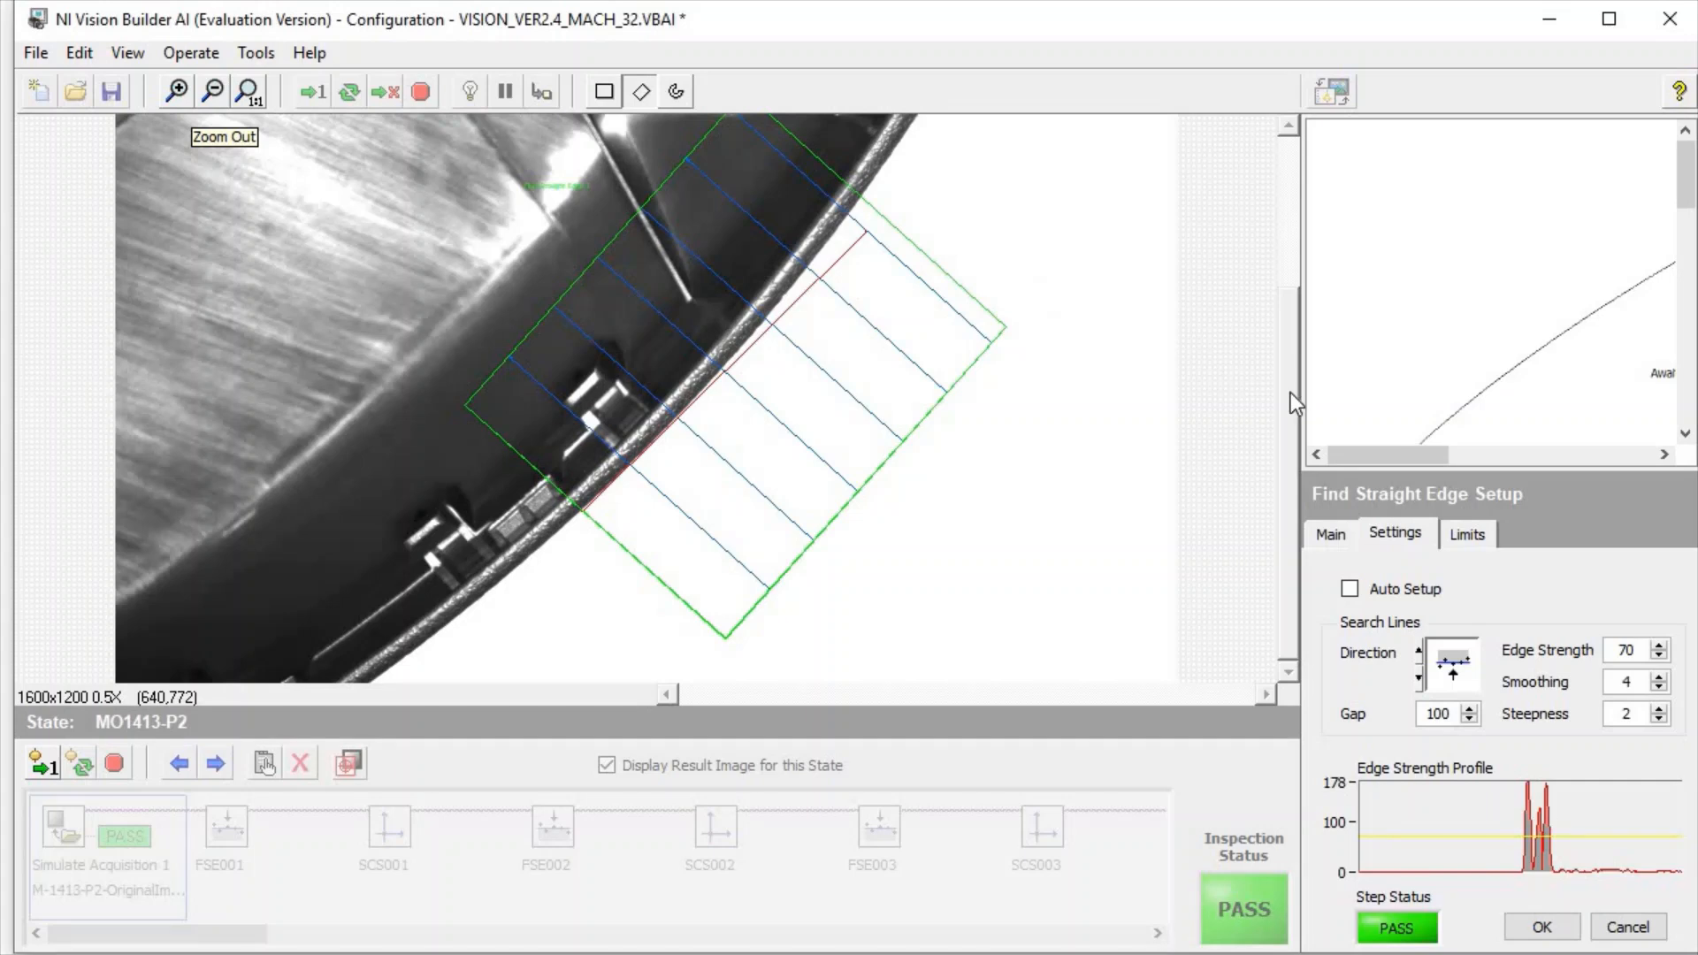
pyautogui.moveTo(1293, 400); pyautogui.dragTo(1283, 368)
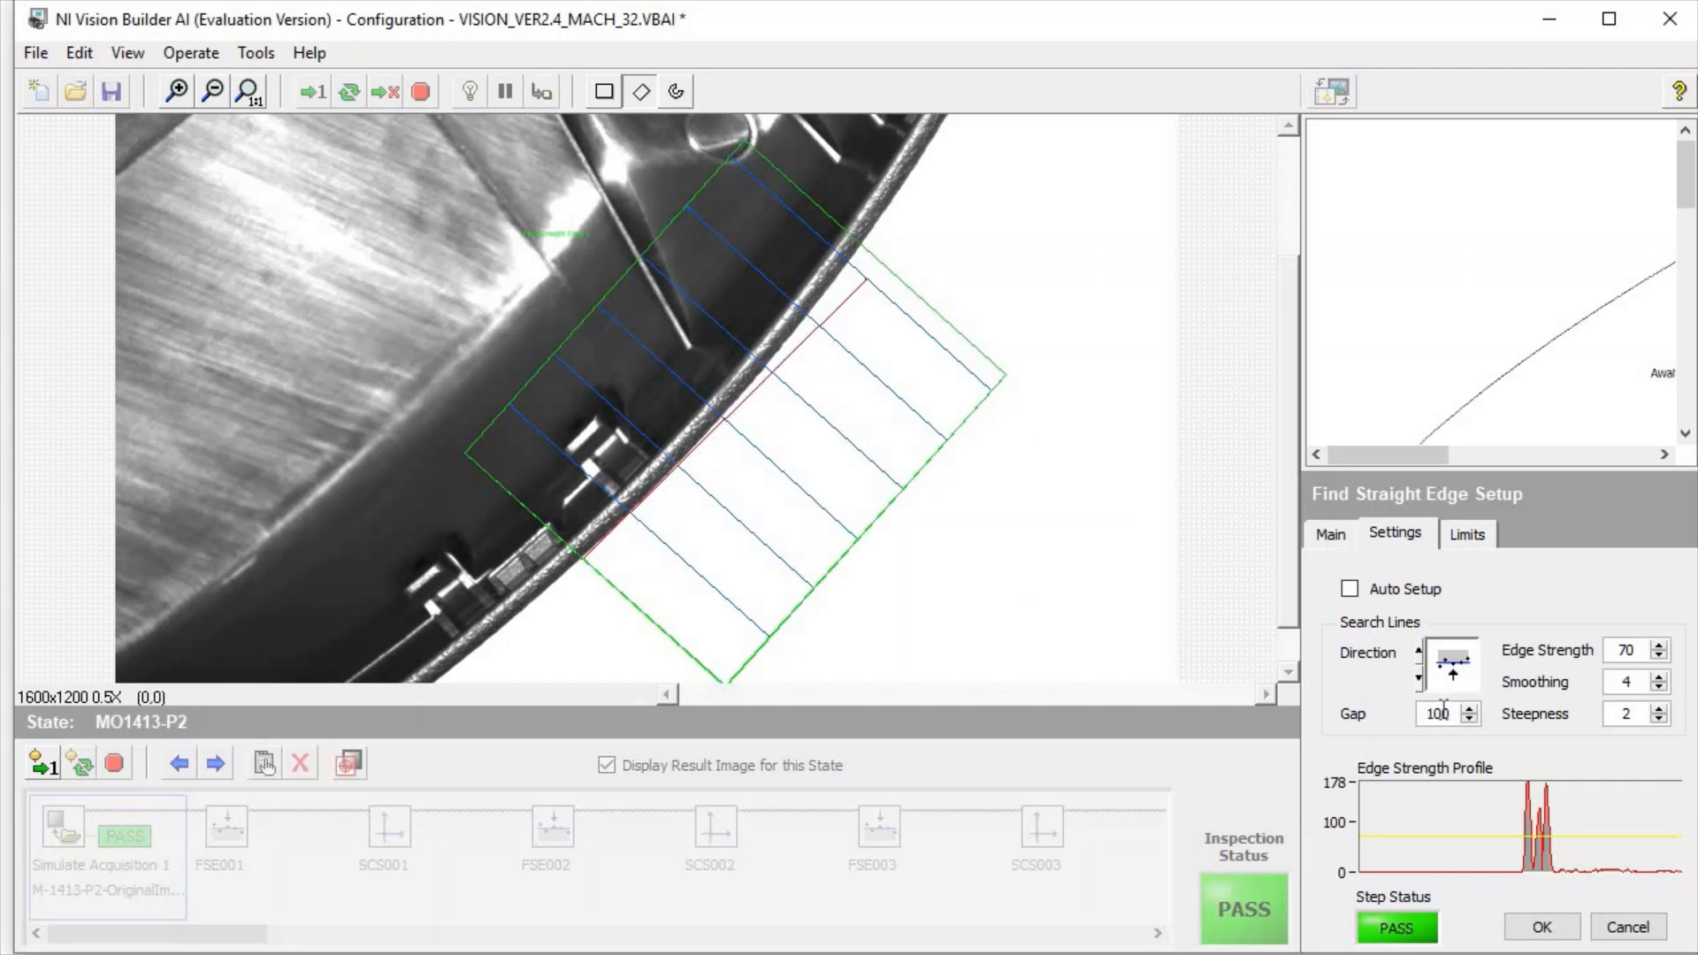
# Widen the search-line gap to 600 and fine-tune it to 630
pyautogui.moveTo(1455, 719); pyautogui.dragTo(1280, 718)
pyautogui.write('600')
pyautogui.click(1626, 652)
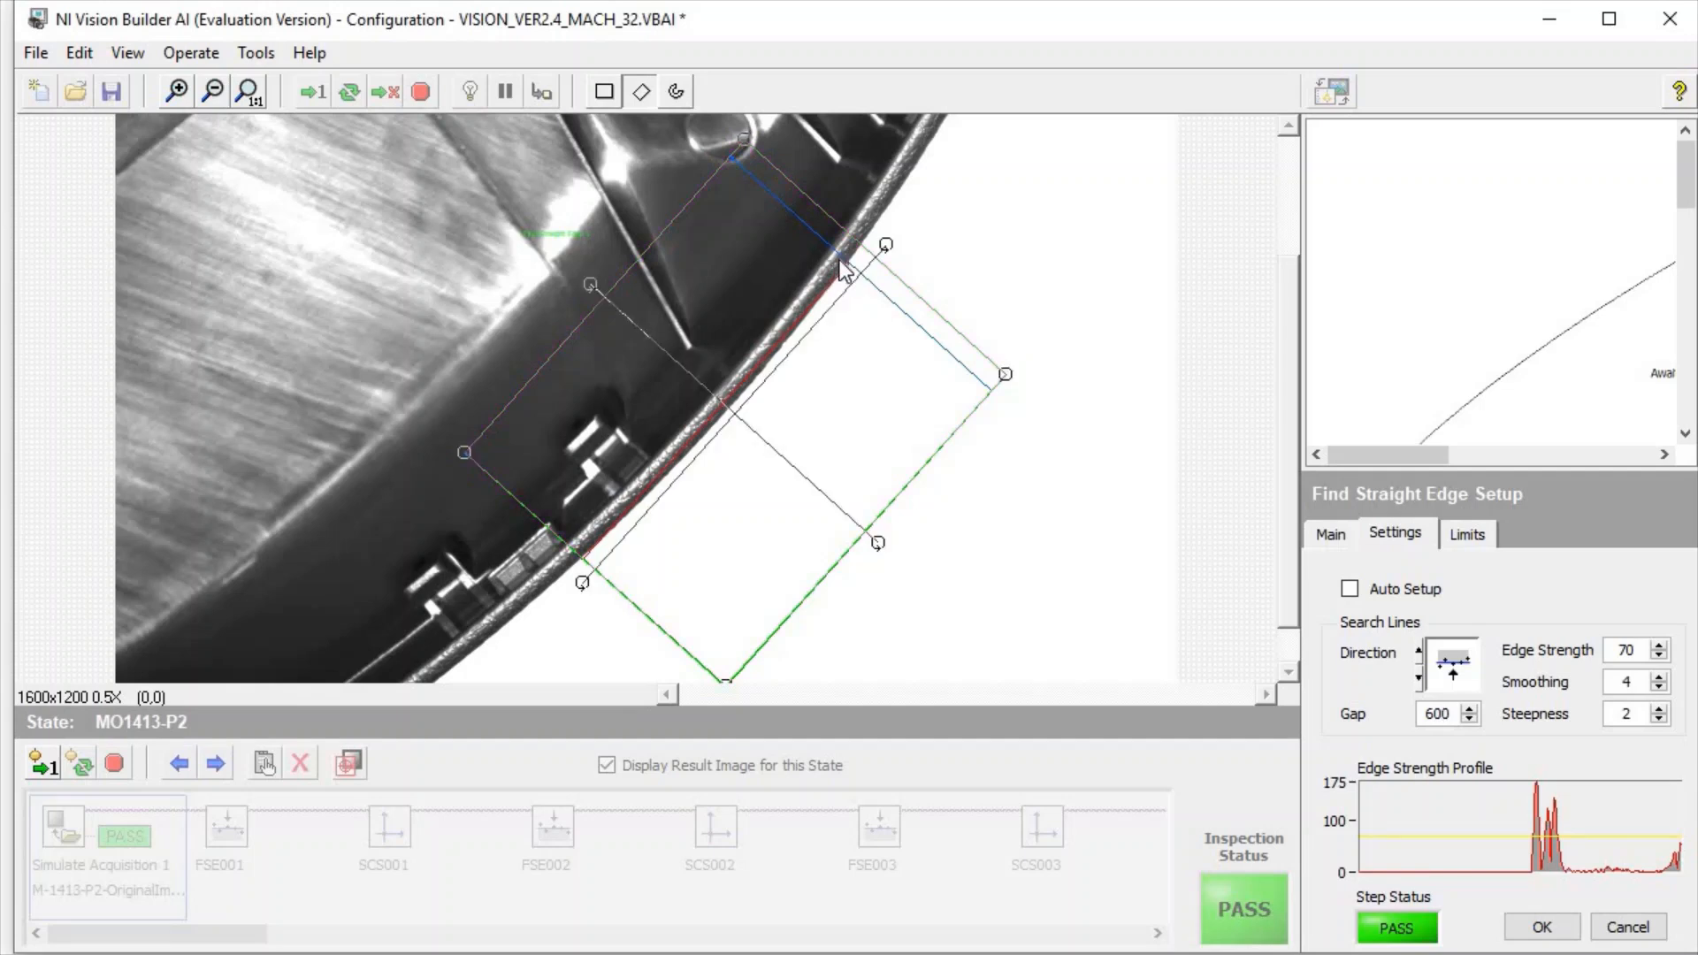
pyautogui.click(1471, 719)
pyautogui.click(1471, 719)
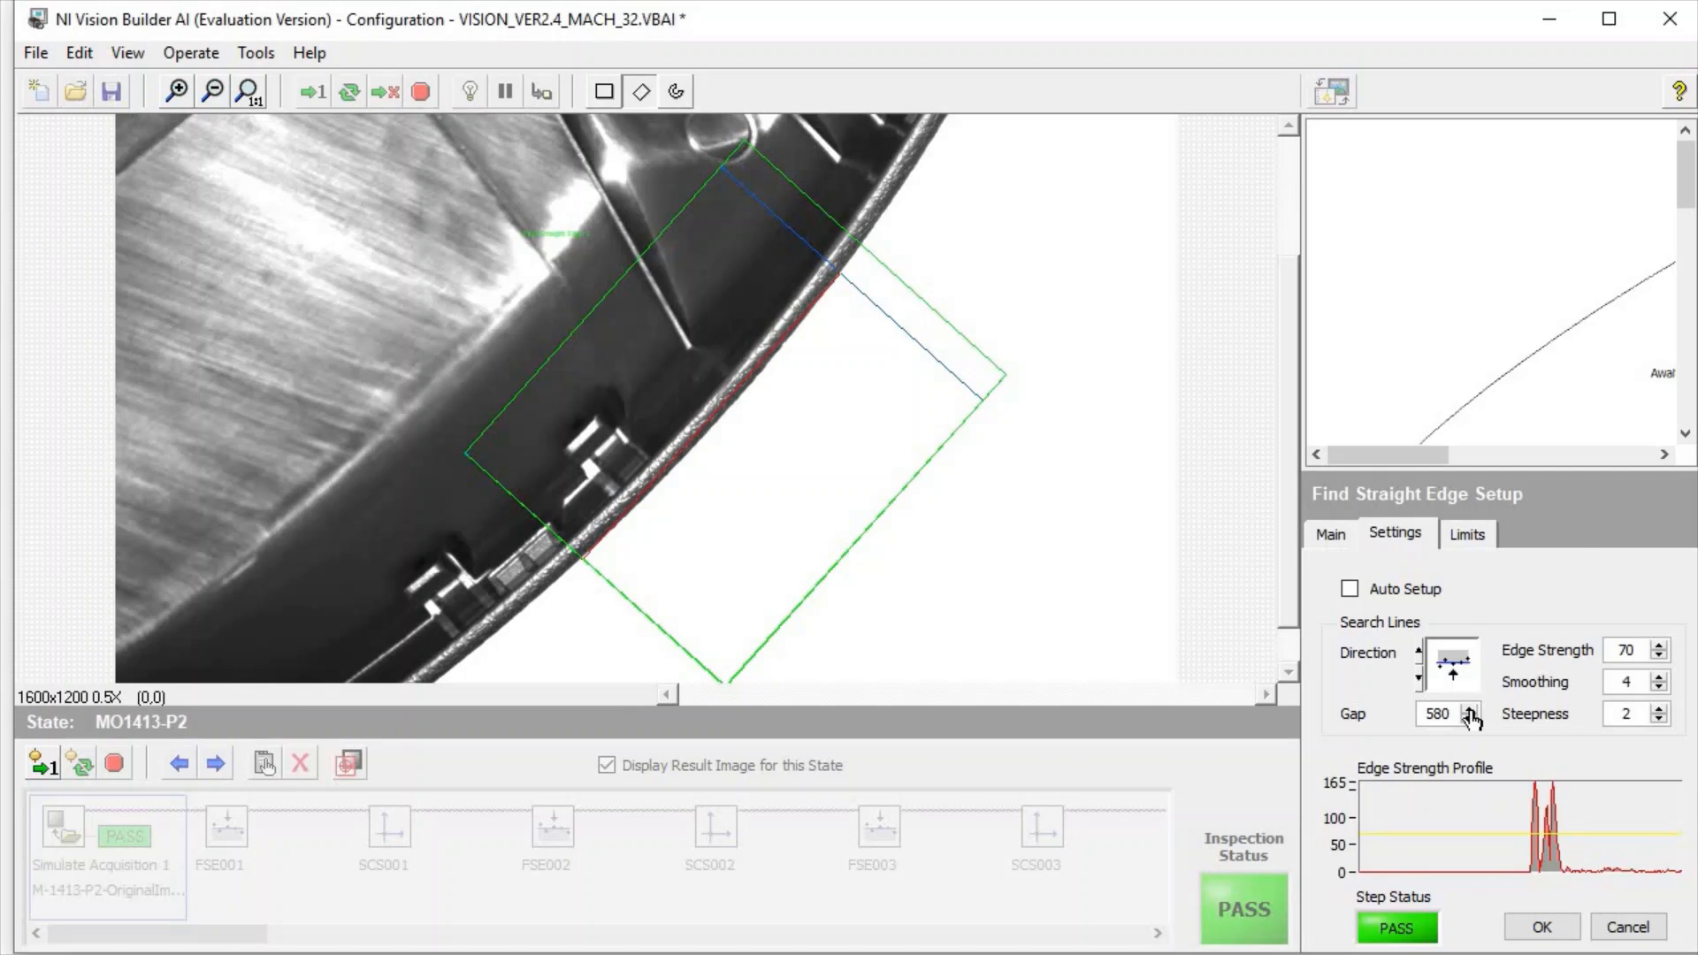
pyautogui.click(1470, 709)
pyautogui.click(1469, 709)
pyautogui.click(1469, 709)
pyautogui.click(1469, 709)
pyautogui.click(1469, 708)
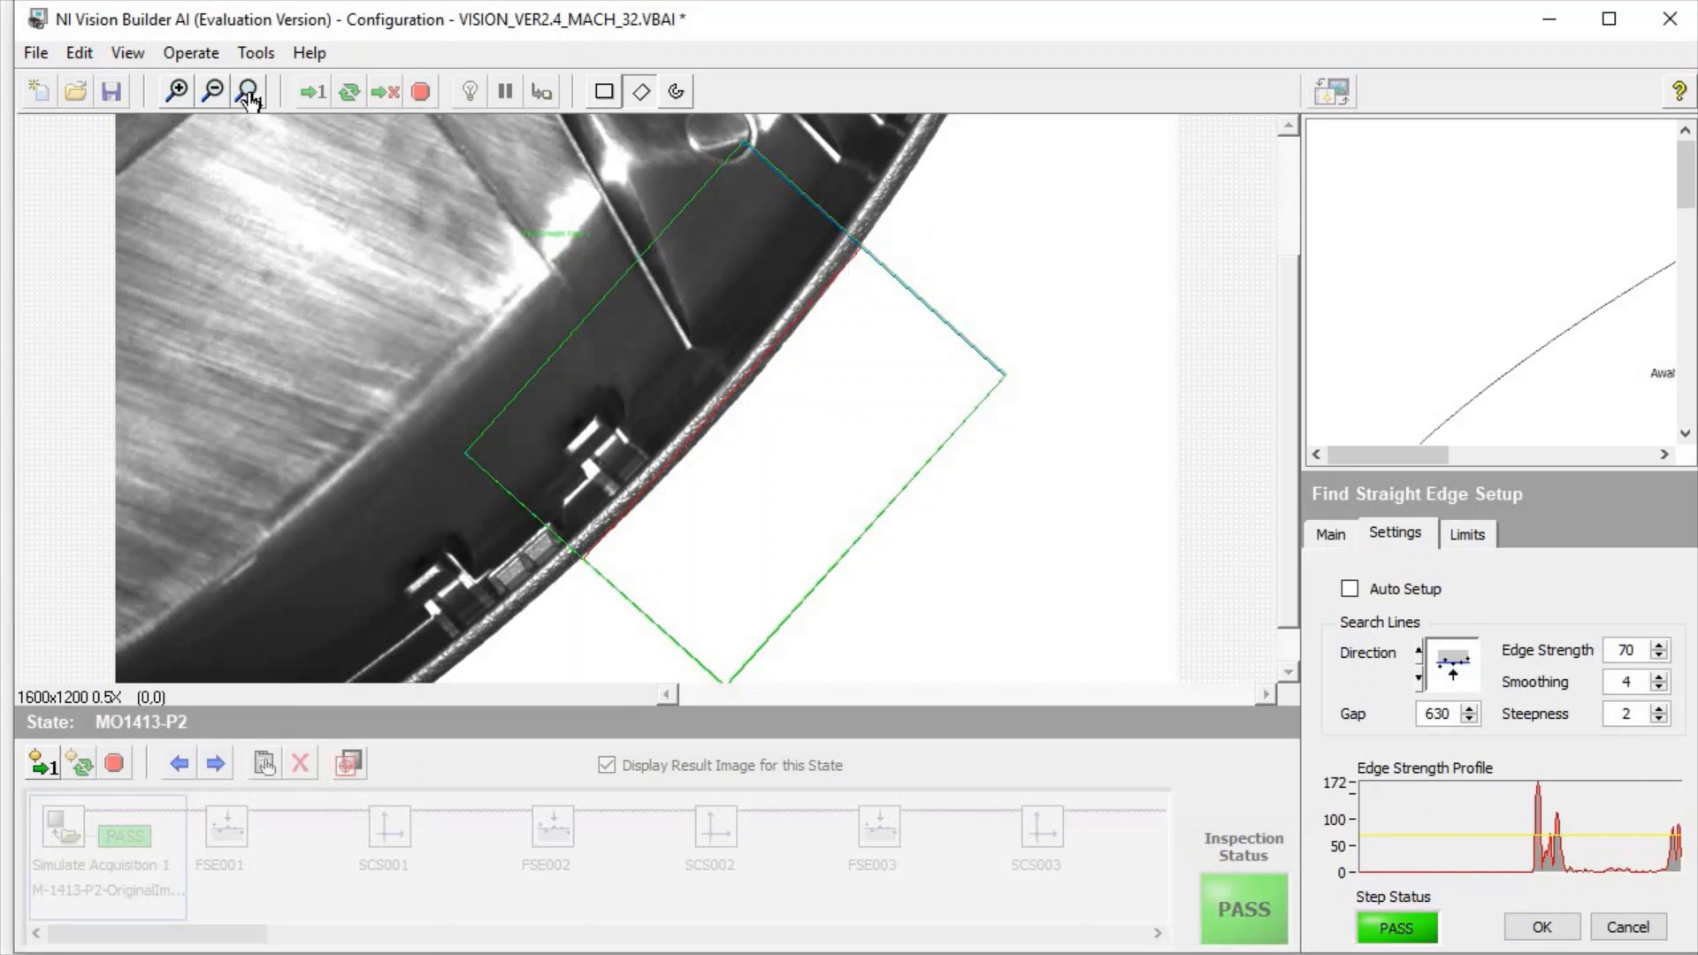
pyautogui.click(213, 92)
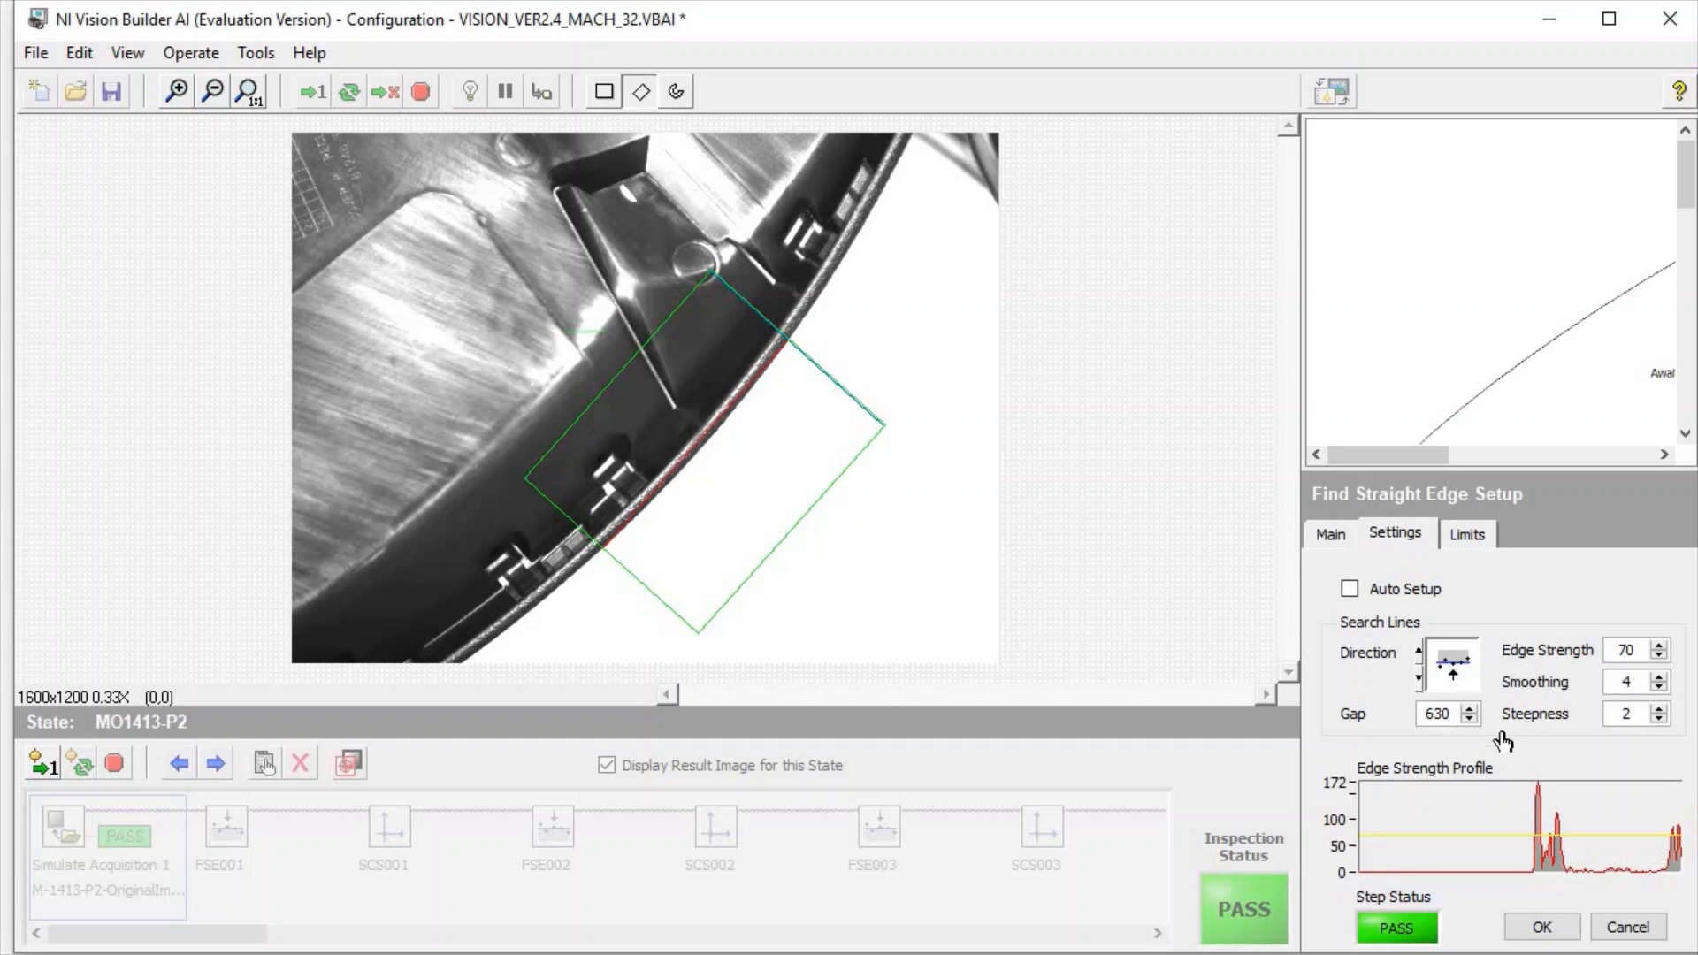
# Check the new edge step's pass limits, leave them all disabled, and accept the step
pyautogui.click(1468, 537)
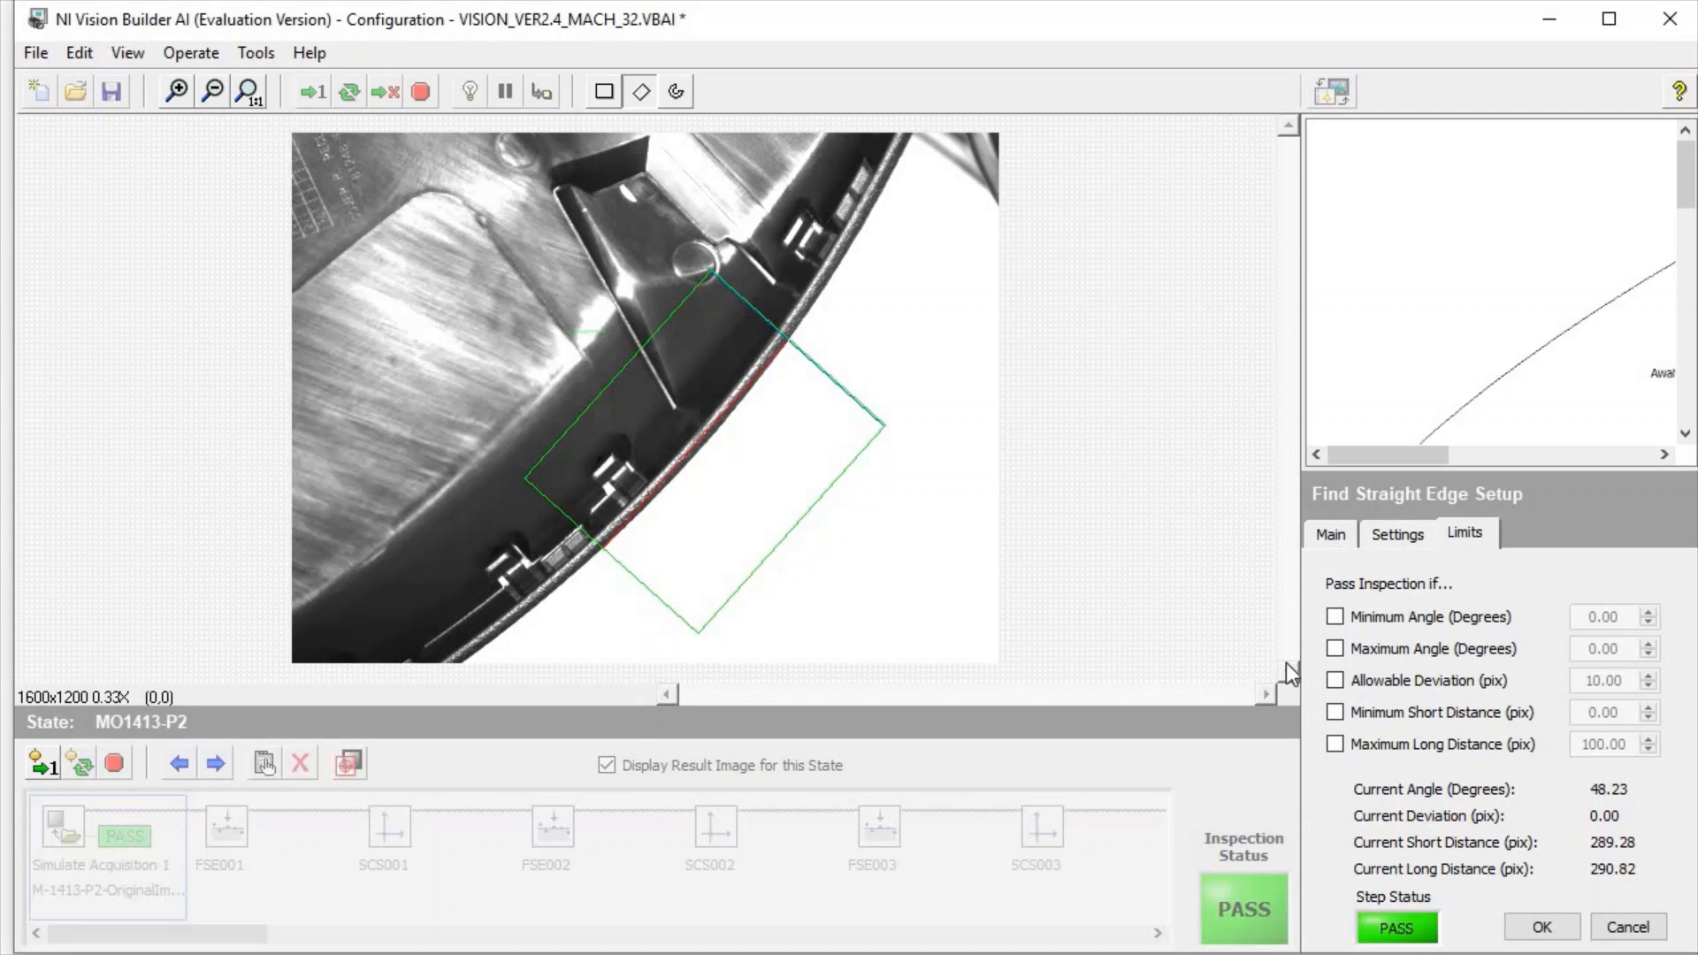
pyautogui.click(635, 392)
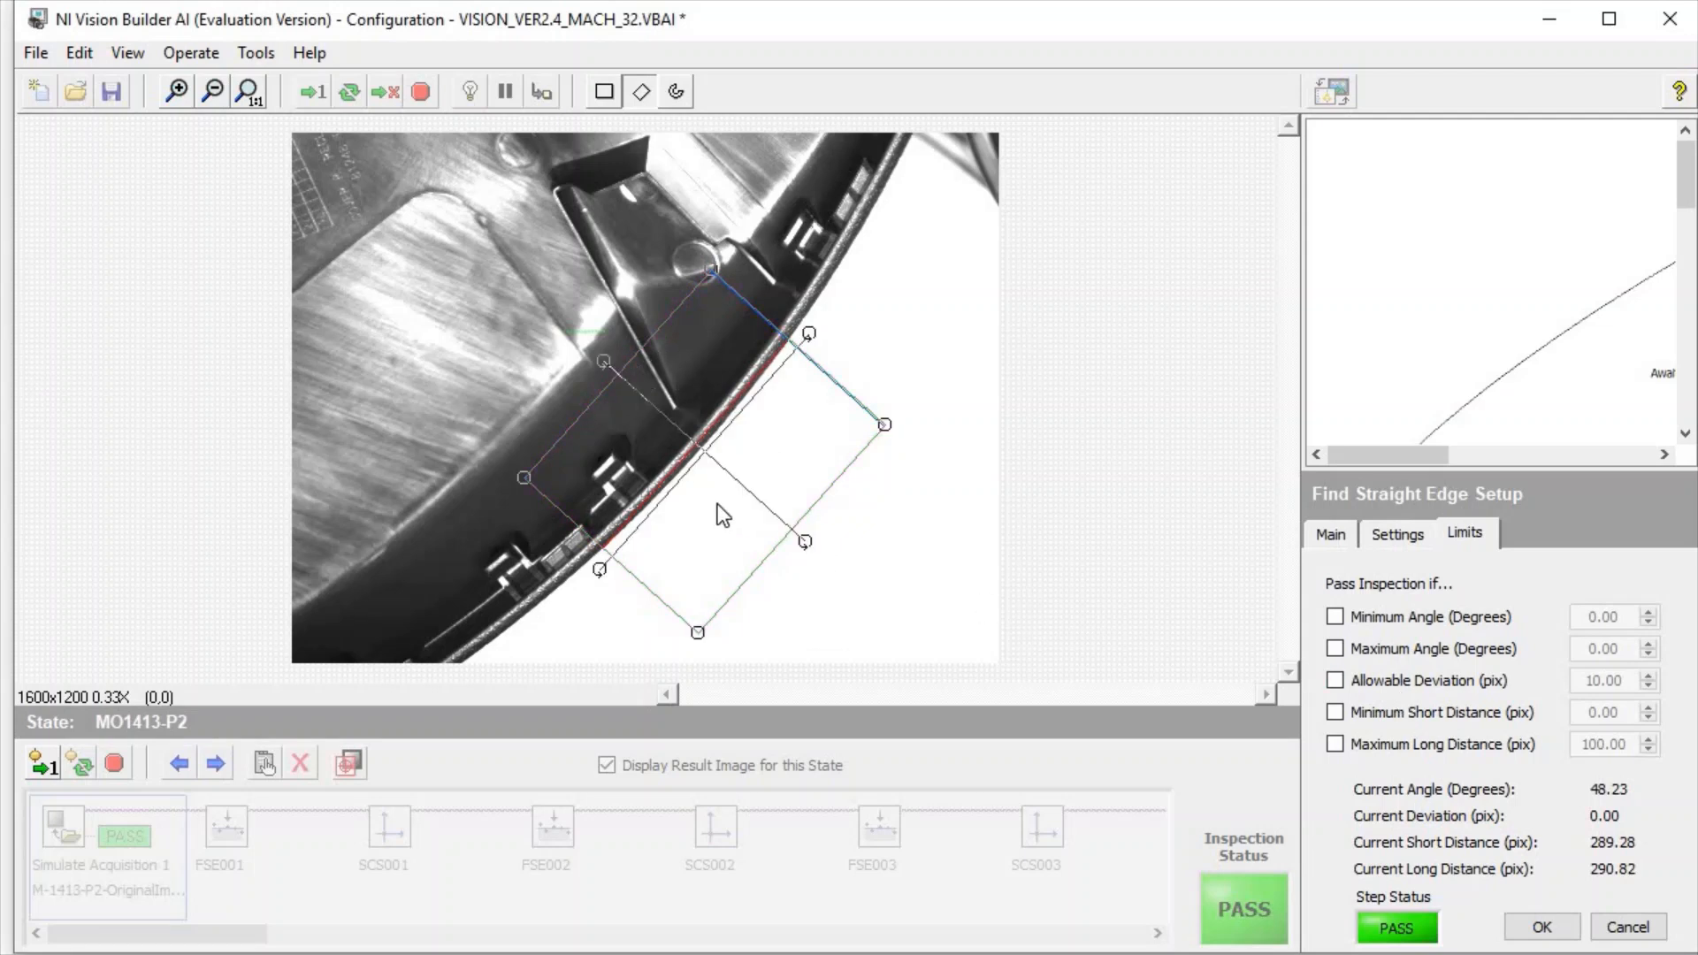
pyautogui.click(802, 427)
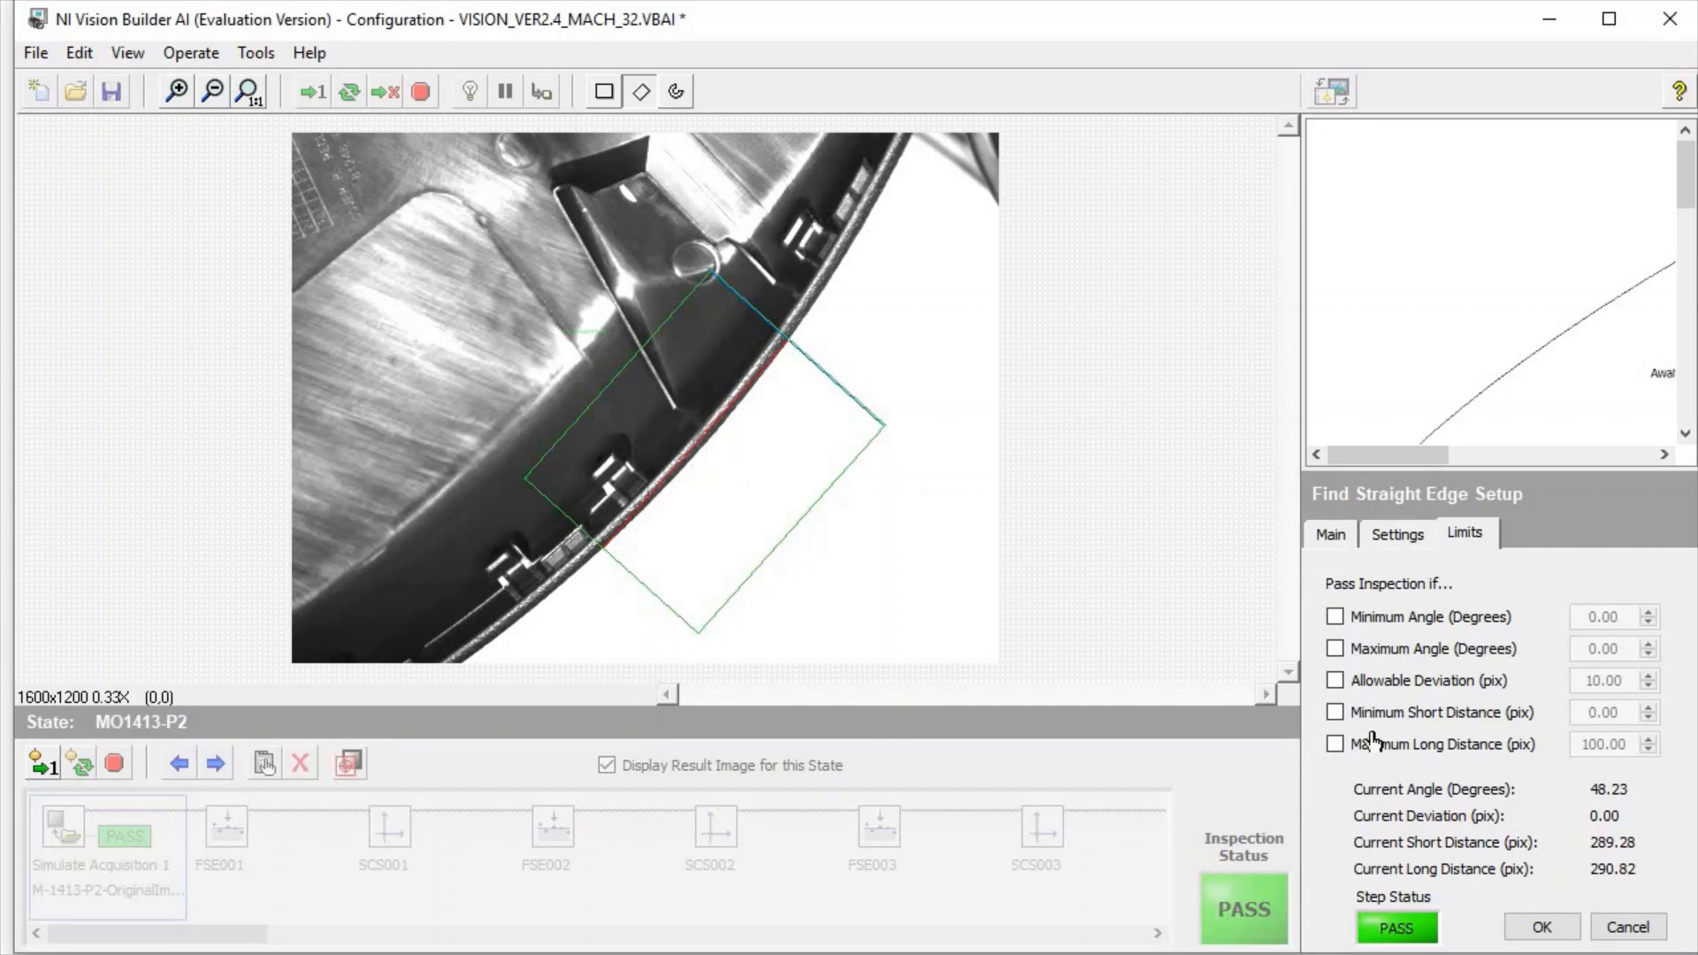
pyautogui.click(1544, 929)
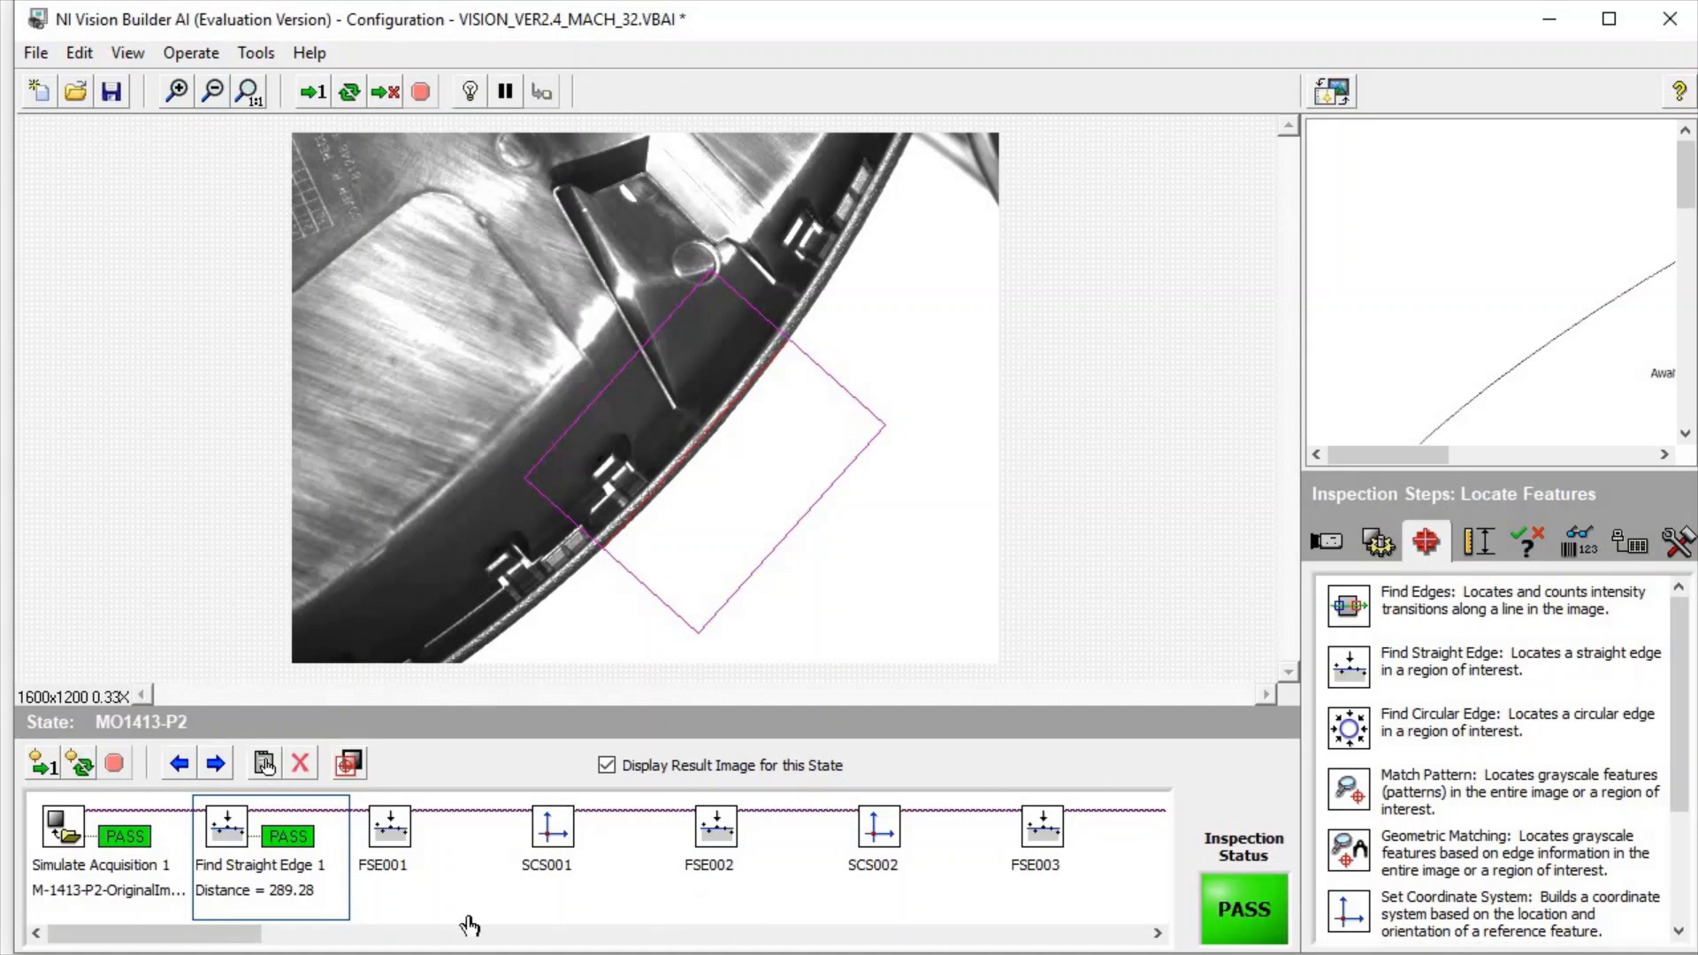
# Review the FSE001 step's search region, search-line settings and limits for comparison, and close its setup unchanged
pyautogui.doubleClick(393, 857)
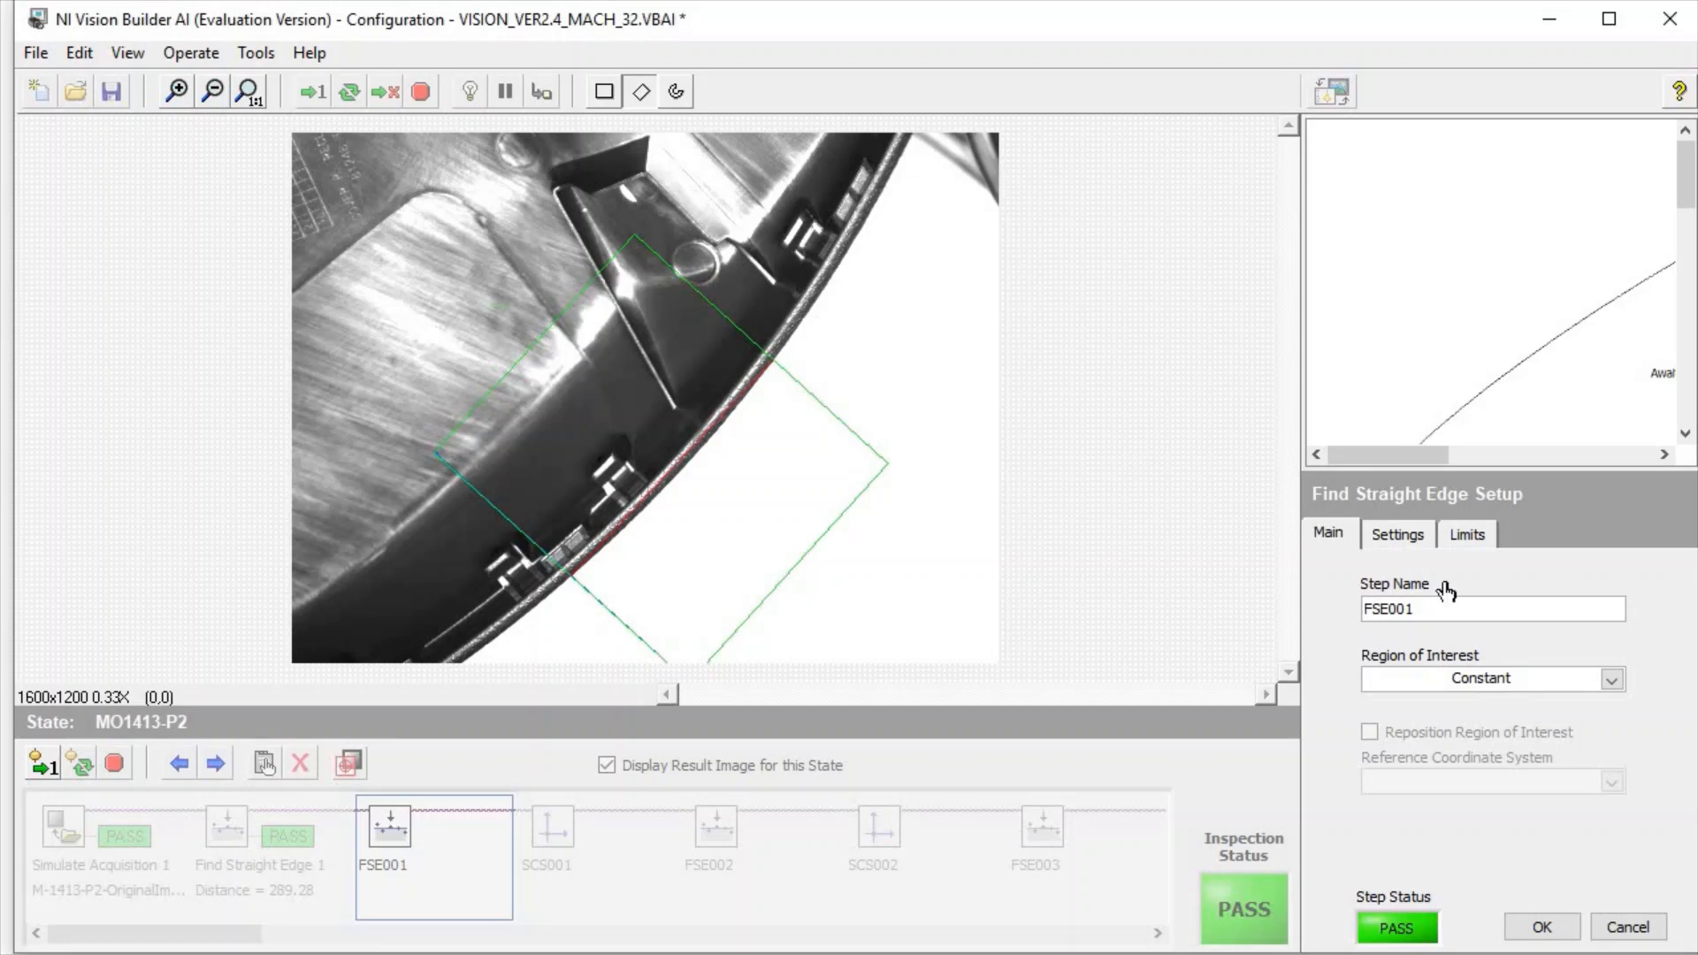
pyautogui.click(1399, 535)
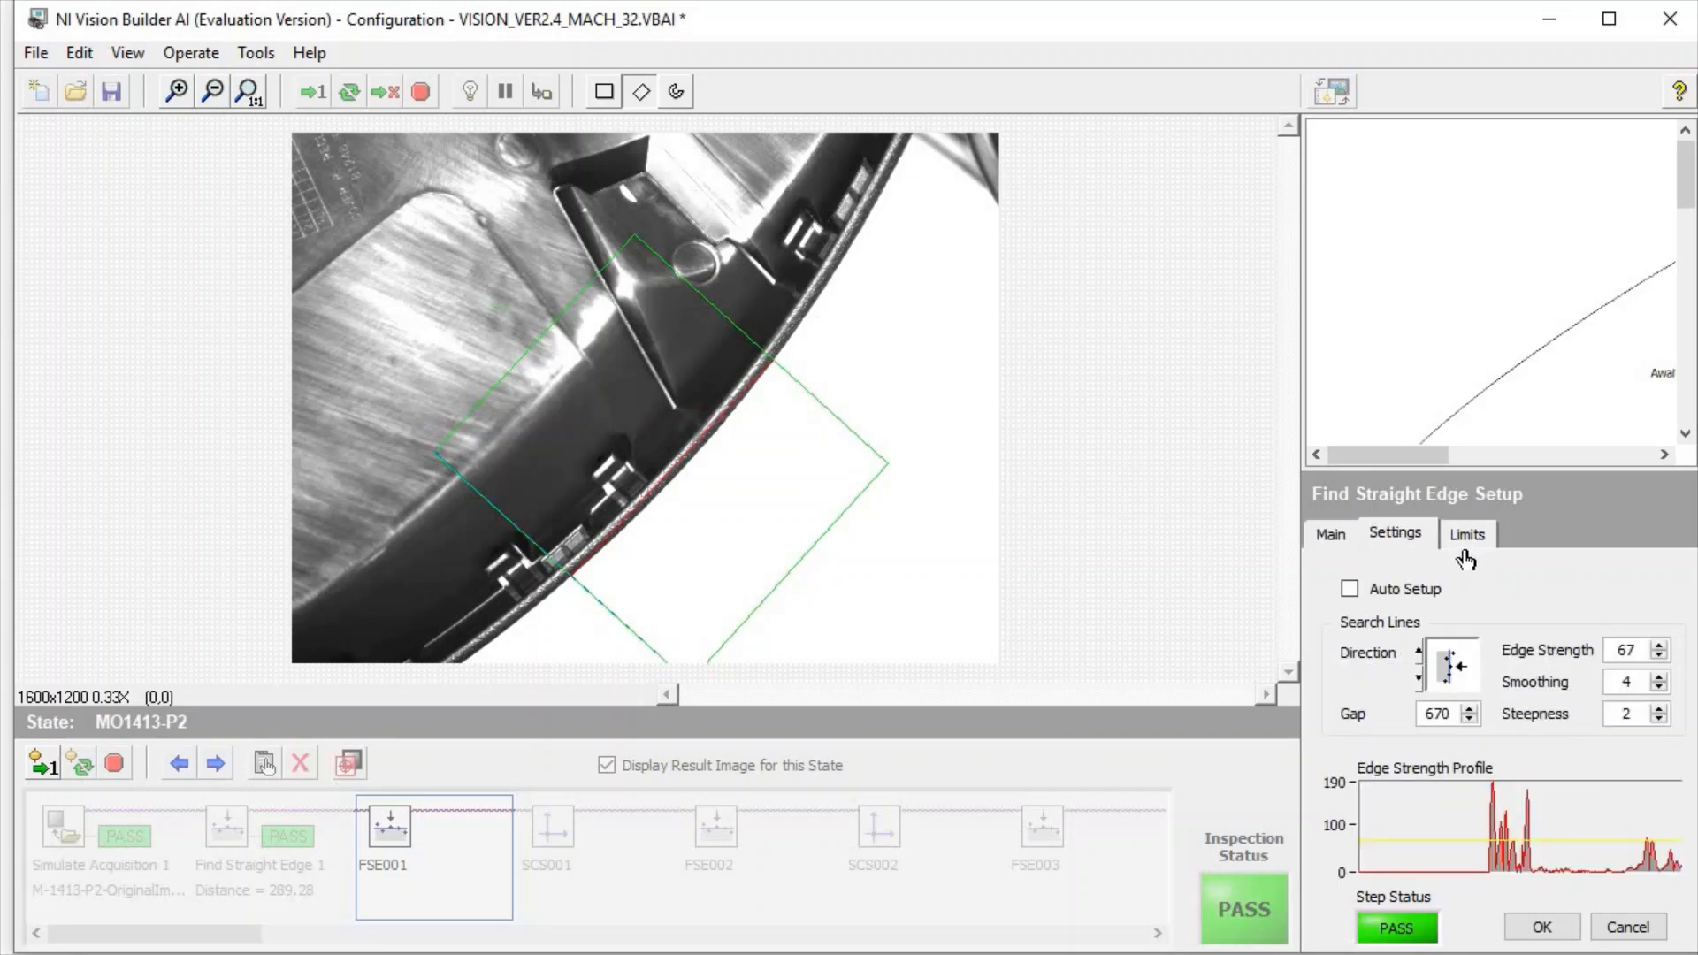
pyautogui.click(1464, 547)
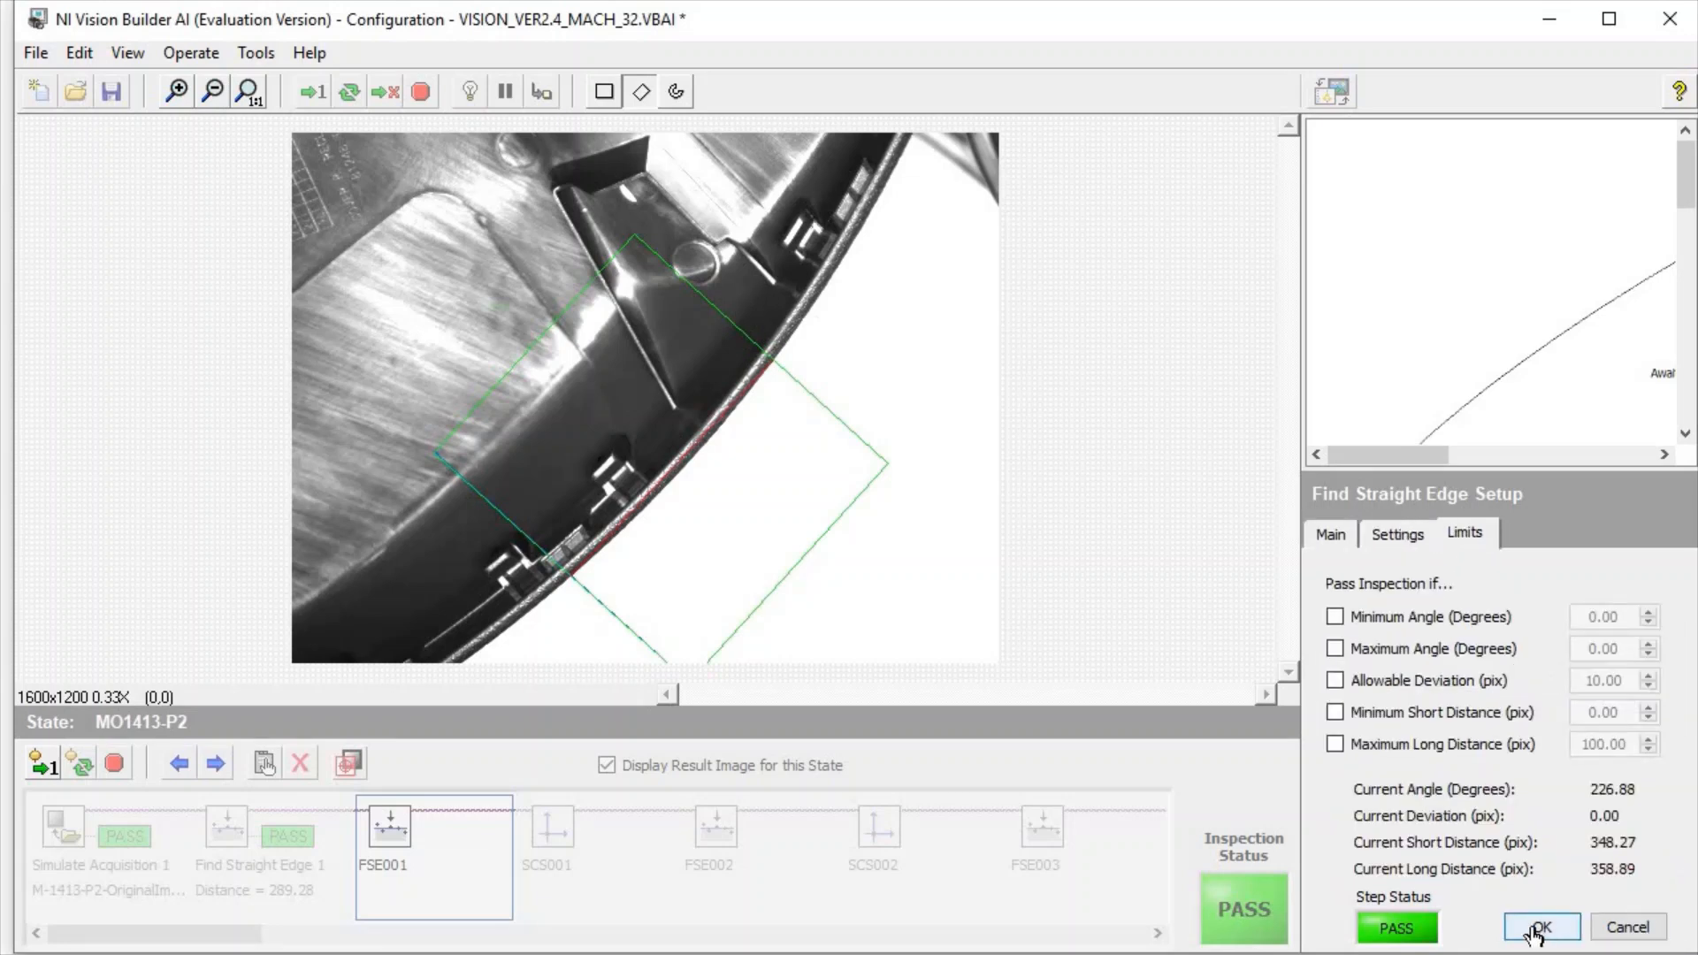
pyautogui.click(1539, 927)
# Check which edge point and angle the SCS001 coordinate system uses for its origin and X-axis, and close its setup
pyautogui.doubleClick(552, 831)
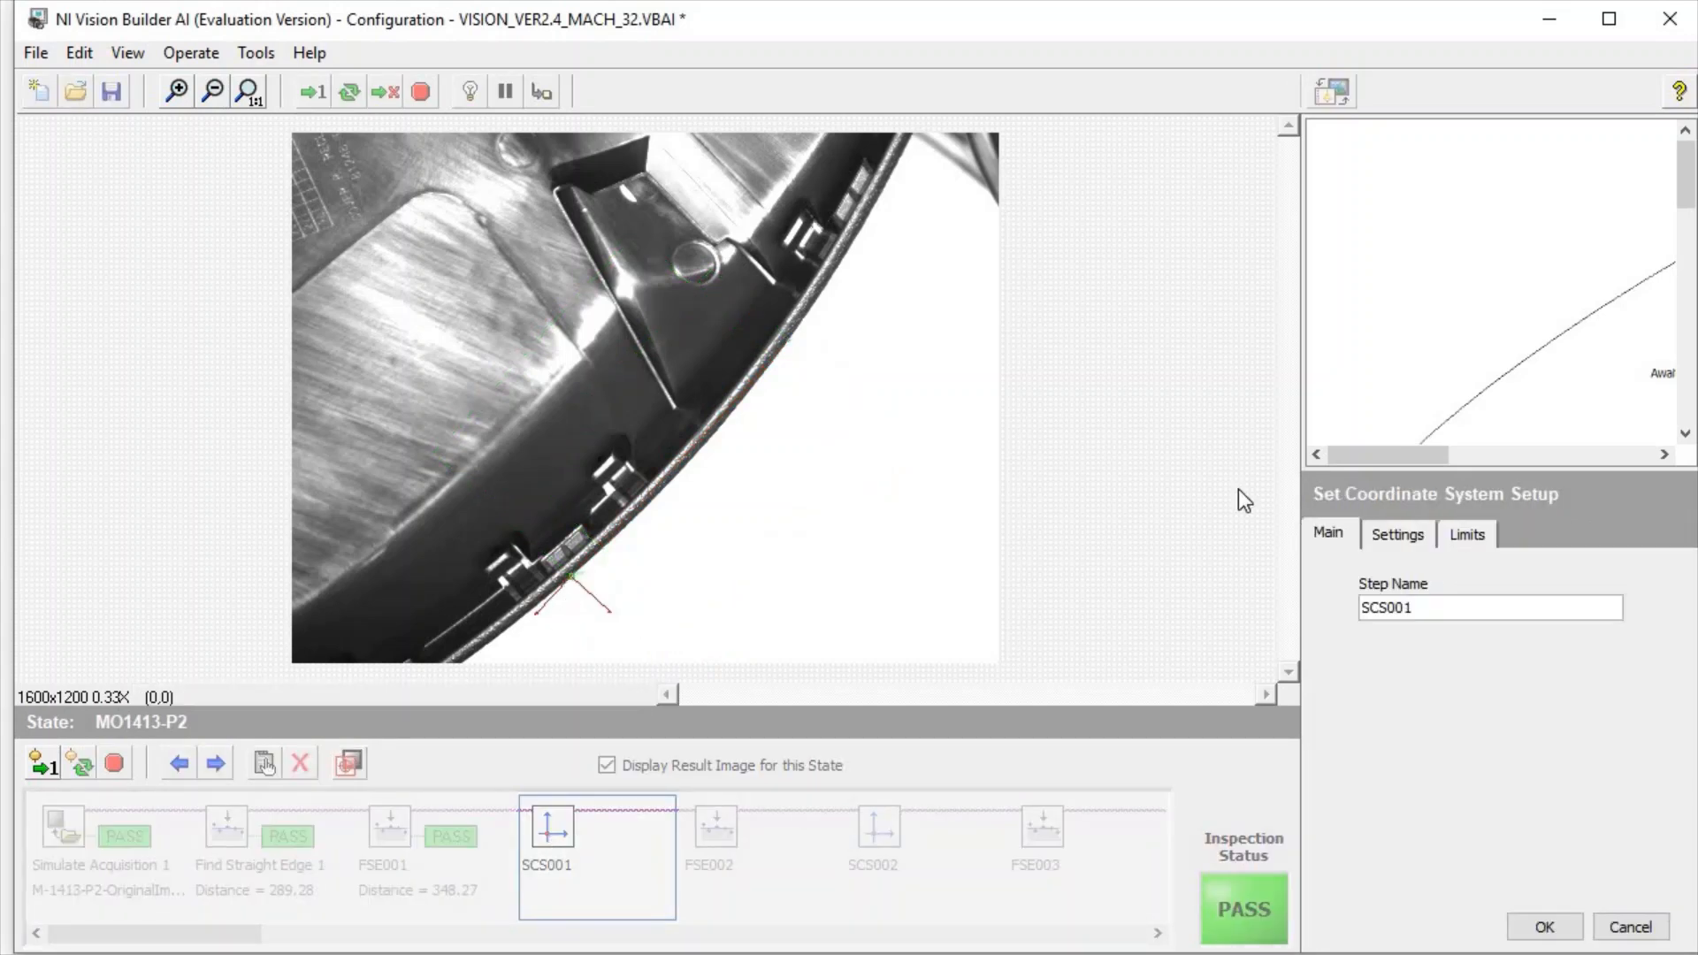
pyautogui.click(1405, 536)
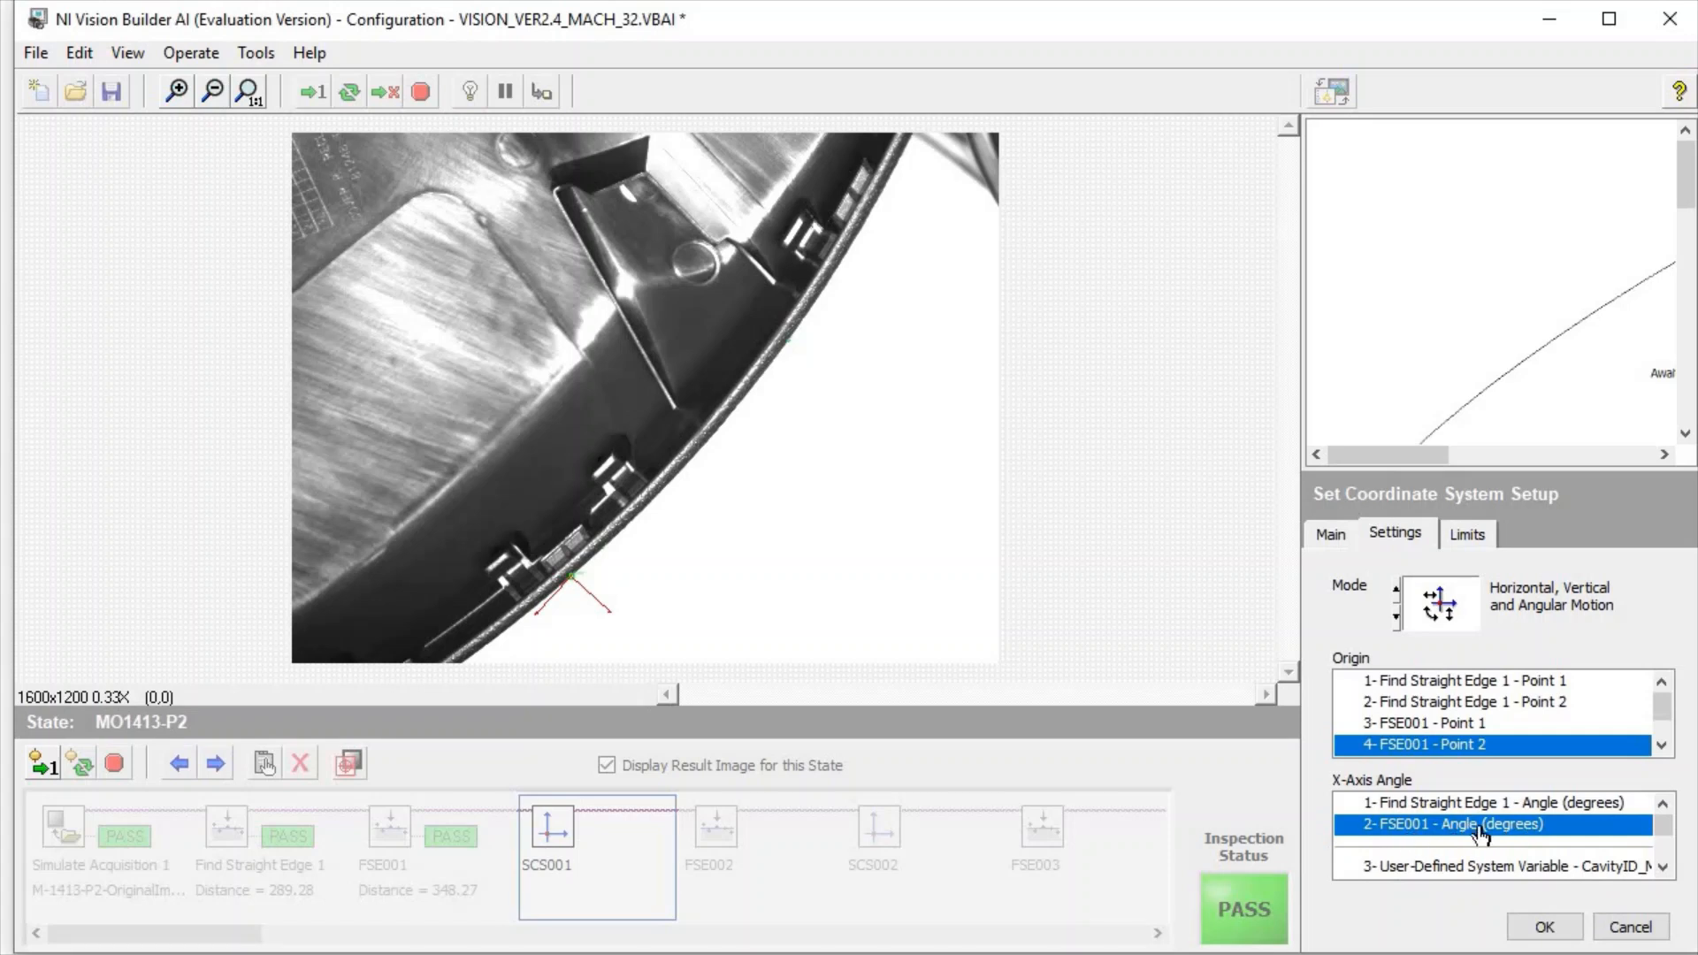
pyautogui.click(1544, 927)
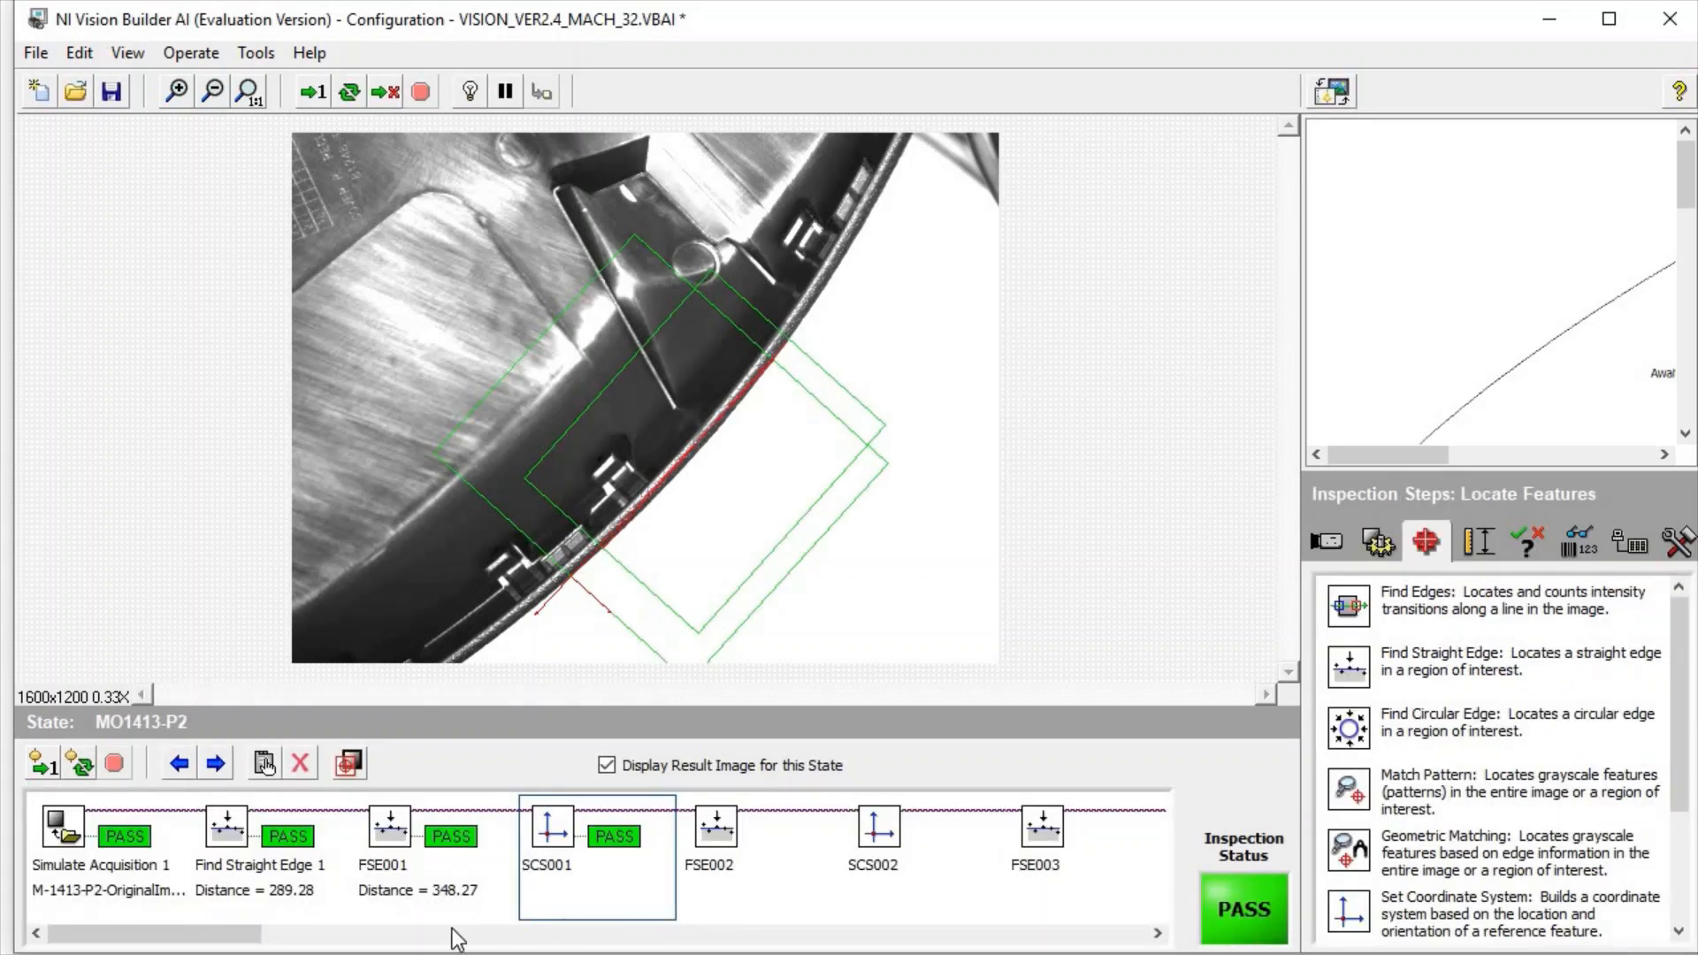
# Examine where the FSE002 step's narrow search region crosses the slanted rib, and its SCS001 reference
pyautogui.moveTo(228, 940); pyautogui.dragTo(289, 940)
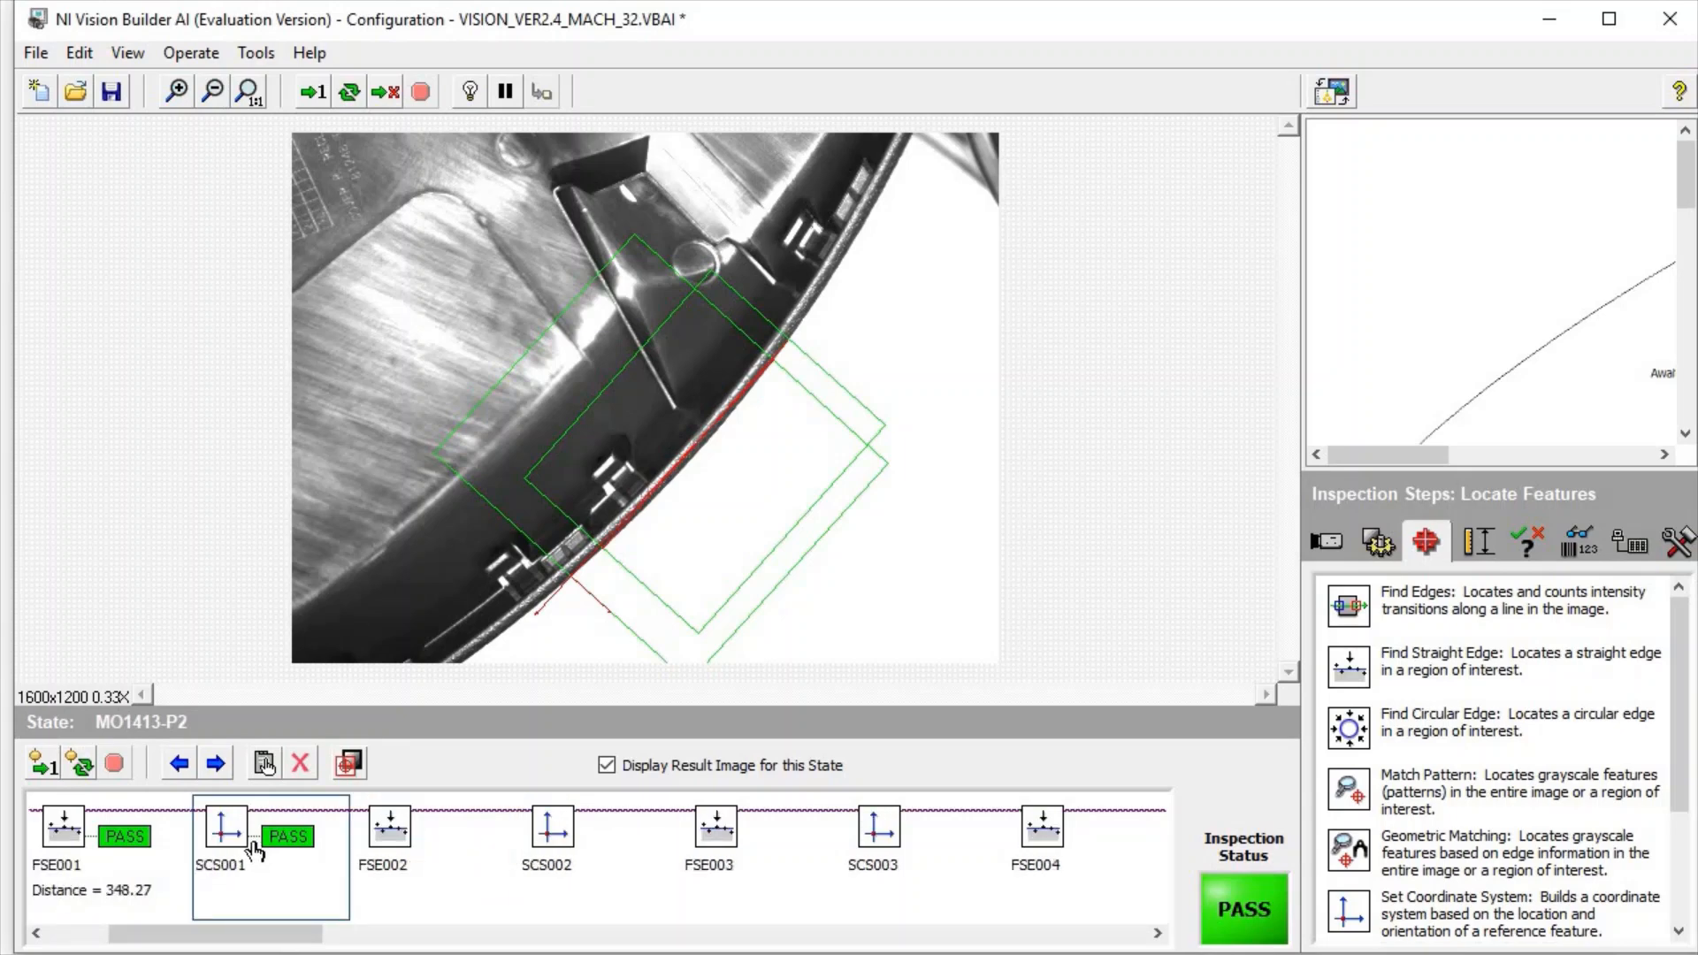
pyautogui.doubleClick(400, 838)
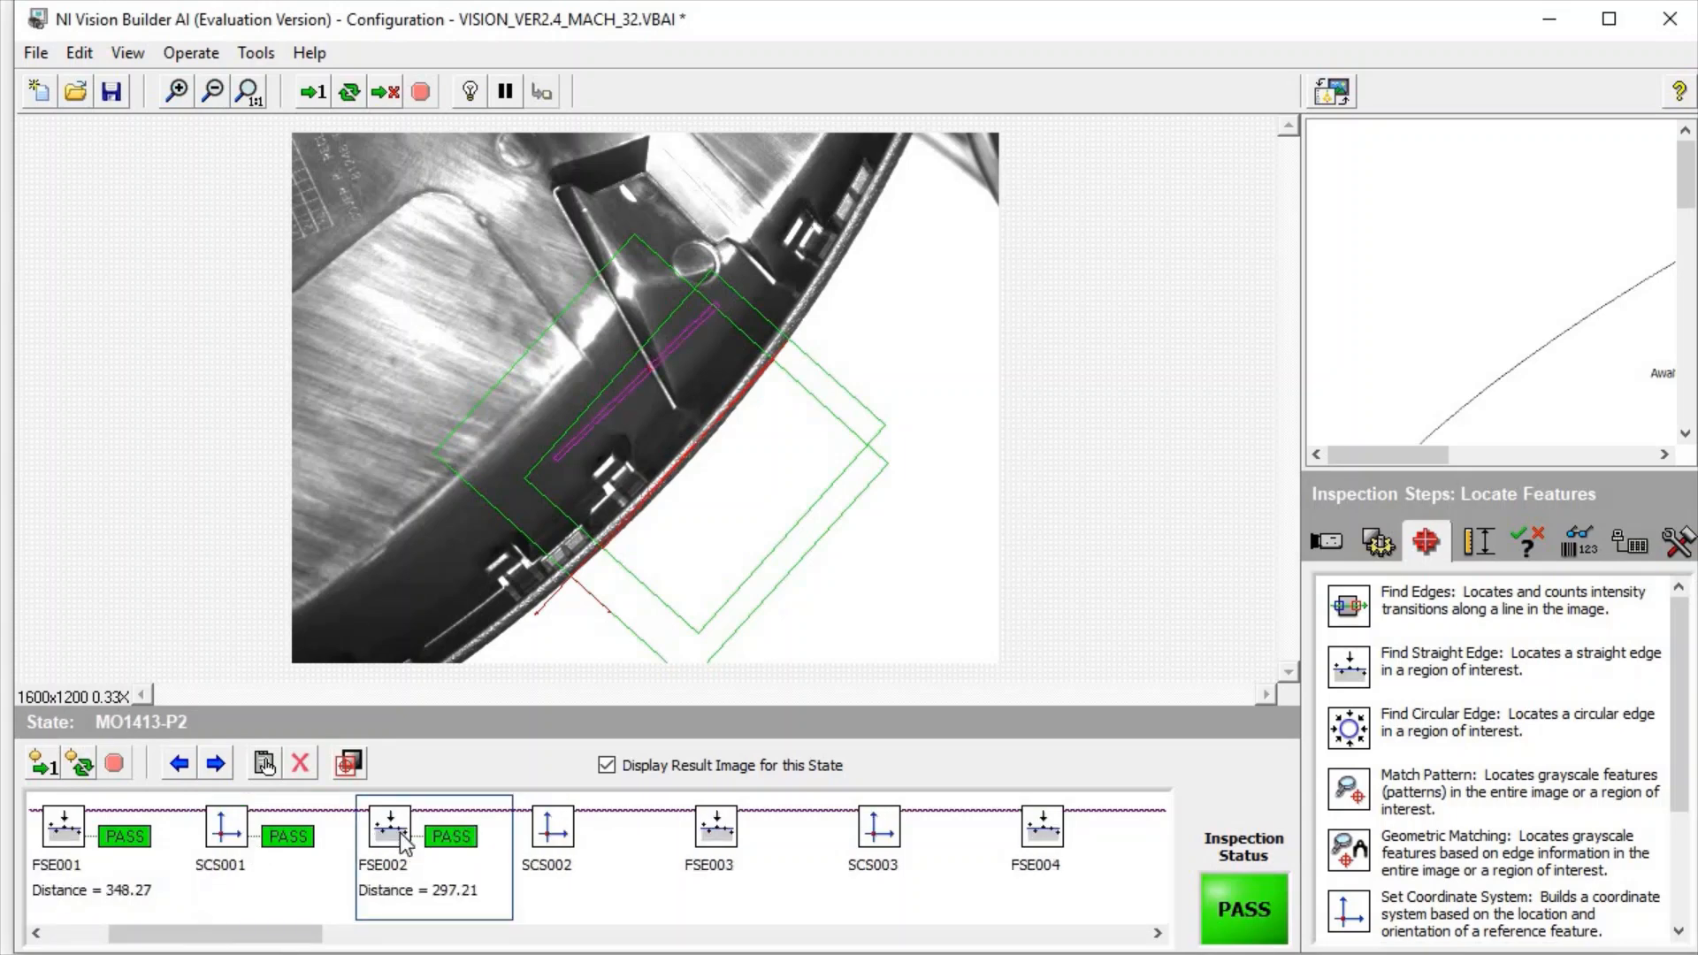
pyautogui.click(177, 91)
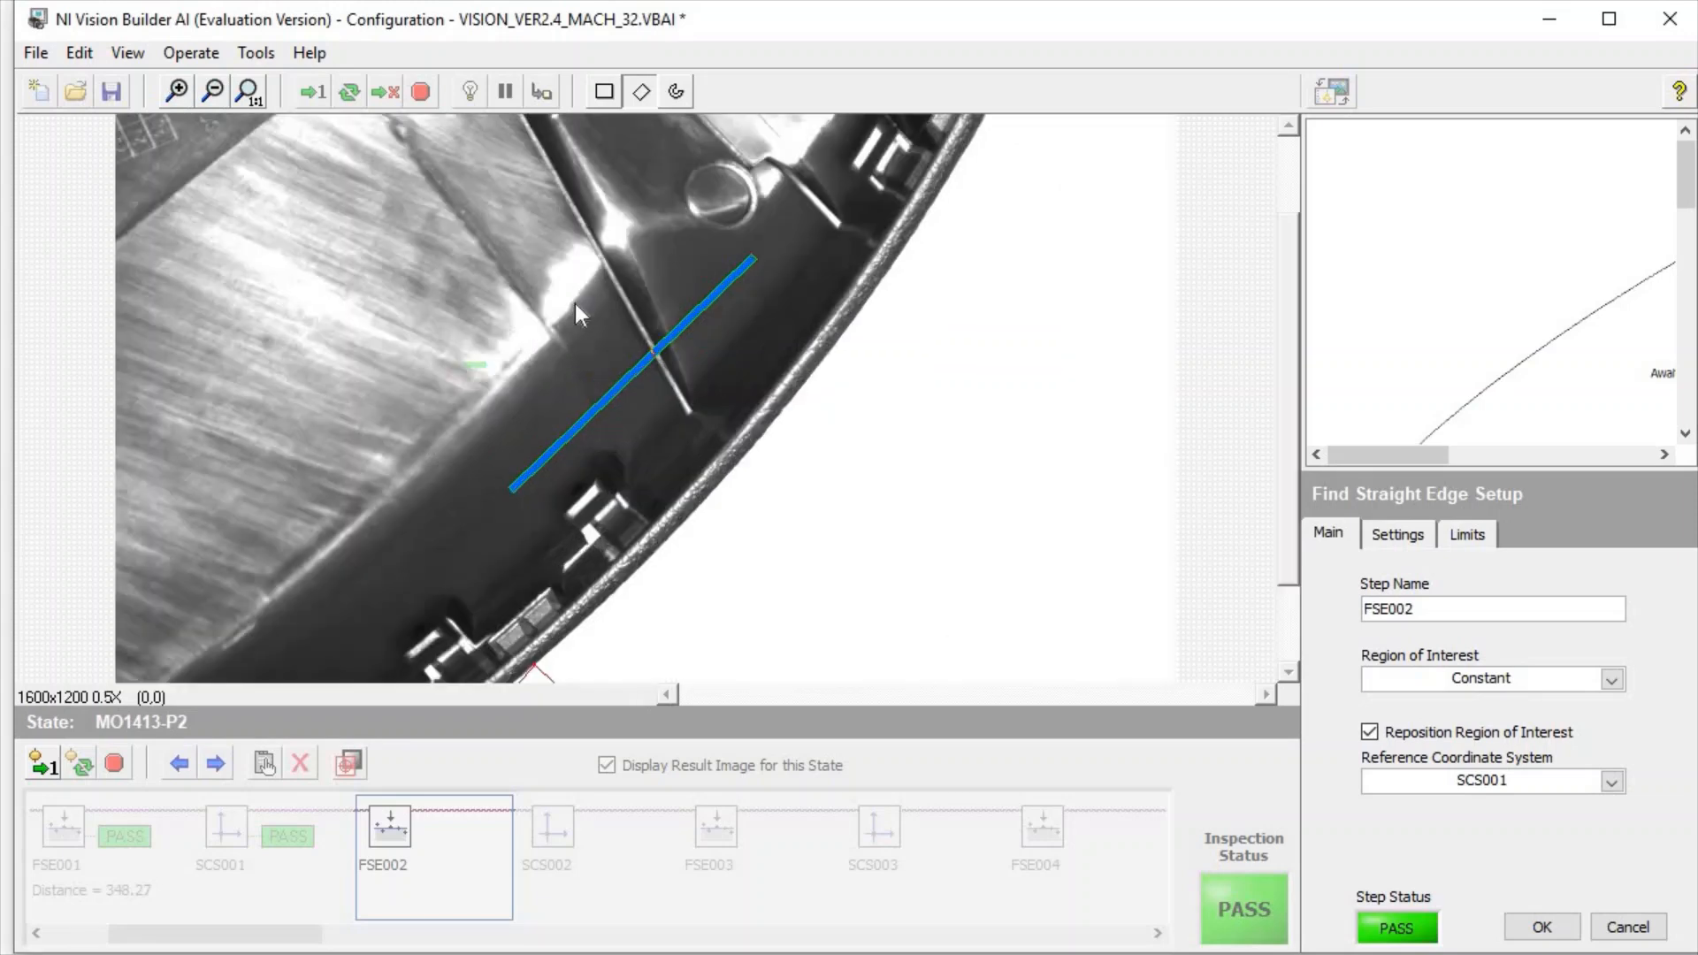
pyautogui.scroll(3, 1205, 299)
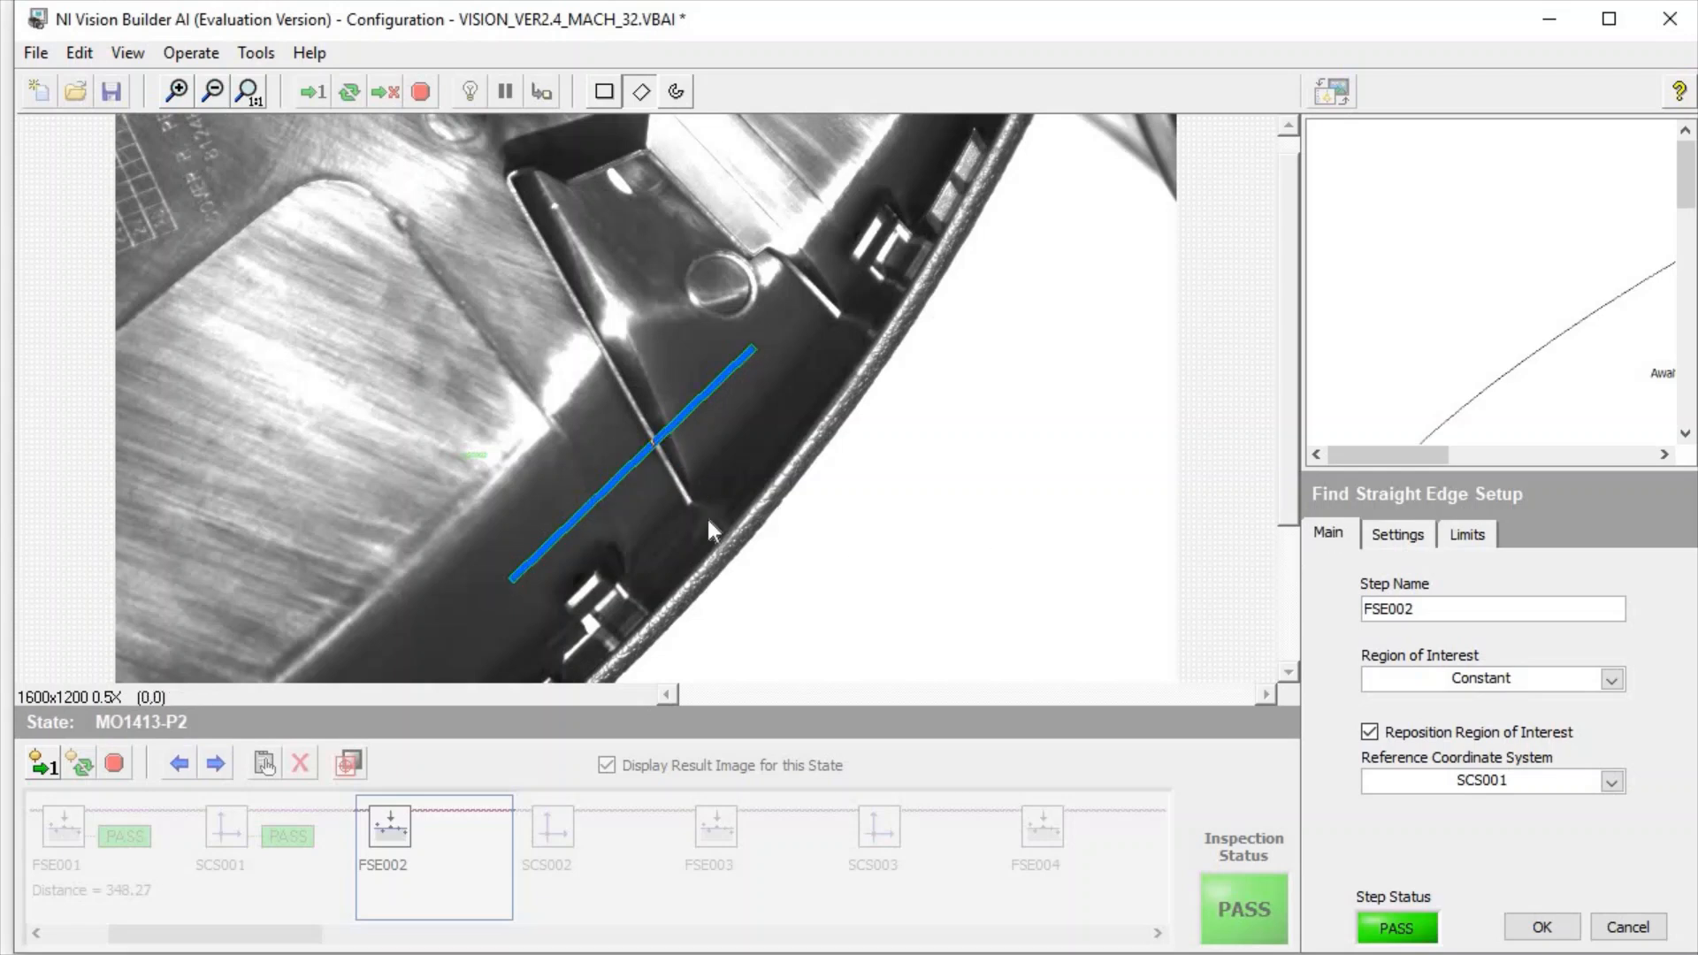
pyautogui.click(167, 94)
pyautogui.click(168, 94)
pyautogui.click(167, 95)
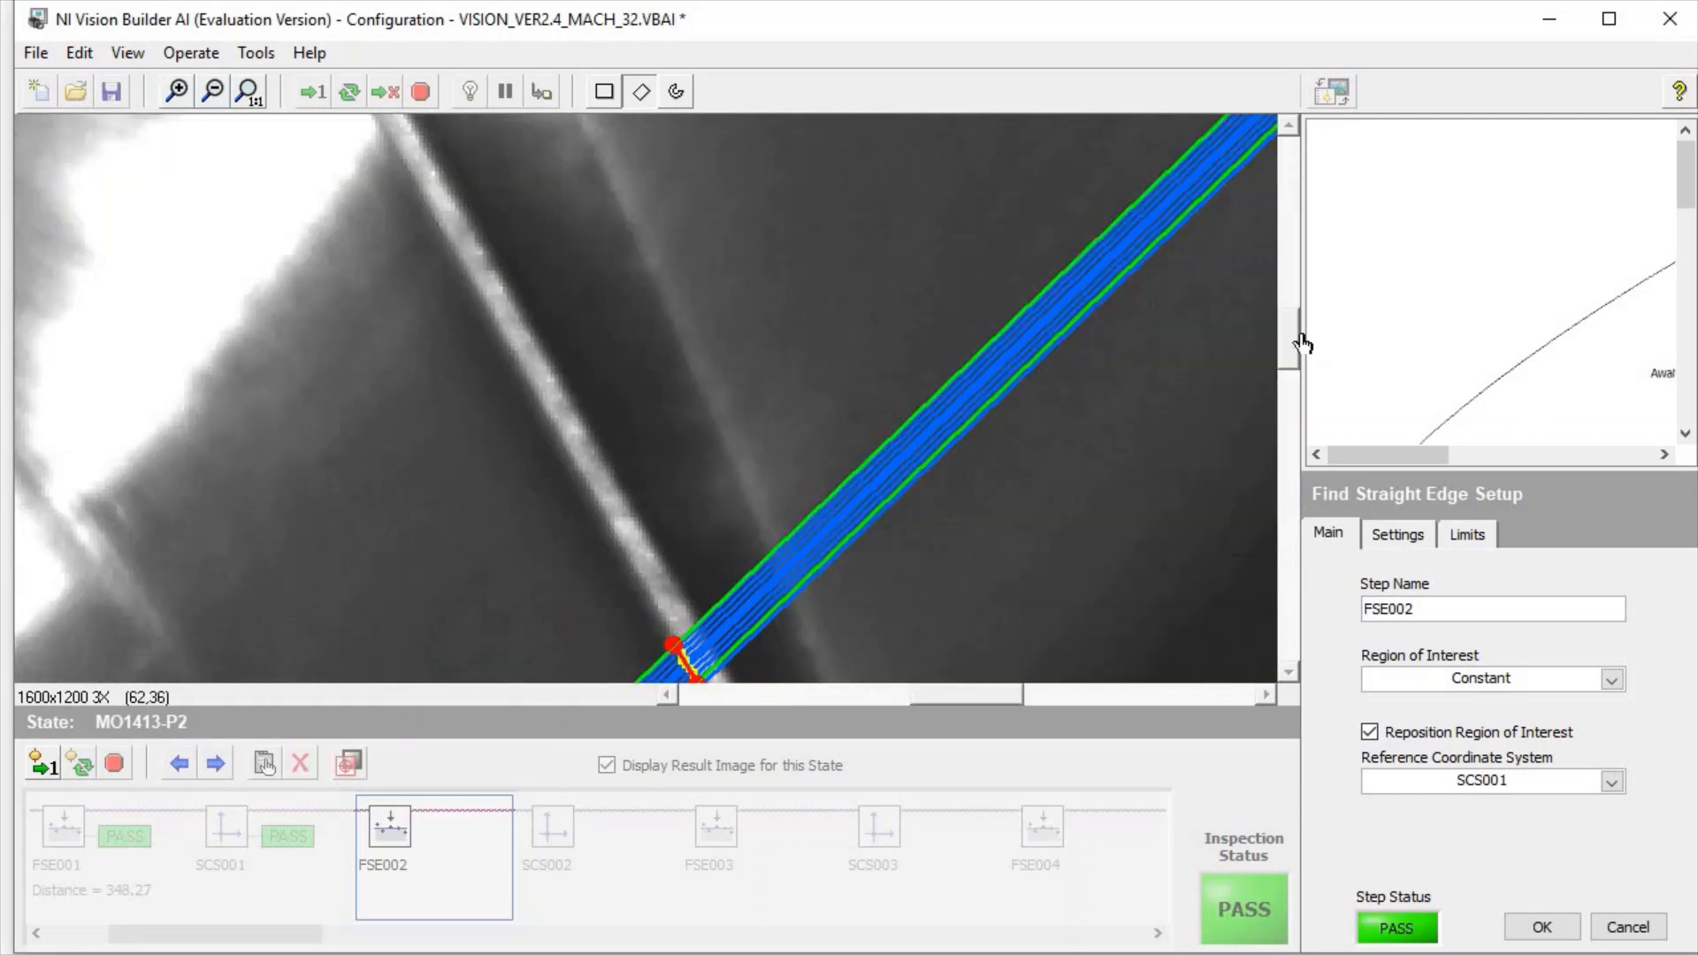
pyautogui.moveTo(1294, 361); pyautogui.dragTo(1294, 397)
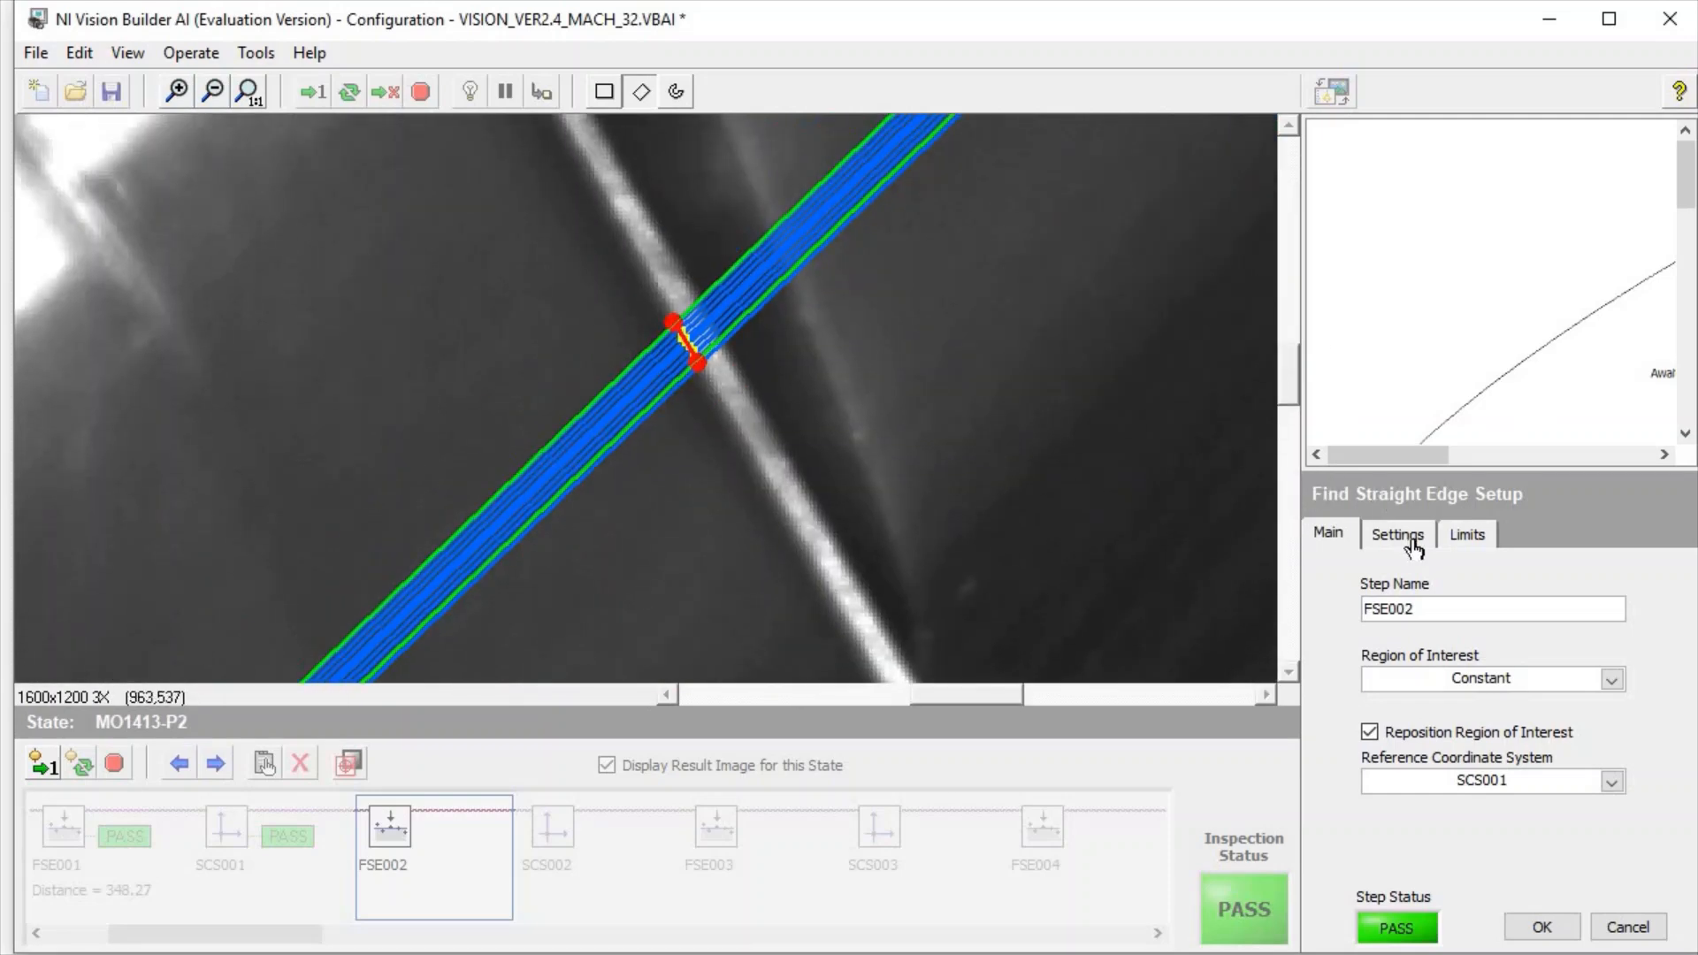
# Review the FSE002 step's search direction, gap and edge-strength settings, and close its setup unchanged
pyautogui.click(1415, 540)
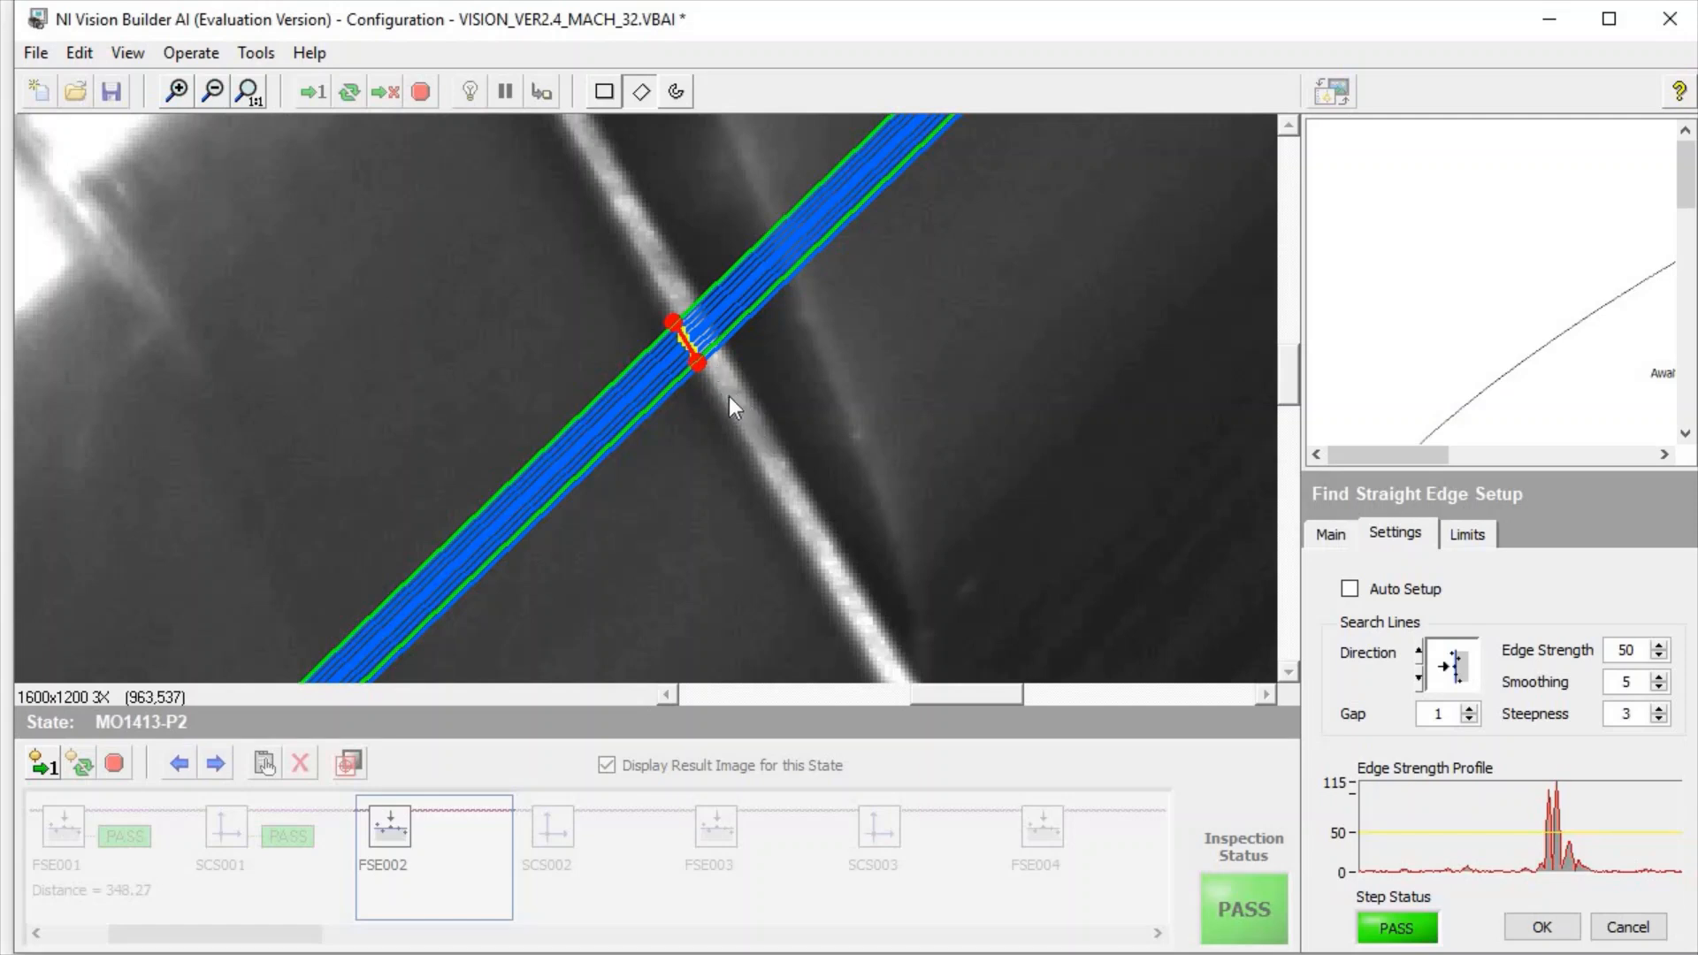
pyautogui.click(688, 356)
pyautogui.click(1543, 929)
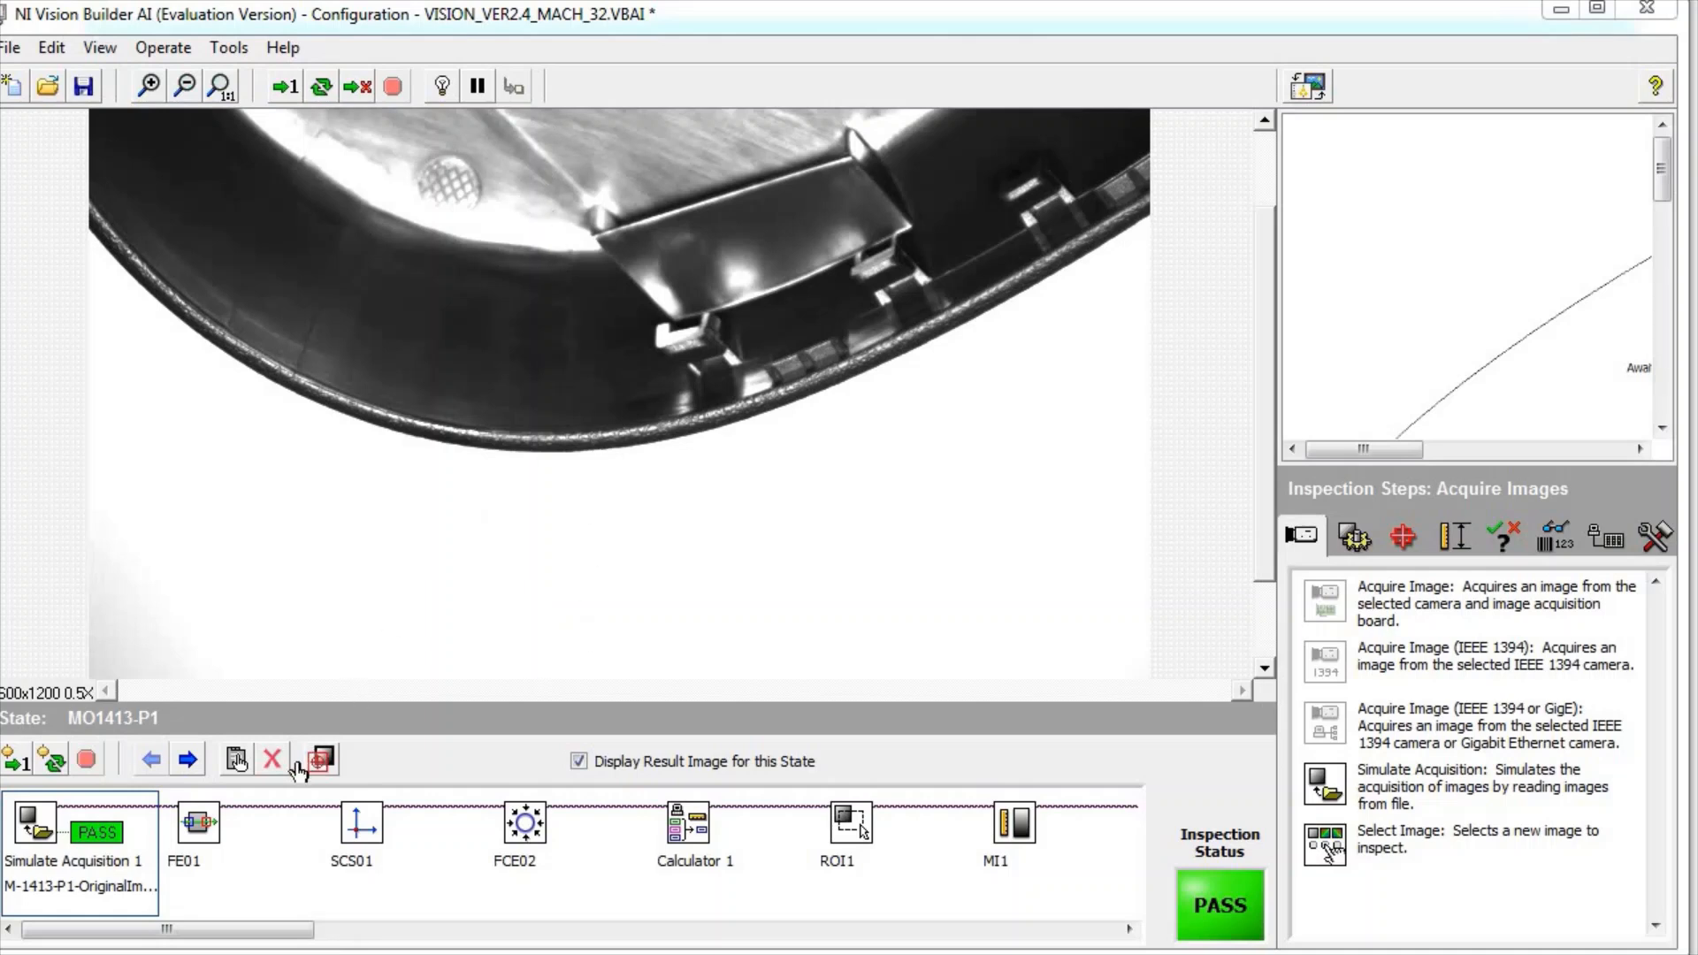
# Check the FE01 and SCS01 results, and examine the FCE02 step's circular search region and its reference coordinate system
pyautogui.click(201, 831)
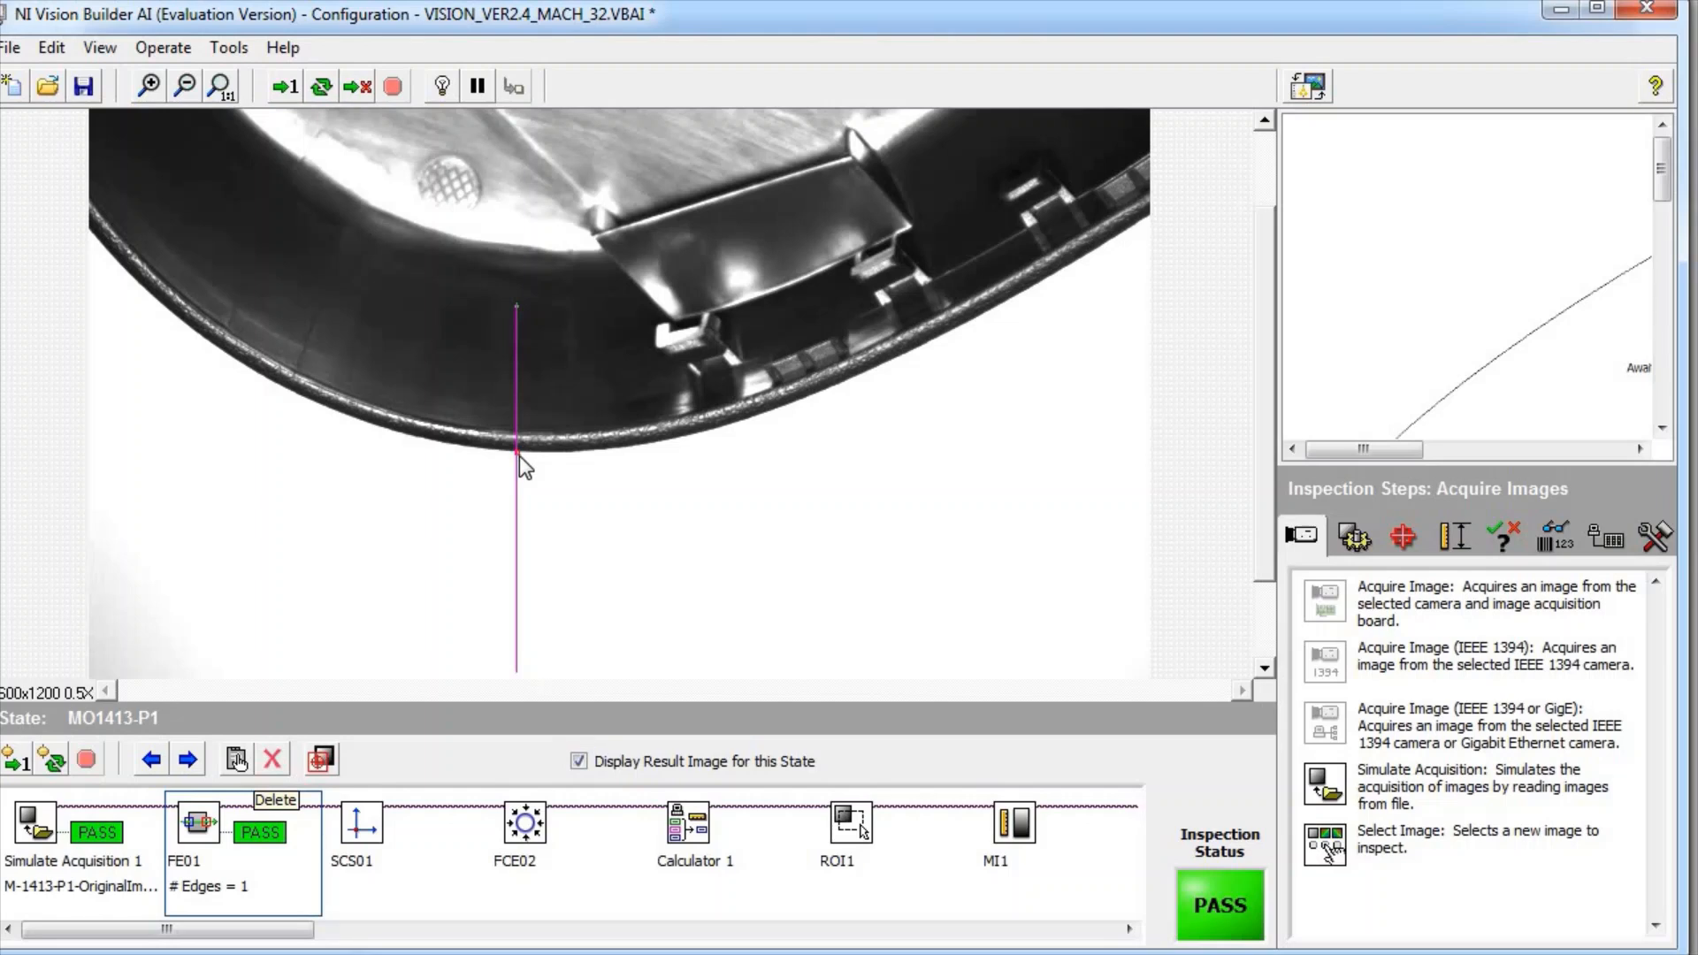
pyautogui.click(394, 810)
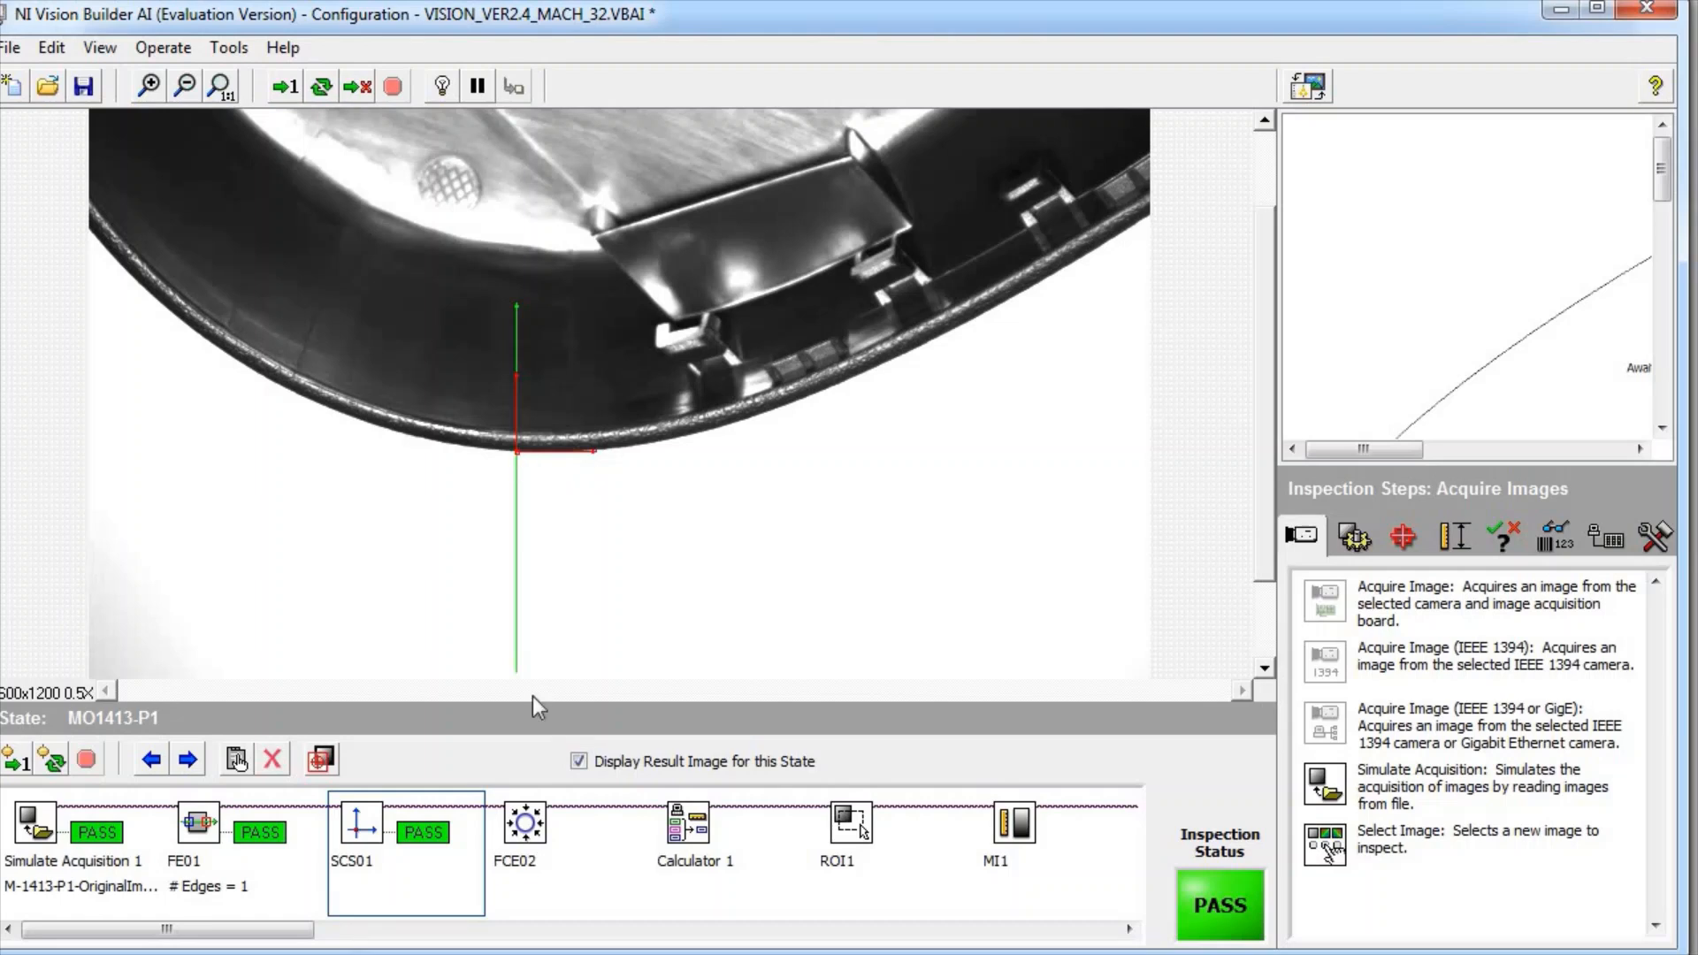
pyautogui.doubleClick(529, 831)
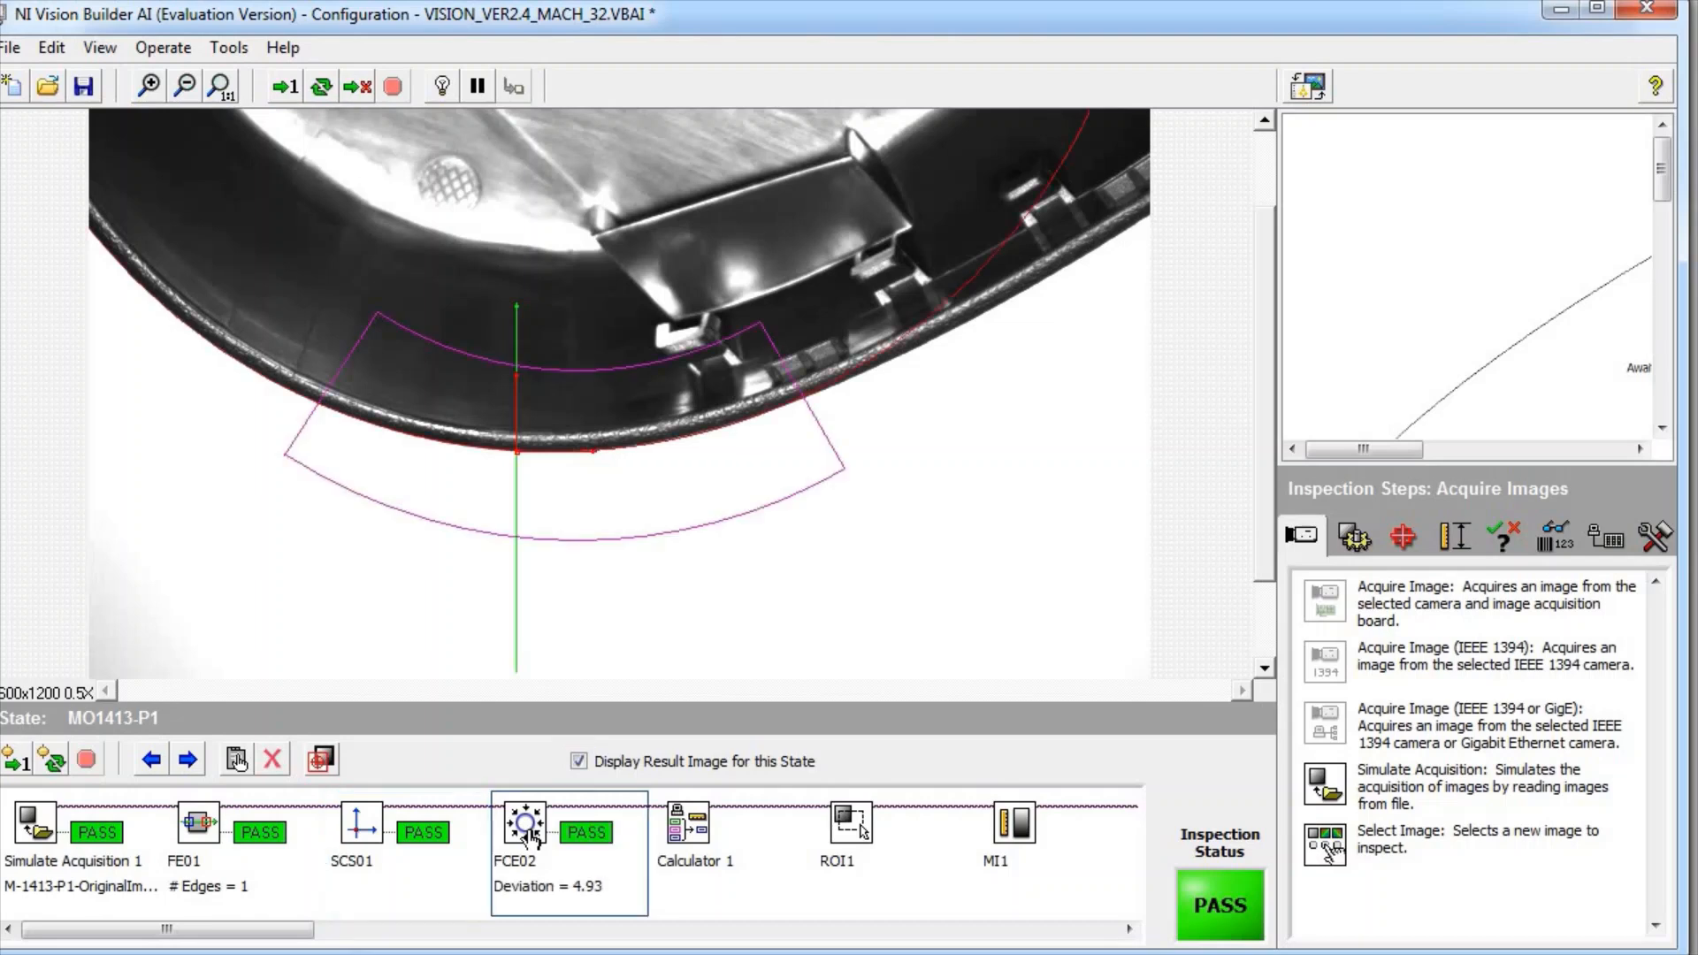
pyautogui.click(772, 513)
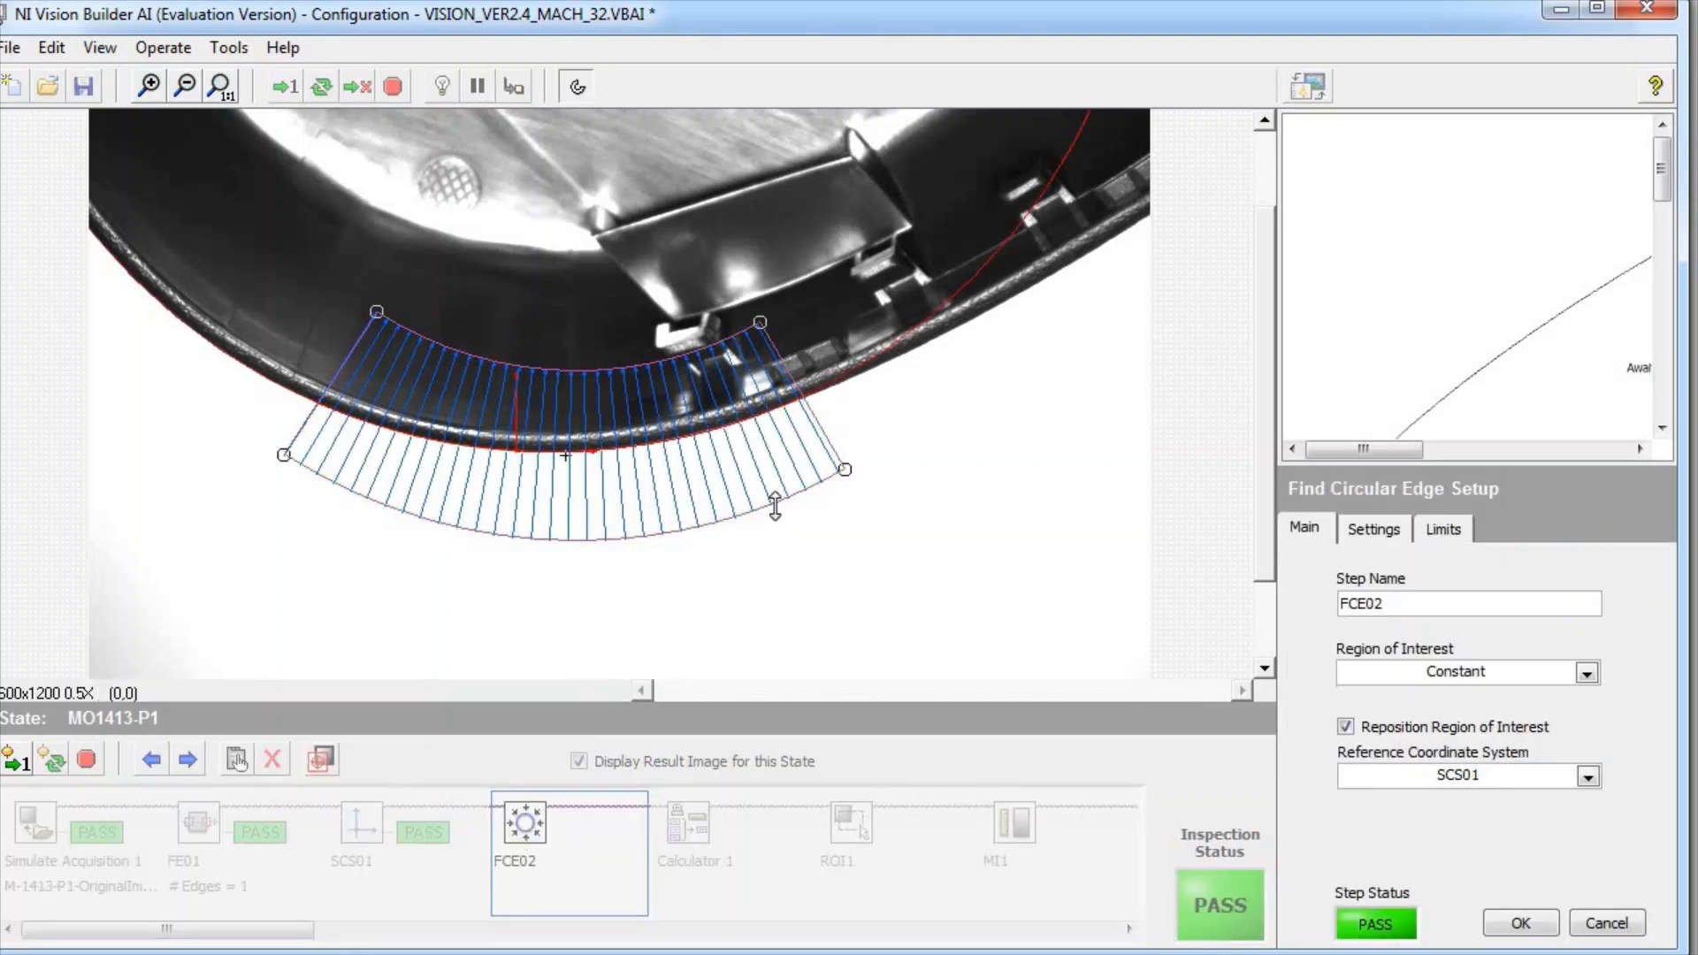
pyautogui.click(890, 468)
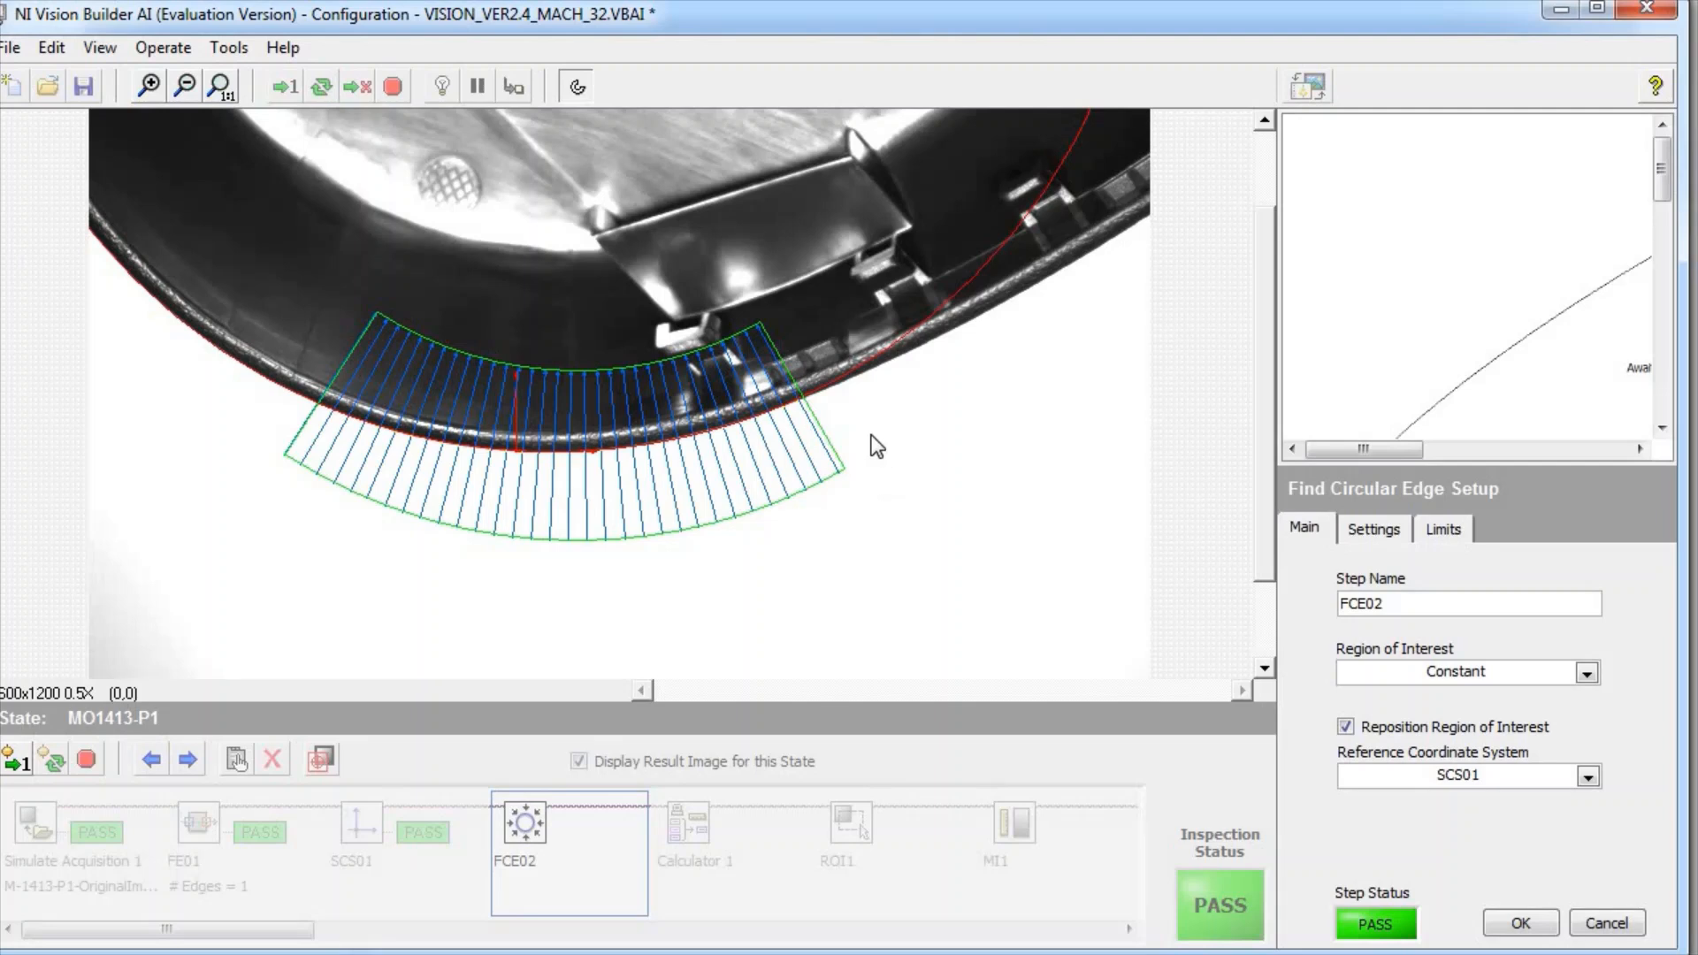
pyautogui.click(783, 435)
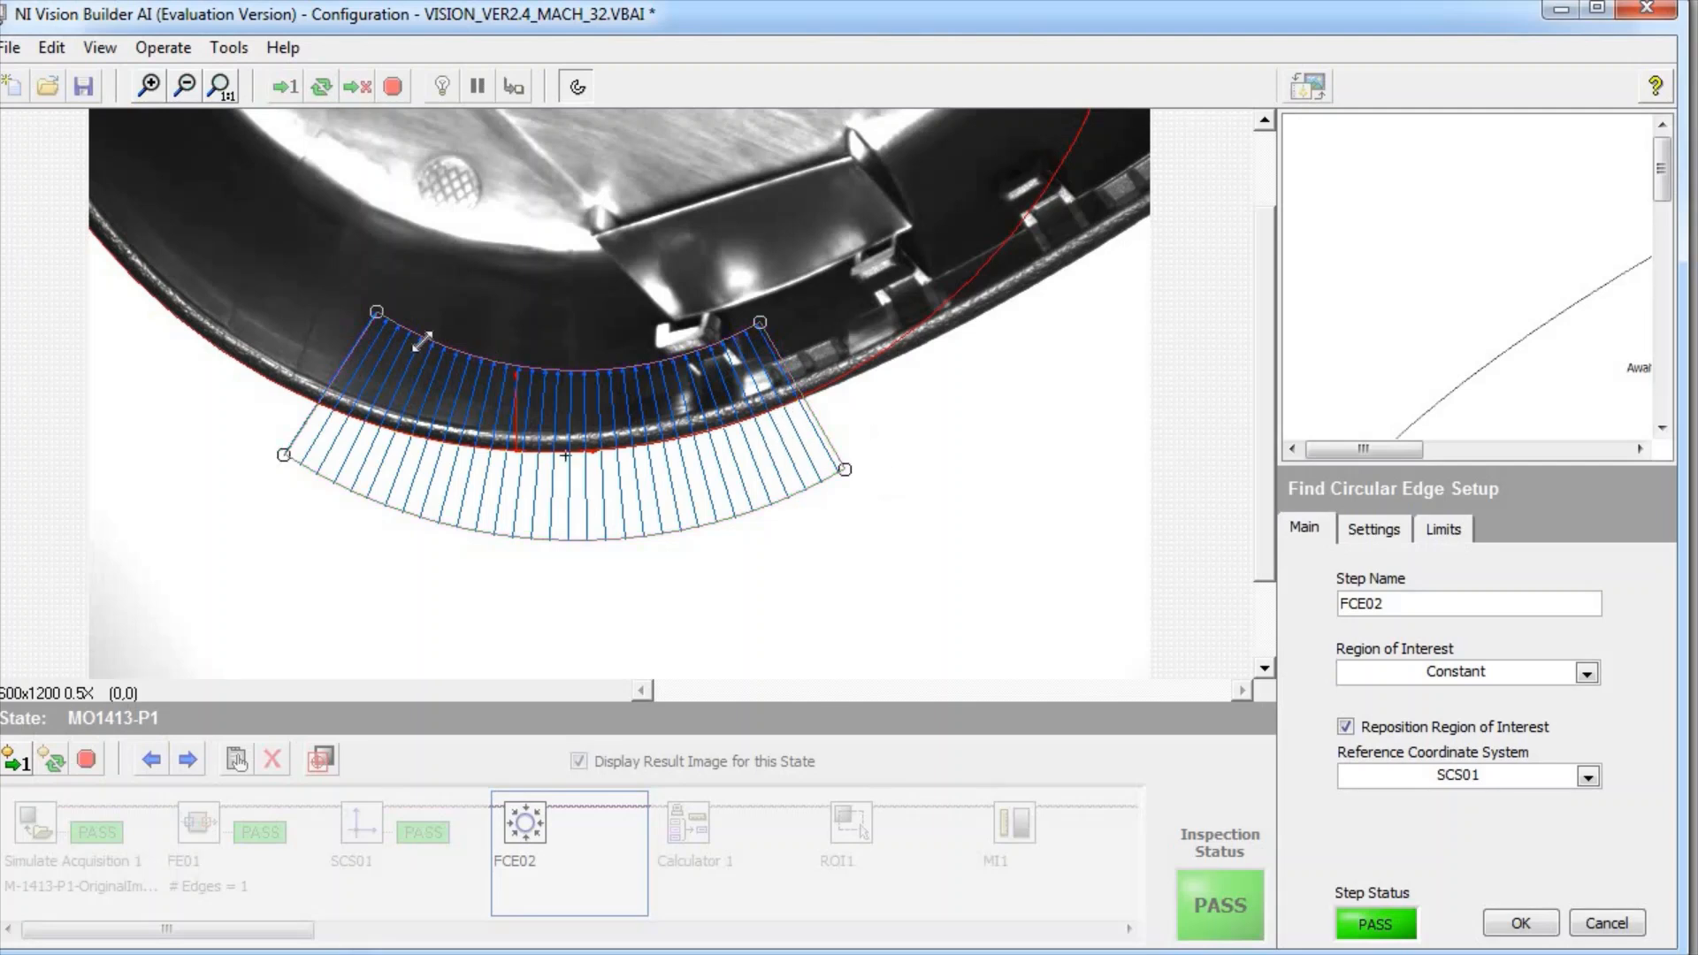
pyautogui.click(278, 412)
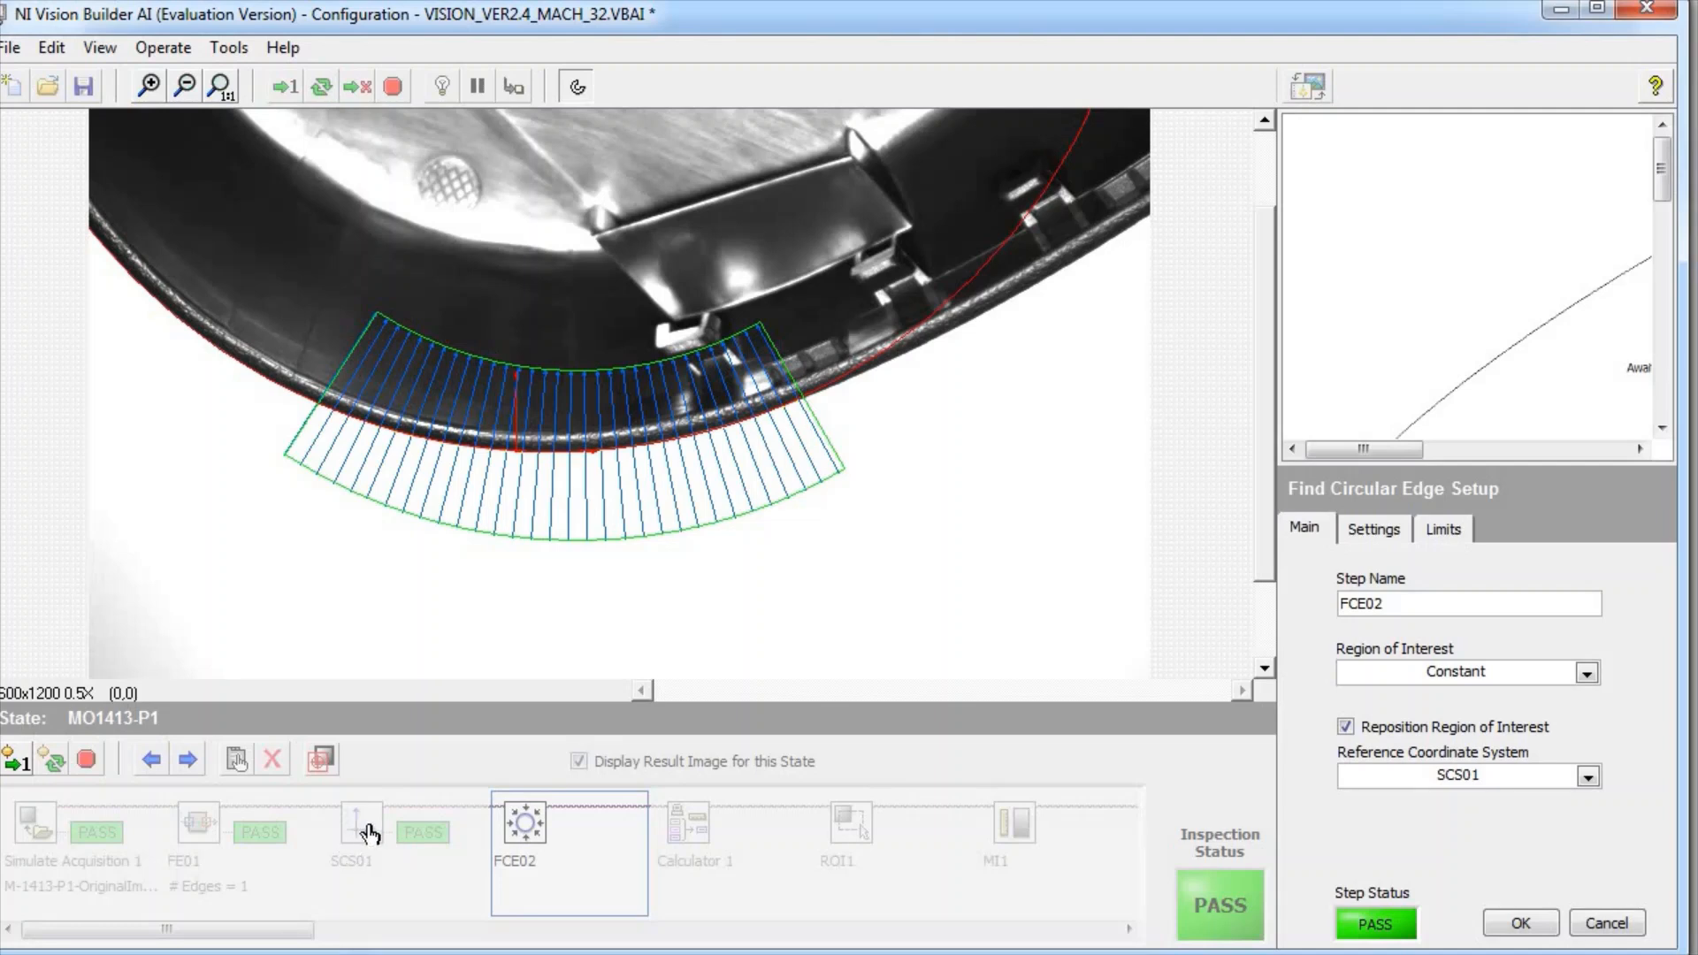
# Try the inside-to-outside search direction for the FCE02 circular edge, and restore the outside-to-inside direction
pyautogui.click(1394, 534)
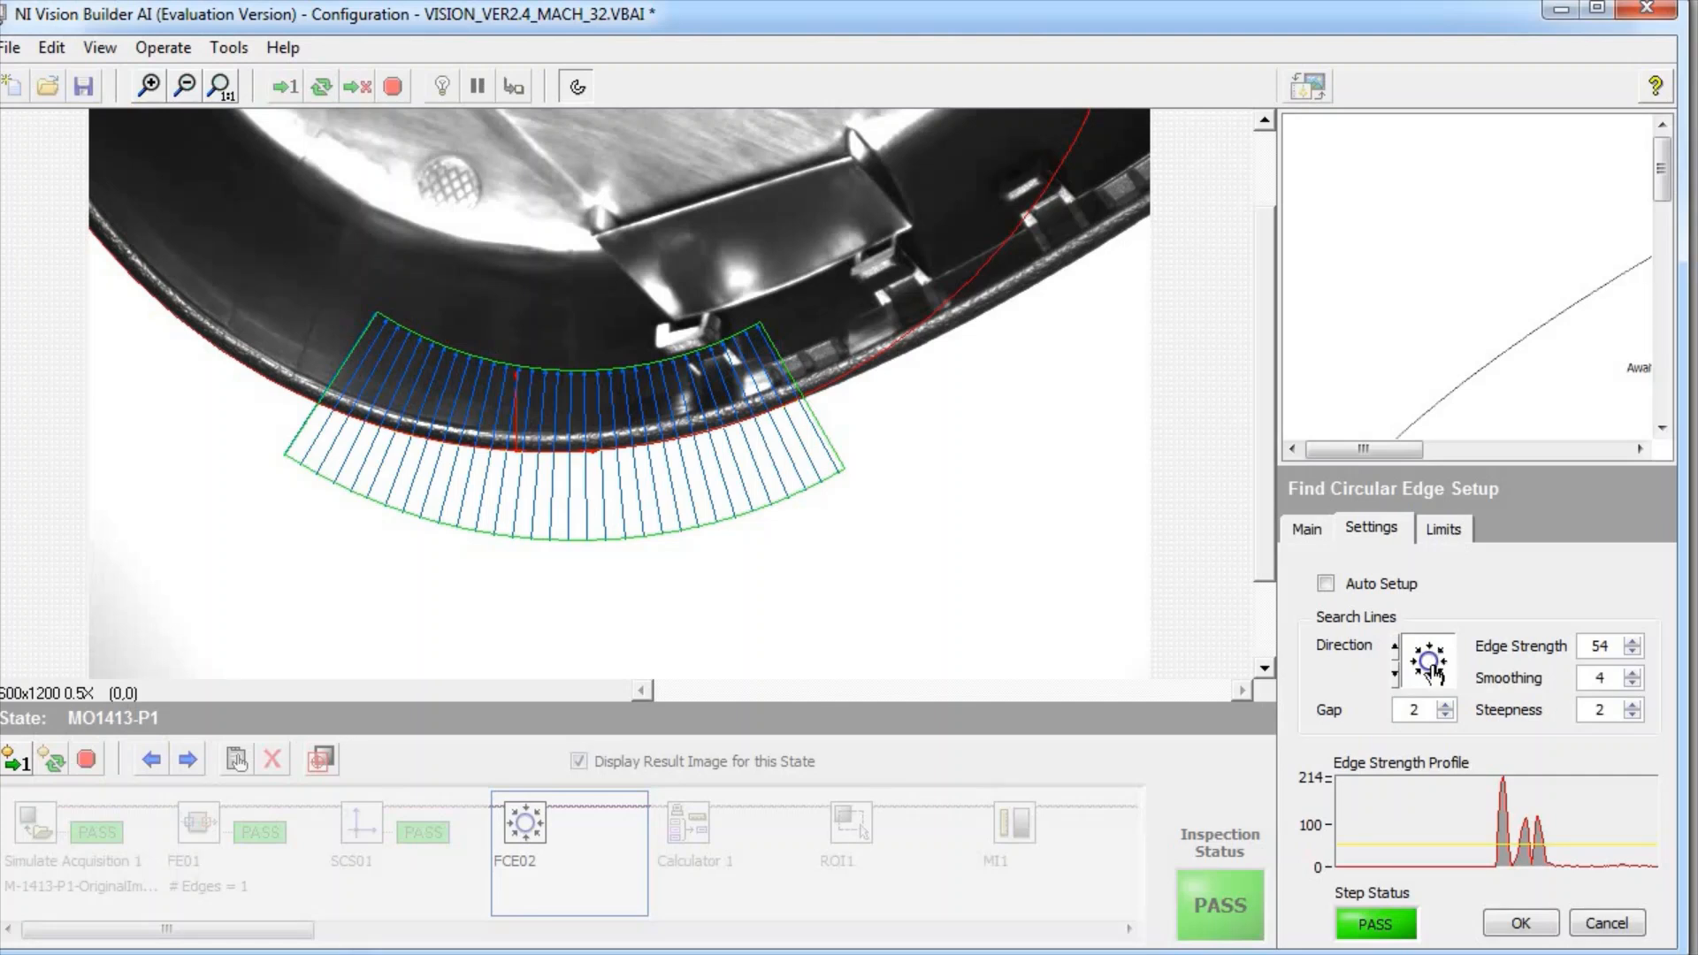
pyautogui.click(1433, 672)
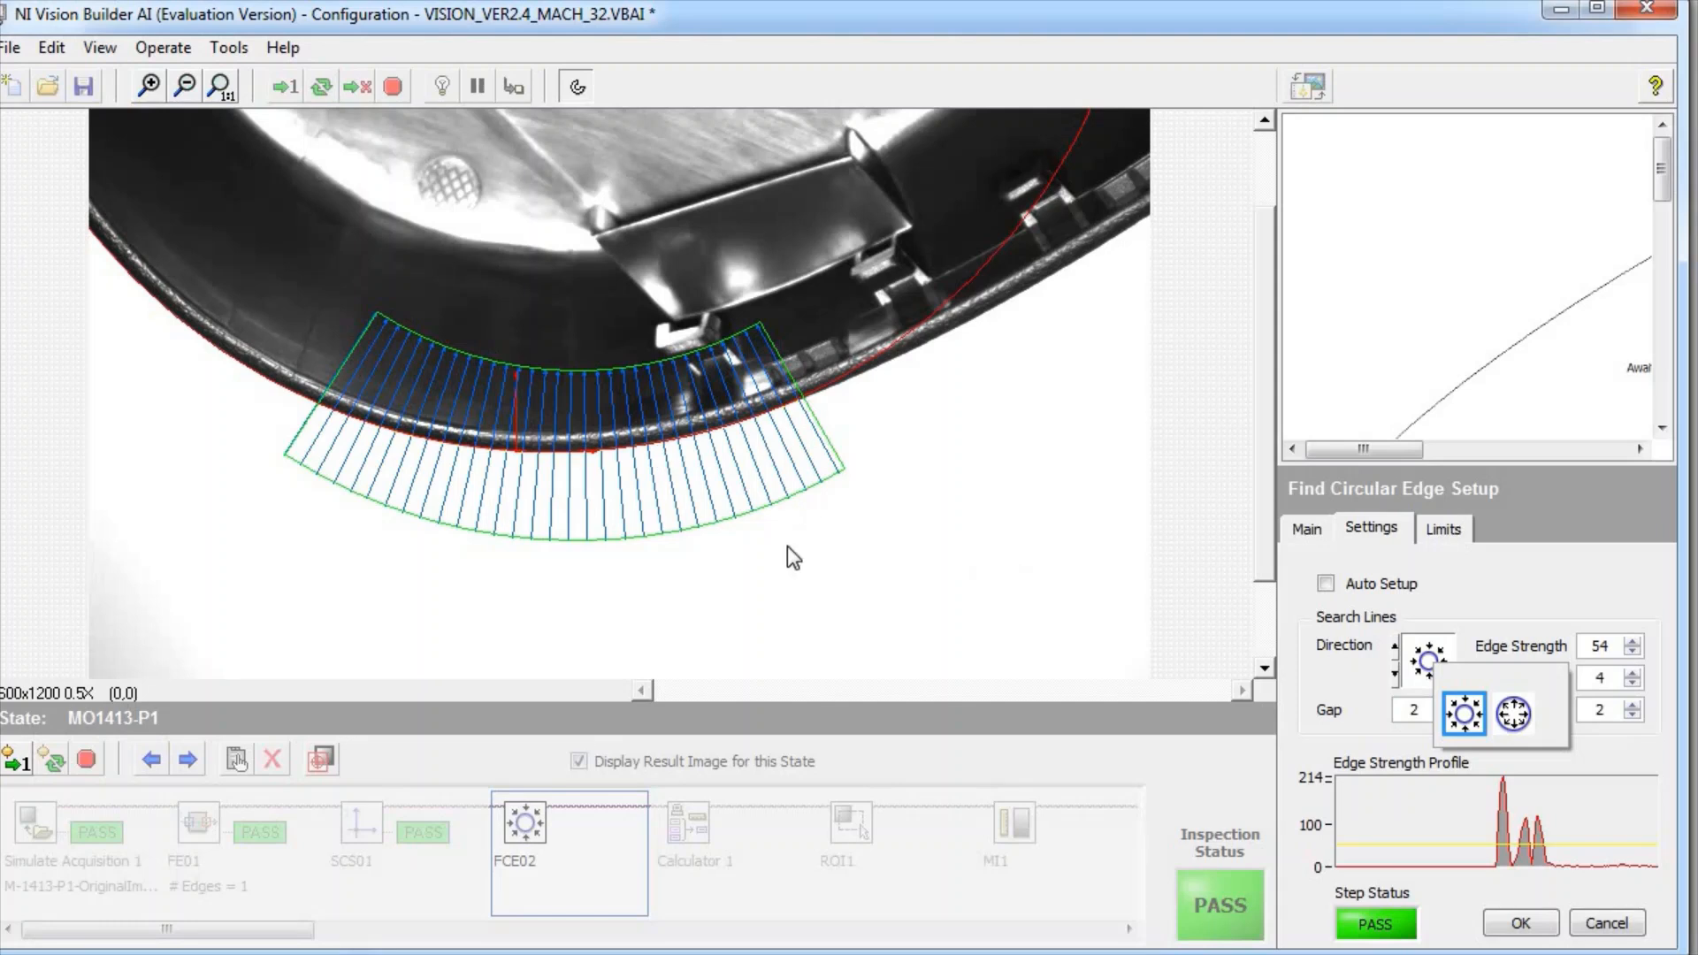
pyautogui.click(1527, 718)
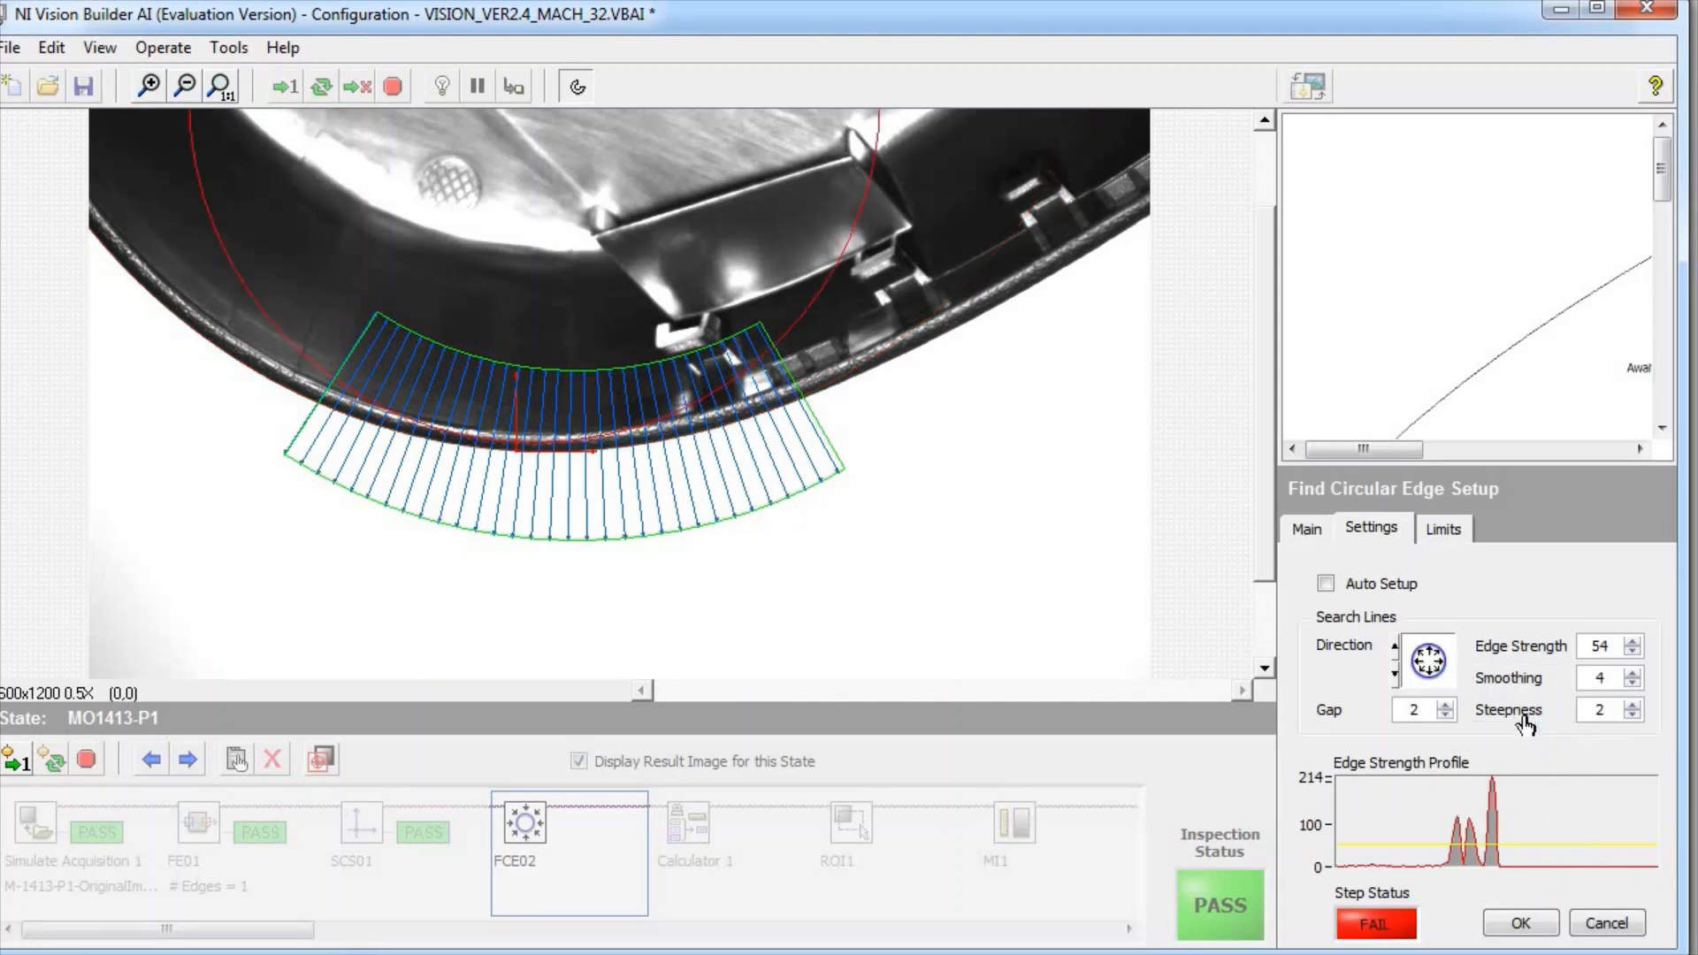
pyautogui.click(1430, 671)
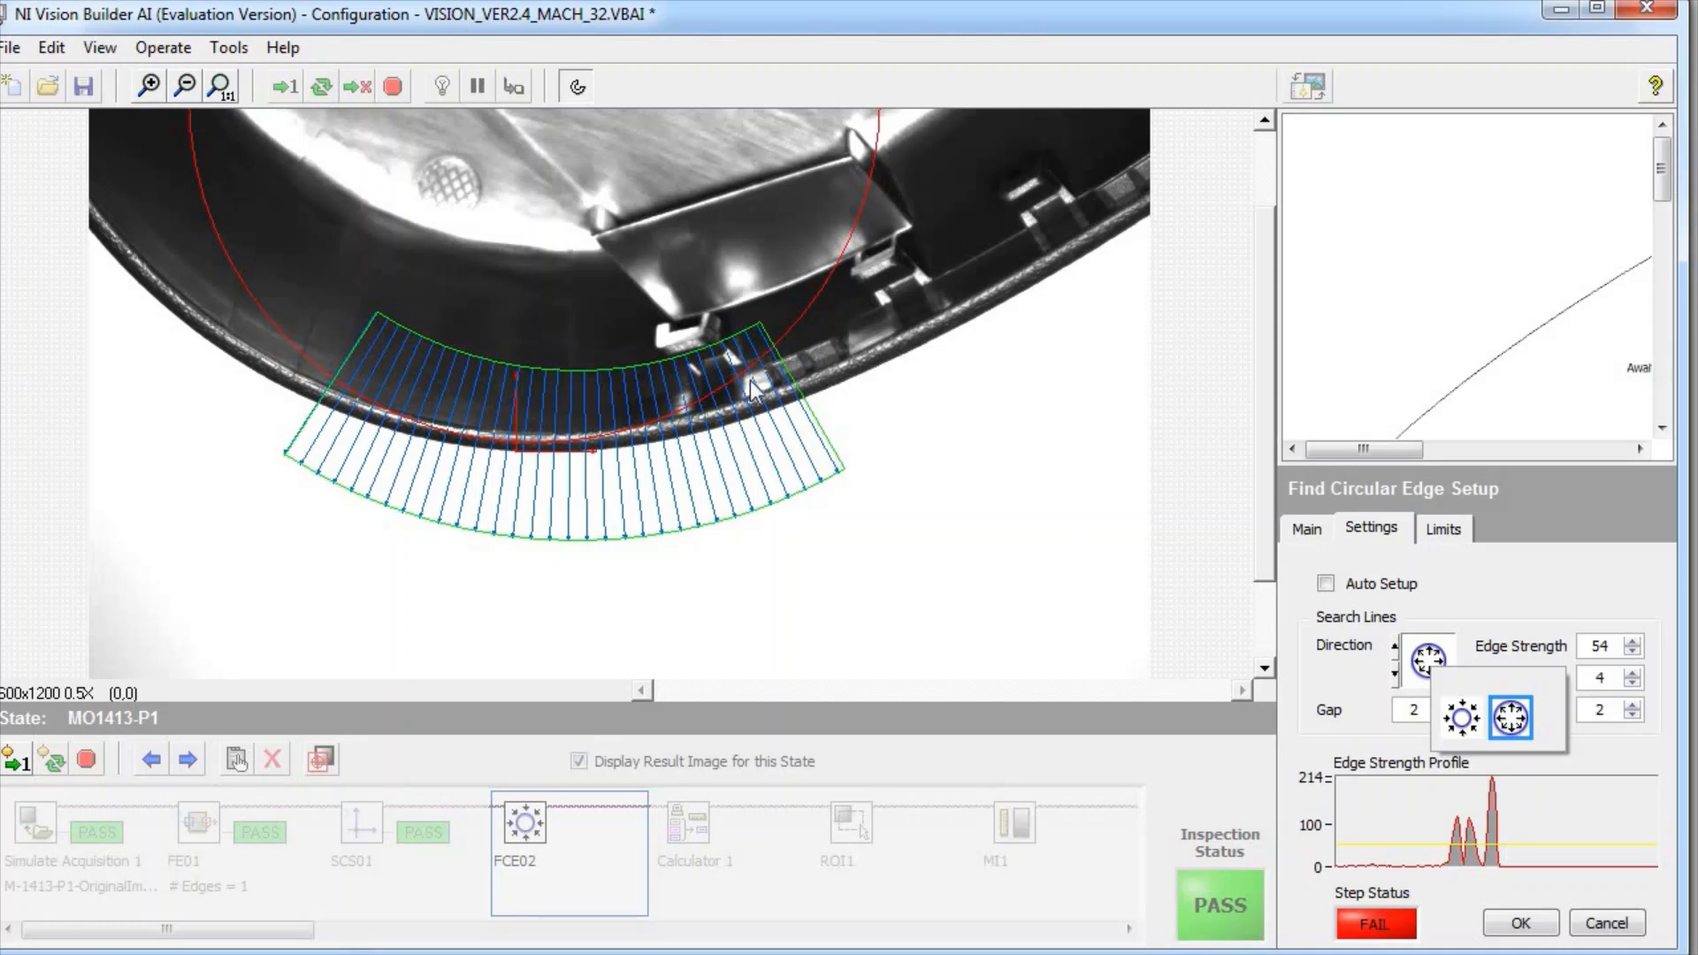
pyautogui.click(1462, 718)
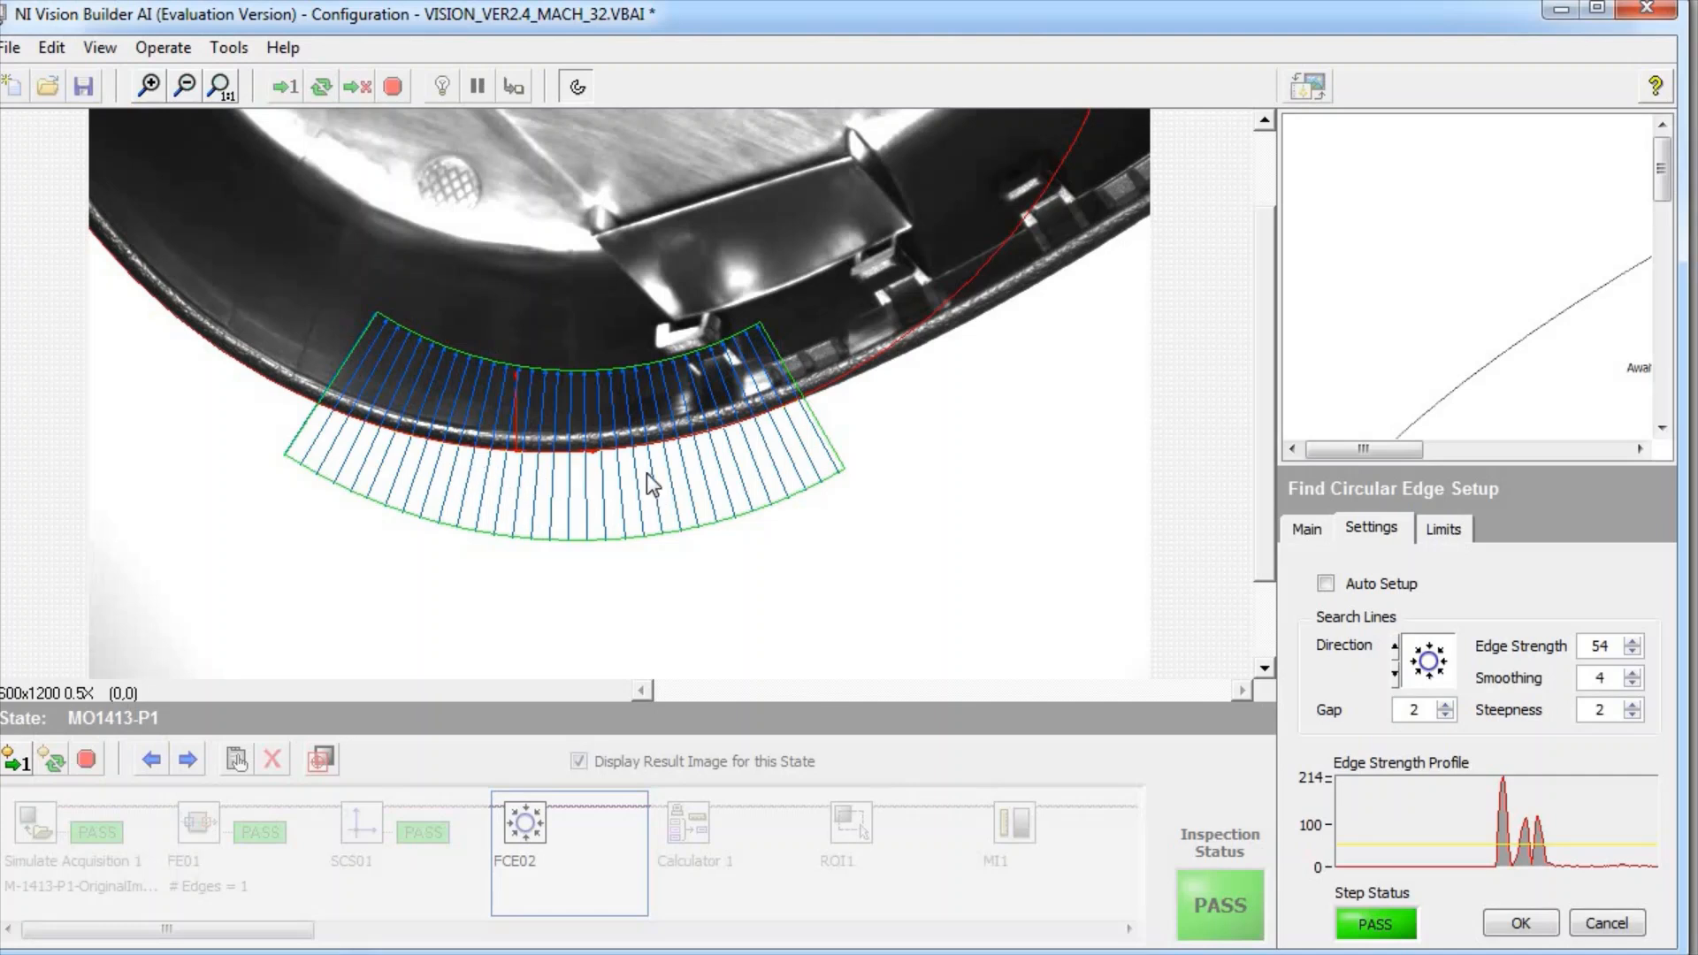
# Set the search-line gap of the FCE02 circular edge step to 3
pyautogui.click(794, 403)
pyautogui.click(1446, 715)
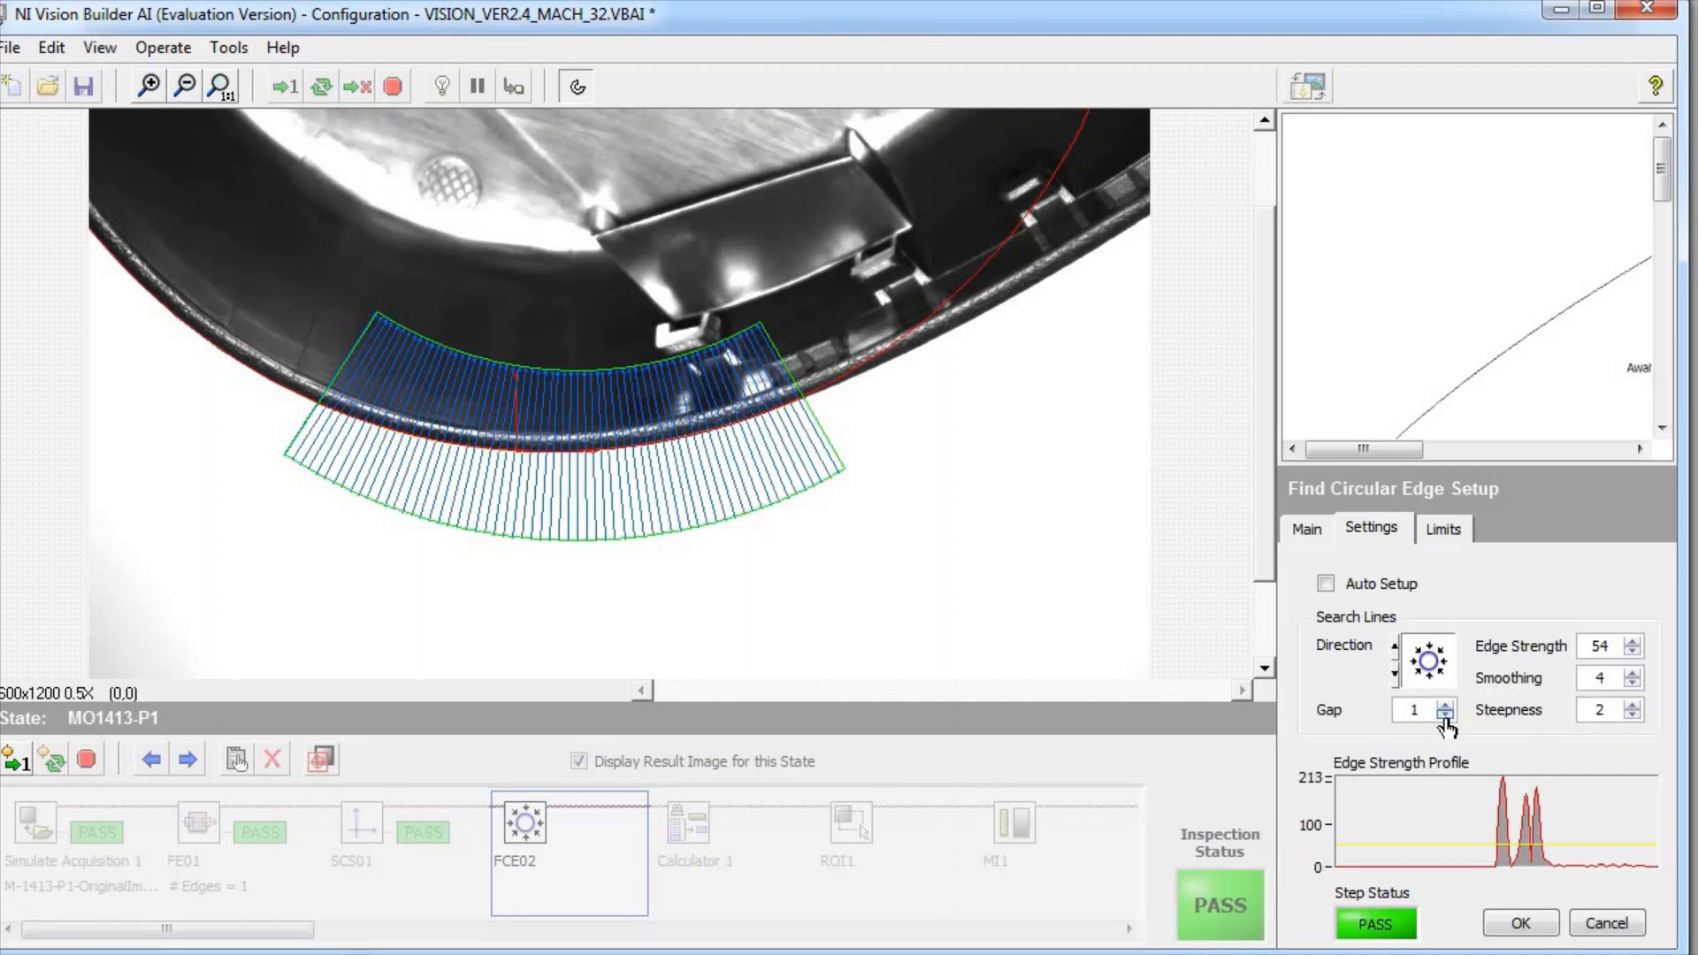
pyautogui.doubleClick(1445, 707)
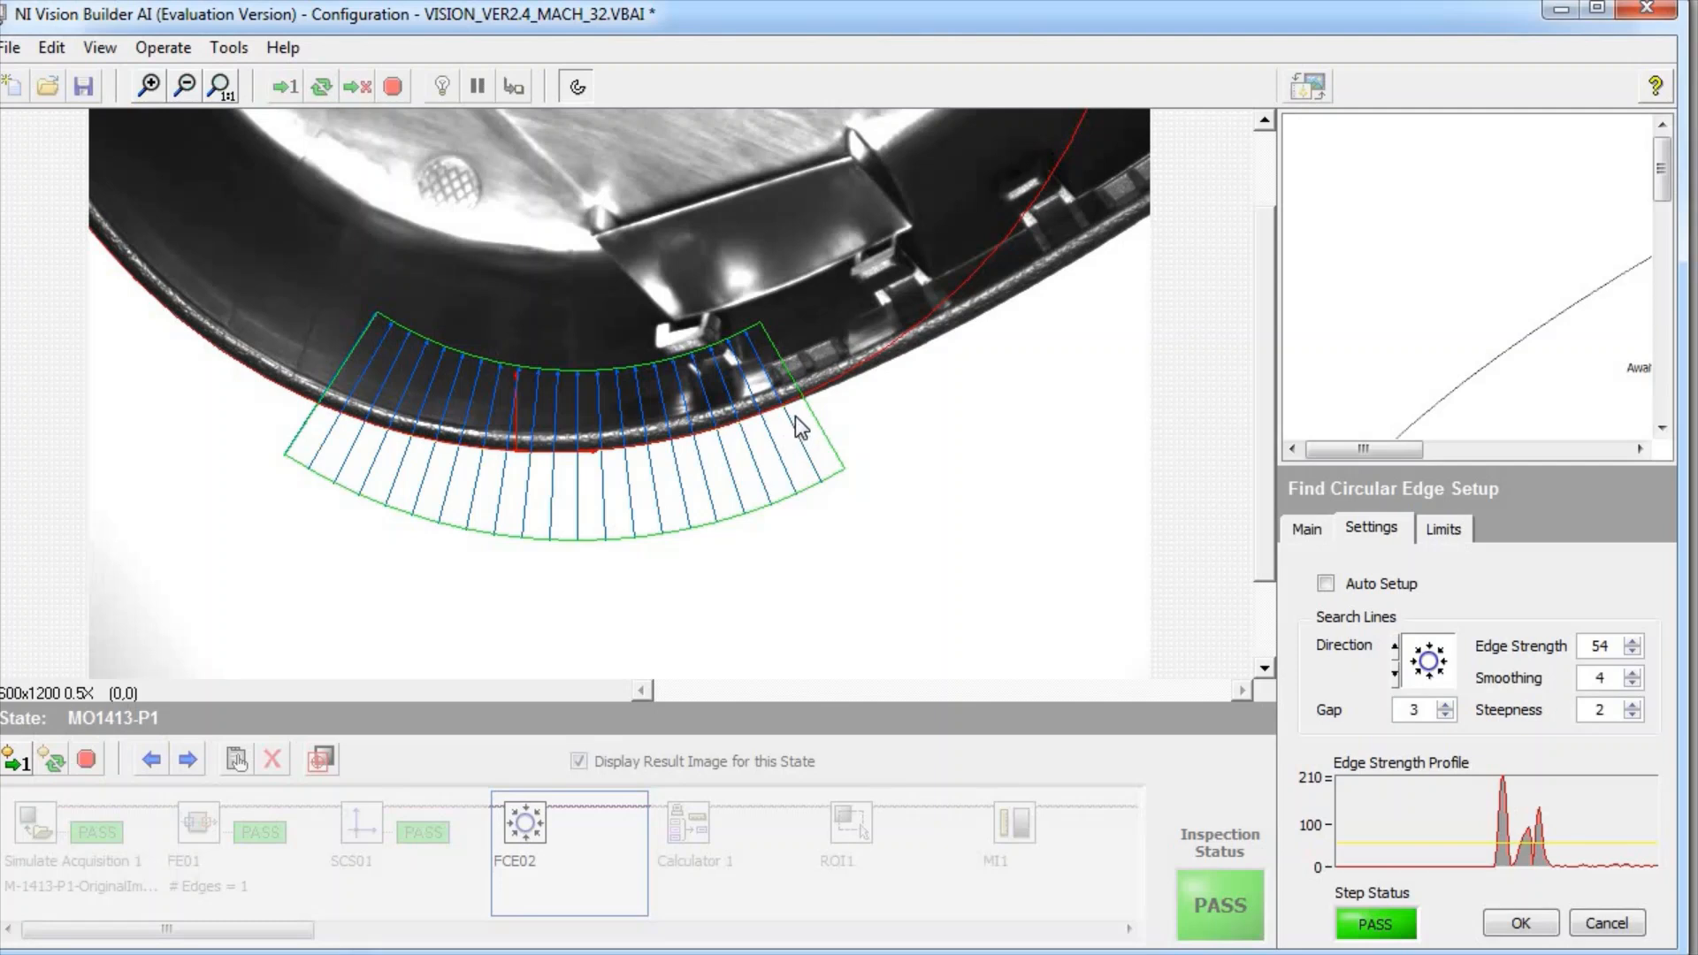
# Try the minimum and maximum radius limits, disable both again, and accept the FCE02 setup
pyautogui.click(1458, 535)
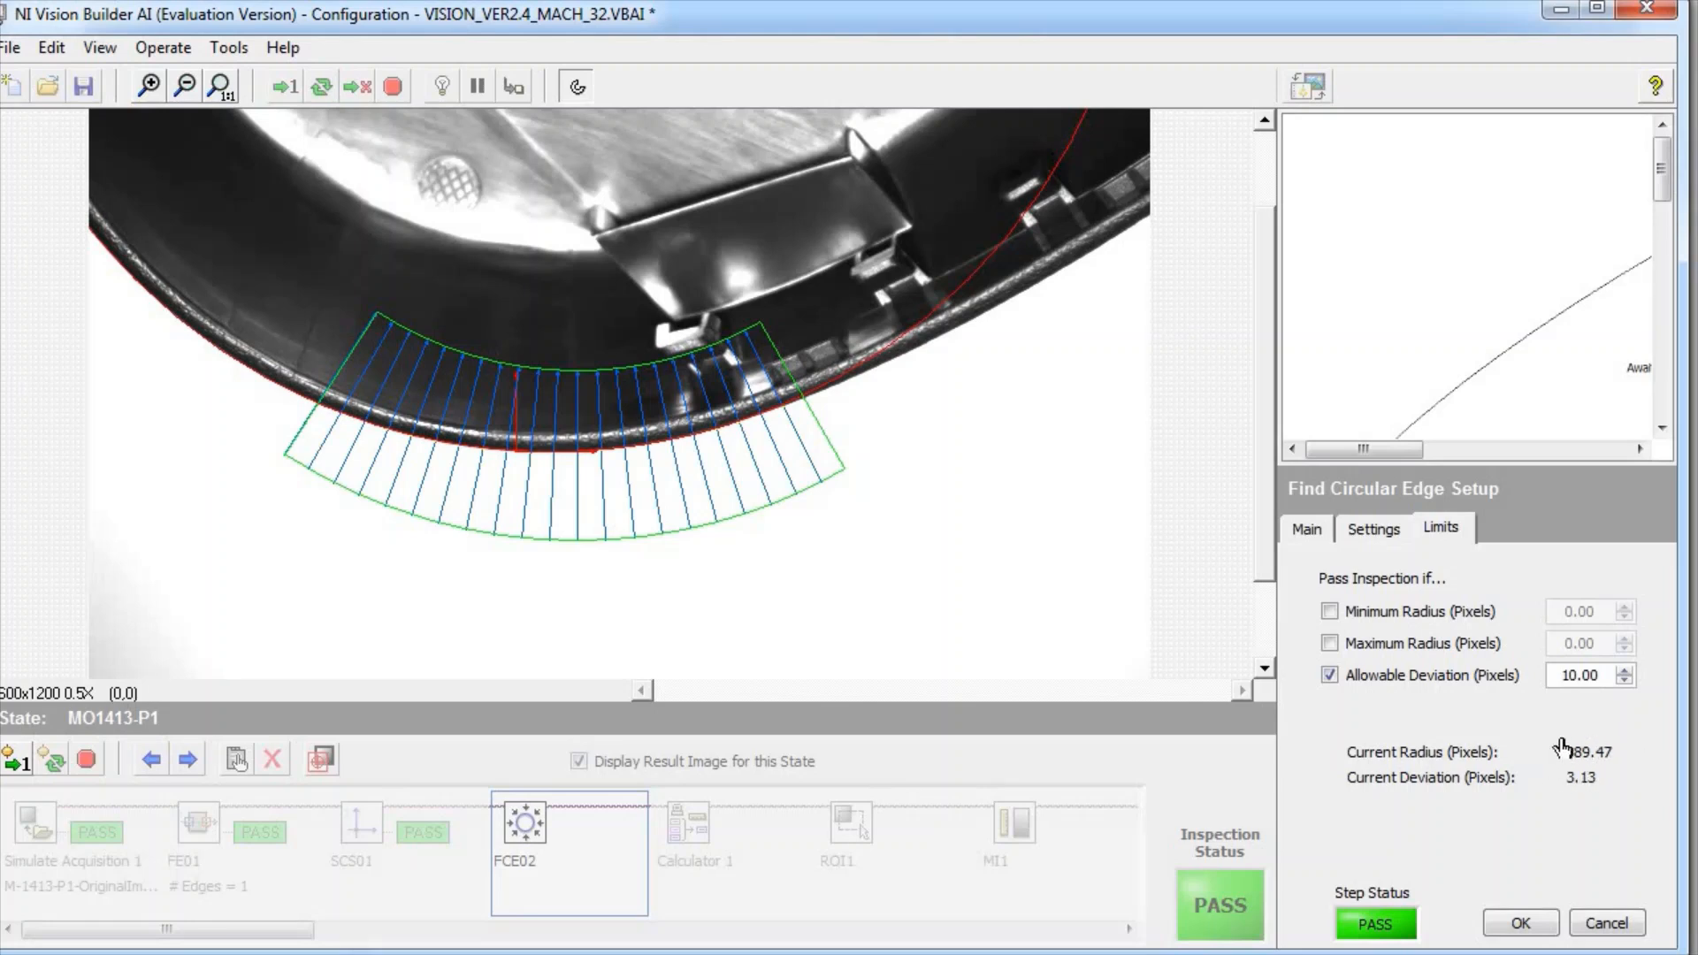
pyautogui.click(1330, 612)
pyautogui.click(1331, 644)
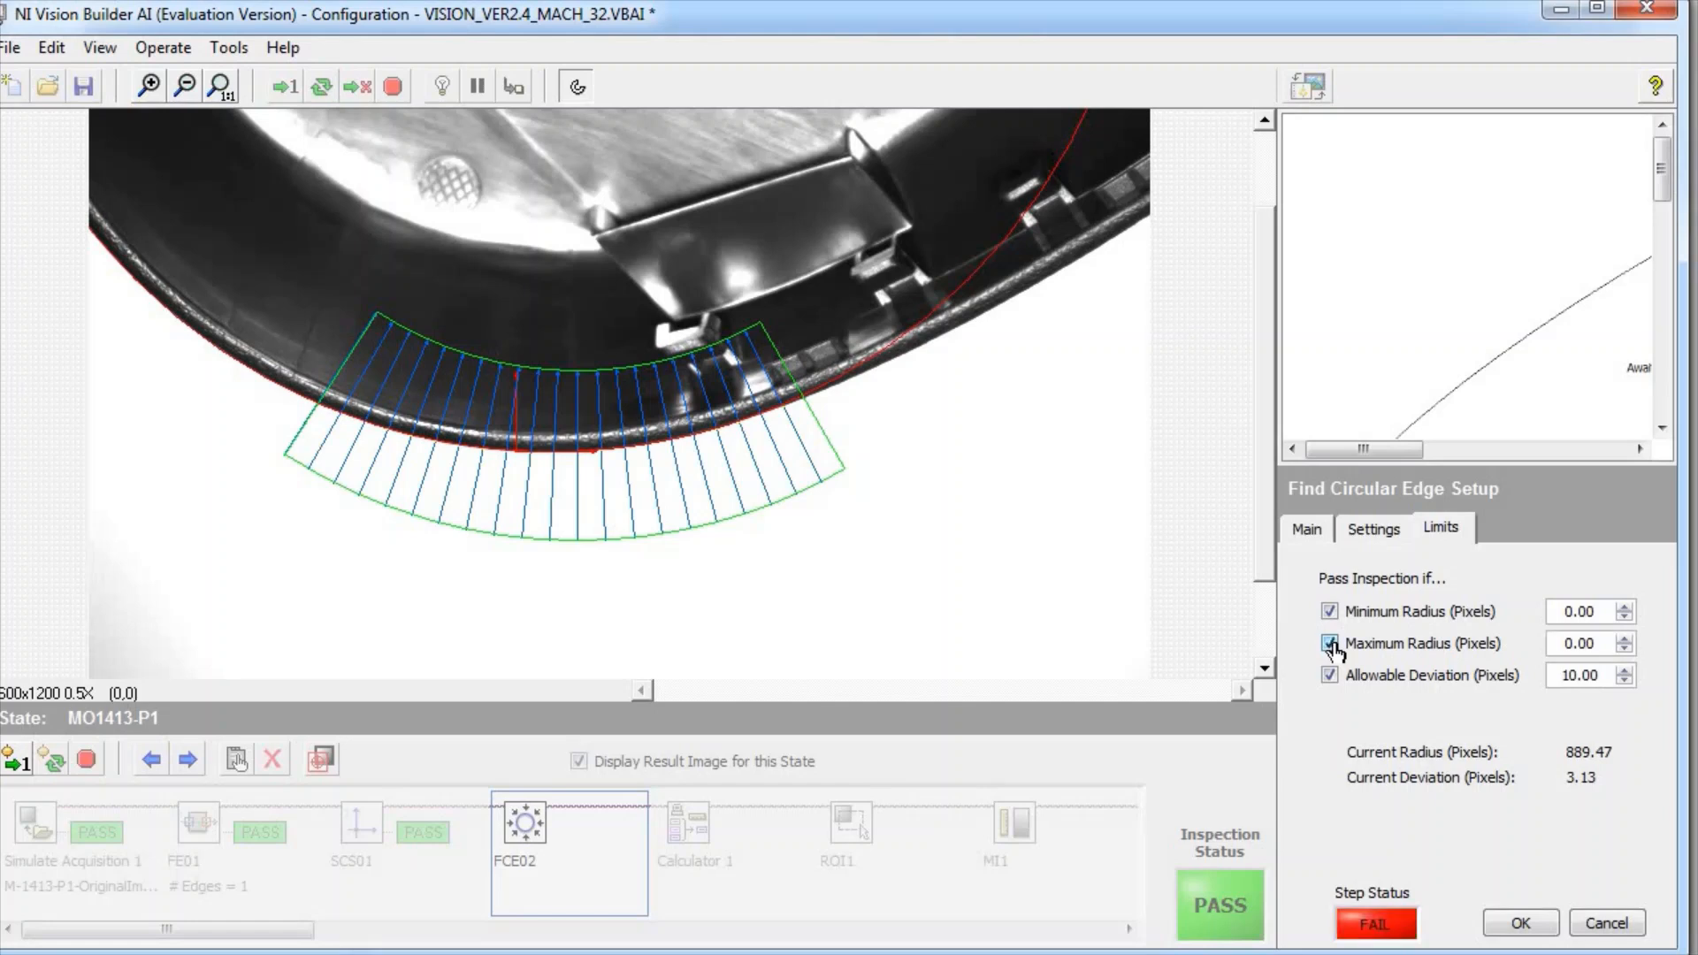
pyautogui.click(1330, 612)
pyautogui.click(1330, 644)
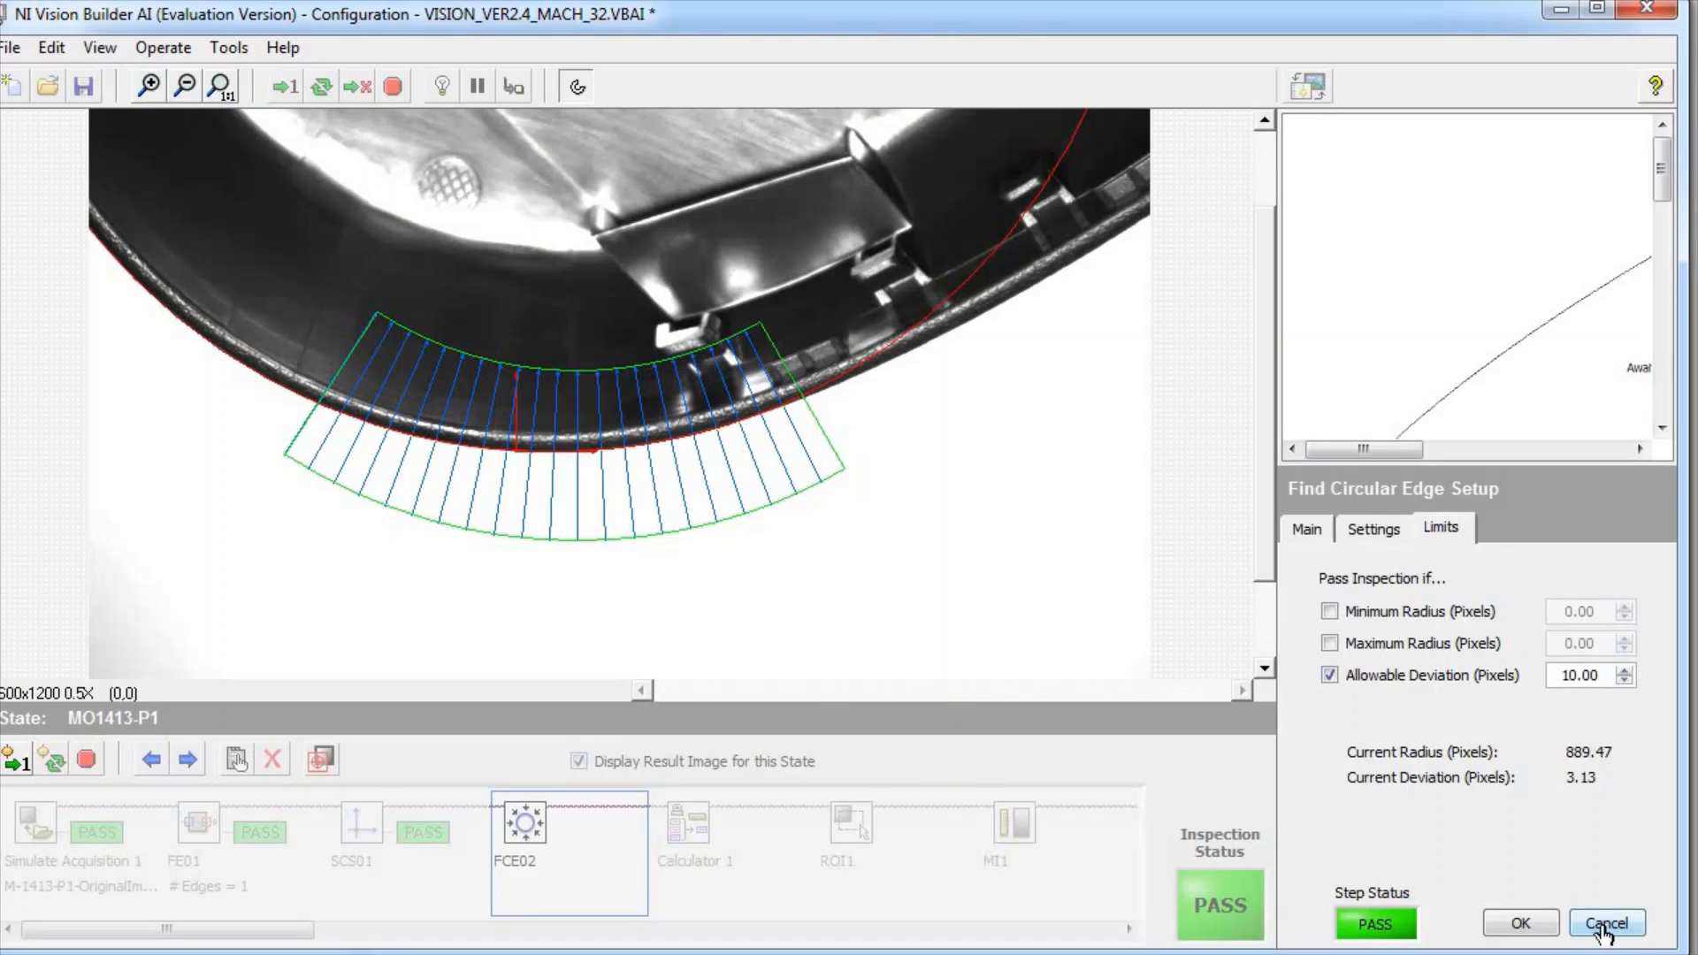
pyautogui.click(1522, 924)
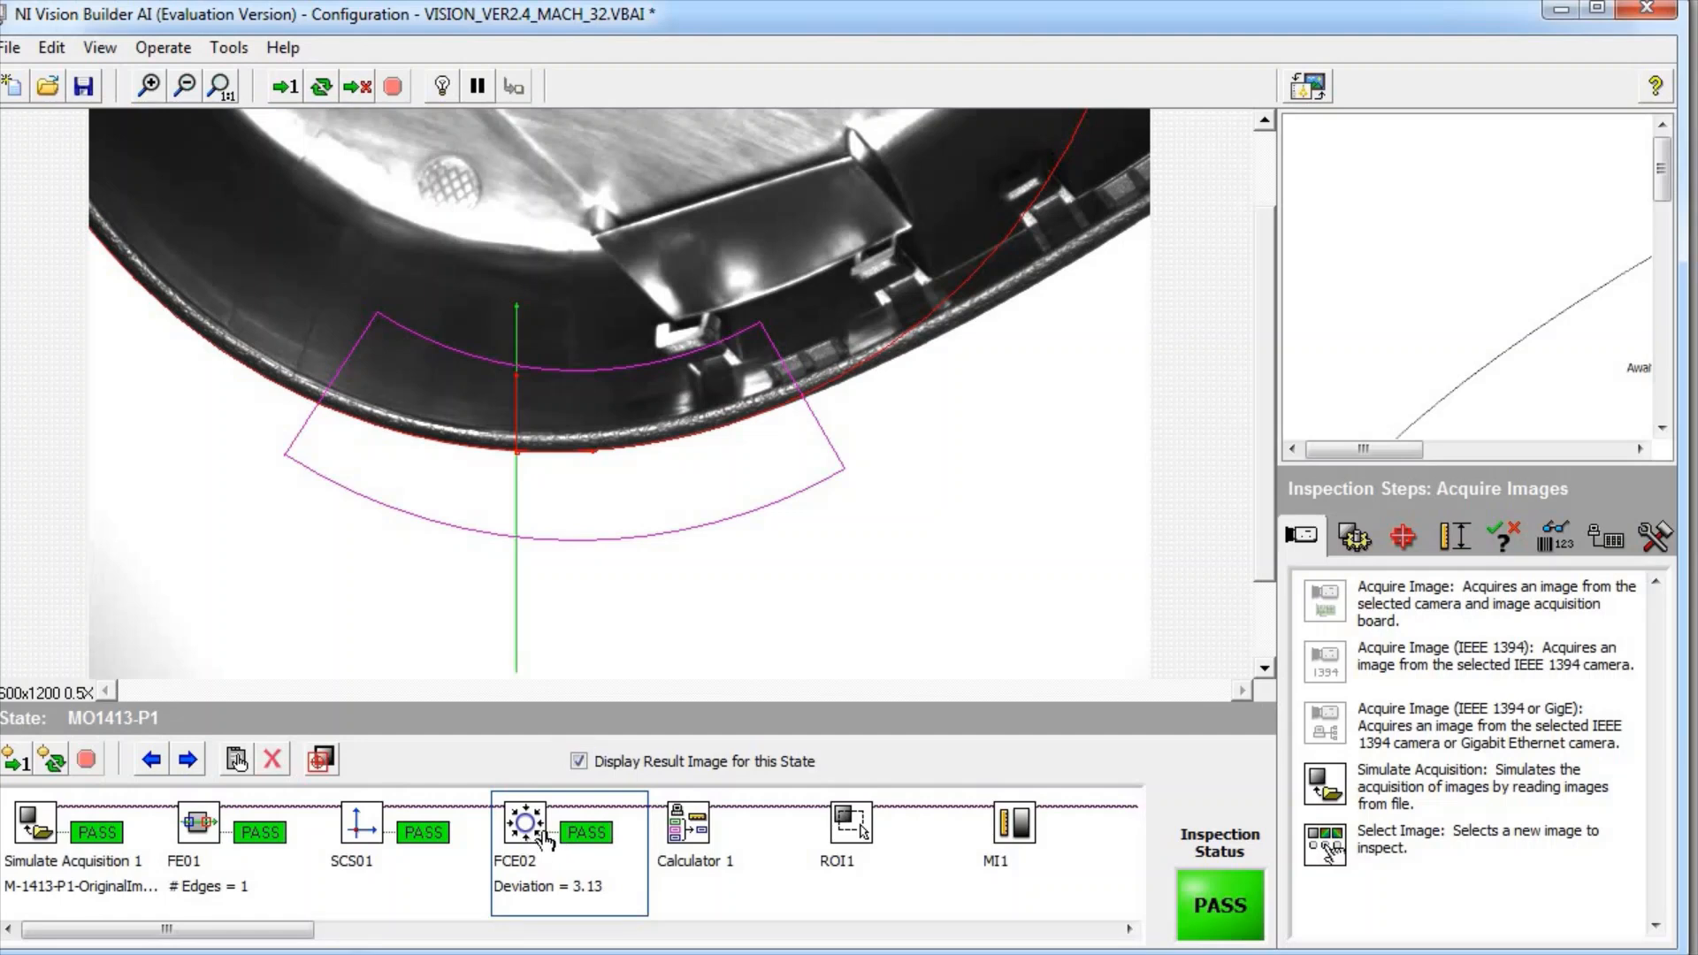
# Examine how Calculator 1 derives its results from the circular edge radius, and close its setup unchanged
pyautogui.click(150, 87)
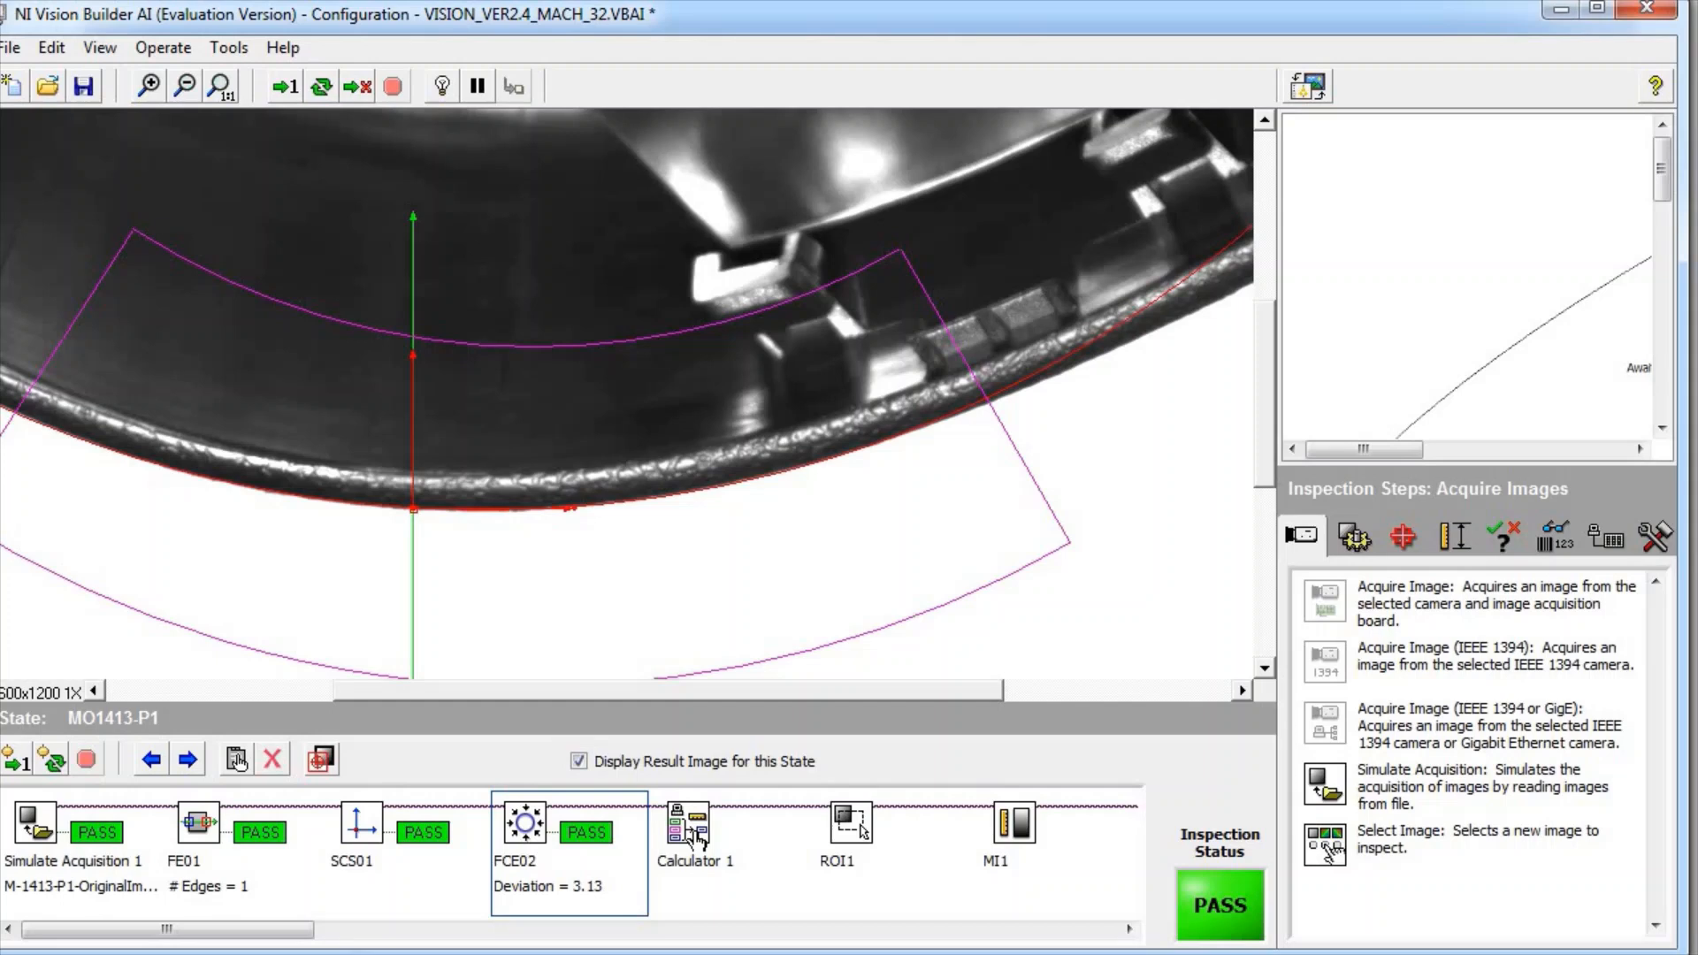
pyautogui.doubleClick(690, 827)
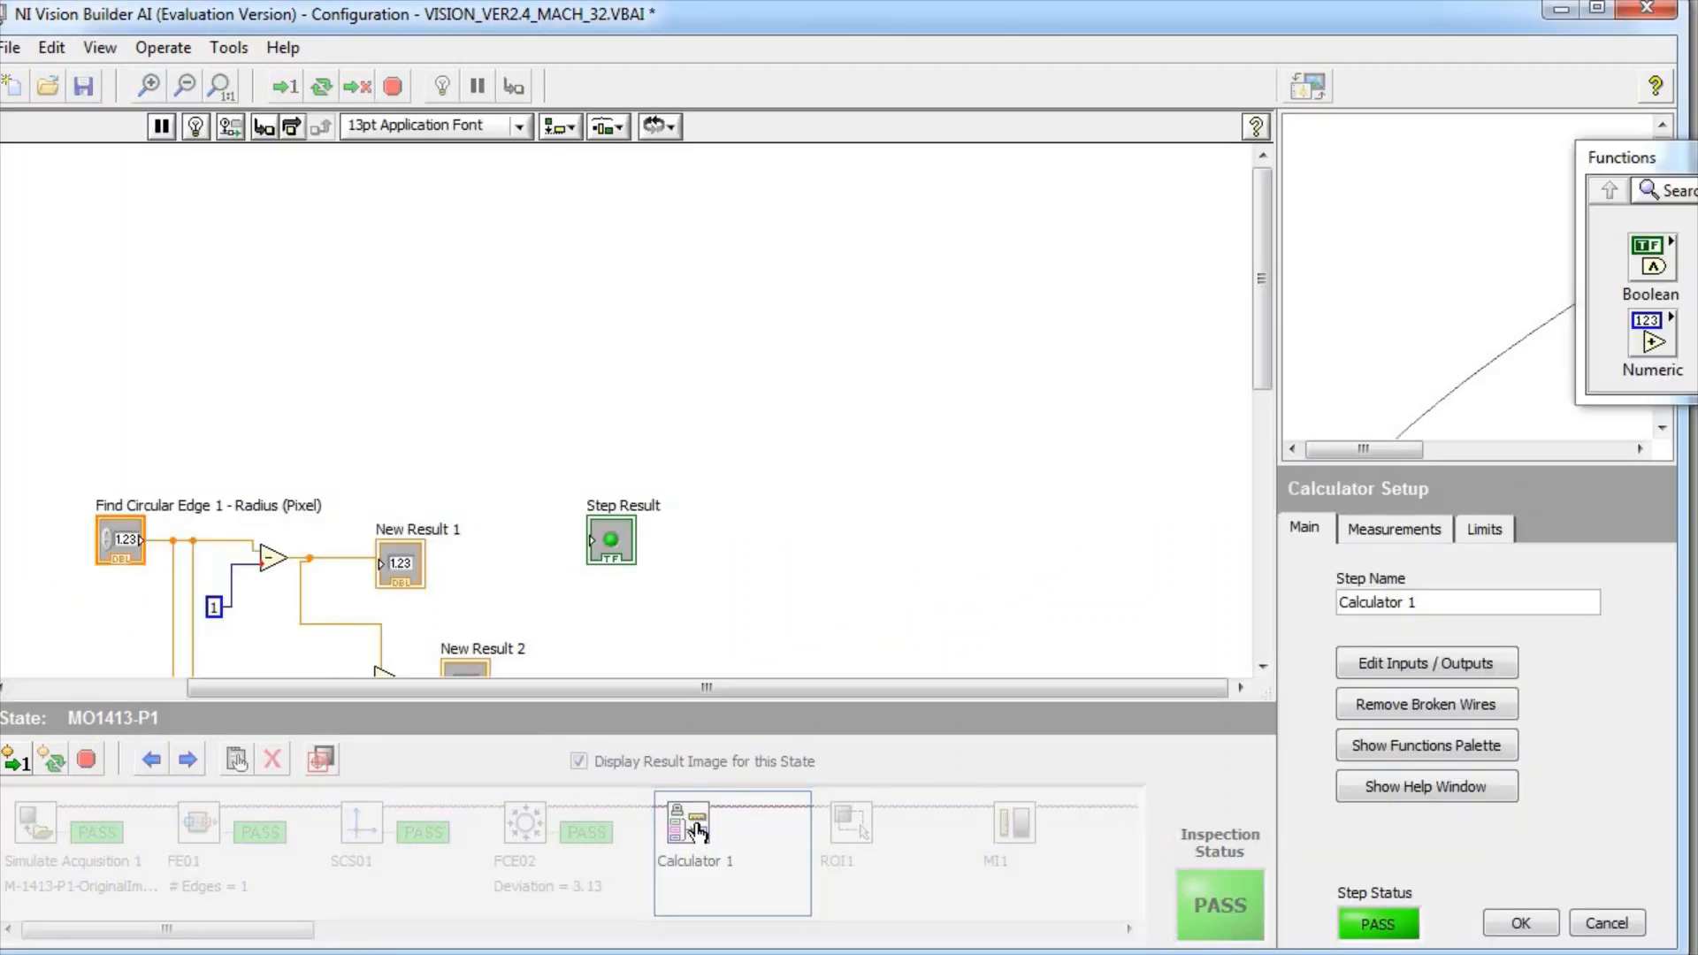
pyautogui.moveTo(1257, 352); pyautogui.dragTo(1258, 452)
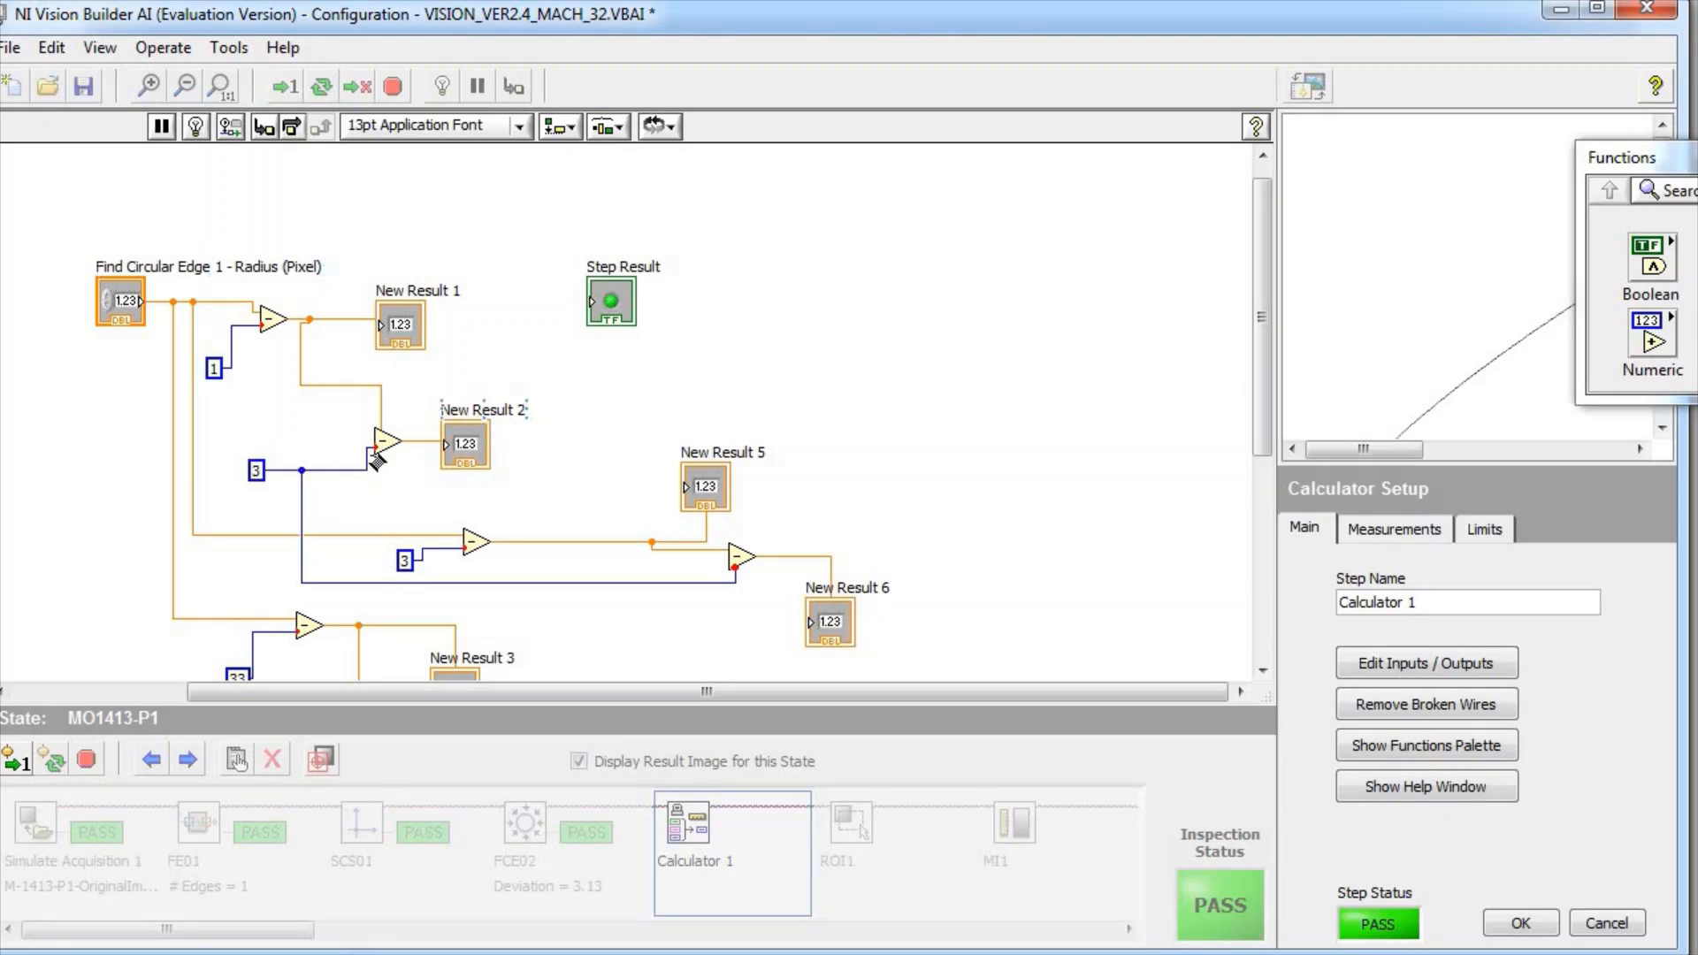
pyautogui.click(424, 301)
pyautogui.click(1595, 926)
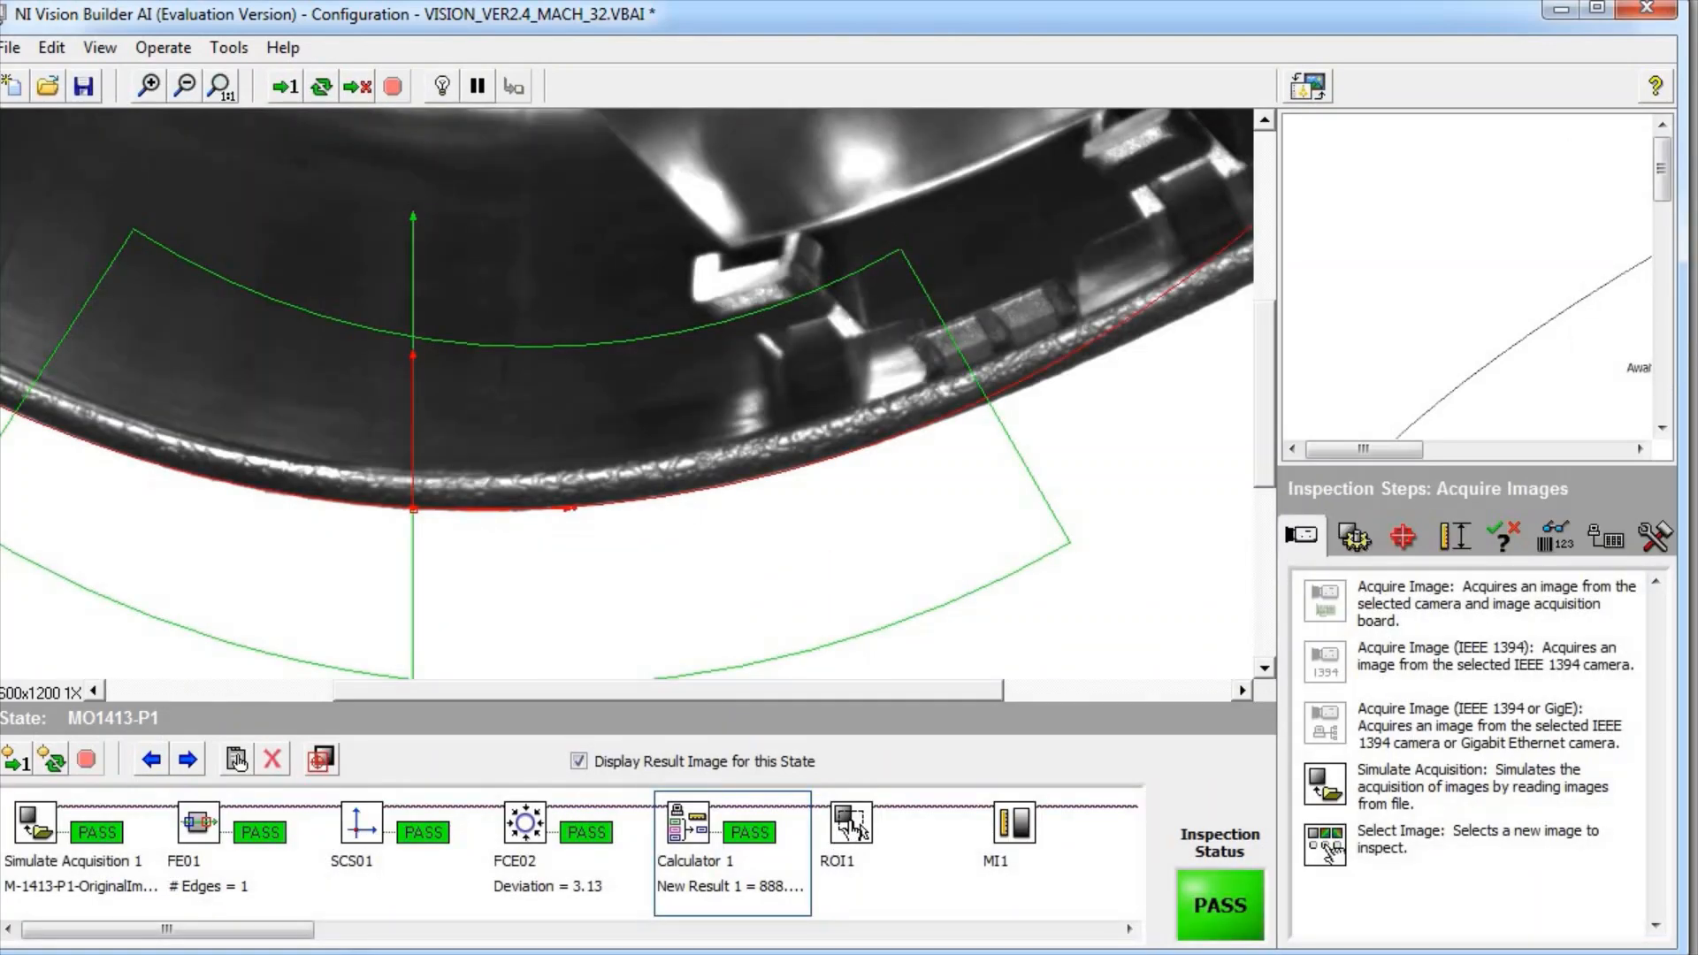
# Review the ROI1 annulus along the outer rim and the sources of its centre, radii and angles, and close its setup unchanged
pyautogui.doubleClick(849, 827)
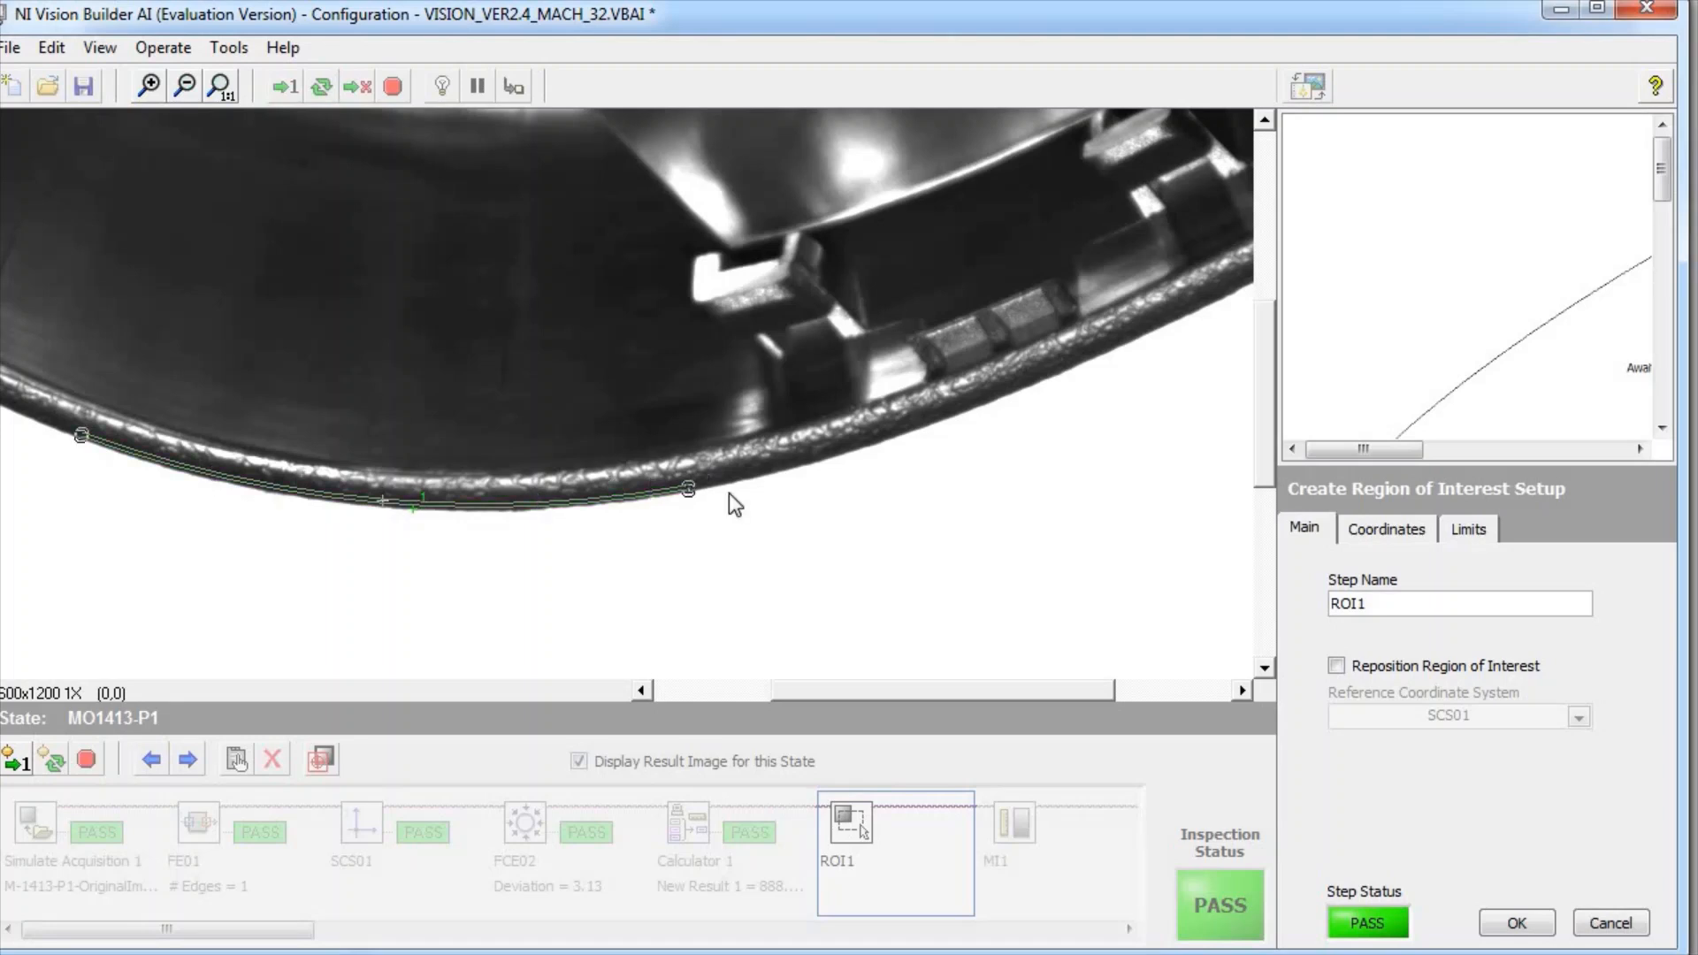
pyautogui.click(1418, 529)
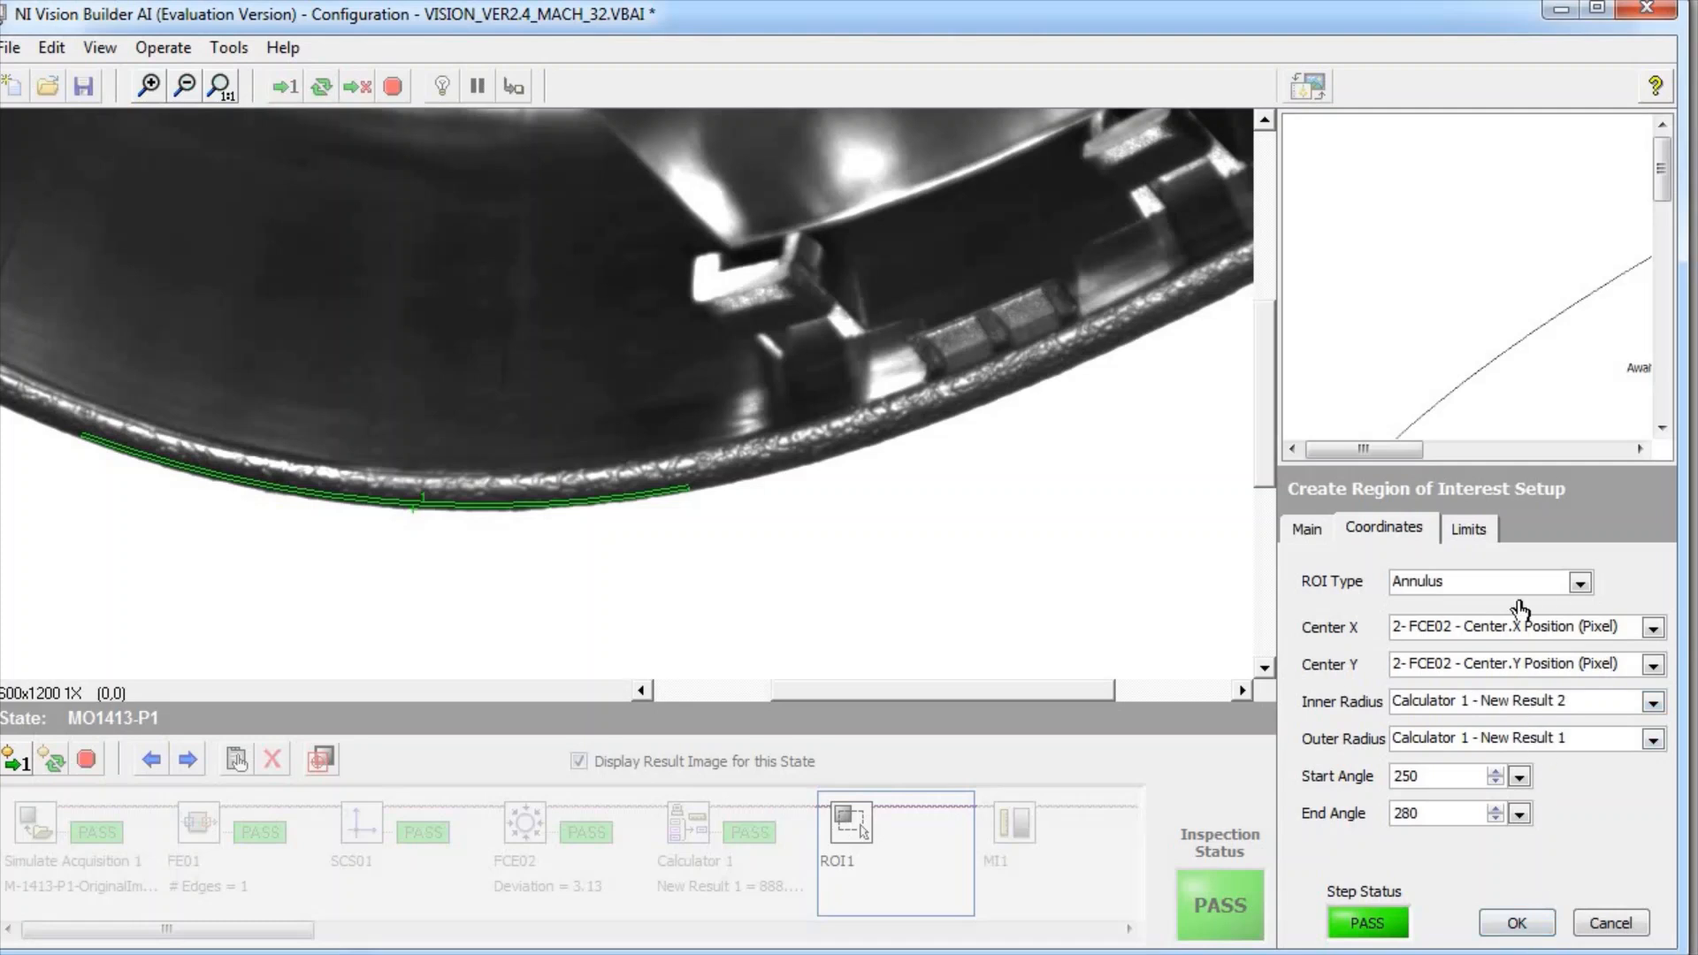
pyautogui.click(657, 498)
pyautogui.click(765, 497)
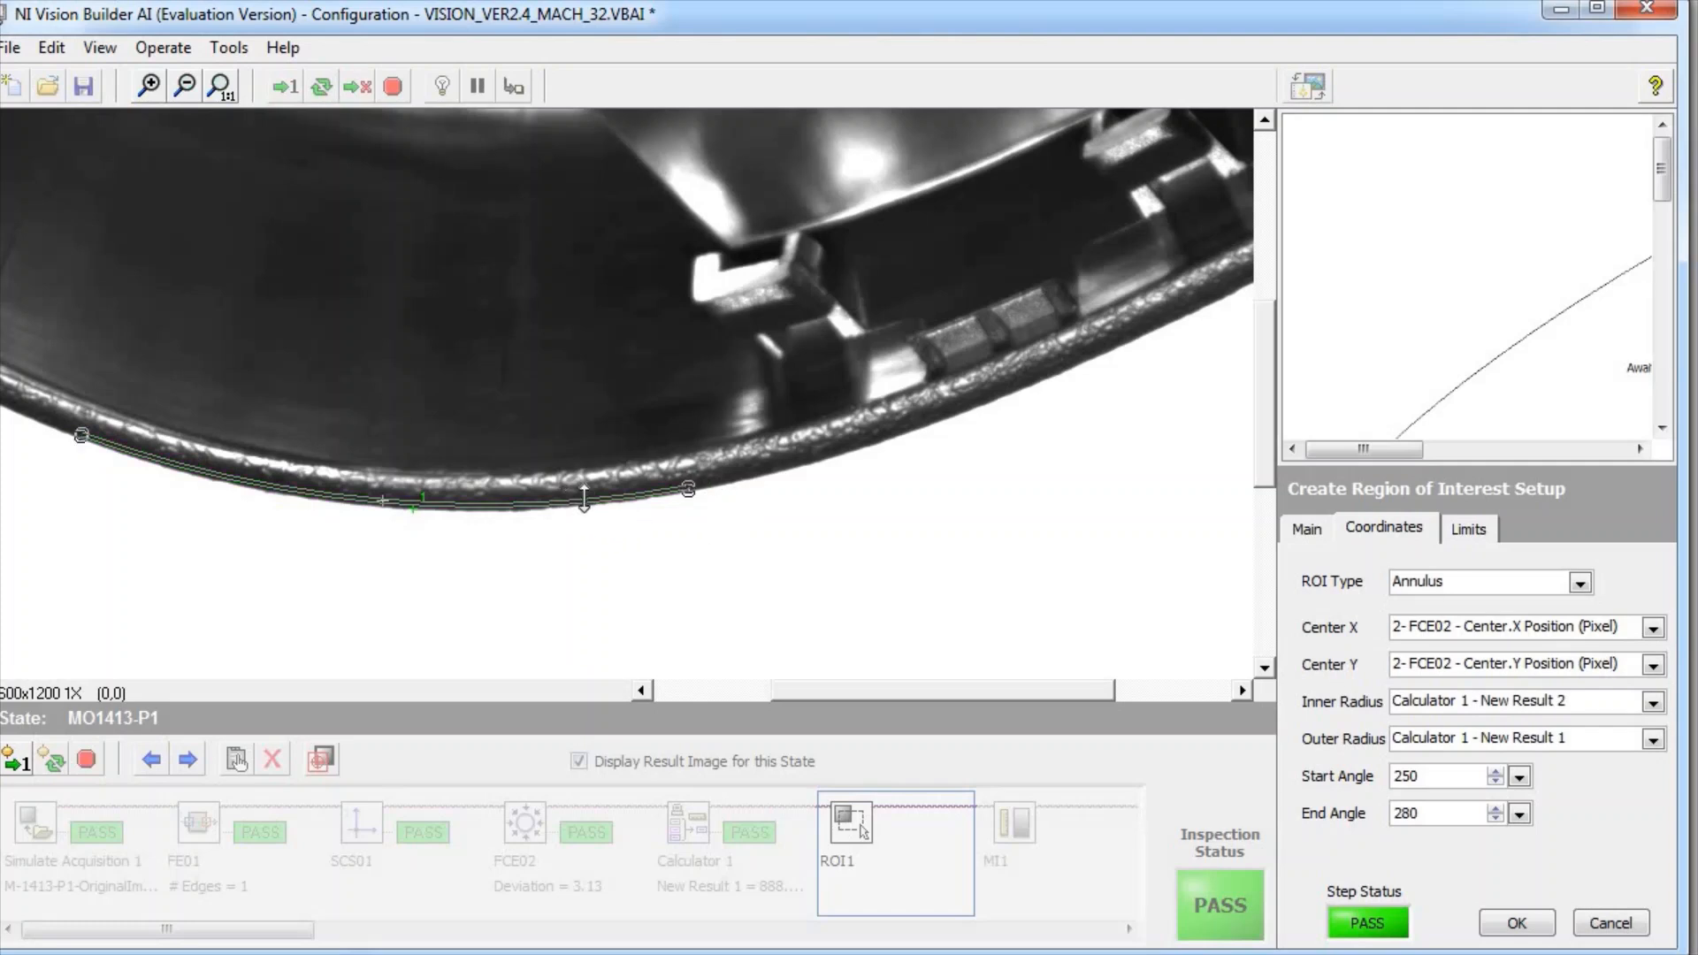
pyautogui.click(1610, 923)
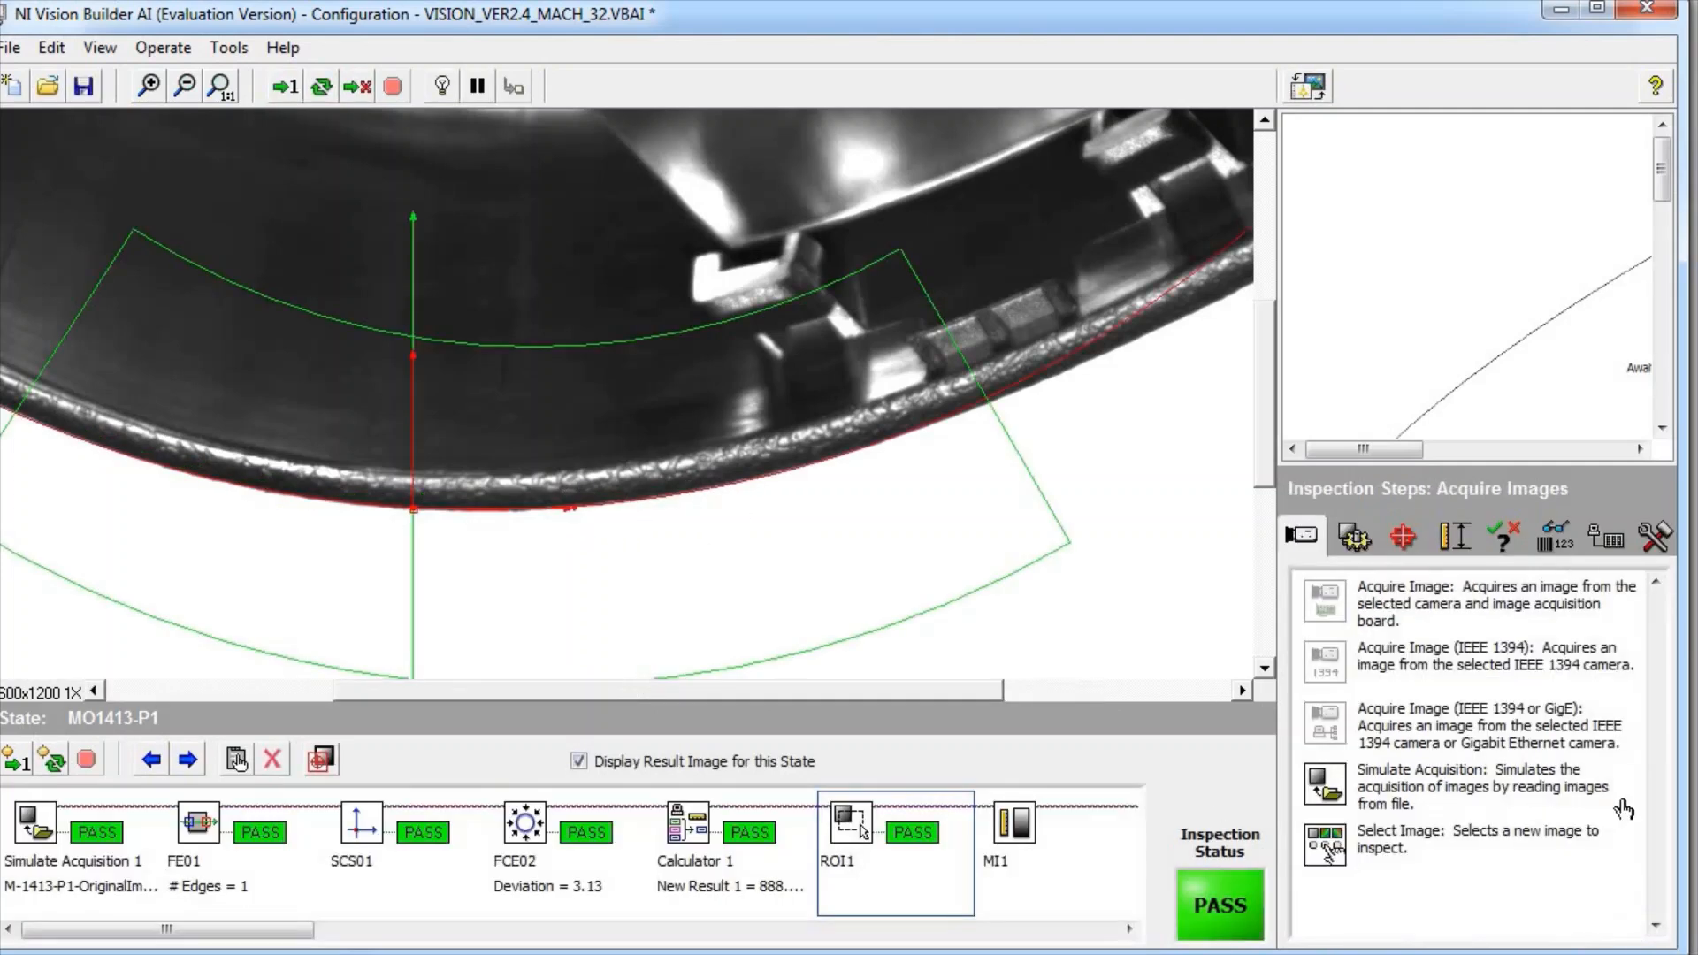
# Review the MI1 intensity step's region of interest and intensity limits, and close its setup unchanged
pyautogui.click(1016, 851)
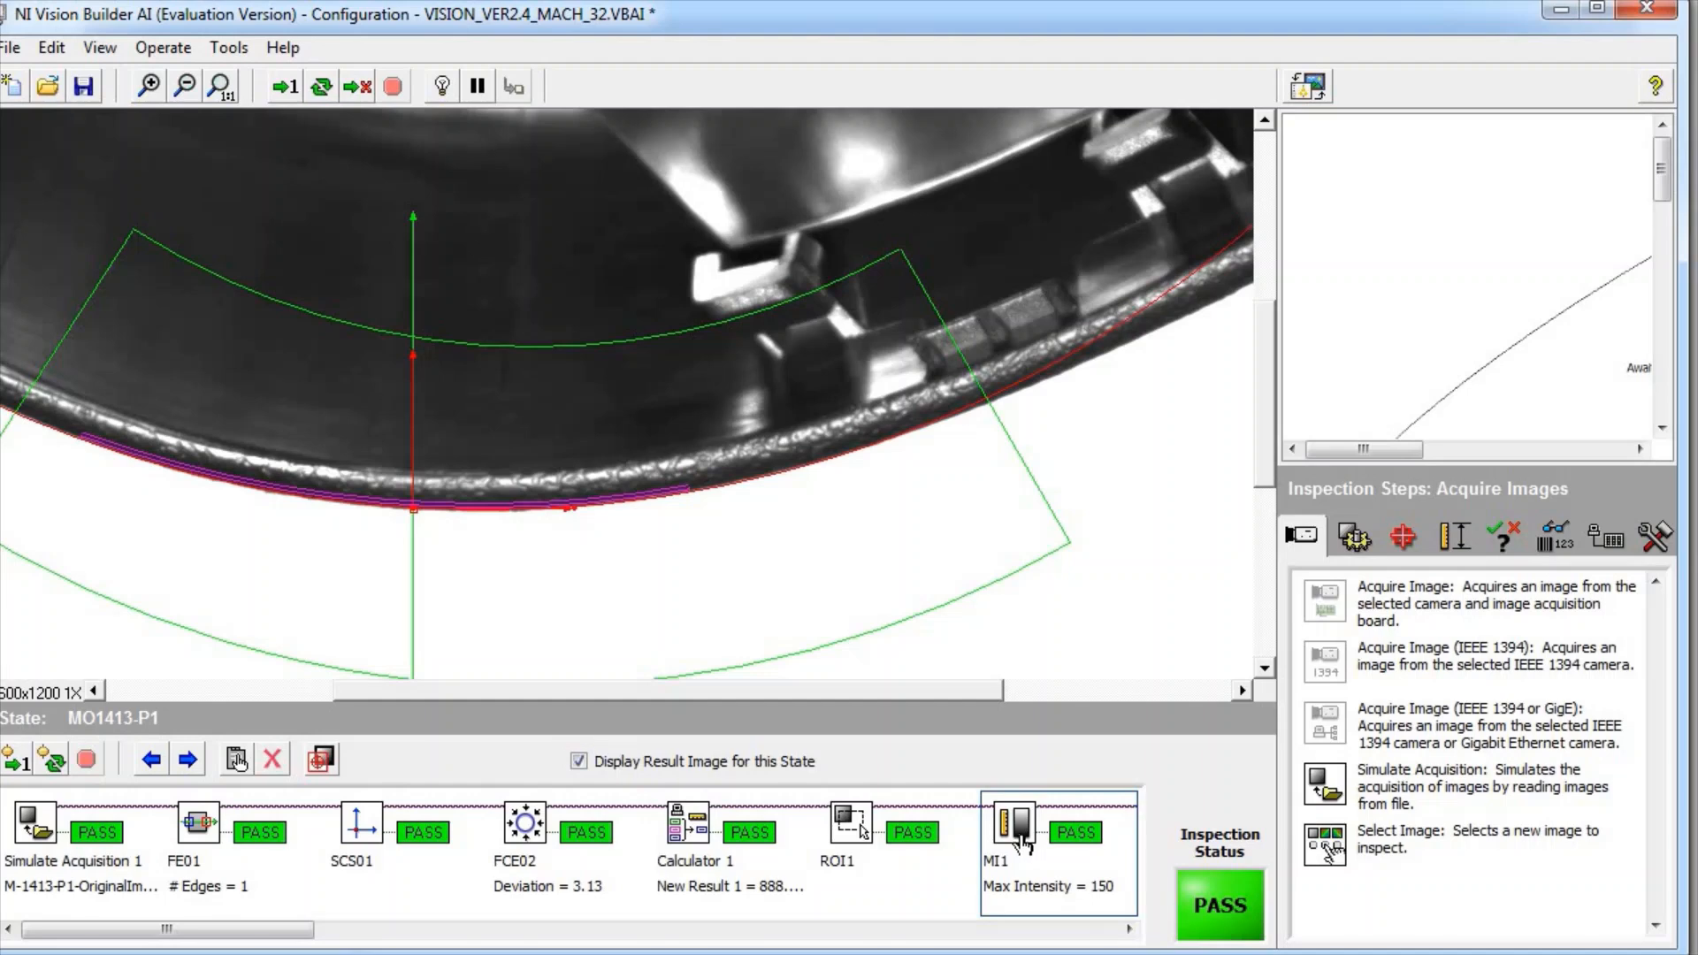
pyautogui.doubleClick(1017, 836)
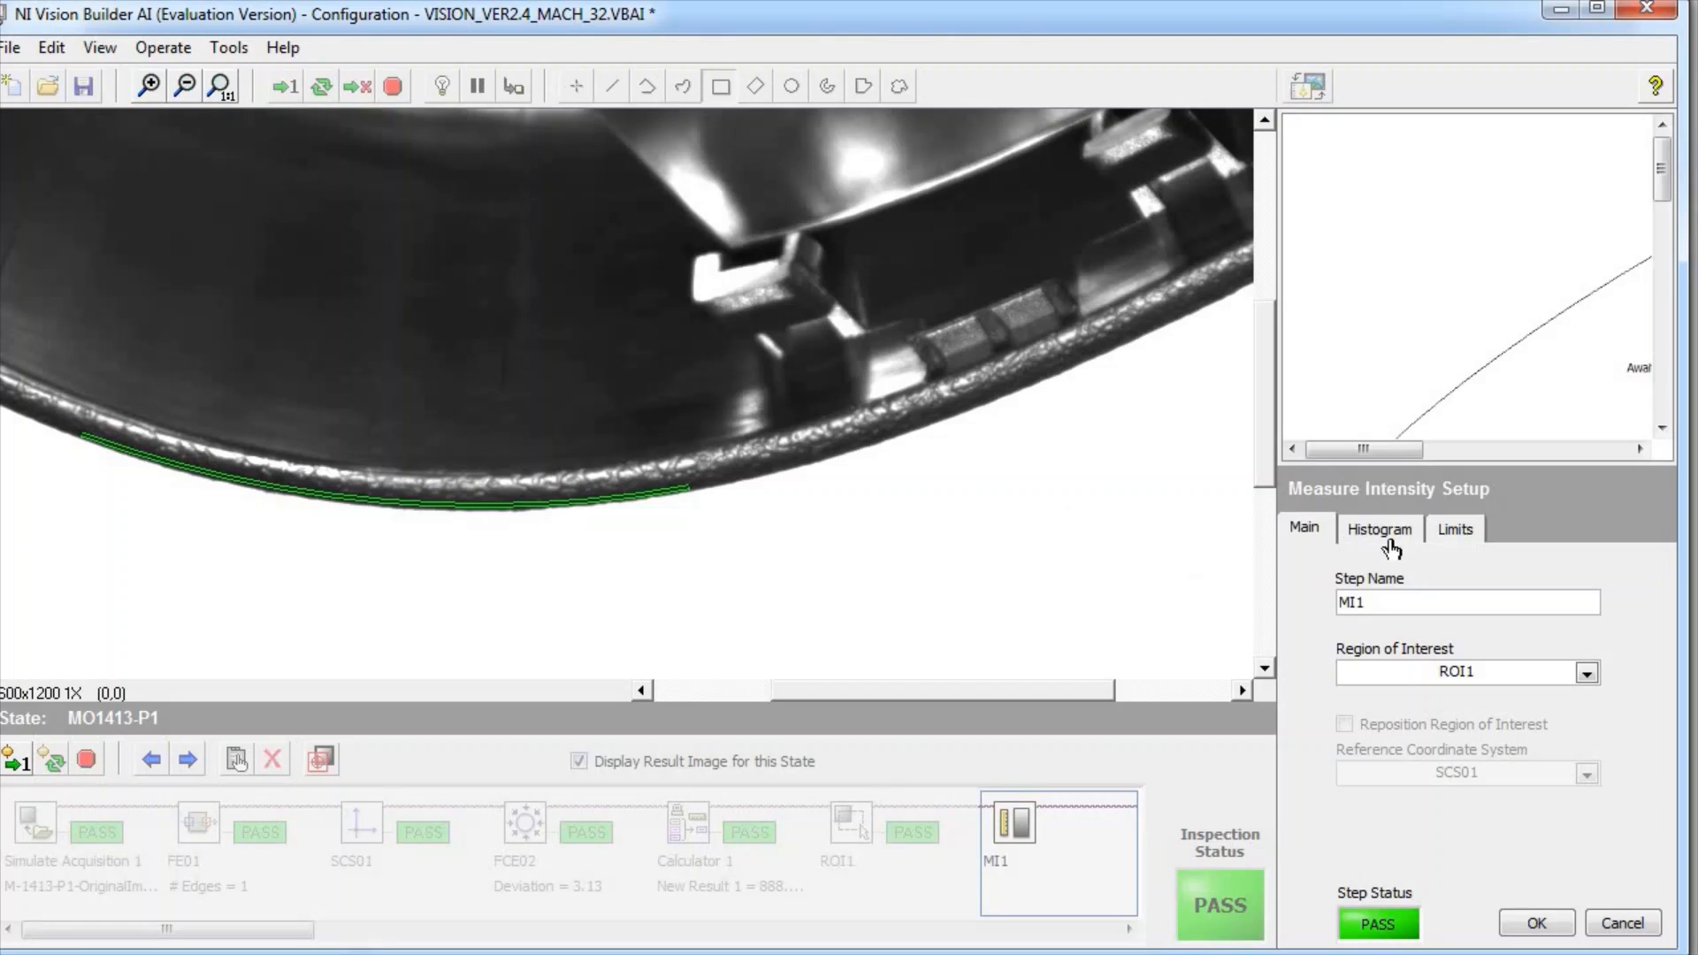
pyautogui.click(1455, 541)
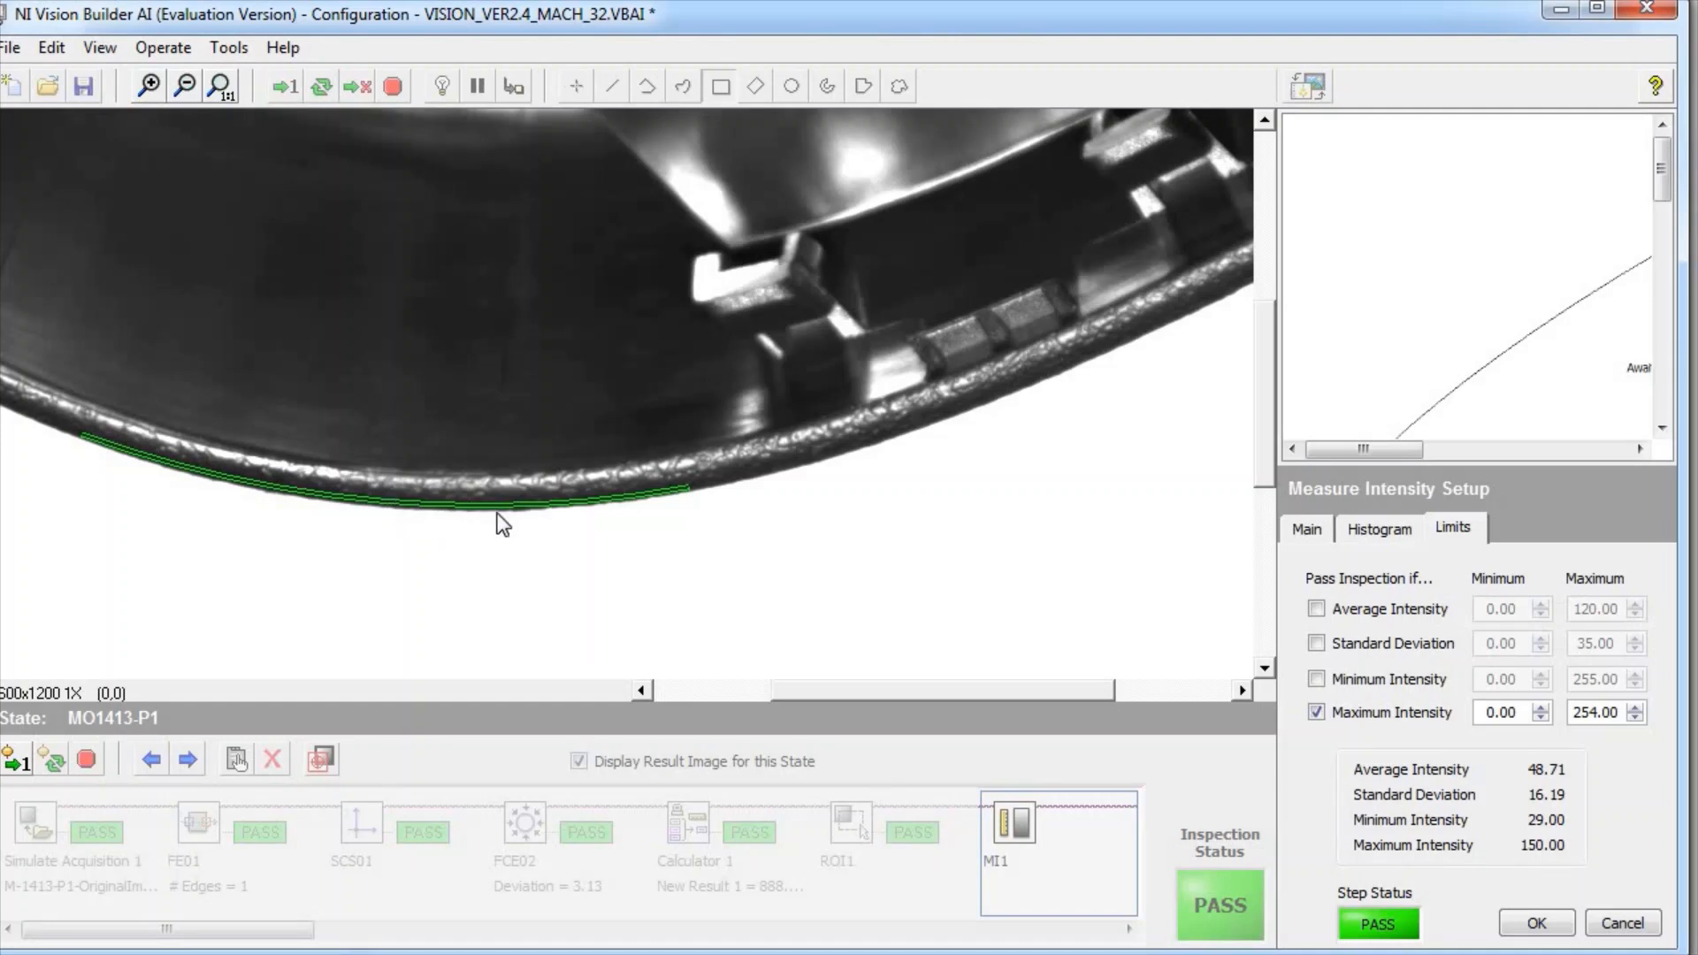
pyautogui.click(1628, 926)
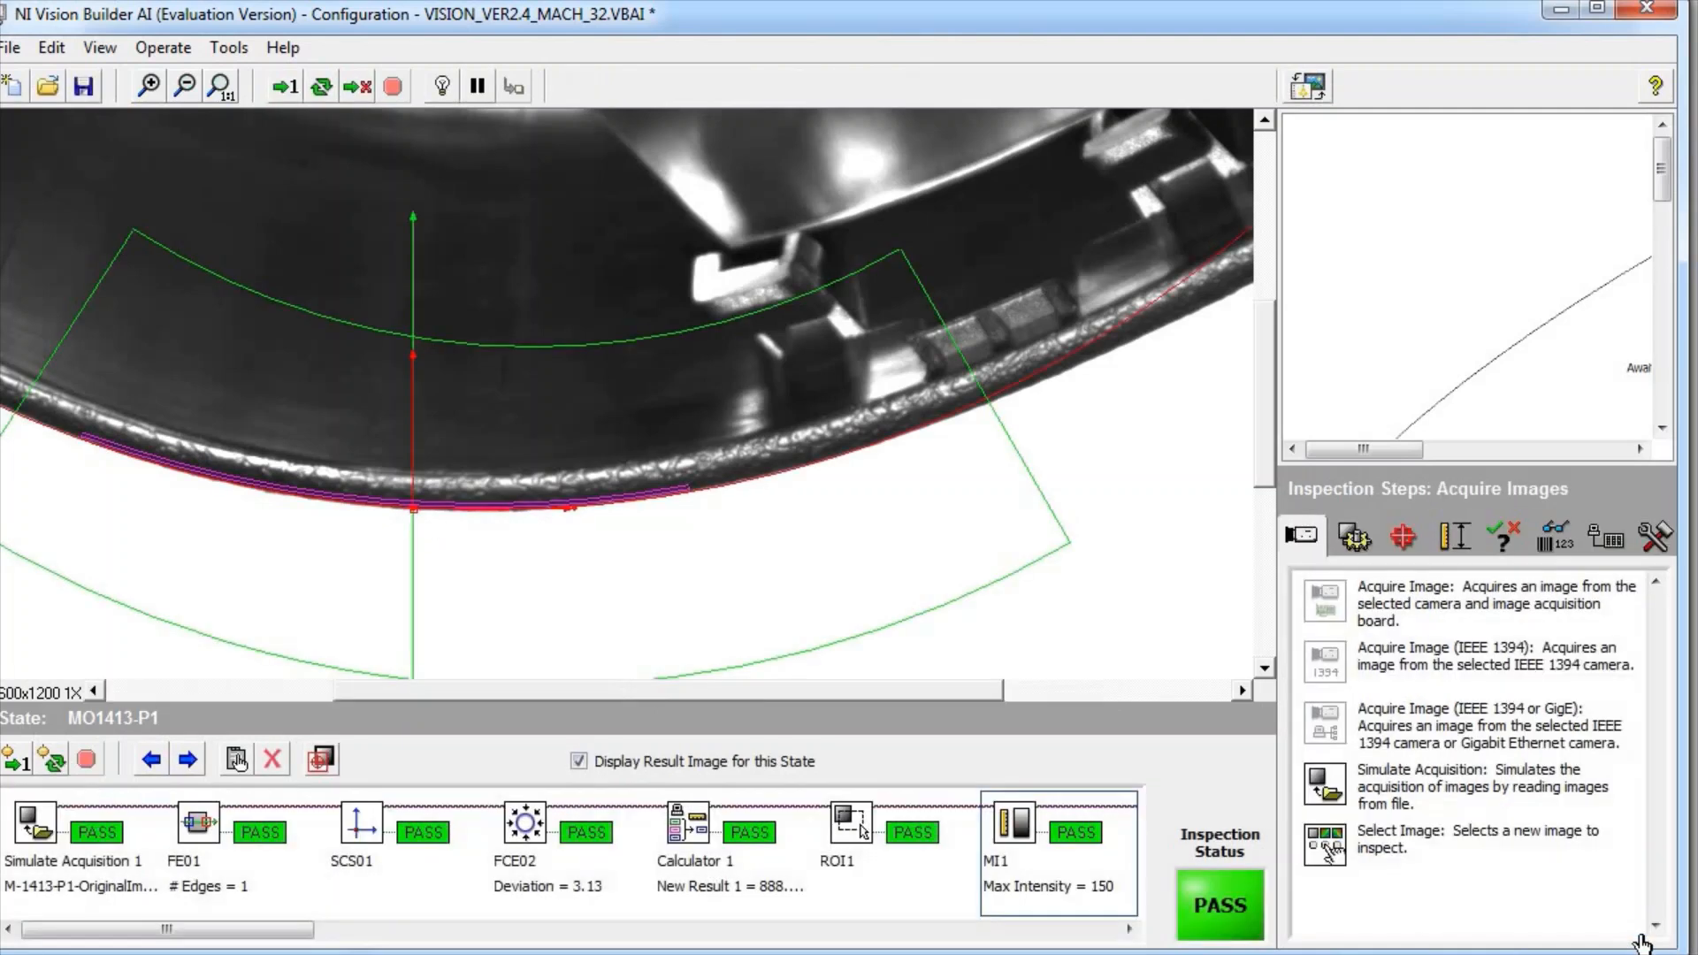
# Check the area covered by the WhiteBlobSearchRegion step in the MO1176-P1-Cavity2_PTN state, and close its setup unchanged
pyautogui.click(42, 852)
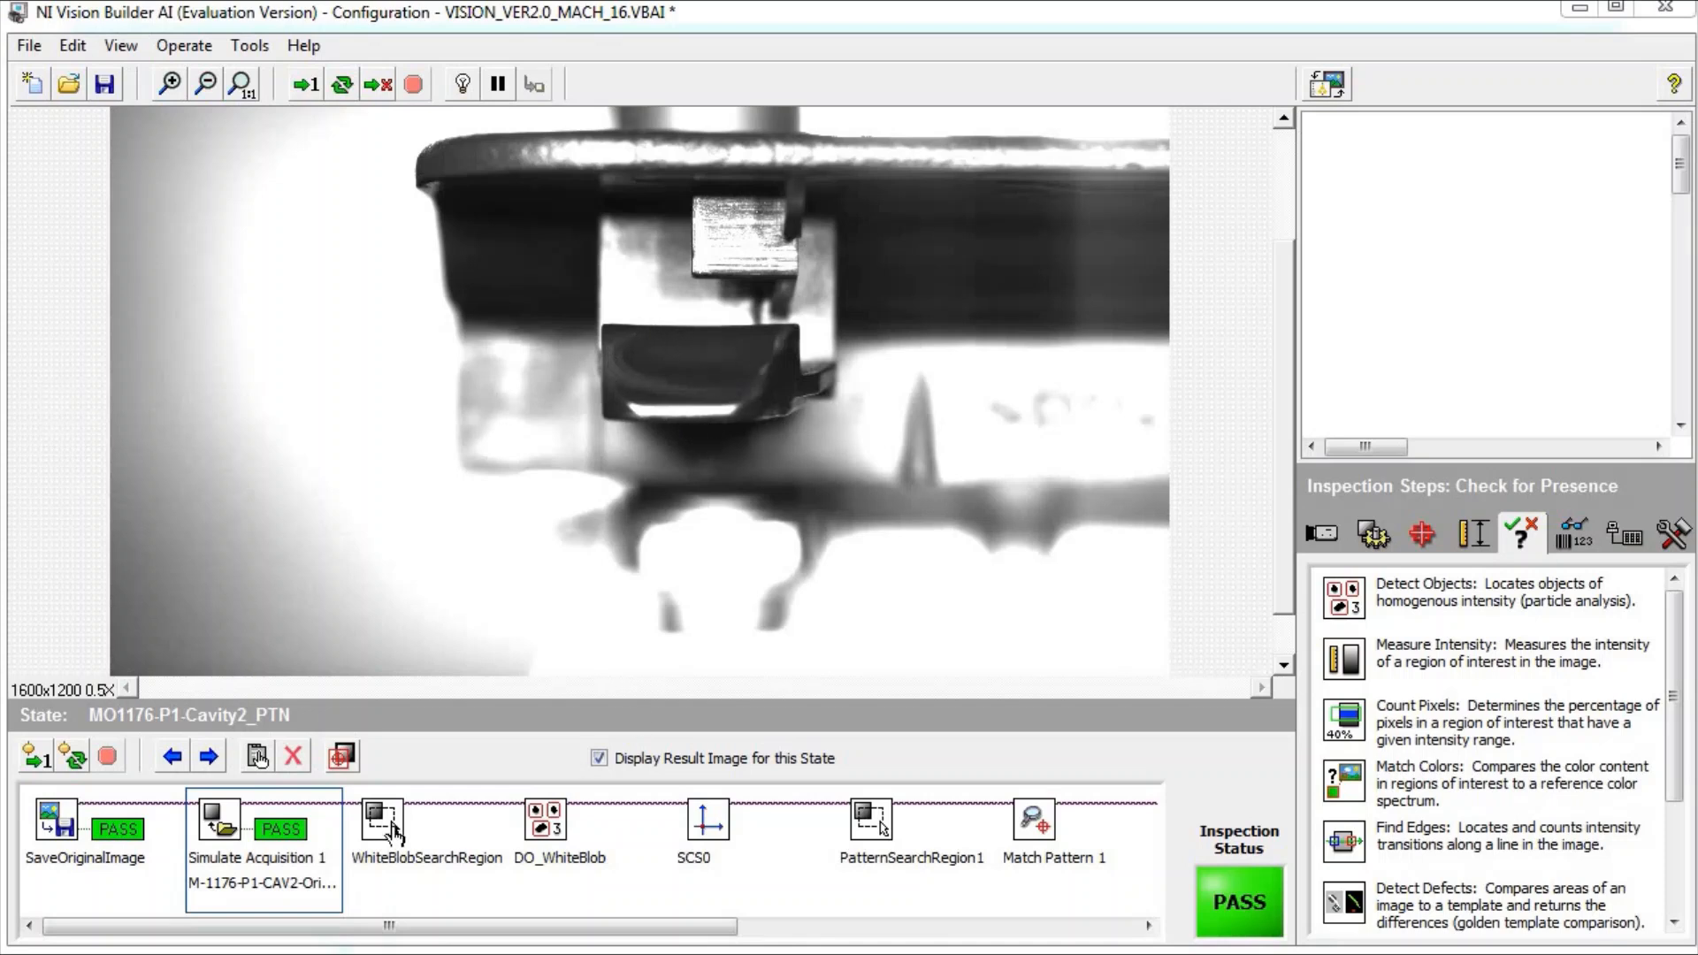
pyautogui.doubleClick(389, 832)
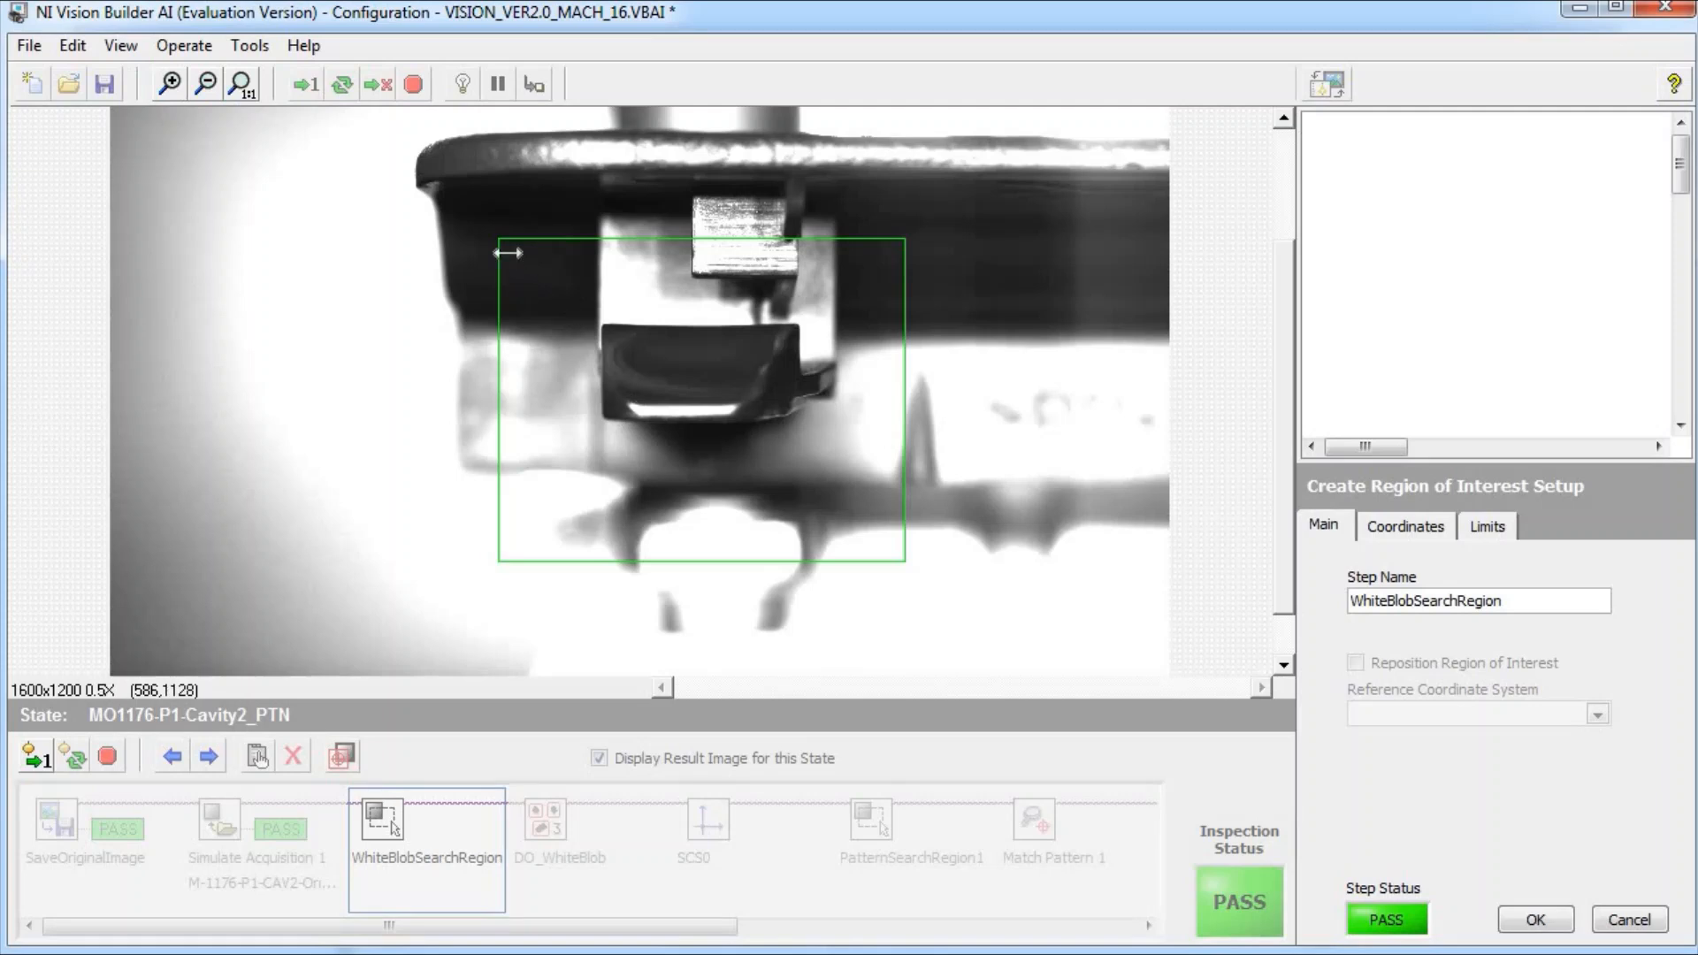
pyautogui.click(507, 253)
pyautogui.click(1627, 921)
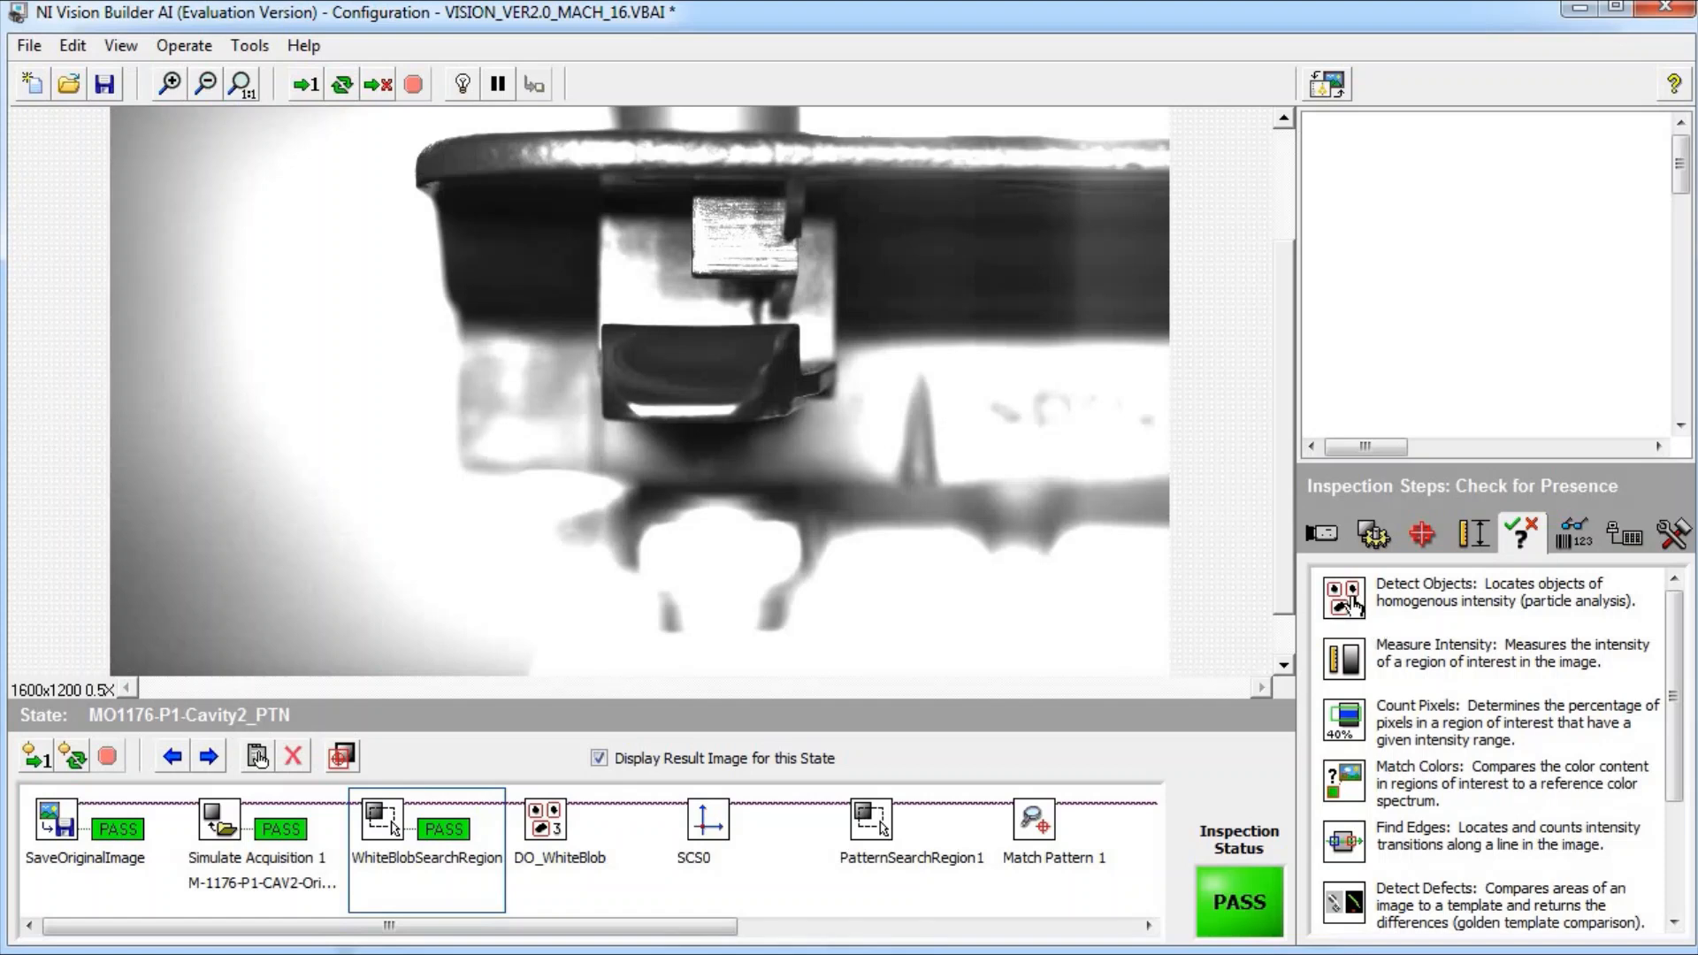
# Add a Detect Objects step after WhiteBlobSearchRegion and use WhiteBlobSearchRegion as its region of interest
pyautogui.click(1348, 604)
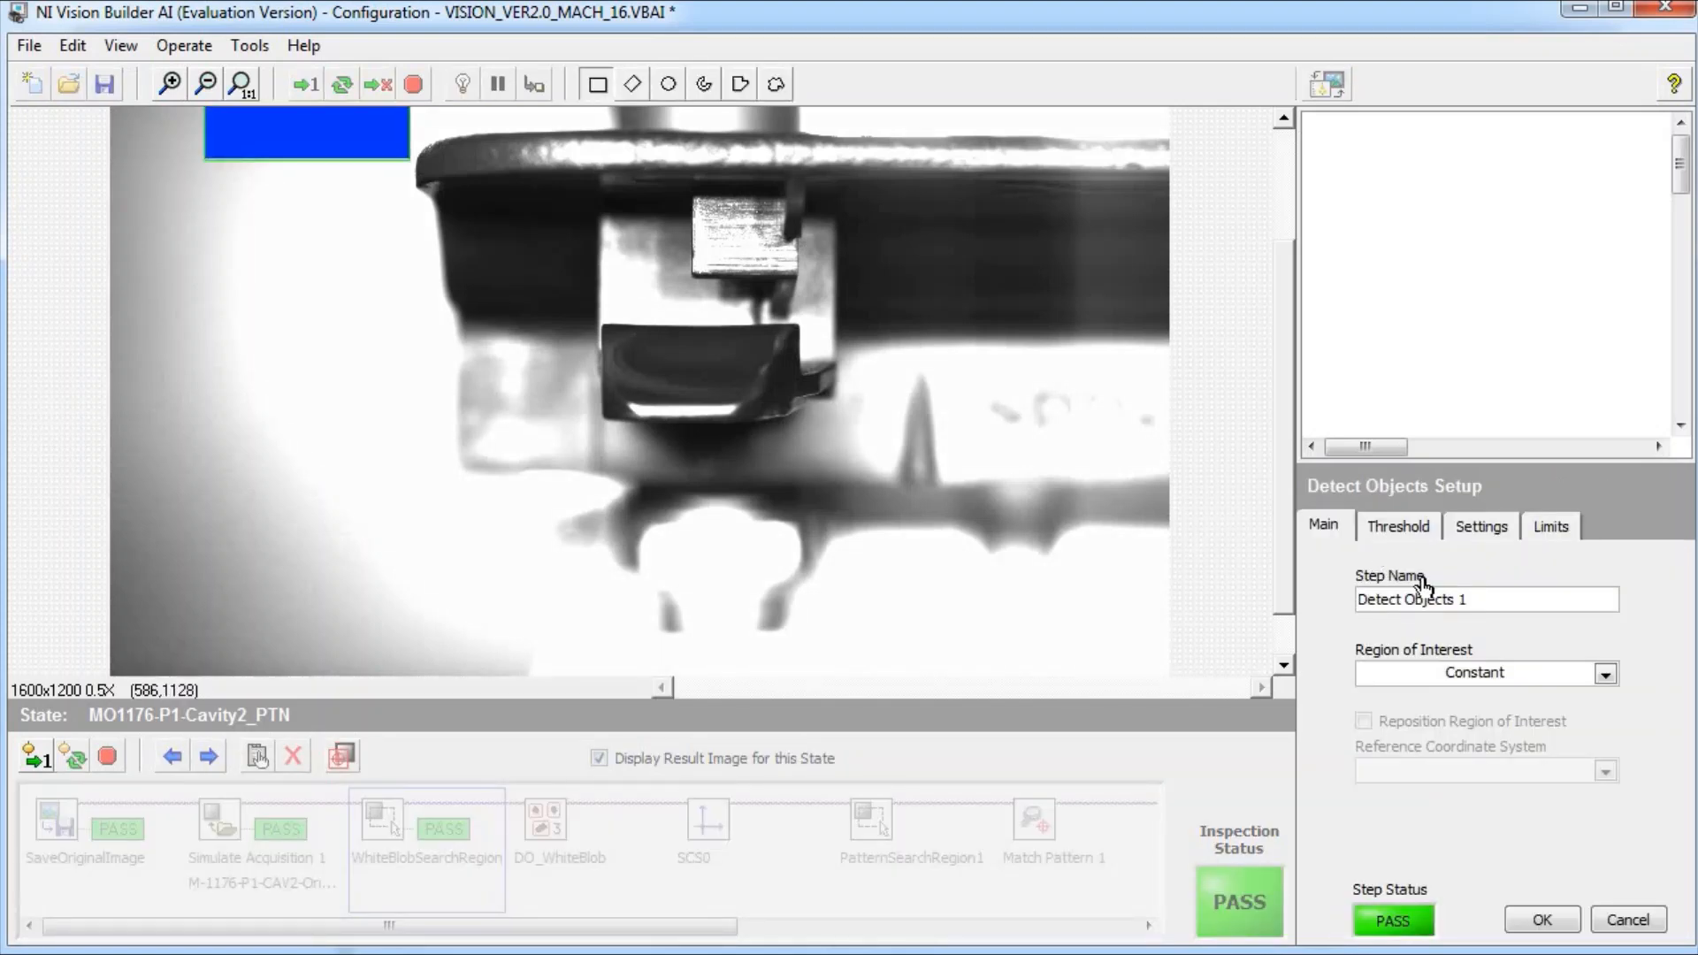
pyautogui.click(1605, 673)
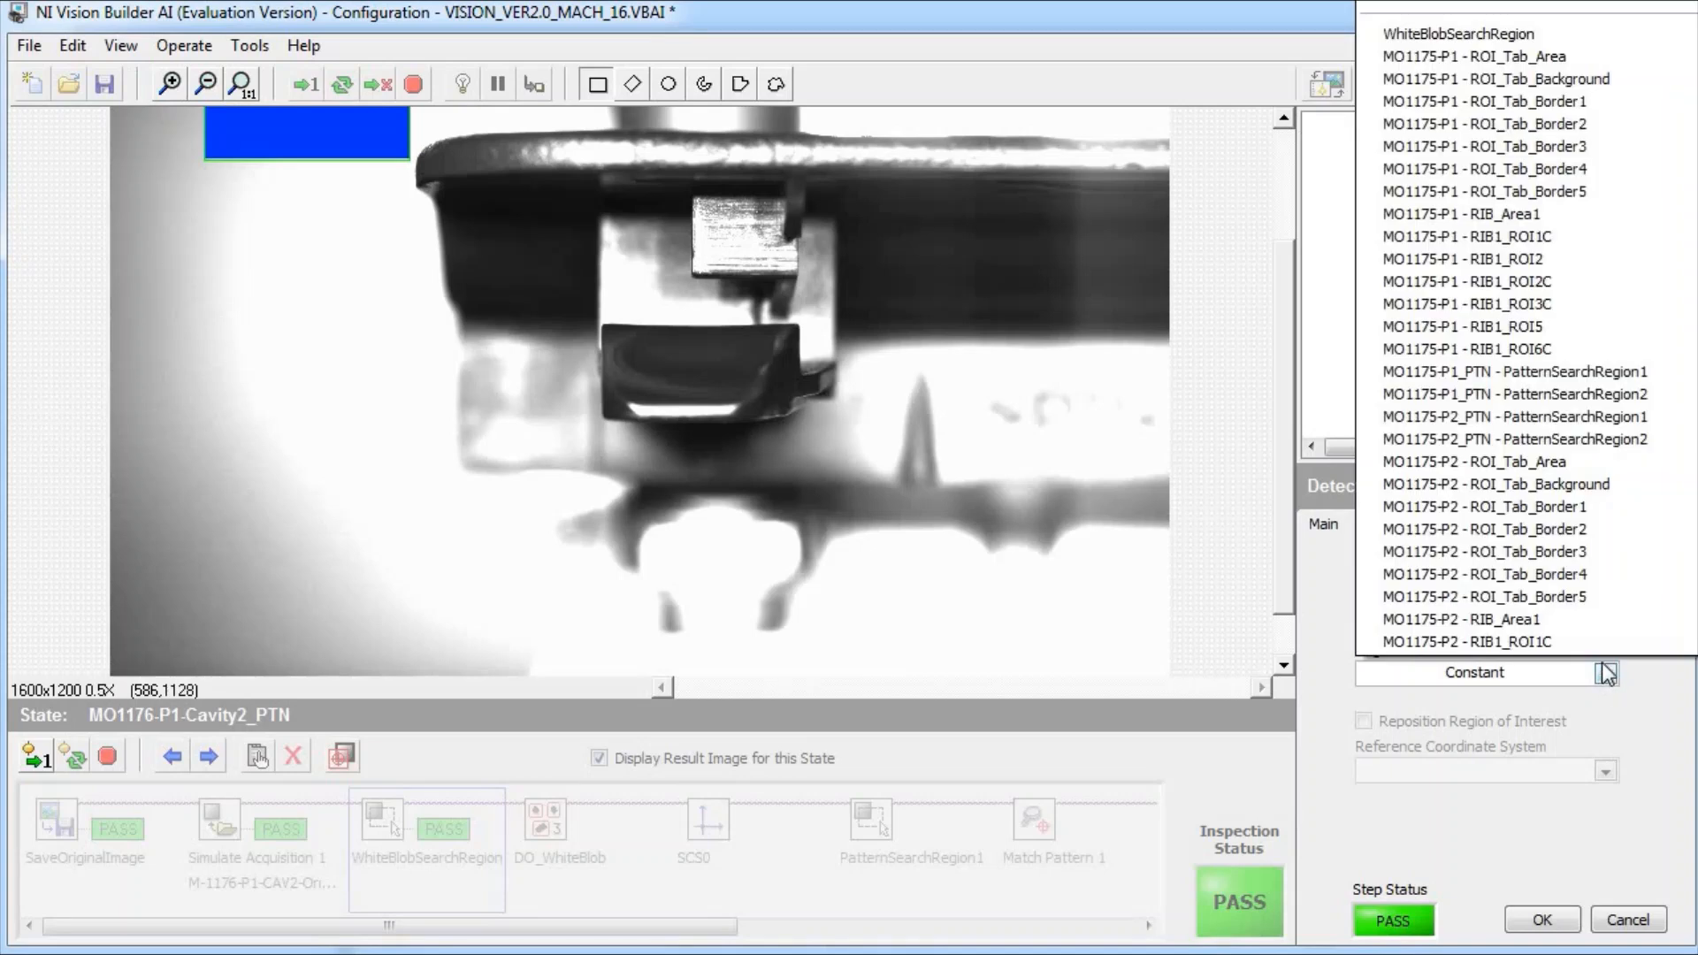
pyautogui.click(1474, 33)
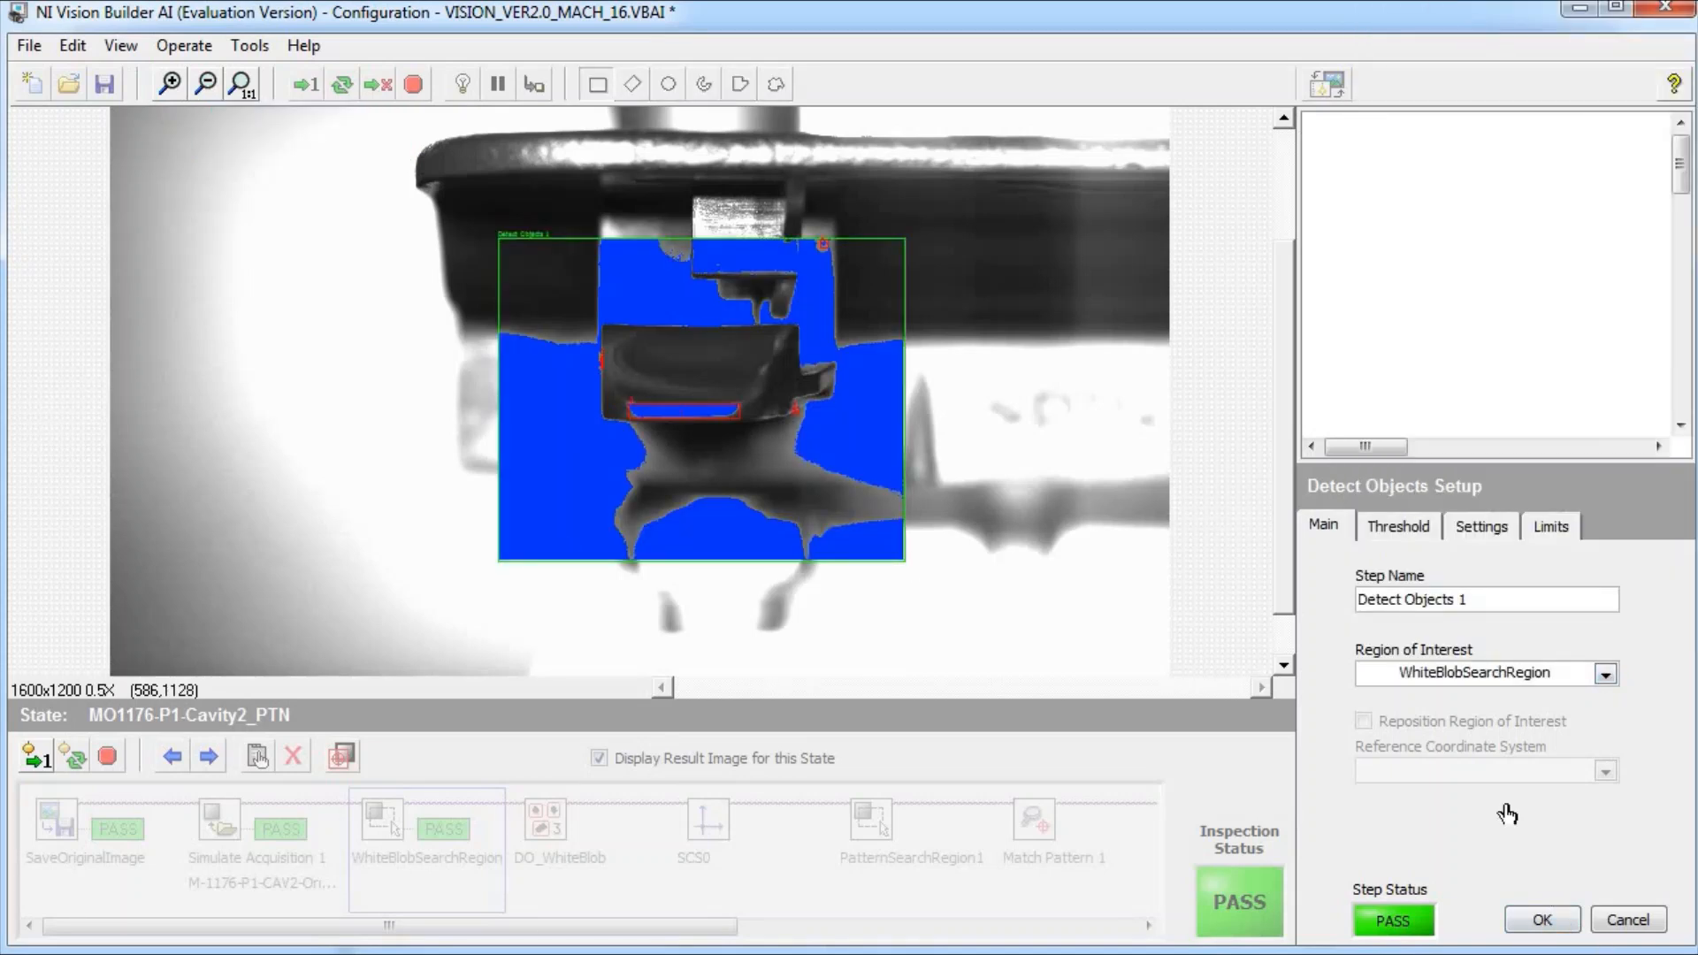
# Check the threshold, then compare the detected objects with Ignore Objects Touching Region of Interest disabled, and enable it again
pyautogui.click(1411, 529)
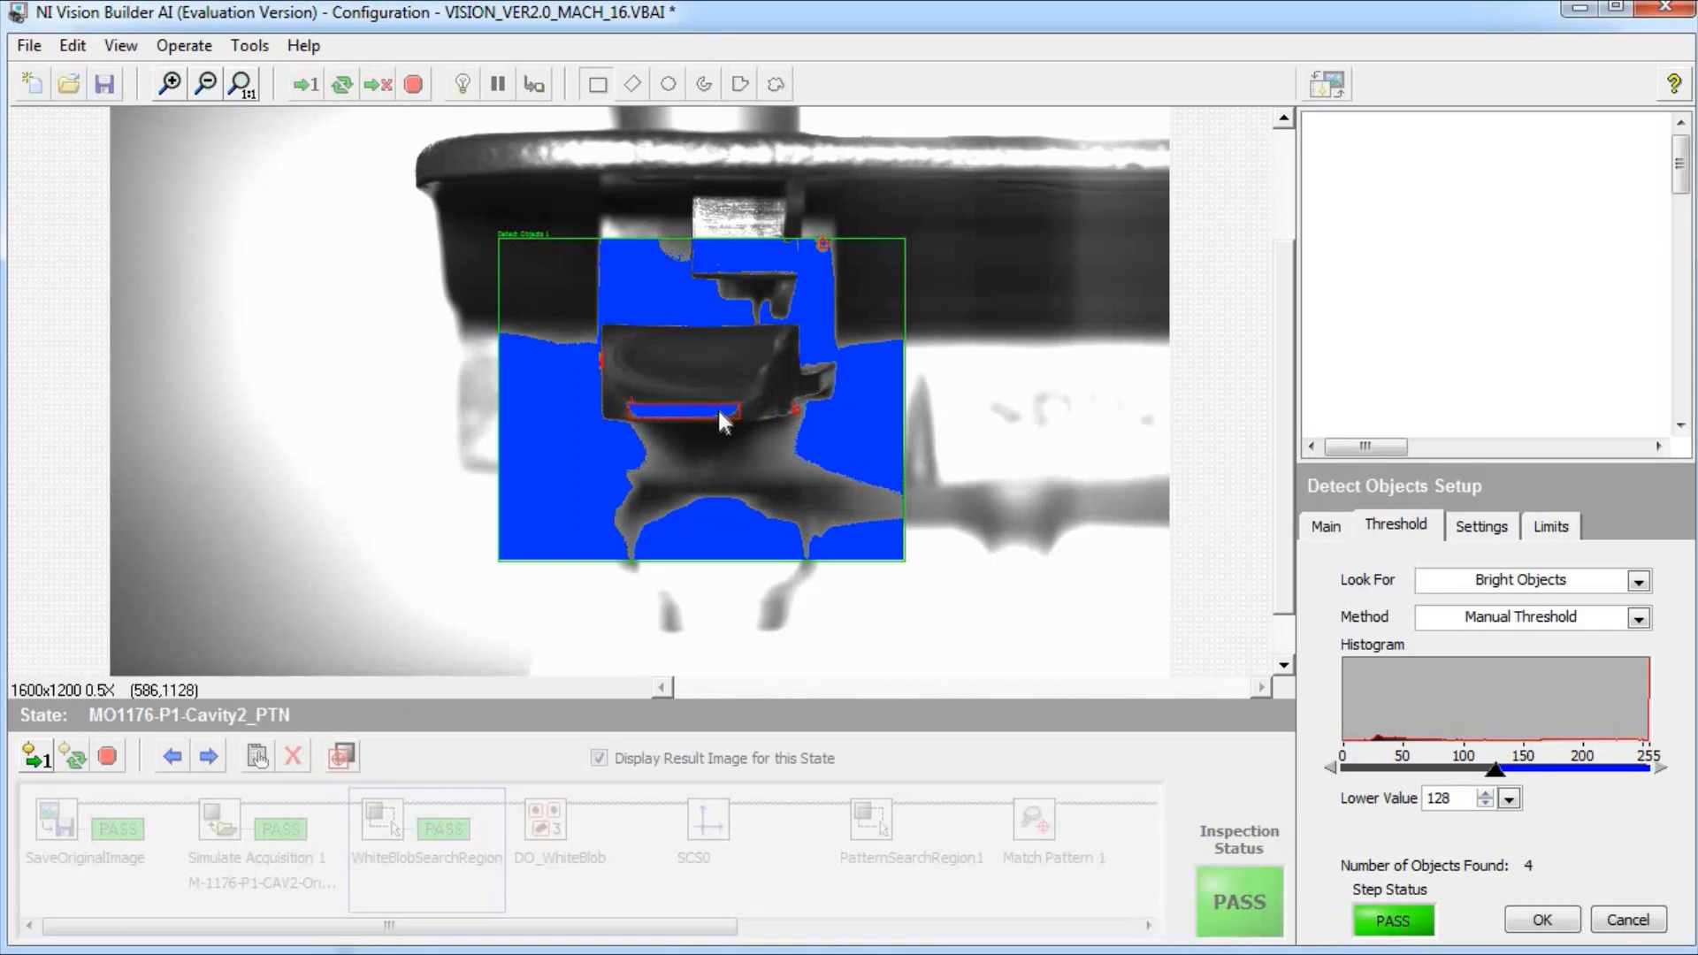
pyautogui.click(1476, 531)
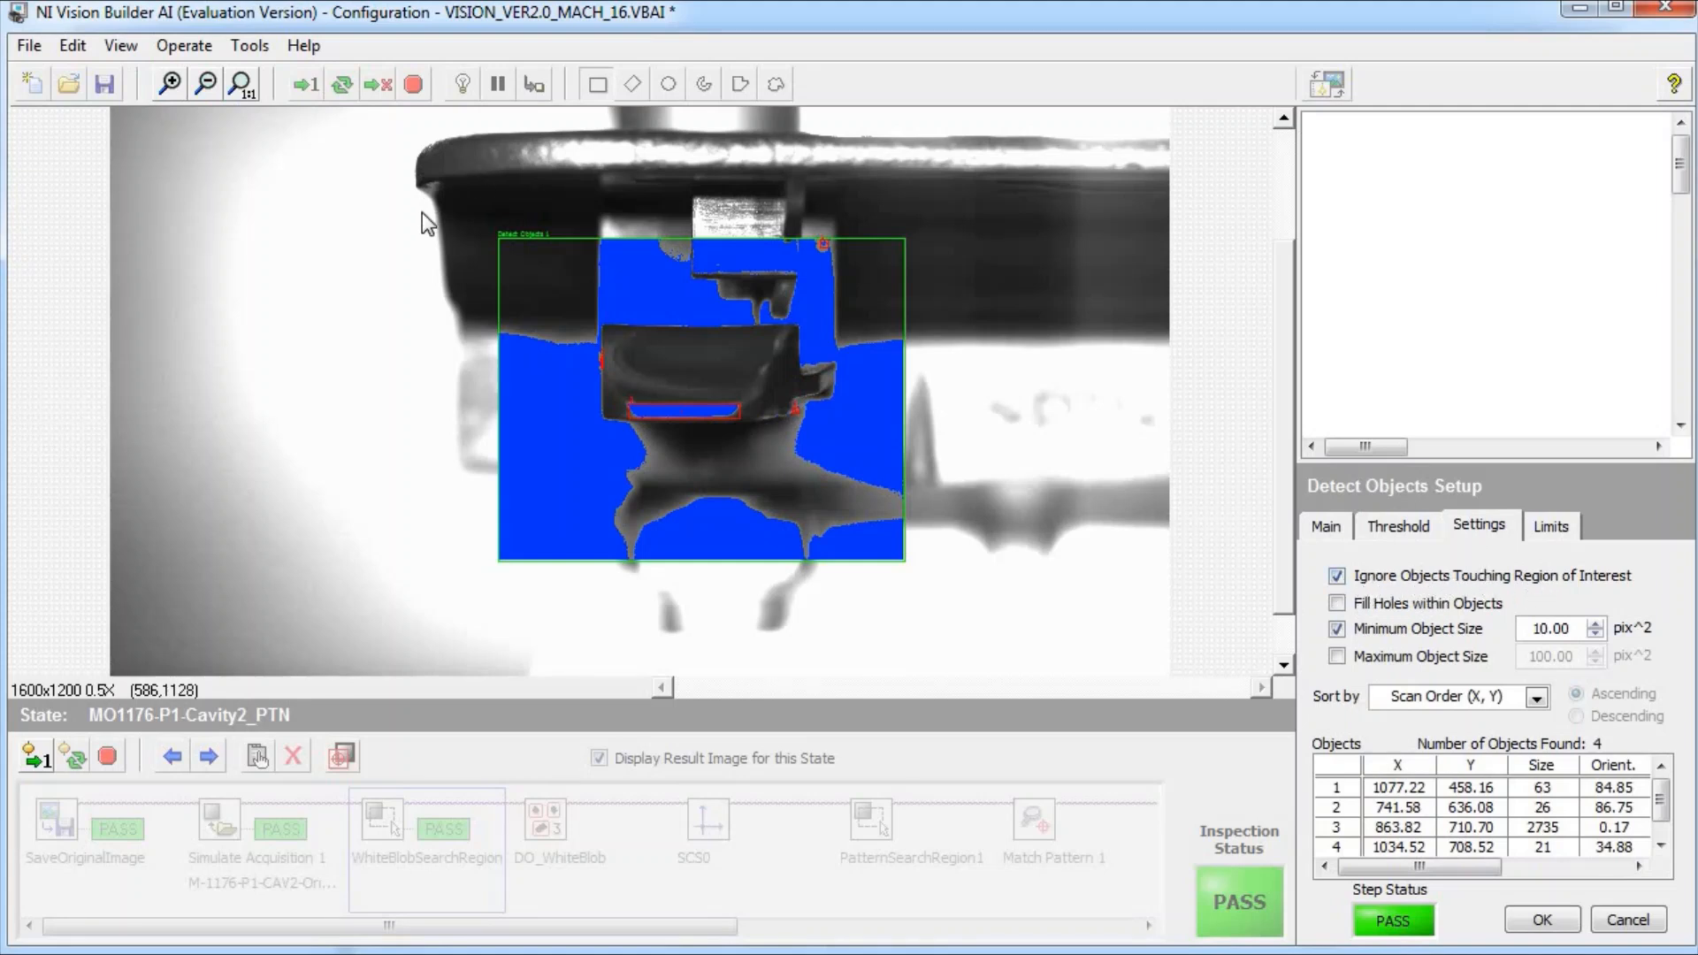
pyautogui.click(1336, 577)
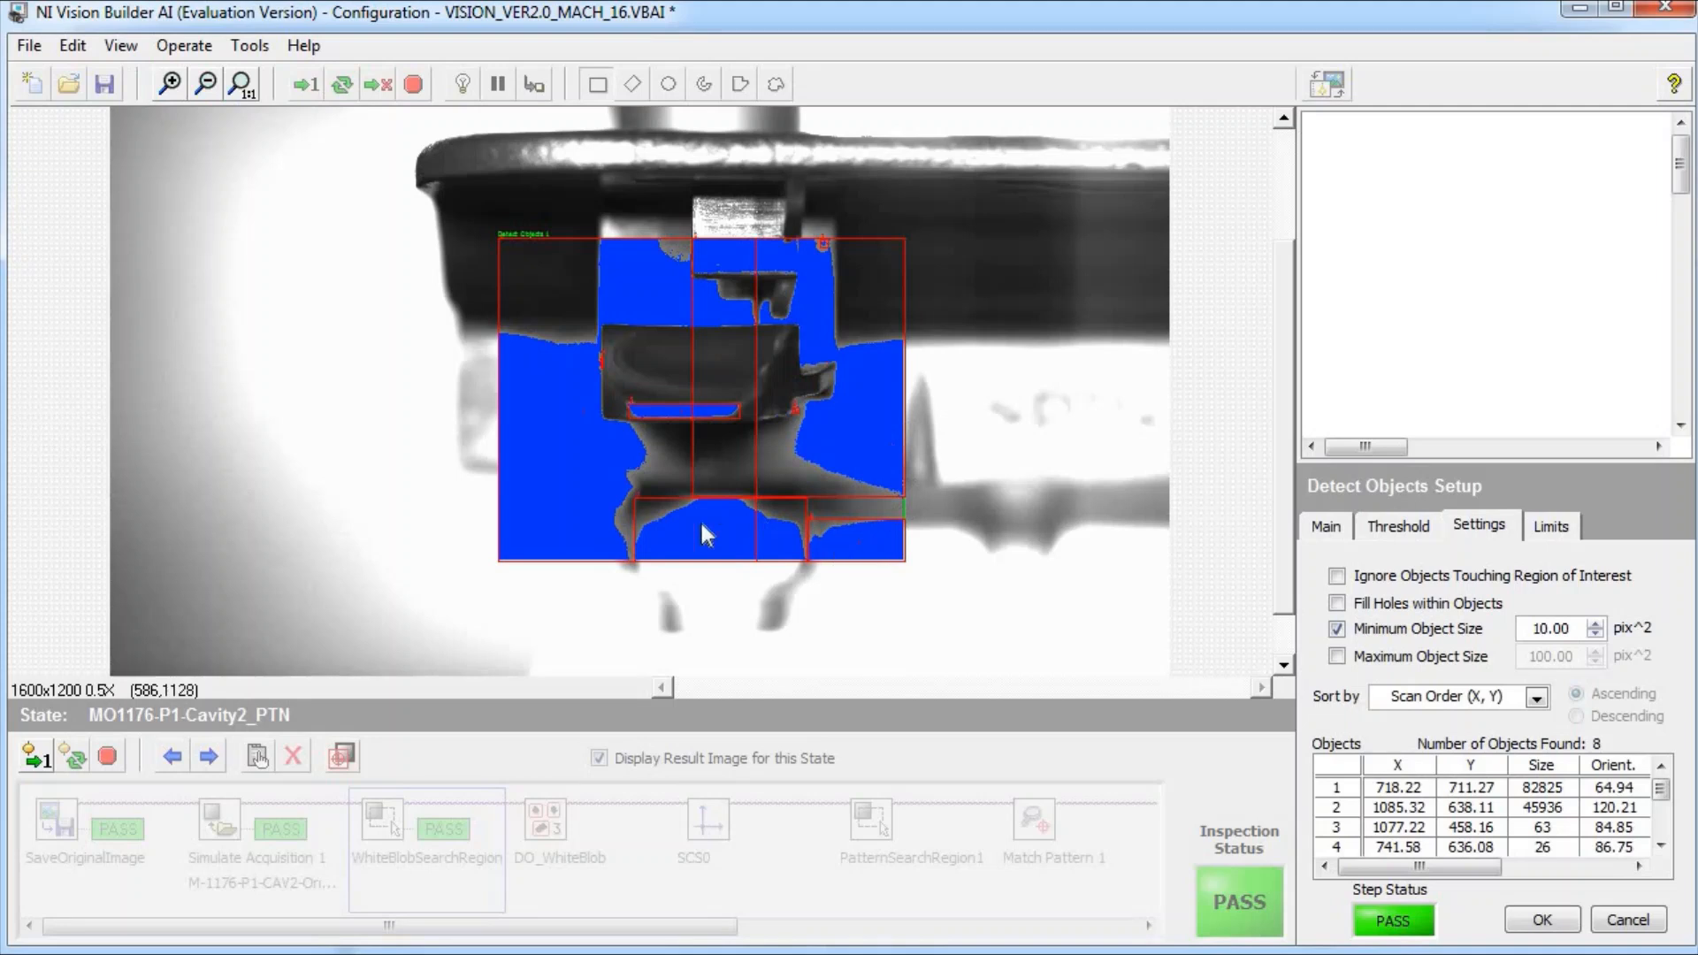
pyautogui.click(1337, 579)
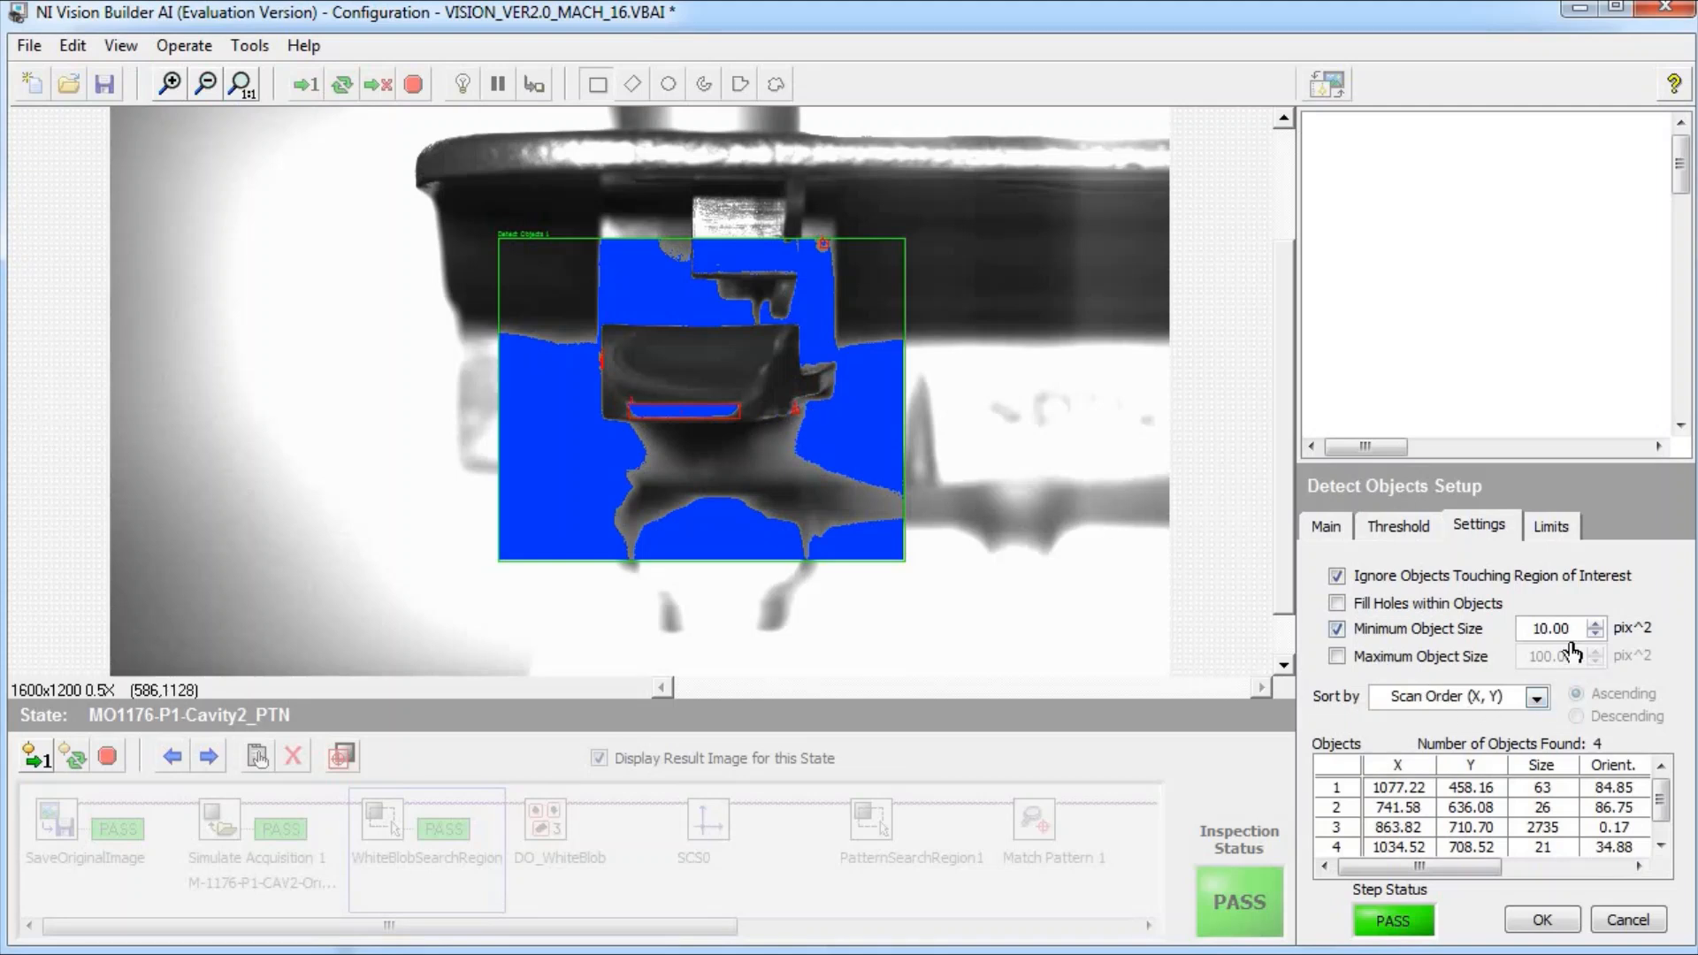
# Sort the detected objects by Size (Pixels) in descending order and set the minimum object size to 200 pix^2
pyautogui.doubleClick(1544, 629)
pyautogui.click(1537, 699)
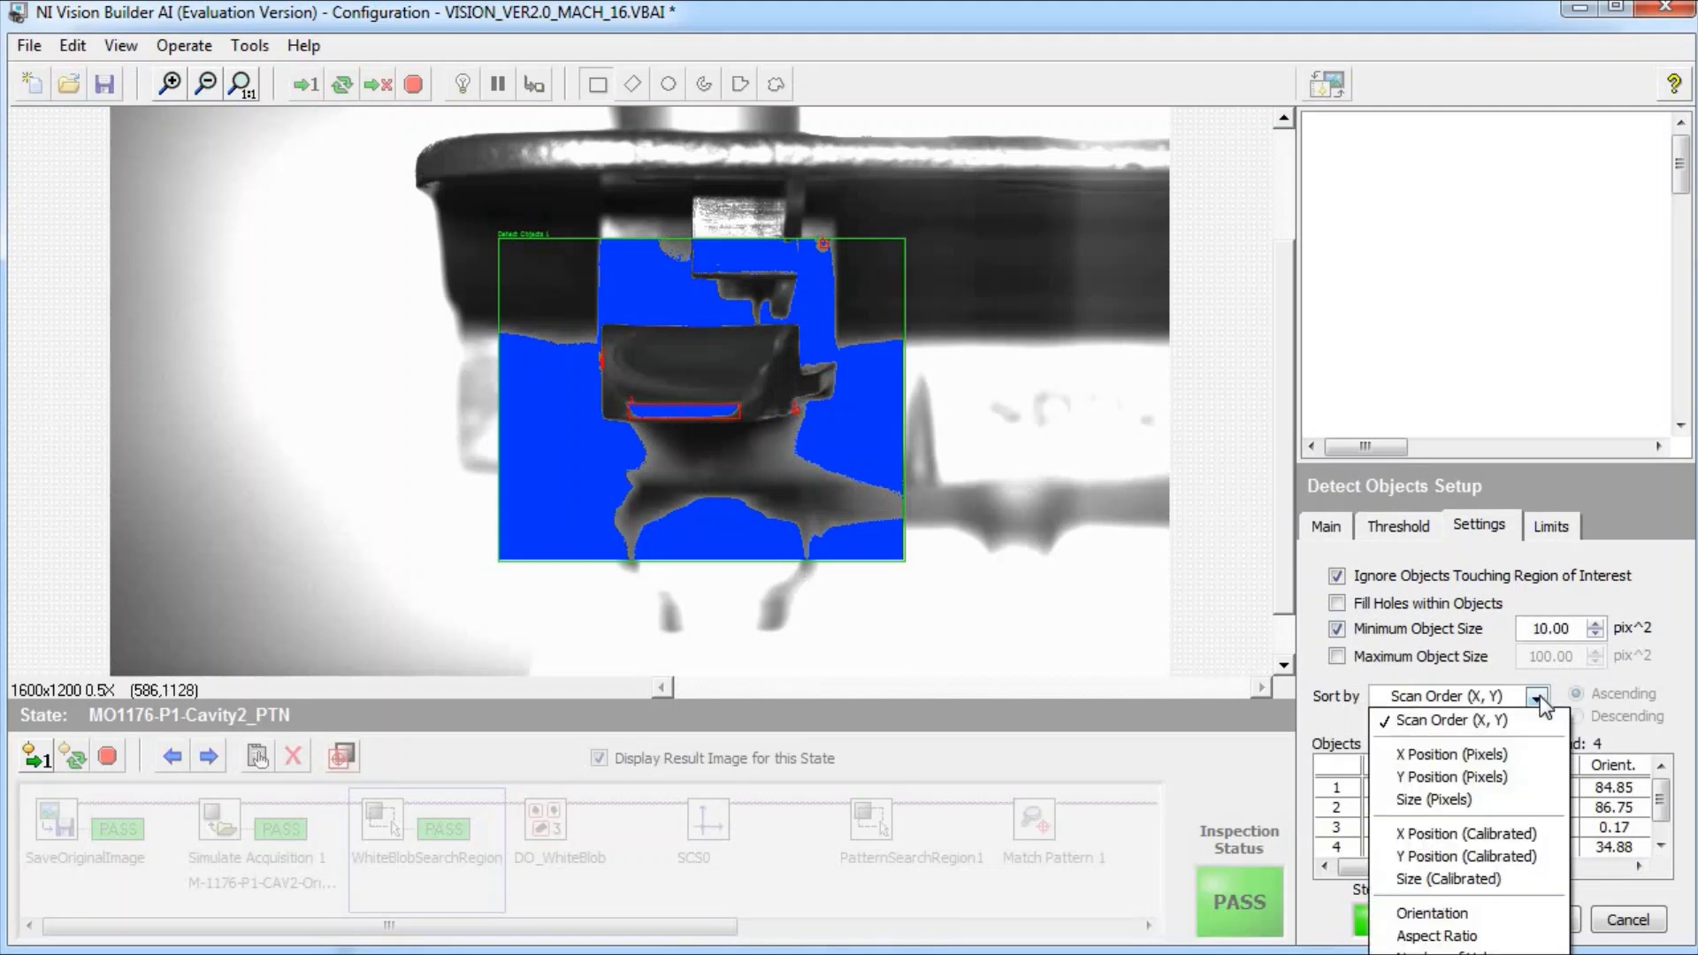
pyautogui.click(1481, 800)
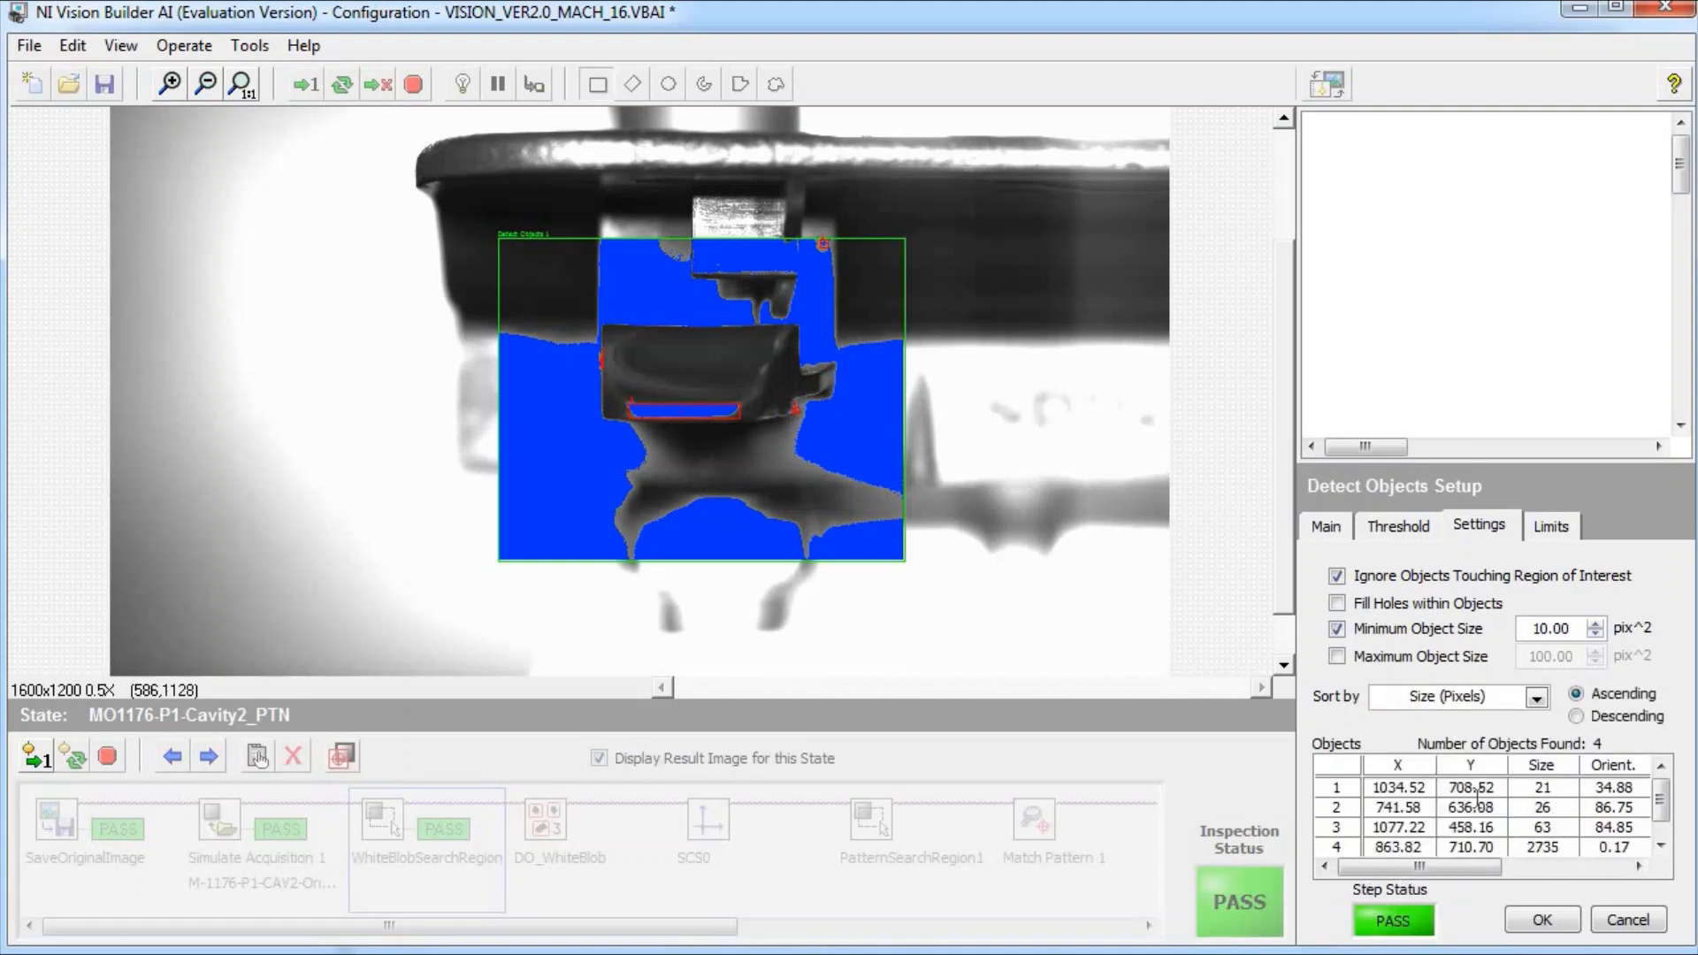
pyautogui.click(1576, 719)
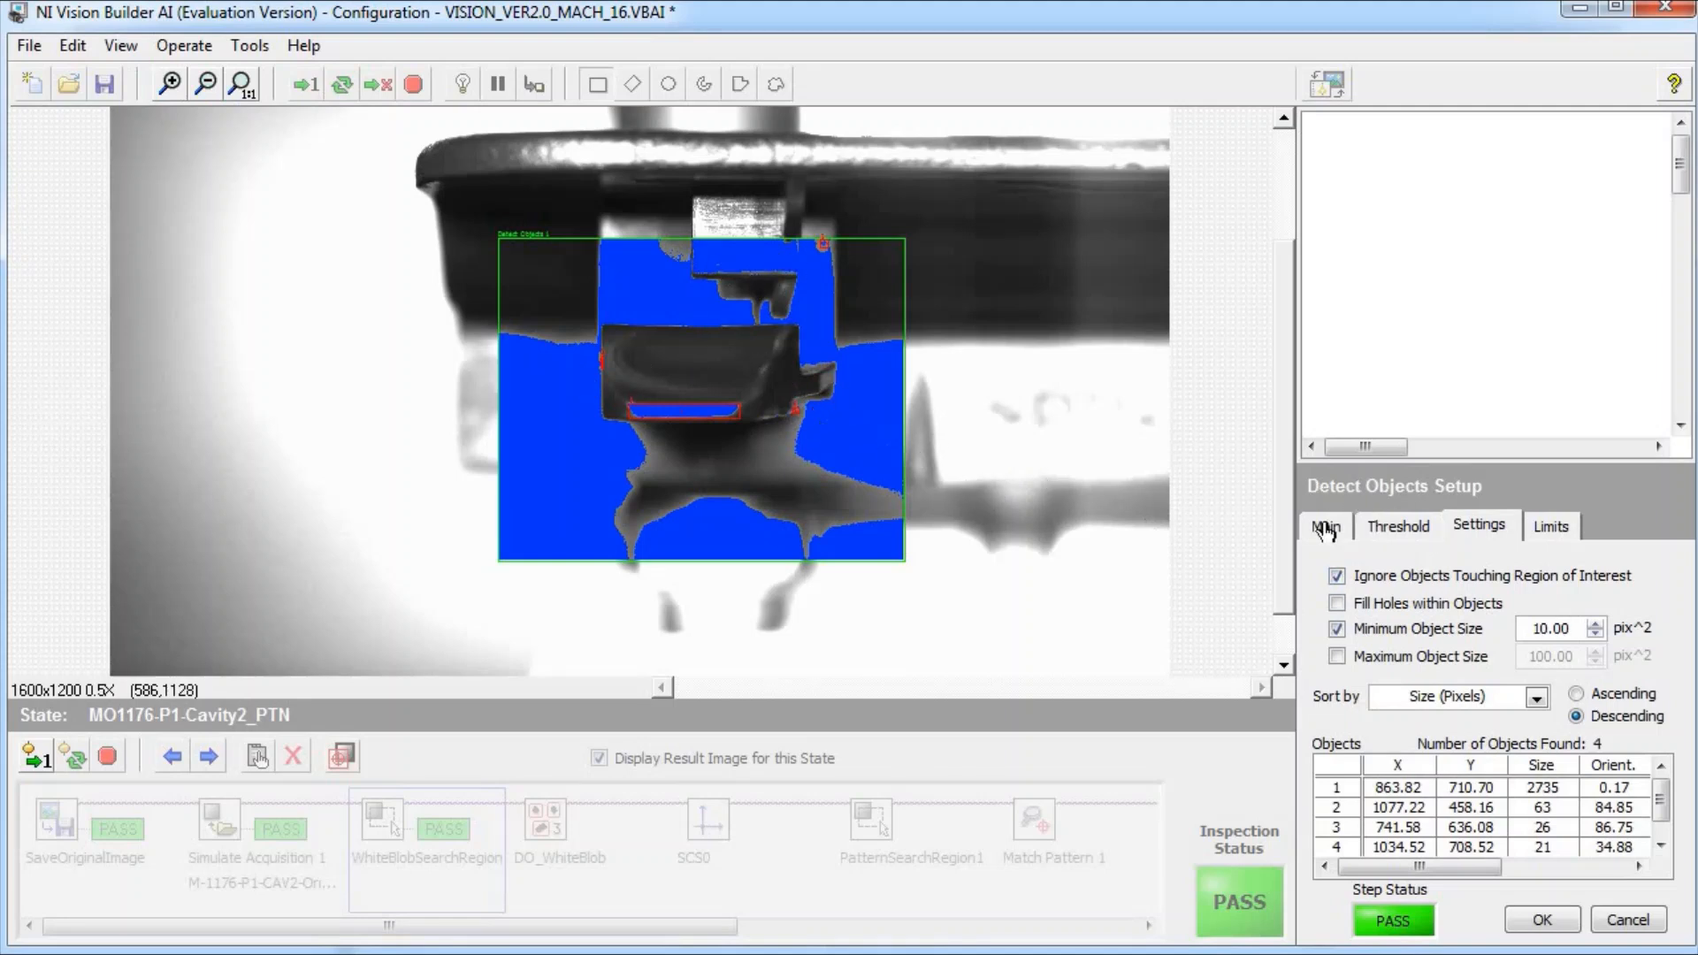
pyautogui.doubleClick(1583, 626)
pyautogui.write('200')
pyautogui.click(1651, 594)
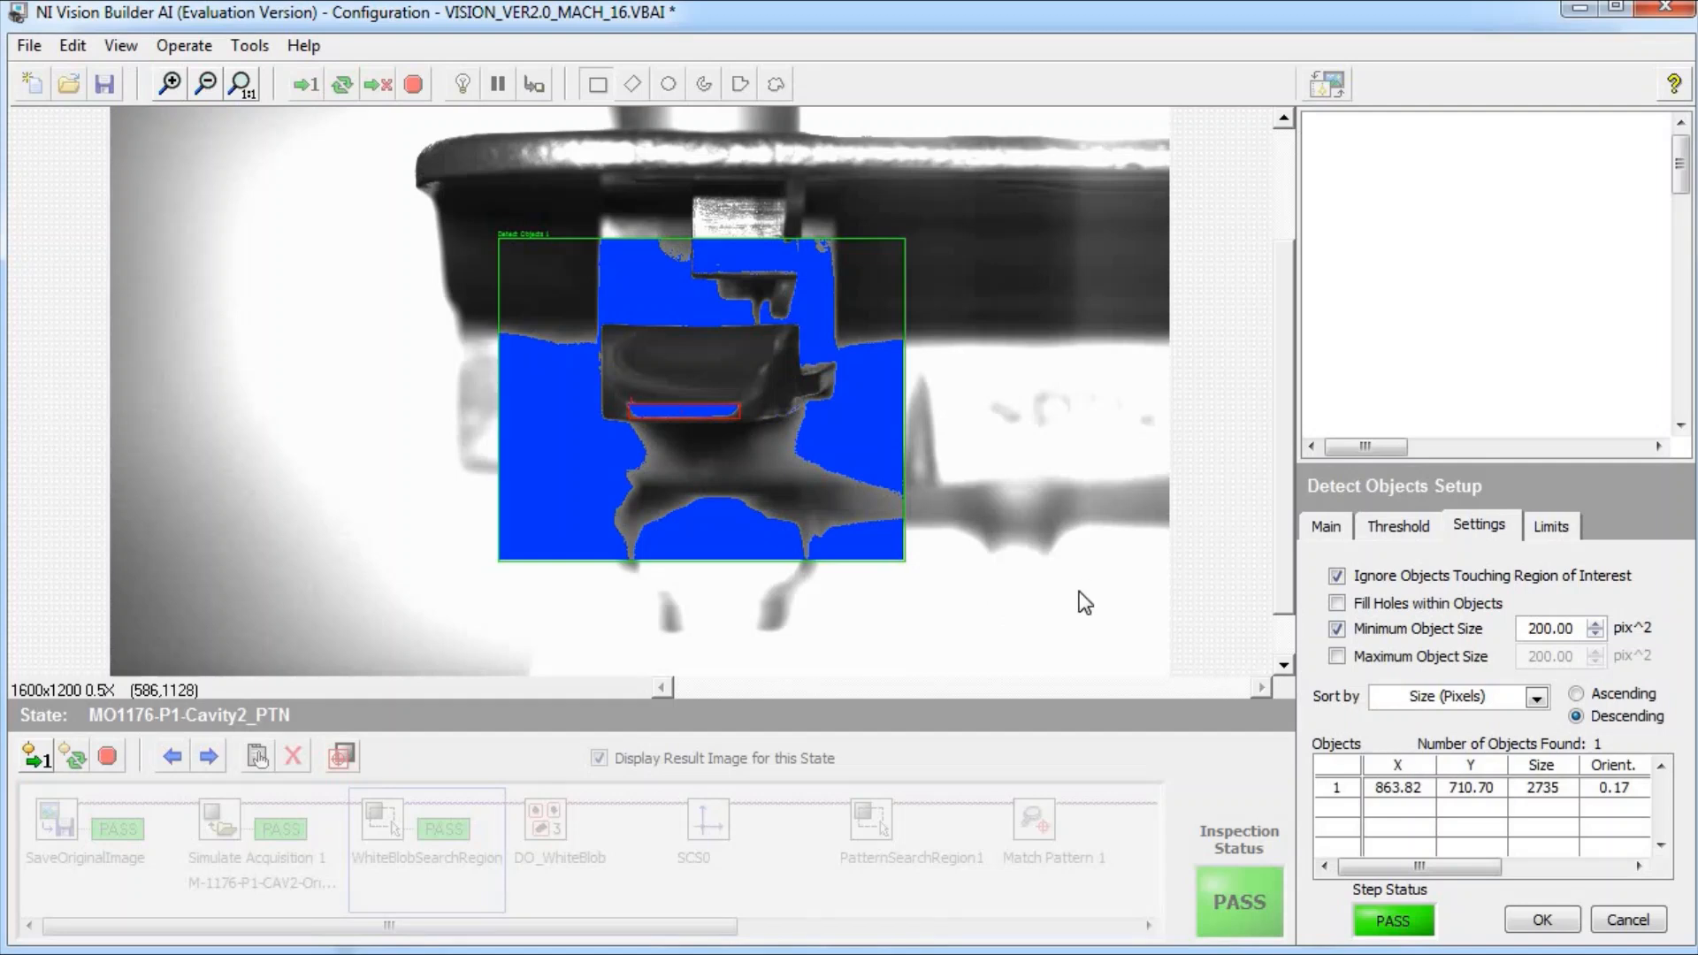
# Try lower threshold values of 57 and 168 for bright objects, and set the lower value to 110
pyautogui.click(1399, 531)
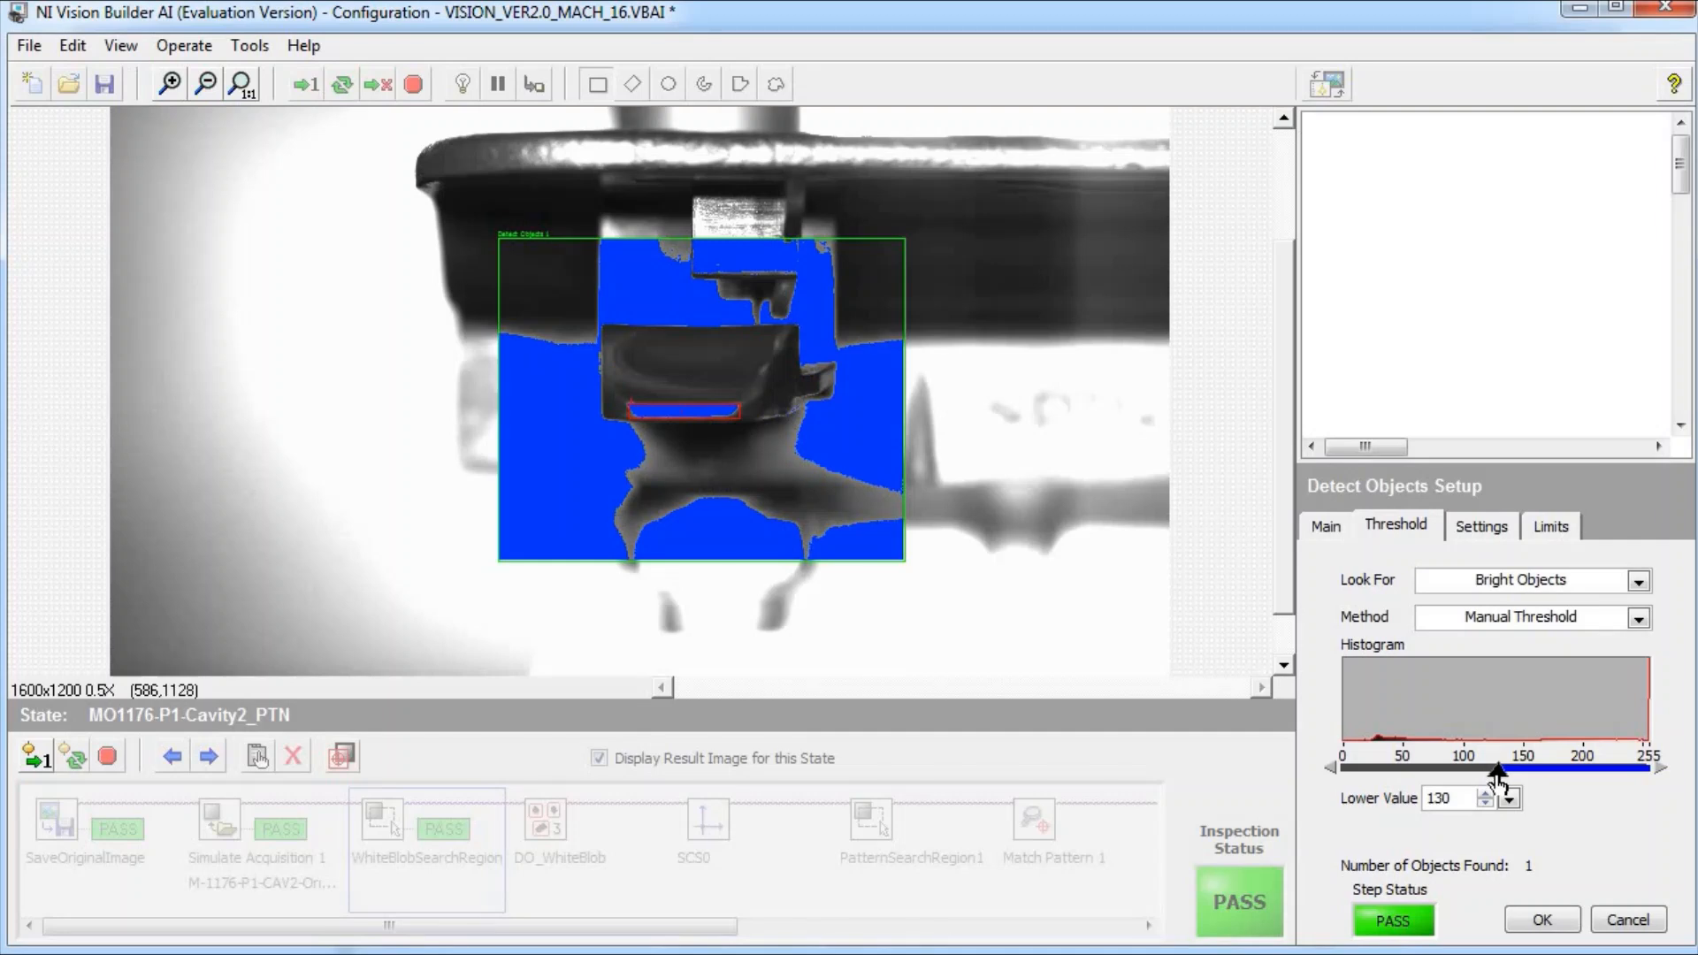
pyautogui.moveTo(1498, 776); pyautogui.dragTo(1411, 778)
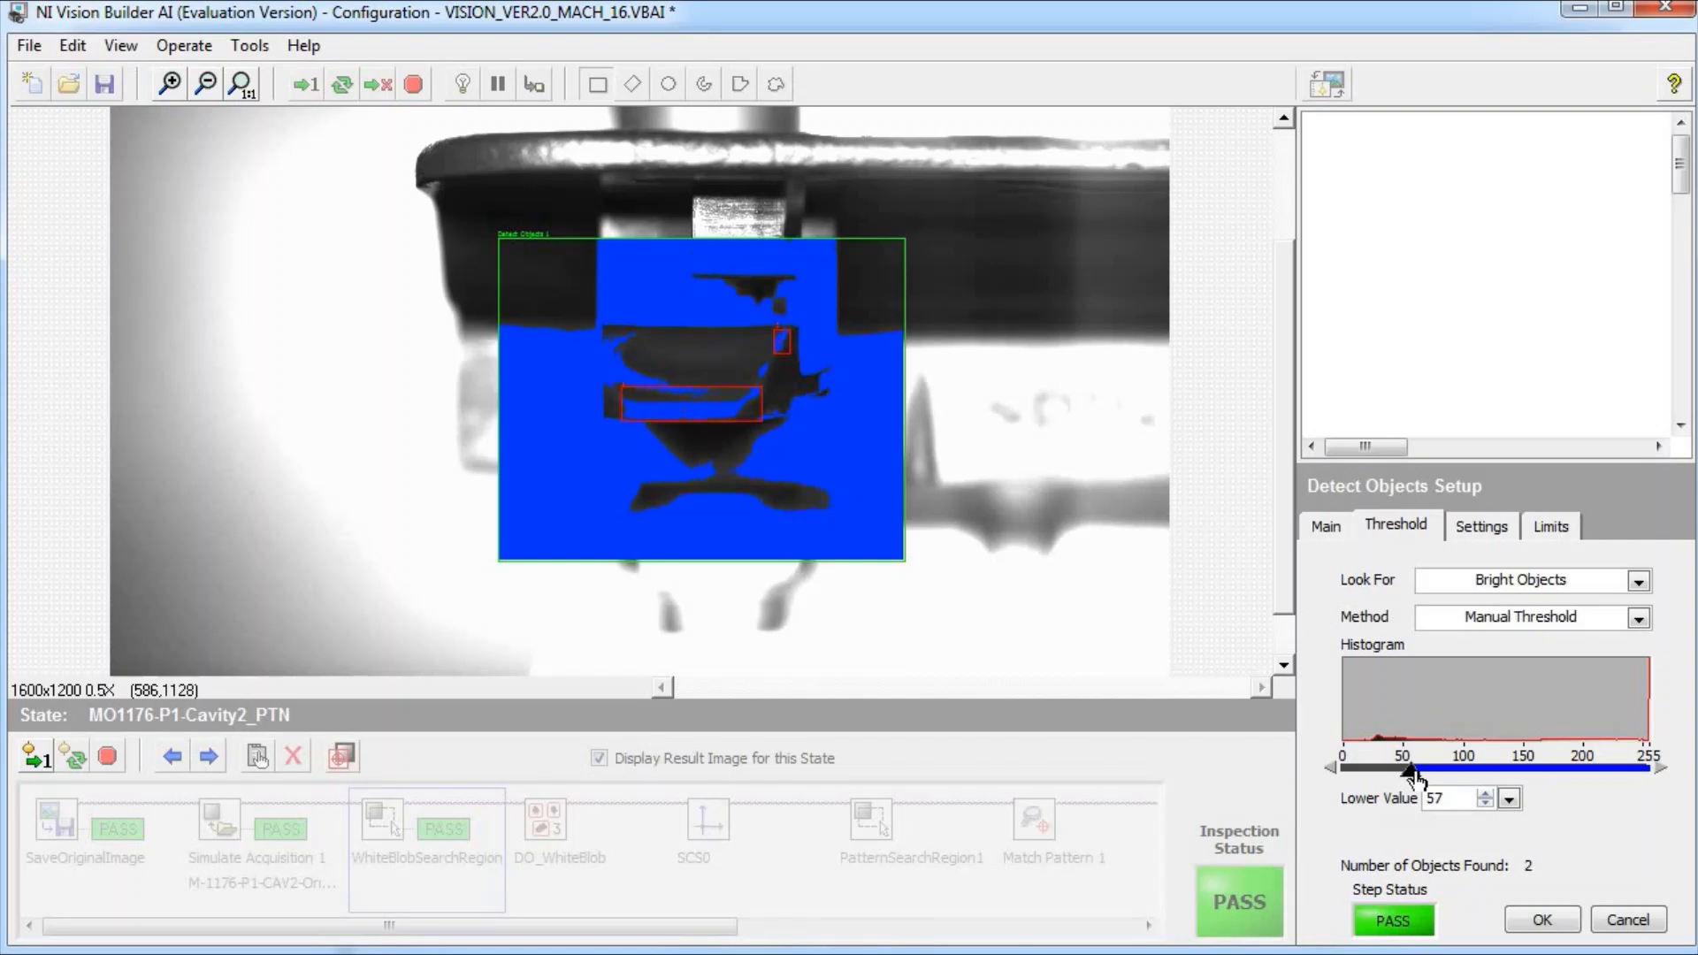
pyautogui.moveTo(1408, 776); pyautogui.dragTo(1543, 768)
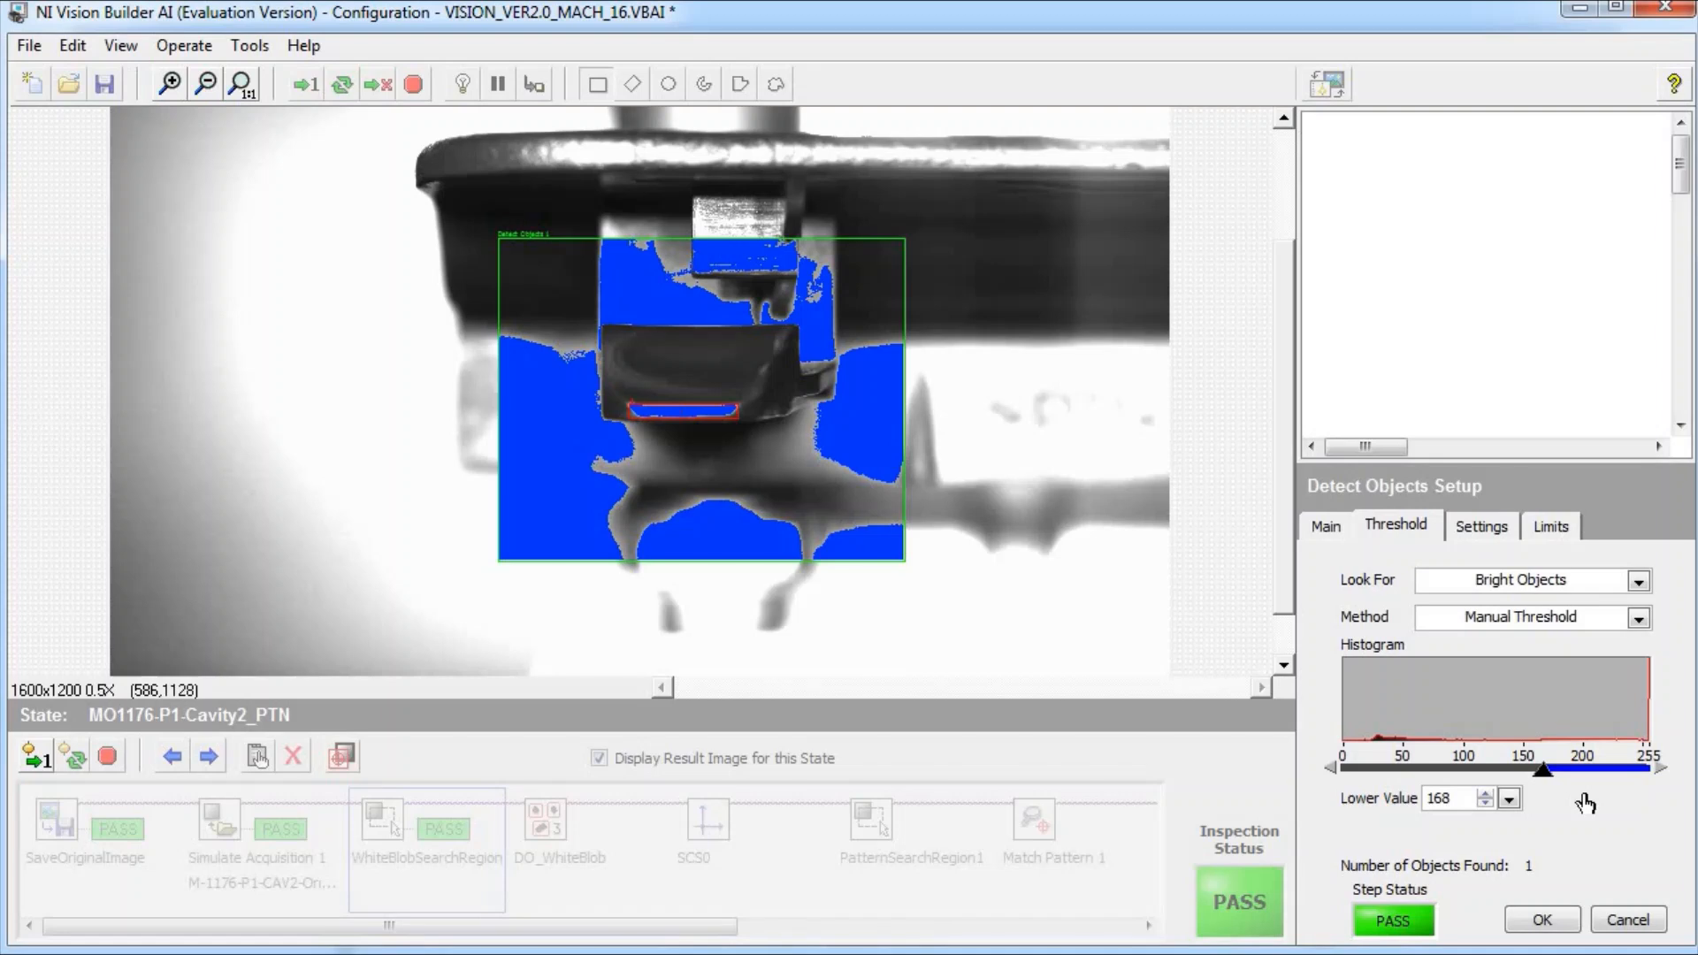
pyautogui.moveTo(1544, 768); pyautogui.dragTo(1545, 771)
pyautogui.moveTo(1544, 772); pyautogui.dragTo(1477, 799)
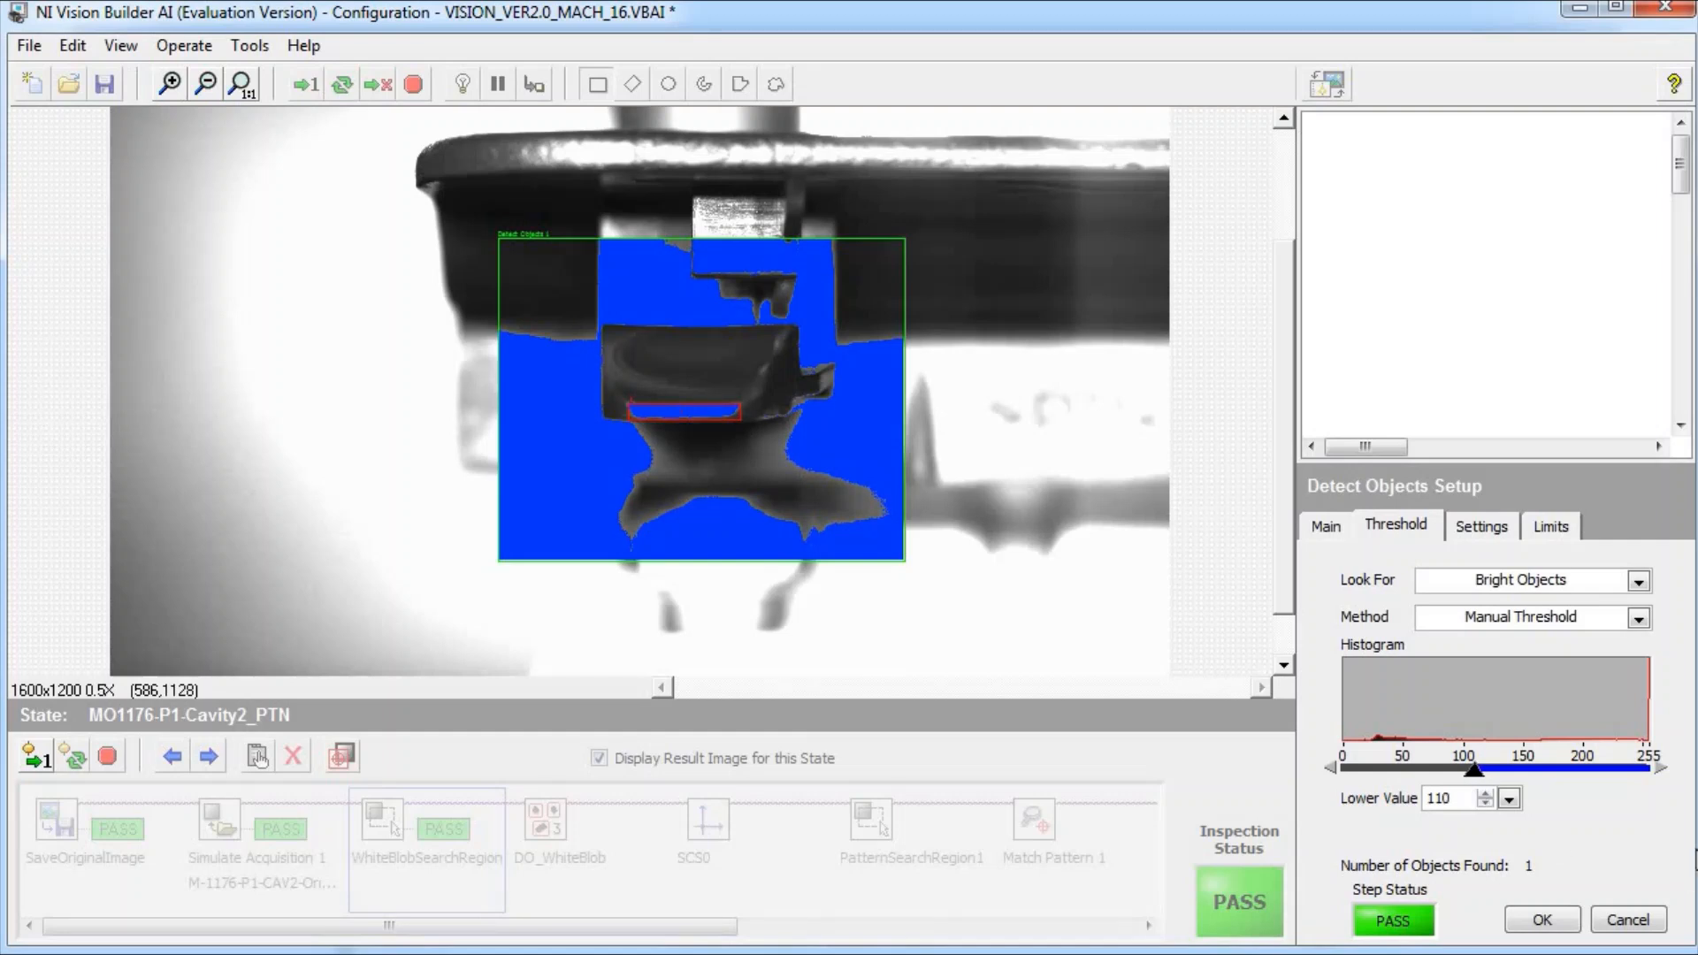
# Review the limits on the number of objects without enabling any, recheck the threshold, and accept the Detect Objects setup
pyautogui.click(1568, 534)
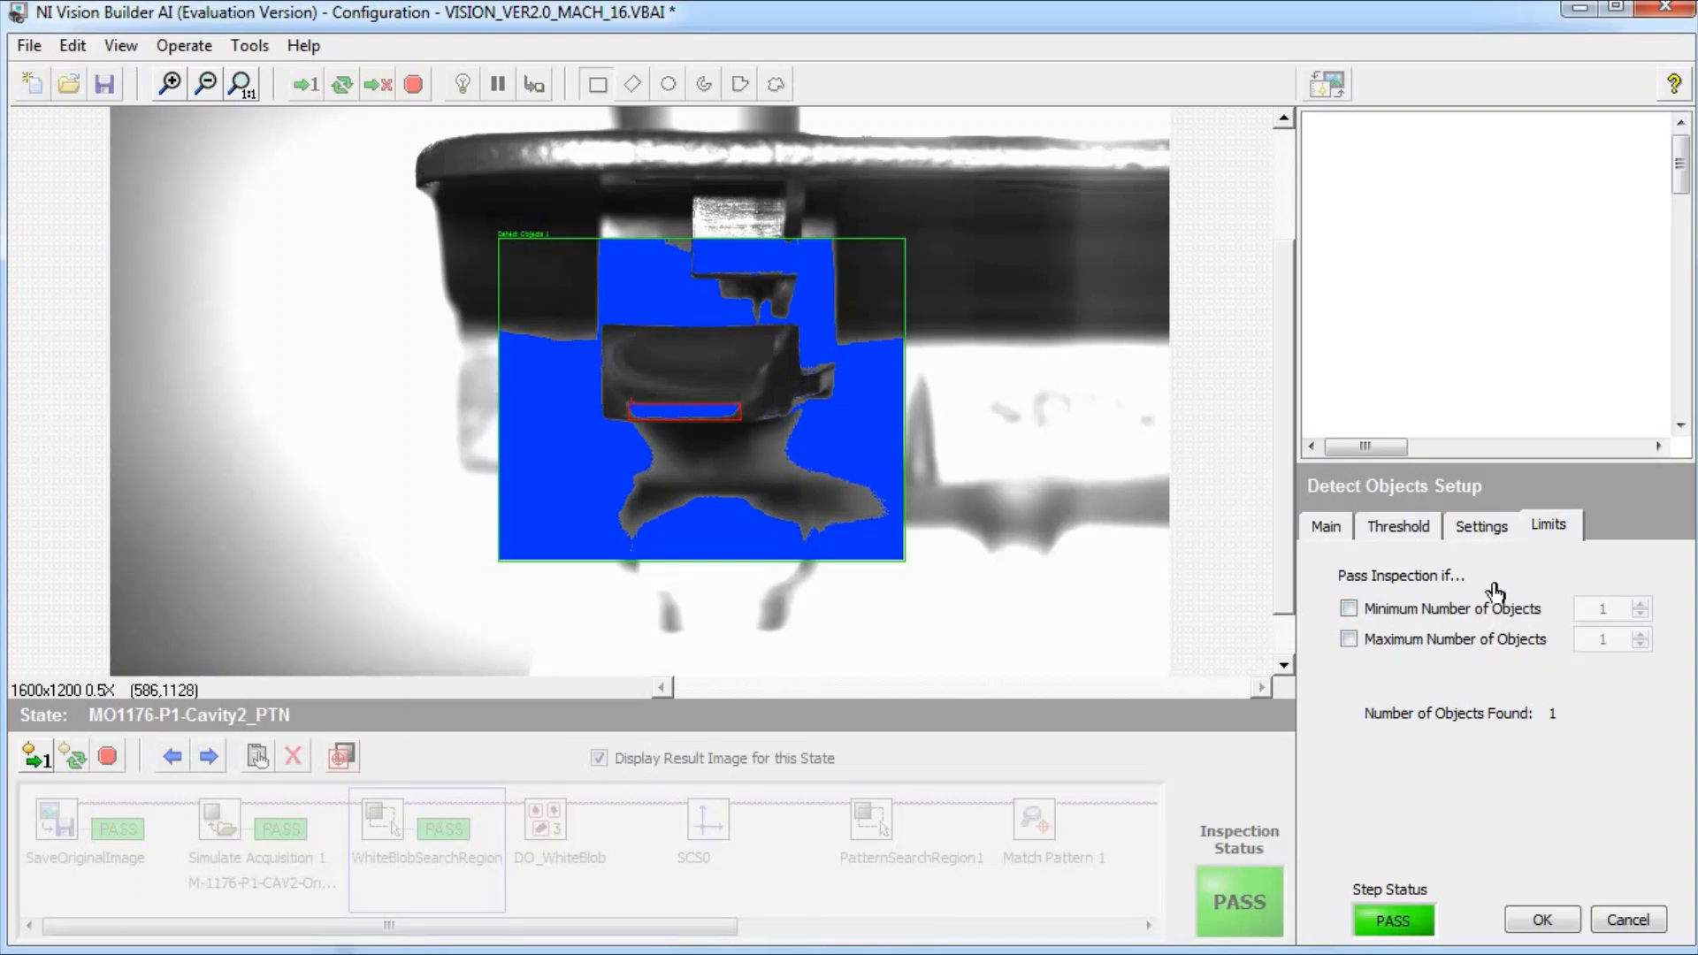
pyautogui.click(1473, 529)
pyautogui.click(1414, 541)
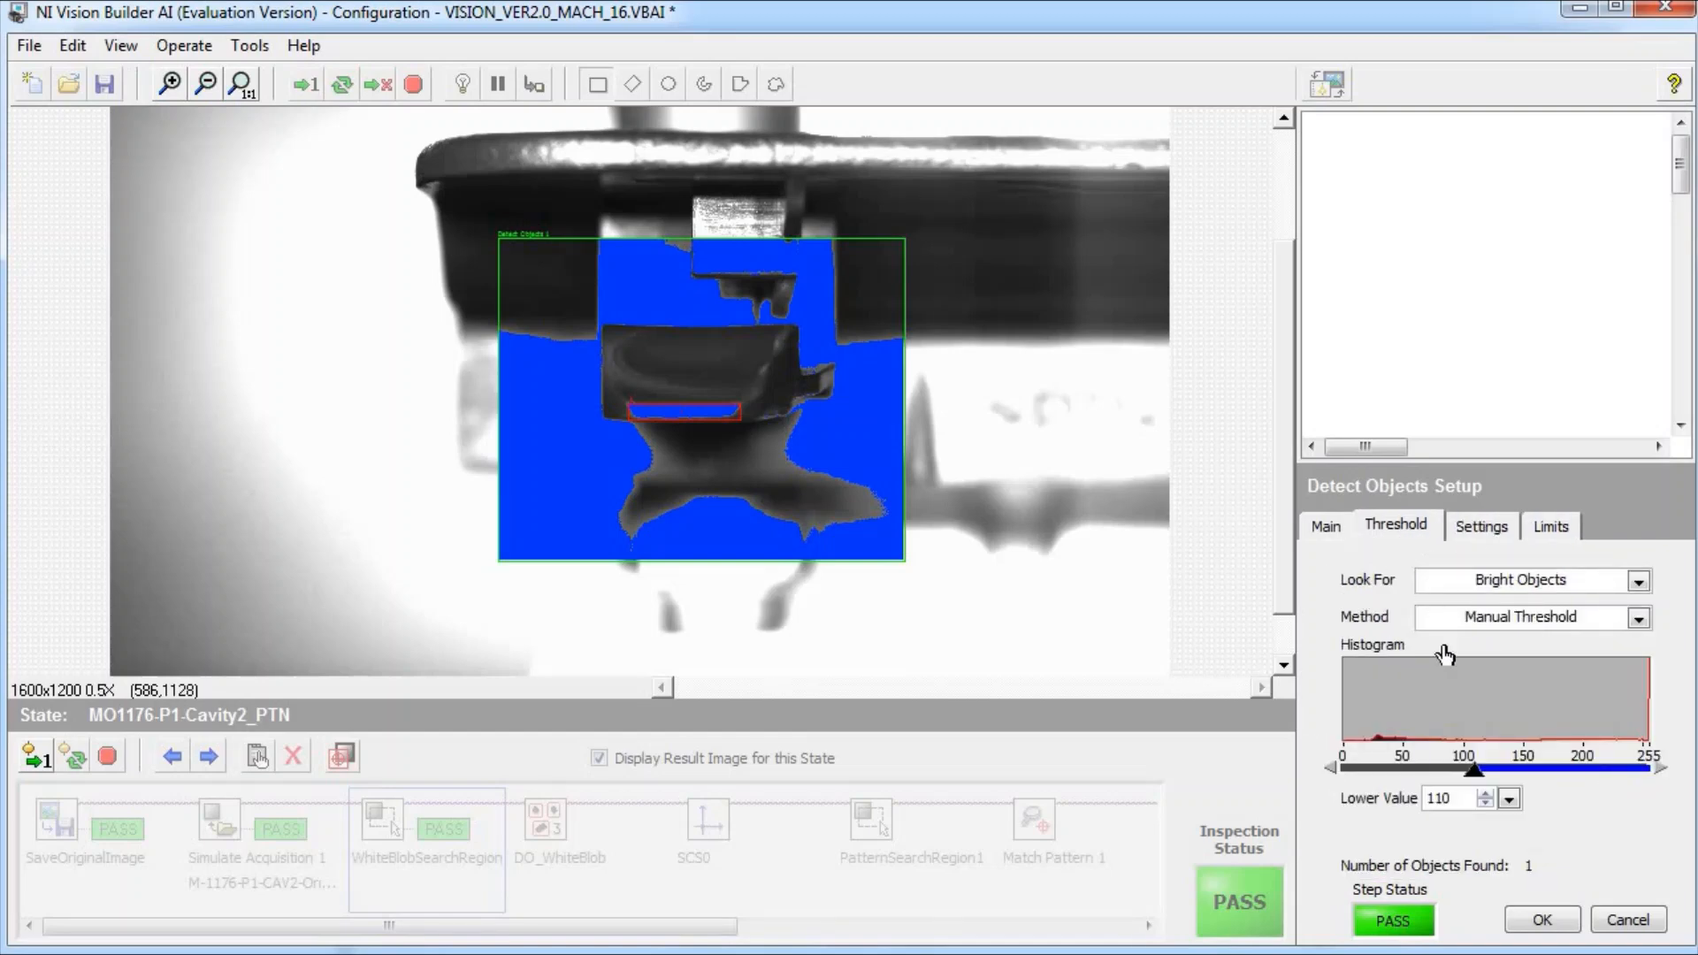
pyautogui.click(1544, 921)
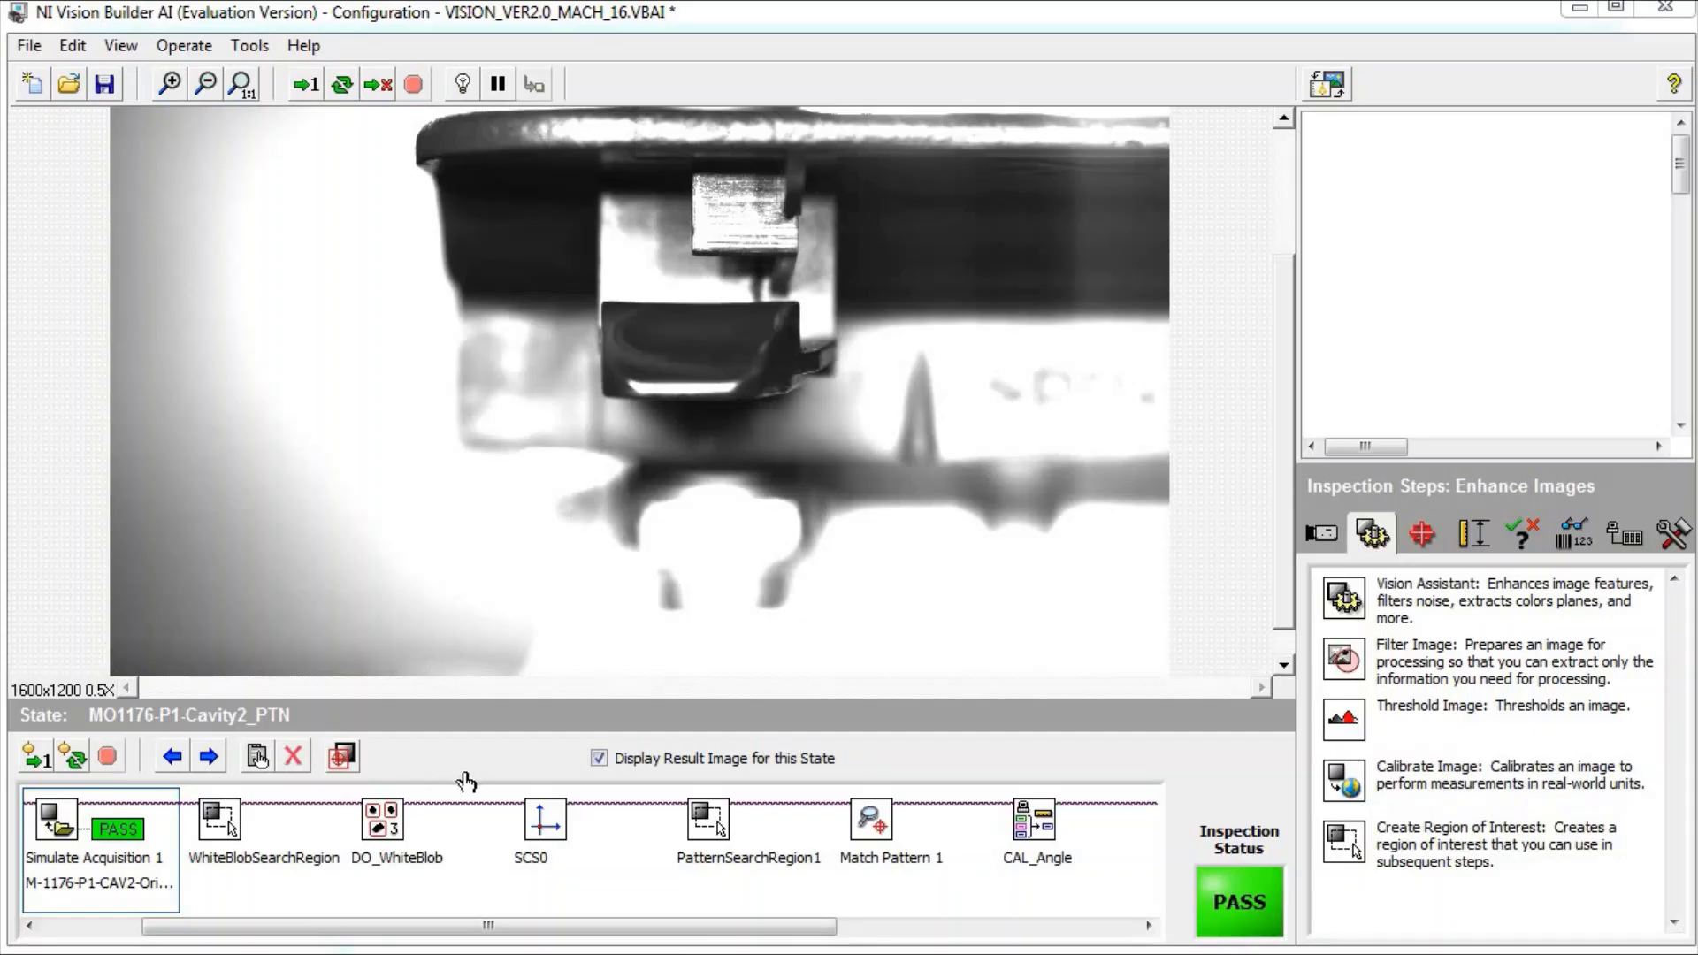
# Check the image area covered by the WhiteBlobSearchRegion step, and close its setup unchanged
pyautogui.doubleClick(231, 836)
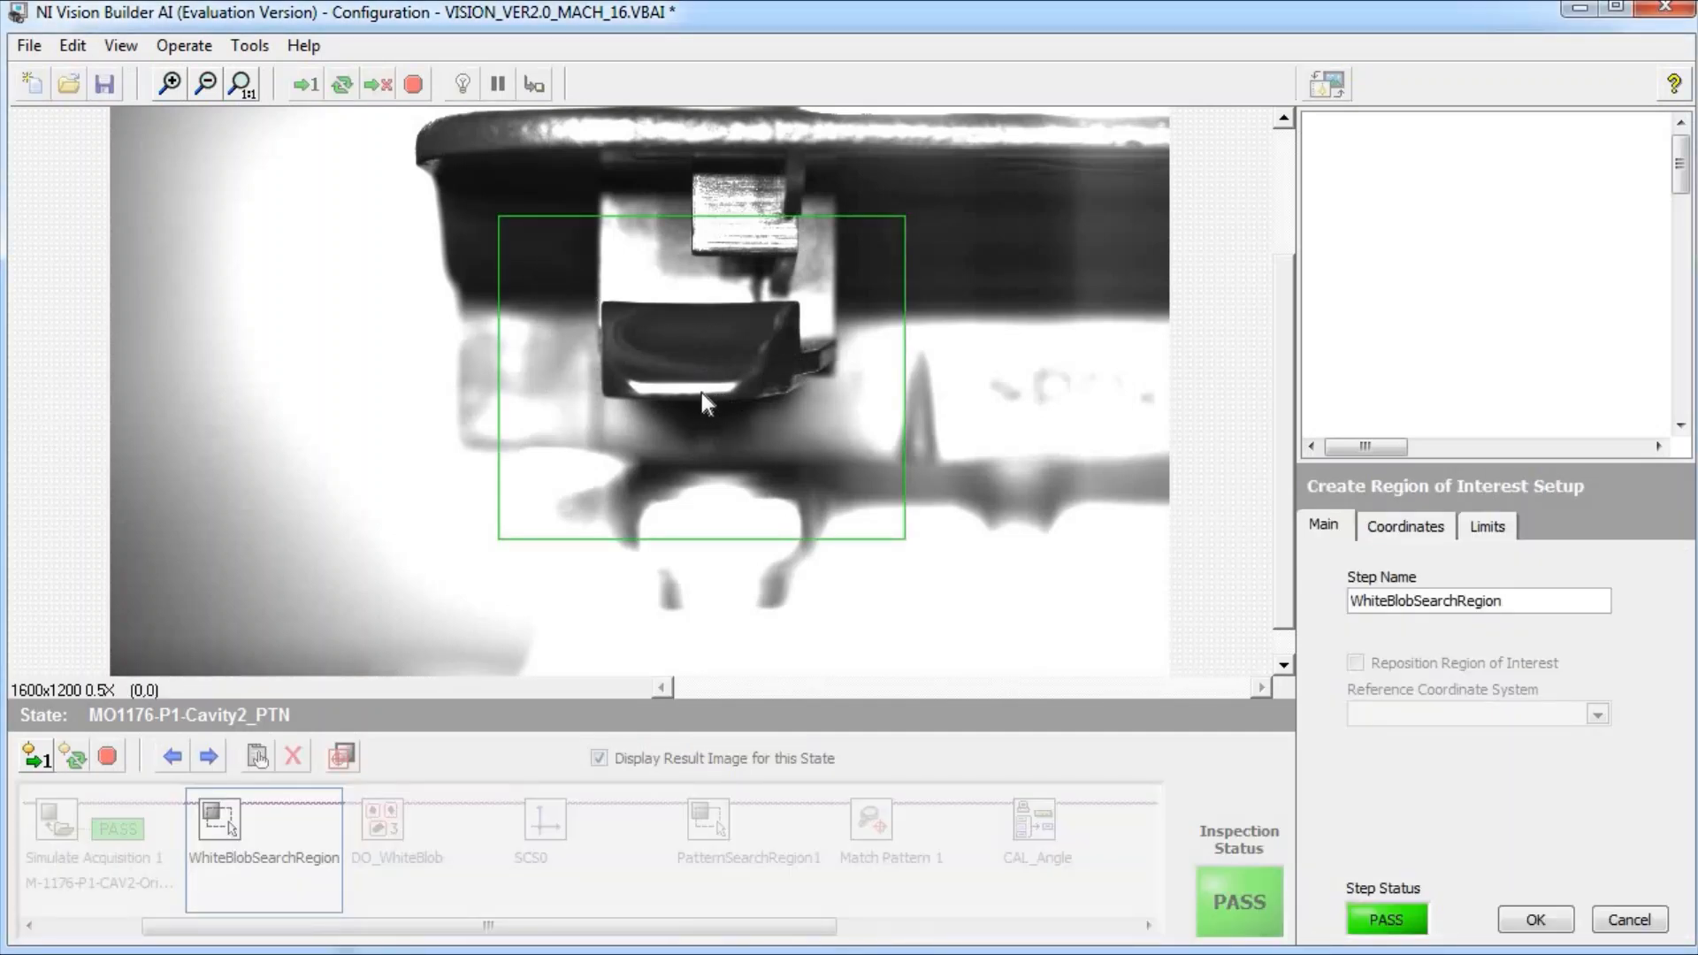
pyautogui.click(1629, 920)
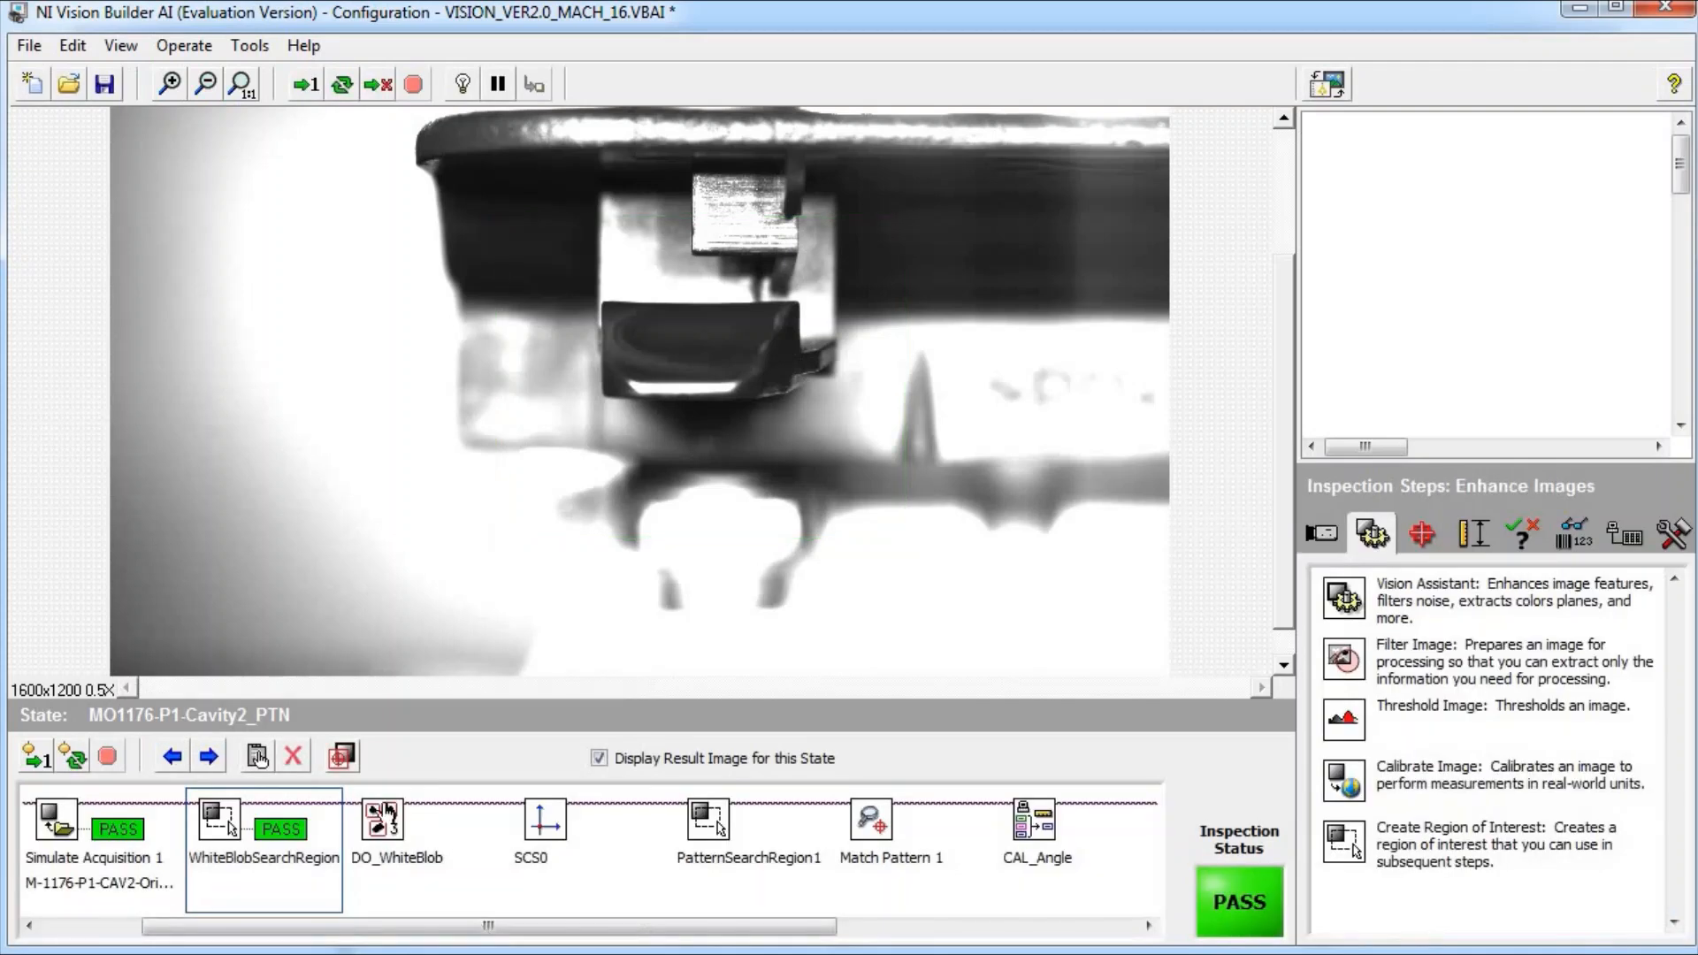
# Switch the DO_WhiteBlob step's region of interest to Constant and draw a rectangle about 590 by 390 pixels around the white blob
pyautogui.click(389, 822)
pyautogui.doubleClick(390, 823)
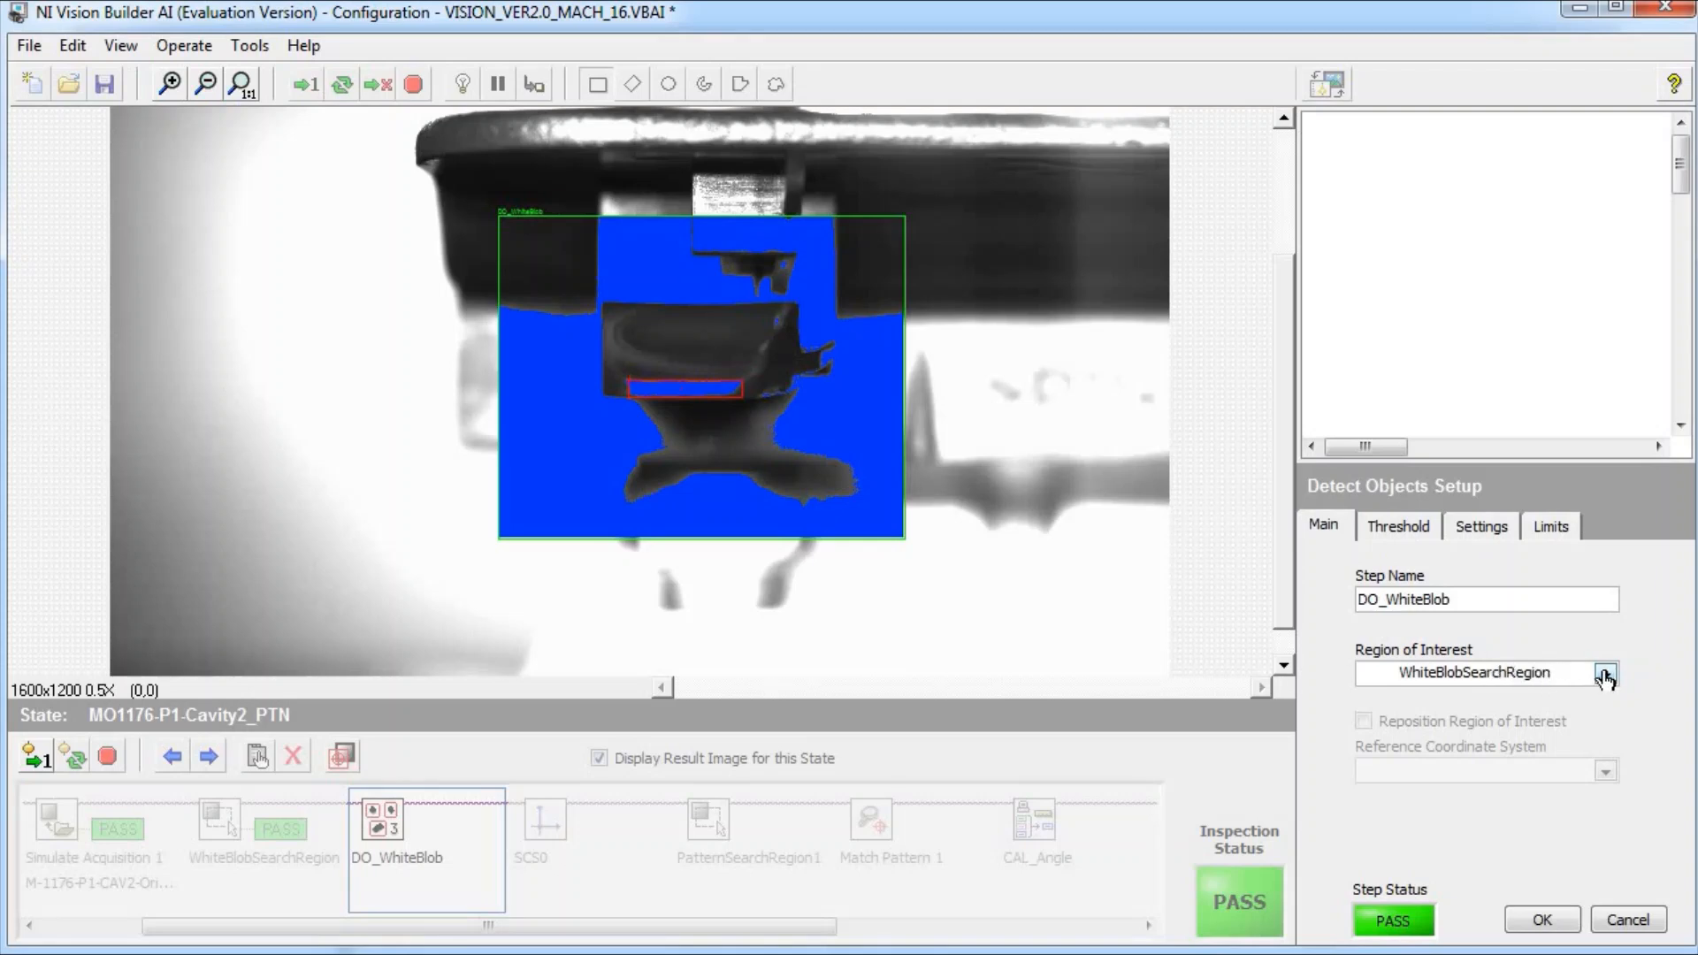
pyautogui.click(1606, 675)
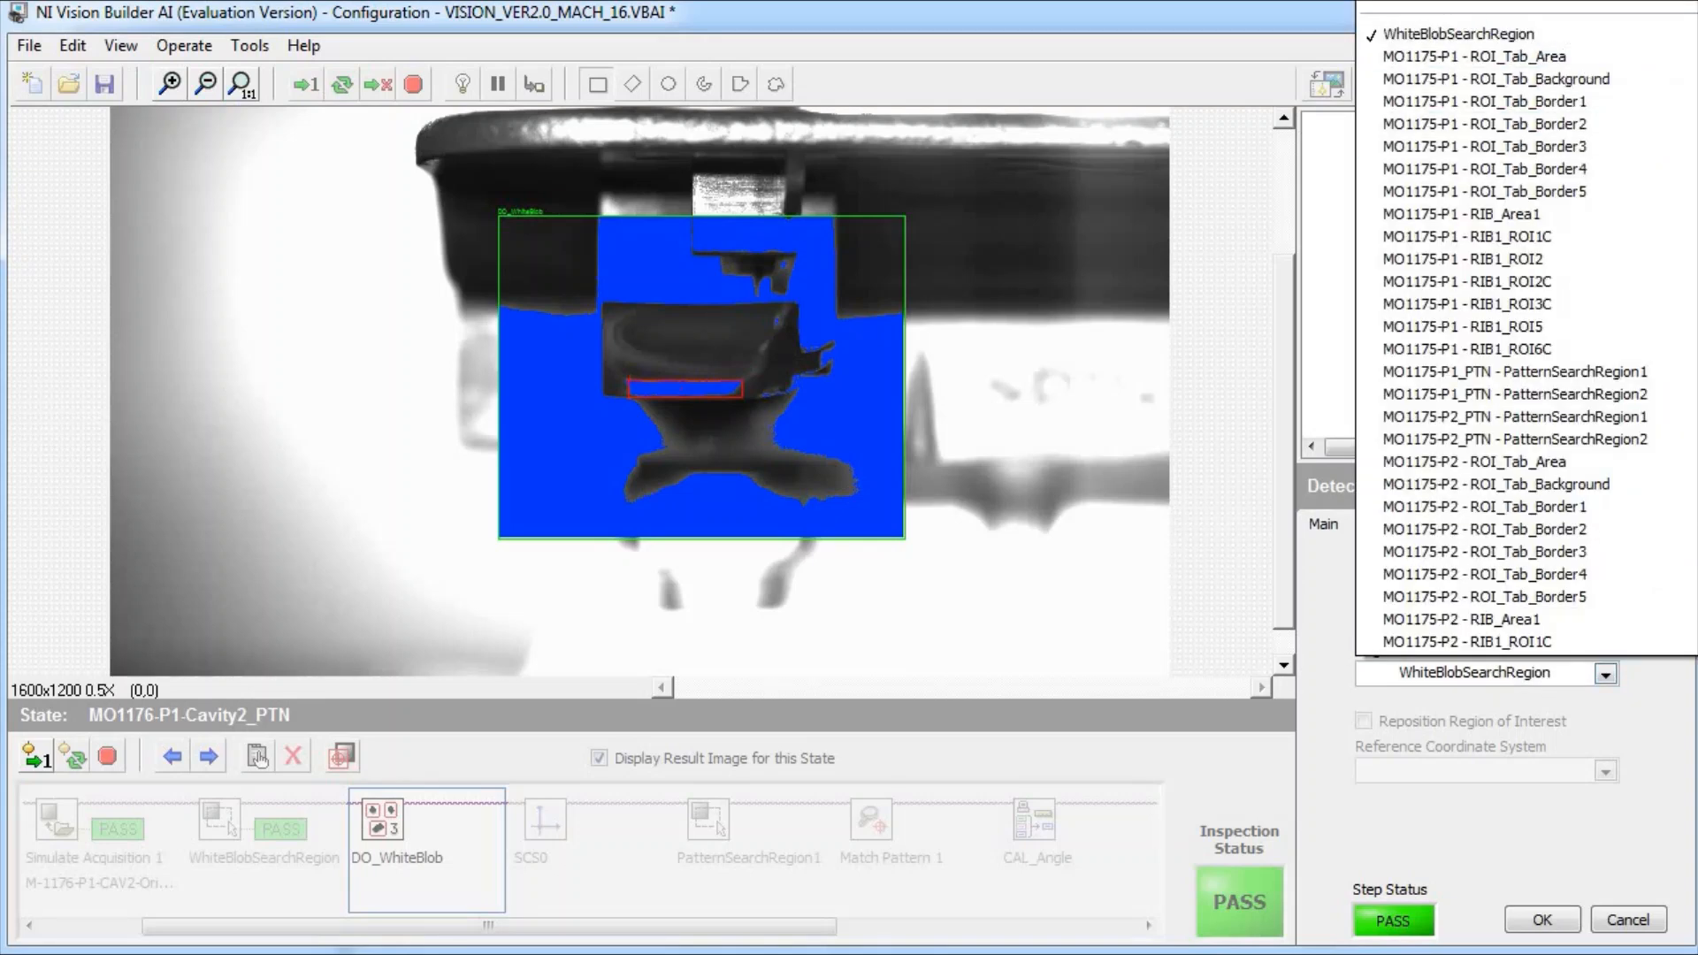
pyautogui.click(1410, 3)
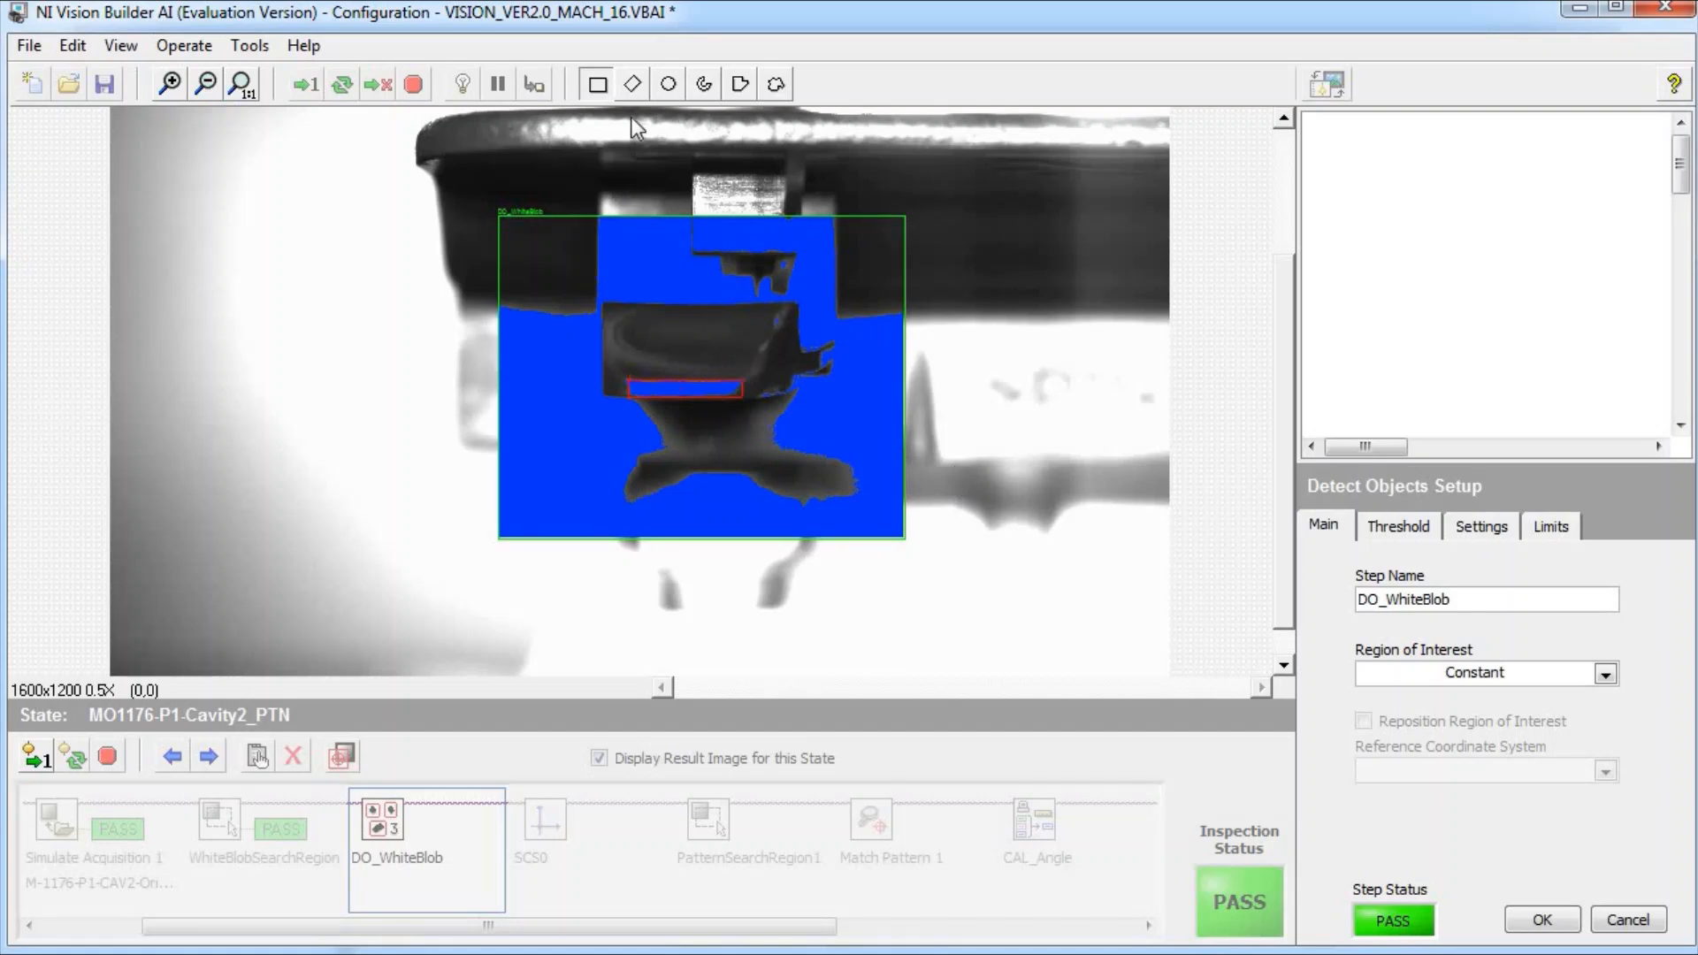
pyautogui.moveTo(543, 277); pyautogui.dragTo(927, 496)
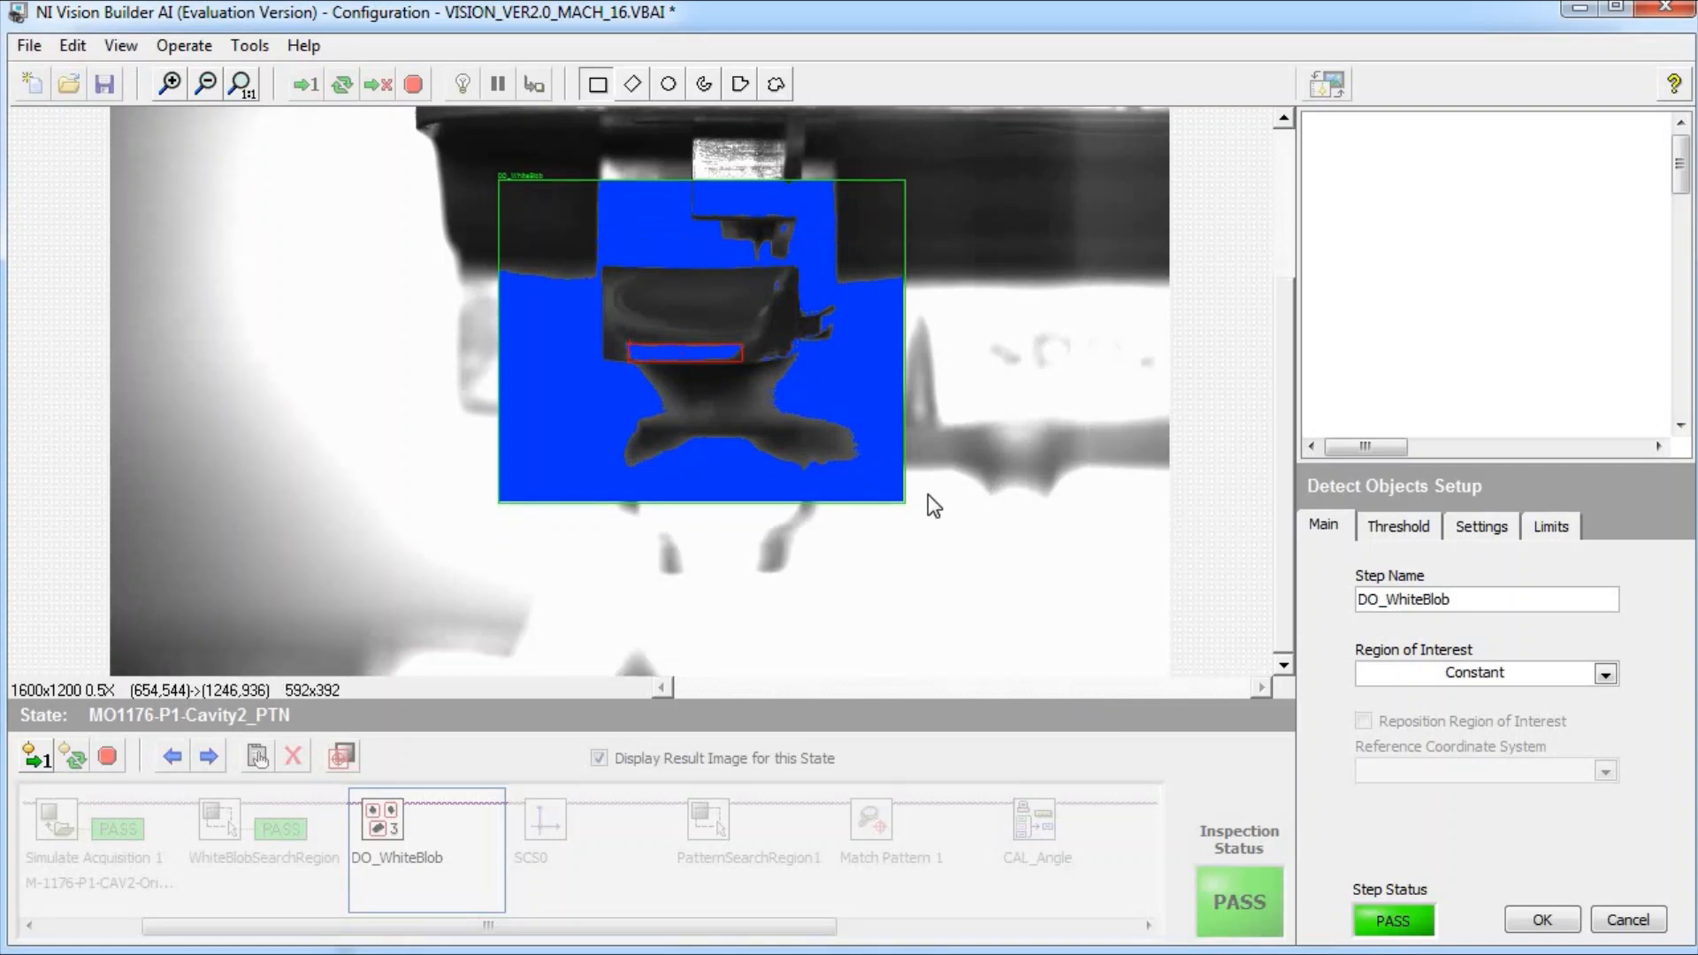
# Redraw the DO_WhiteBlob region as a wider rotatable rectangle around the blob and tilt it counter-clockwise
pyautogui.click(633, 86)
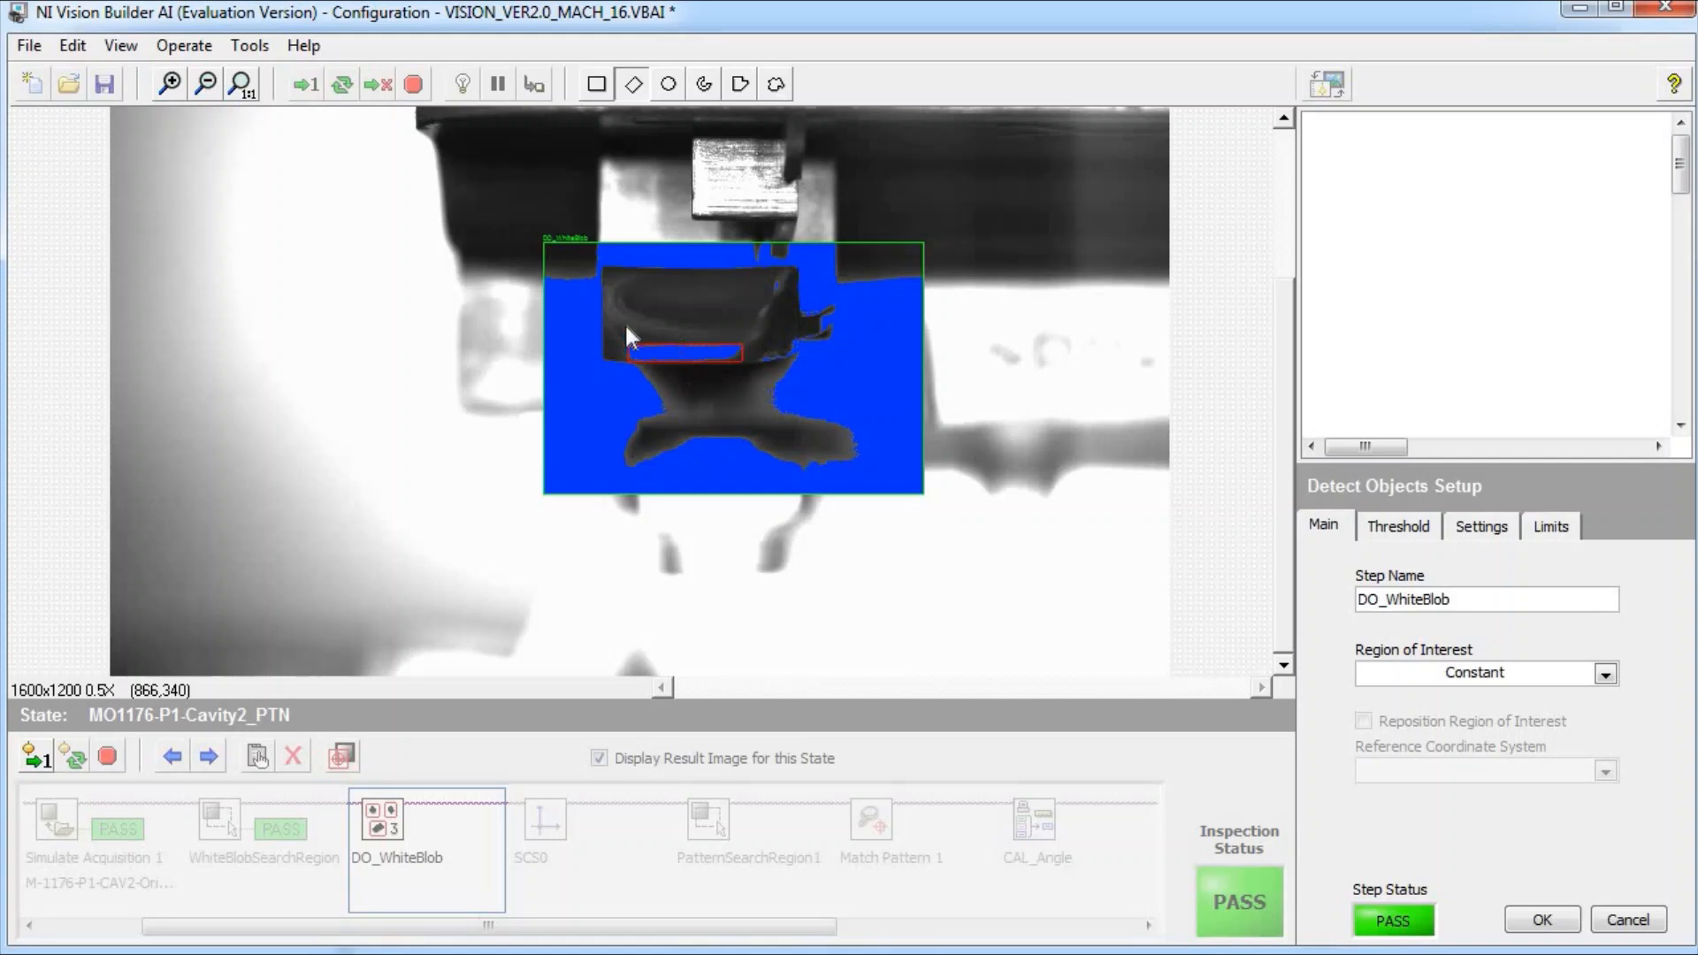
pyautogui.moveTo(422, 290); pyautogui.dragTo(927, 524)
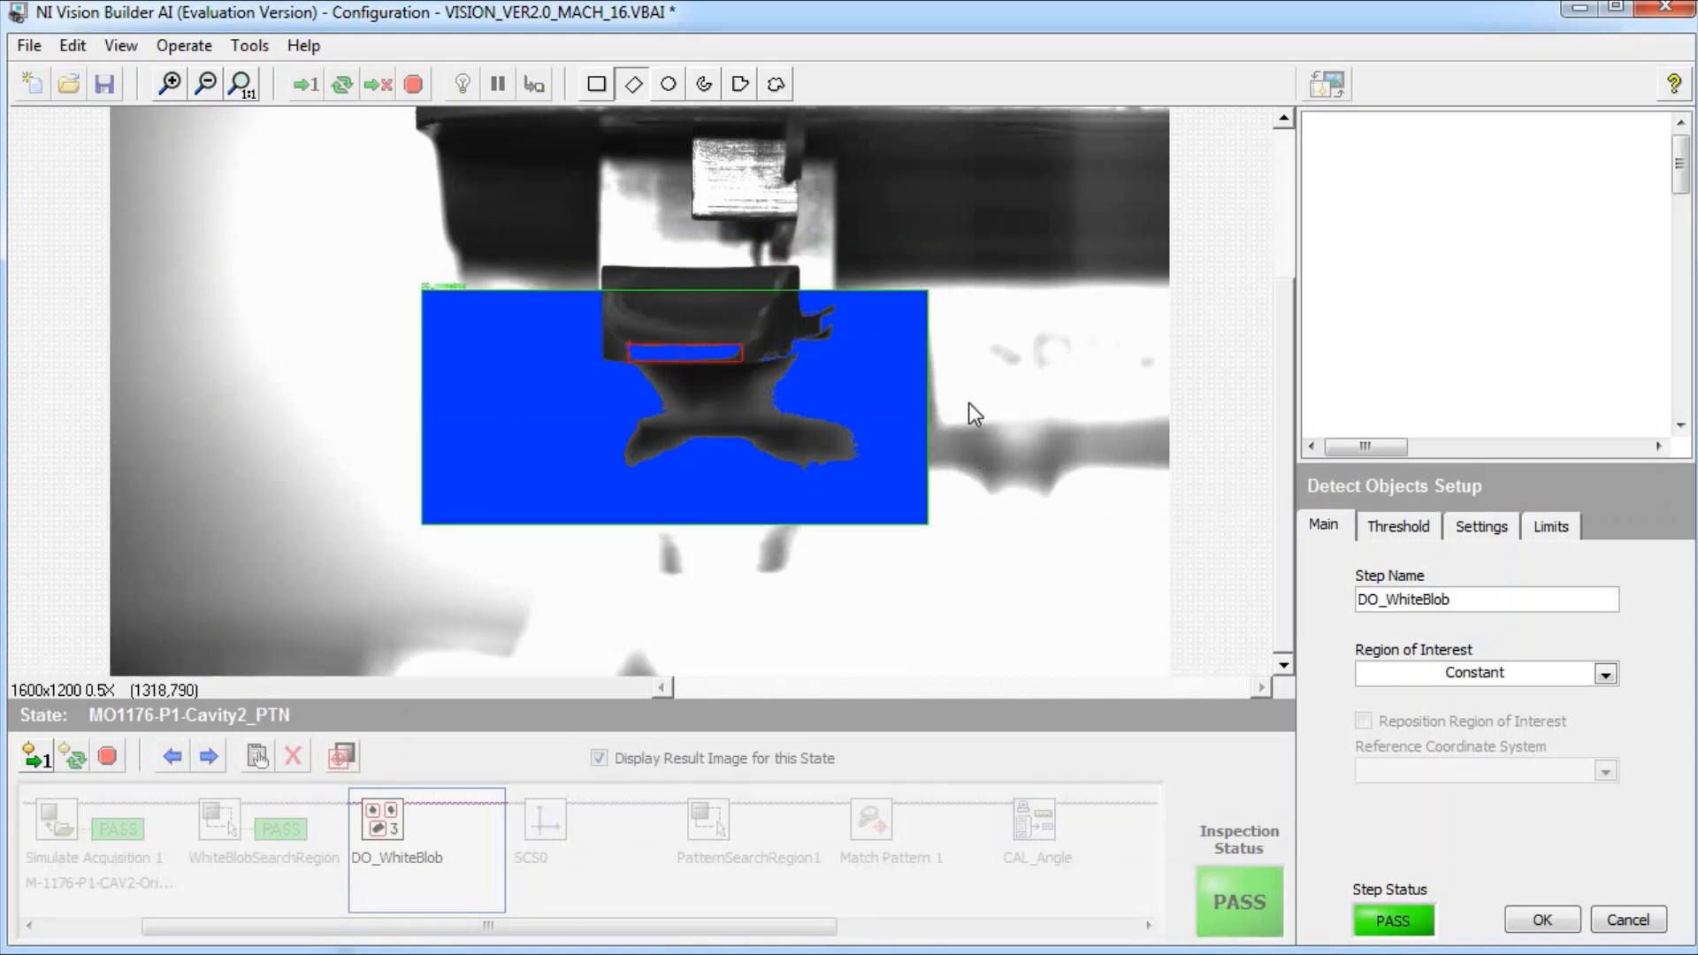
pyautogui.moveTo(952, 404); pyautogui.dragTo(930, 330)
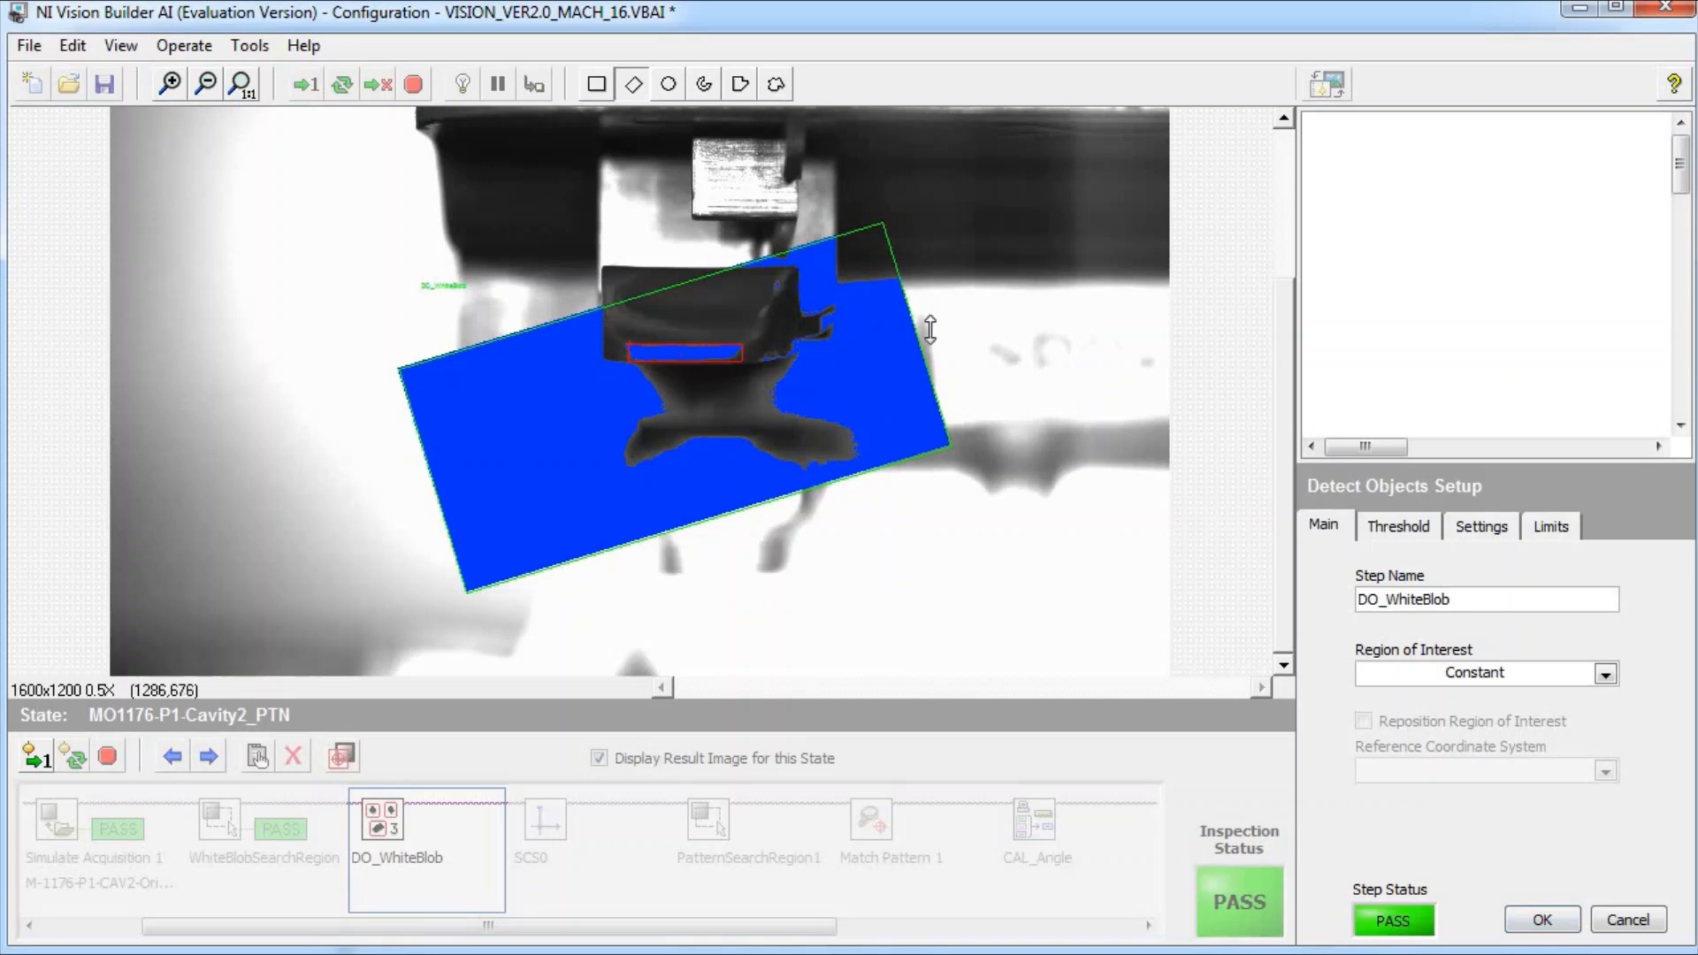
# Restore WhiteBlobSearchRegion as the DO_WhiteBlob step's region of interest and accept the setup
pyautogui.click(1605, 674)
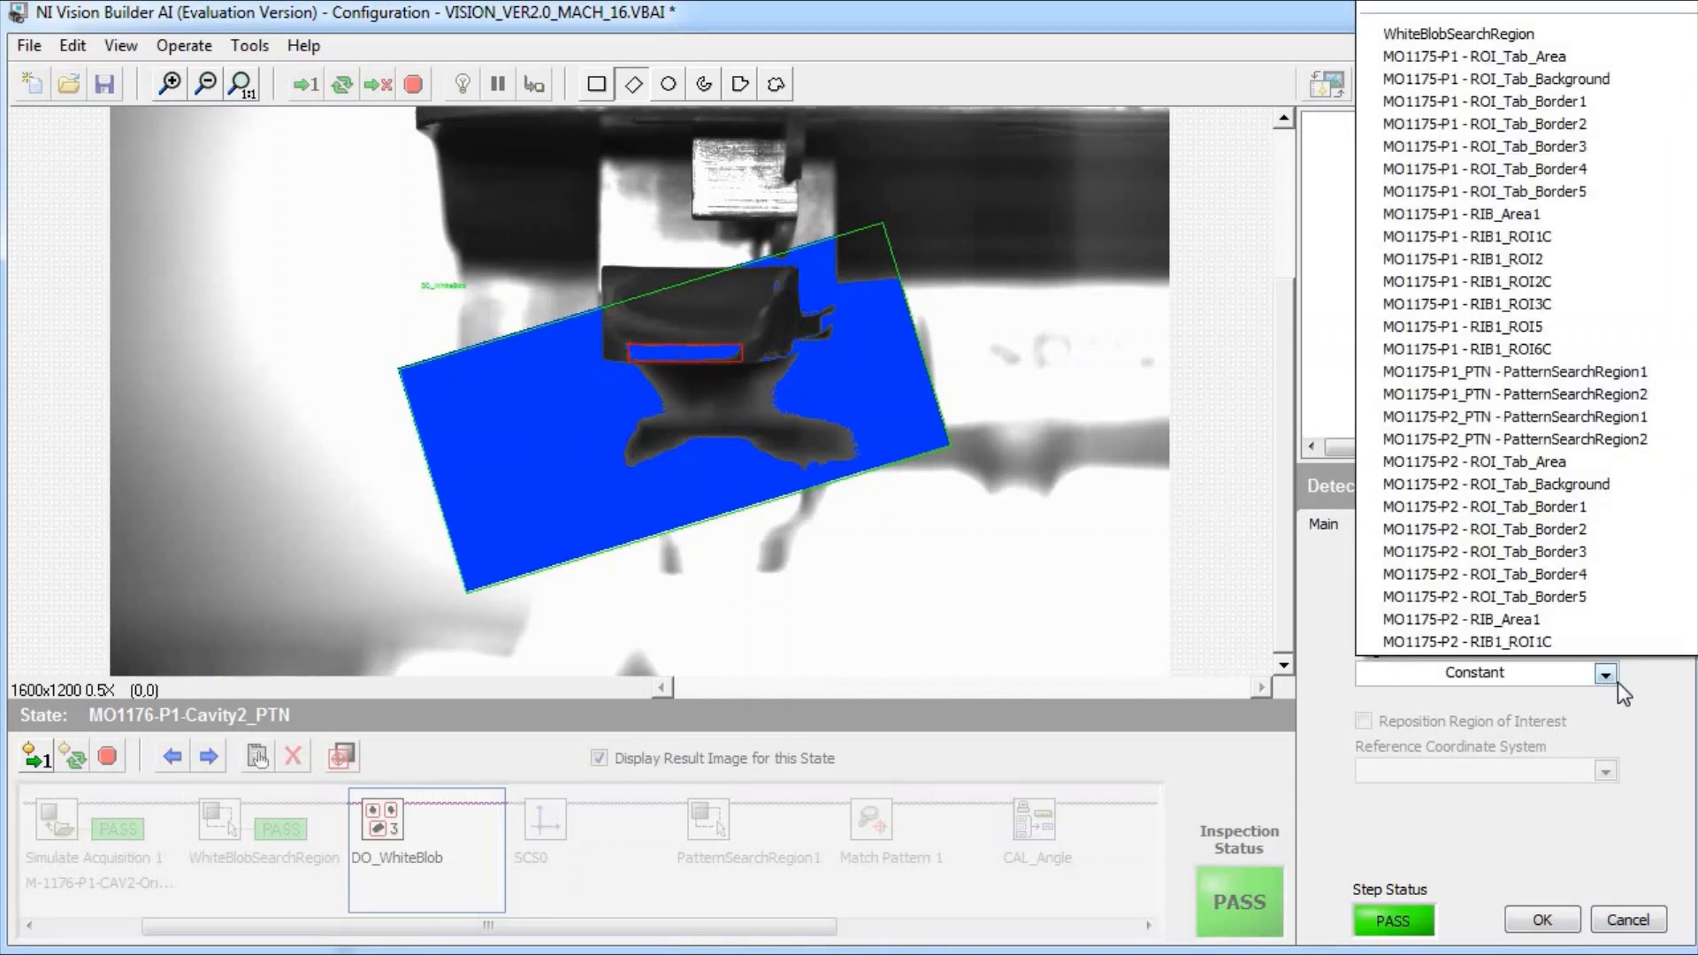
pyautogui.click(1522, 37)
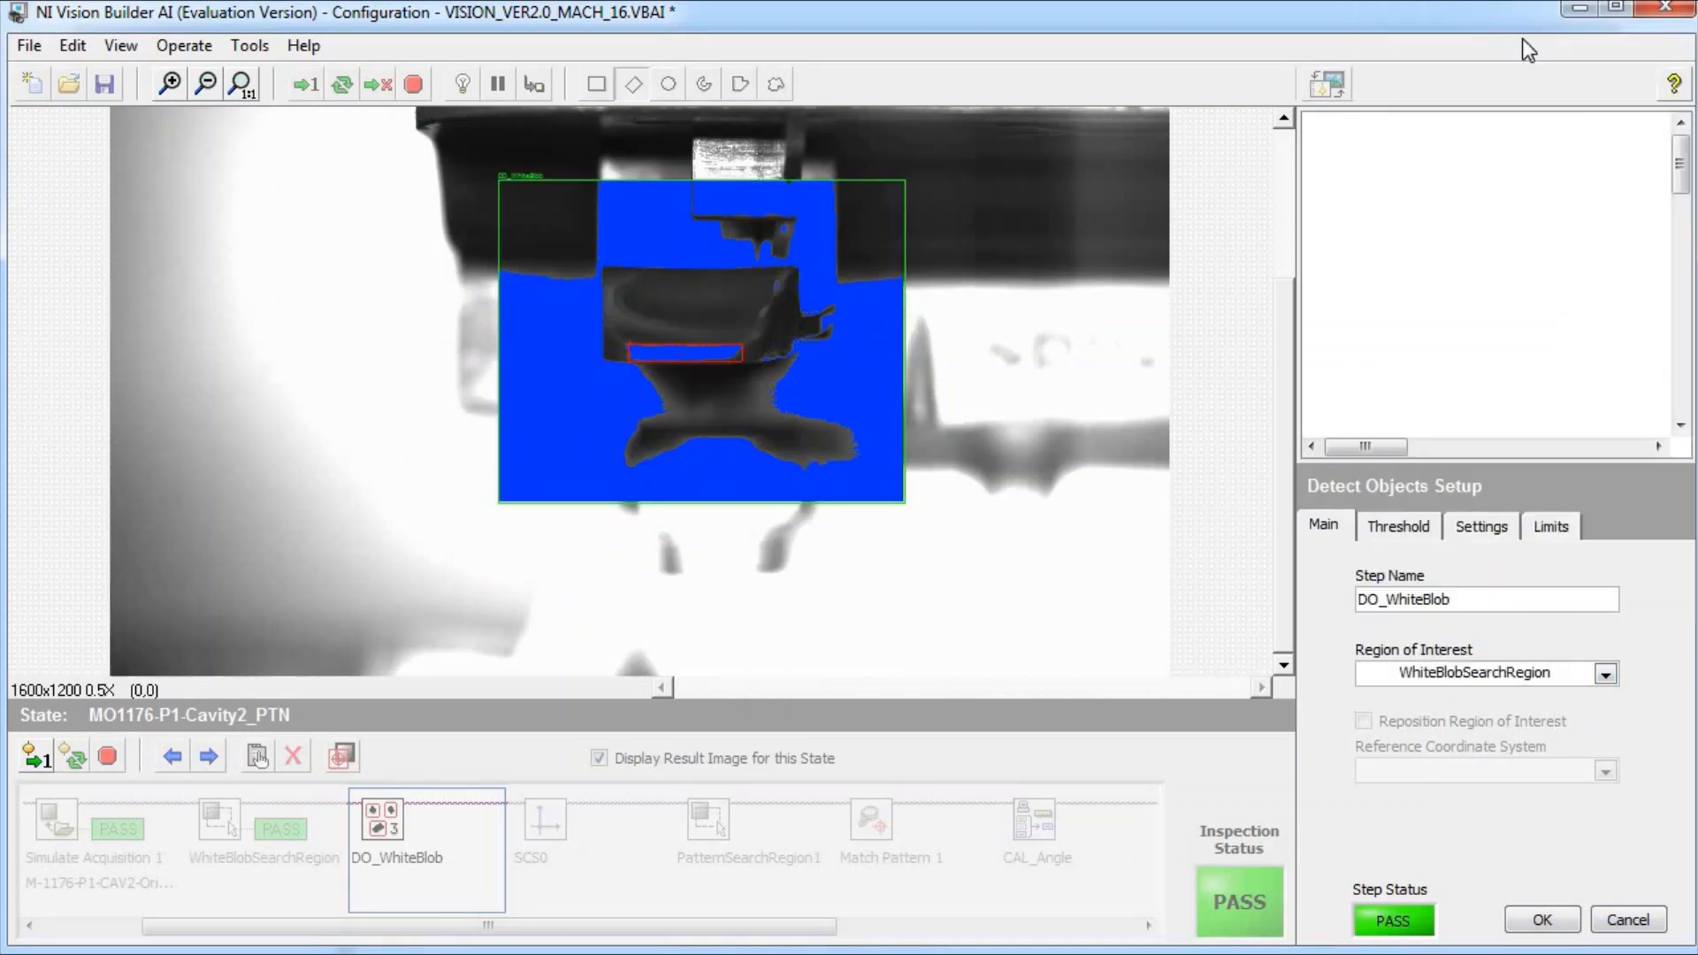
pyautogui.click(1543, 923)
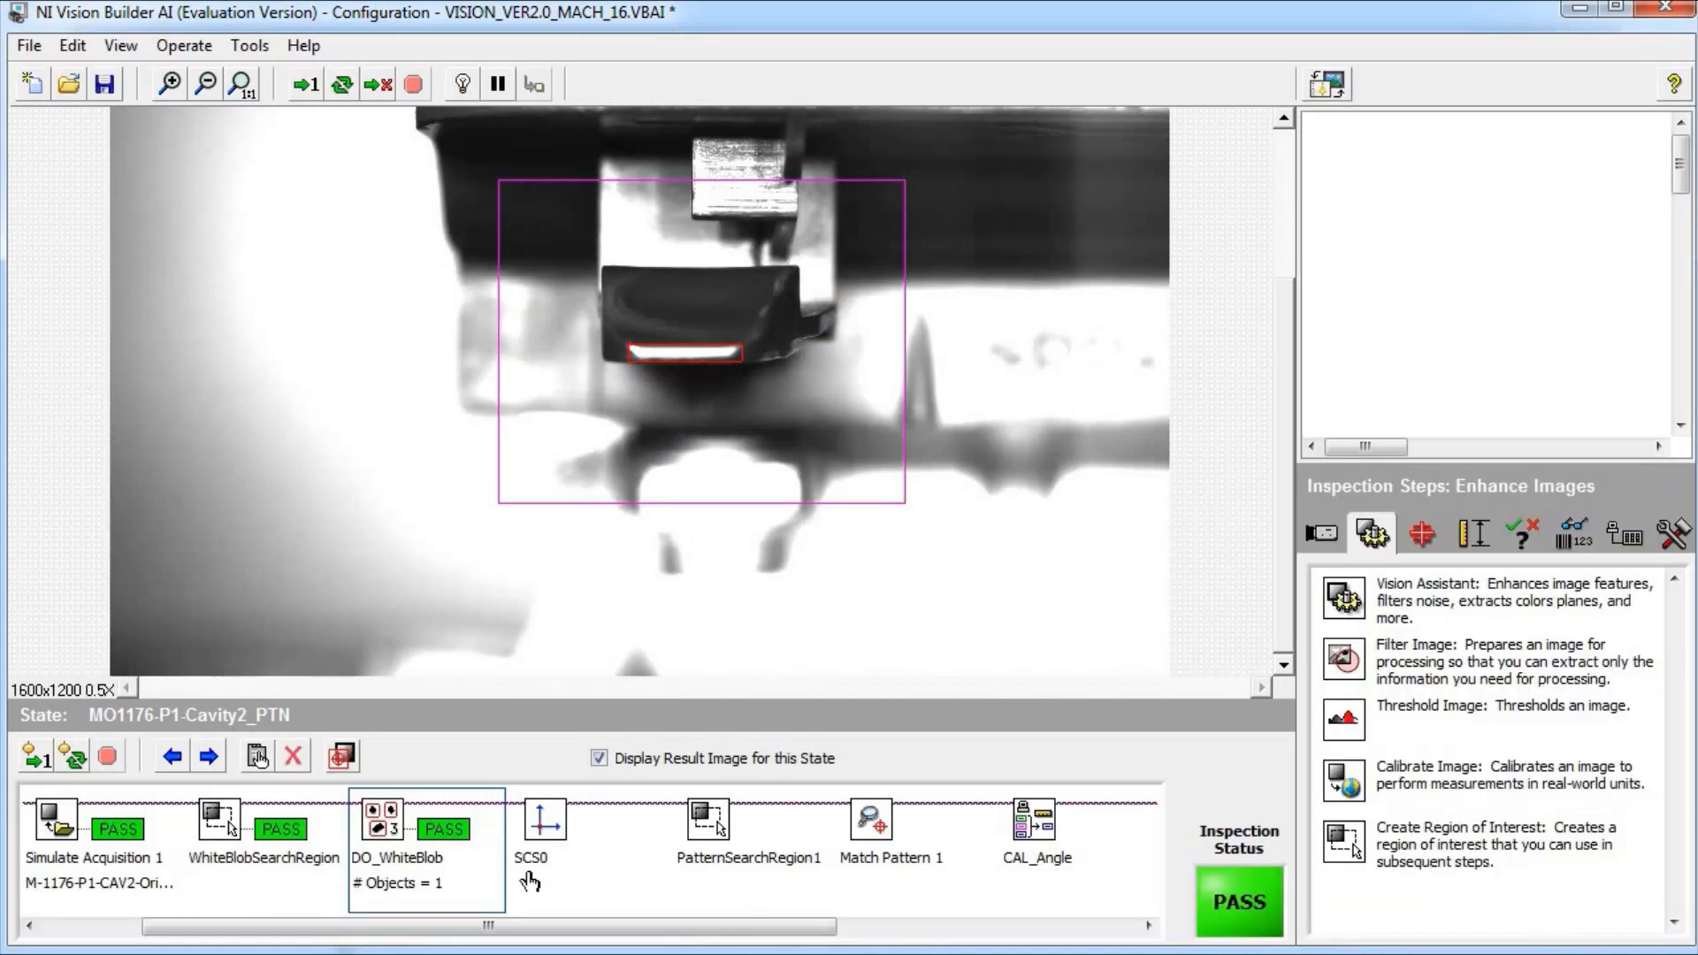
# Set the left coordinate of the WhiteBlobSearchRegion rectangle to 584
pyautogui.click(222, 840)
pyautogui.doubleClick(222, 840)
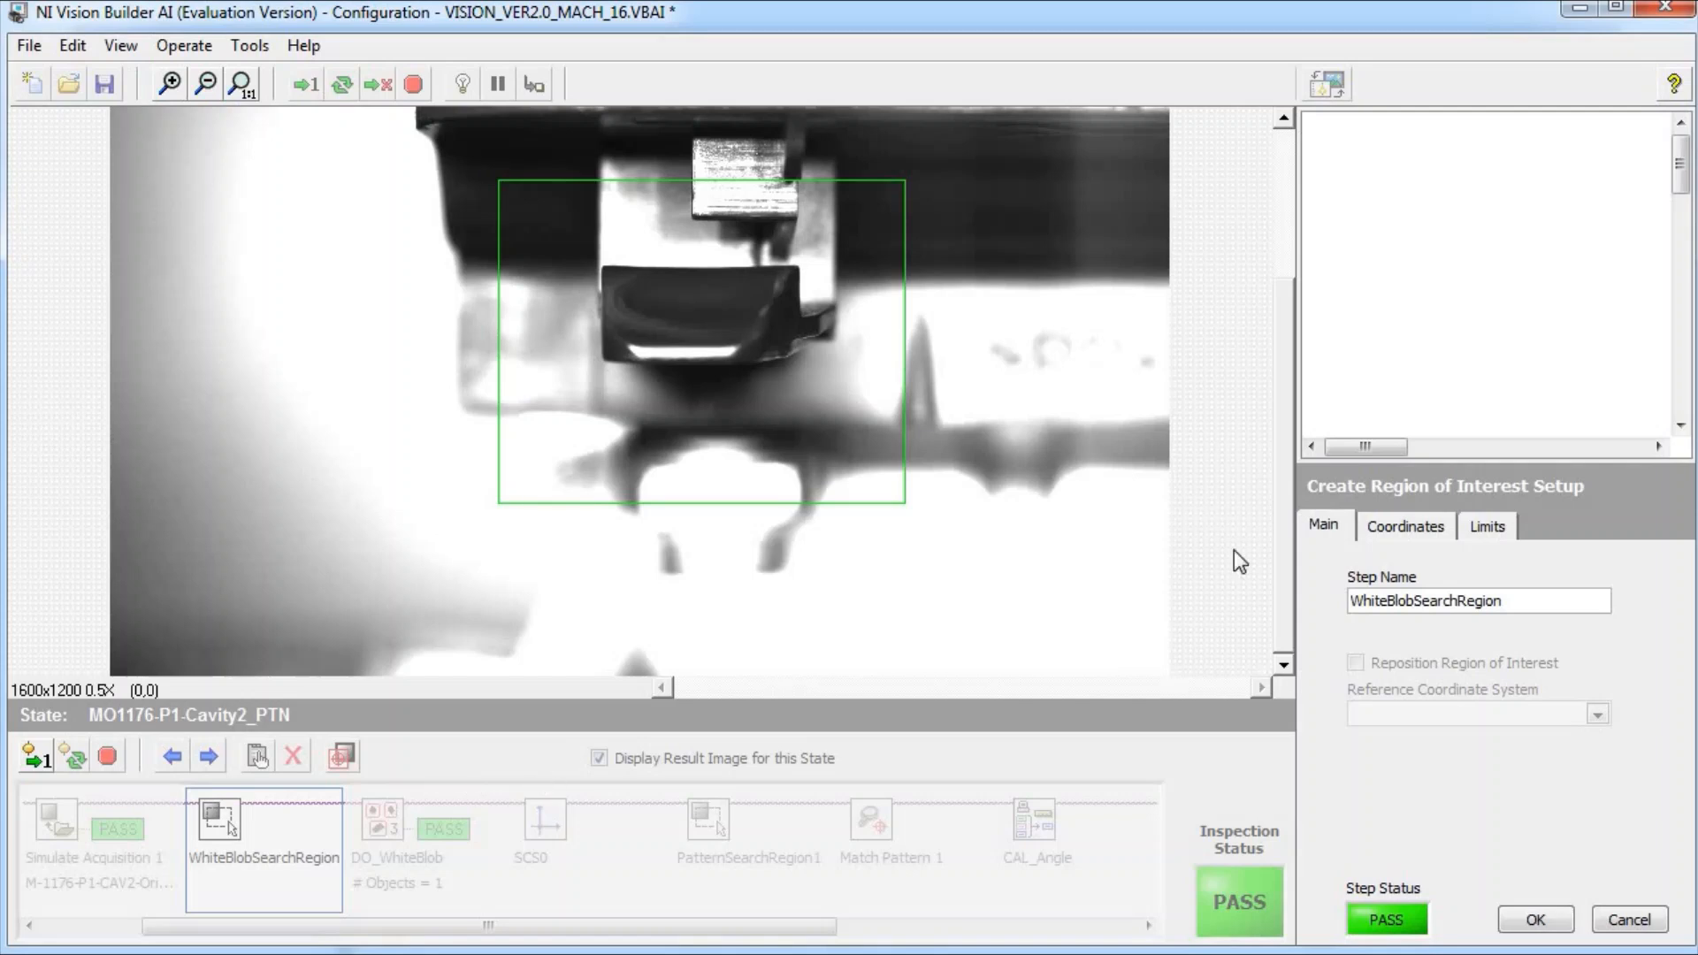
pyautogui.click(1430, 527)
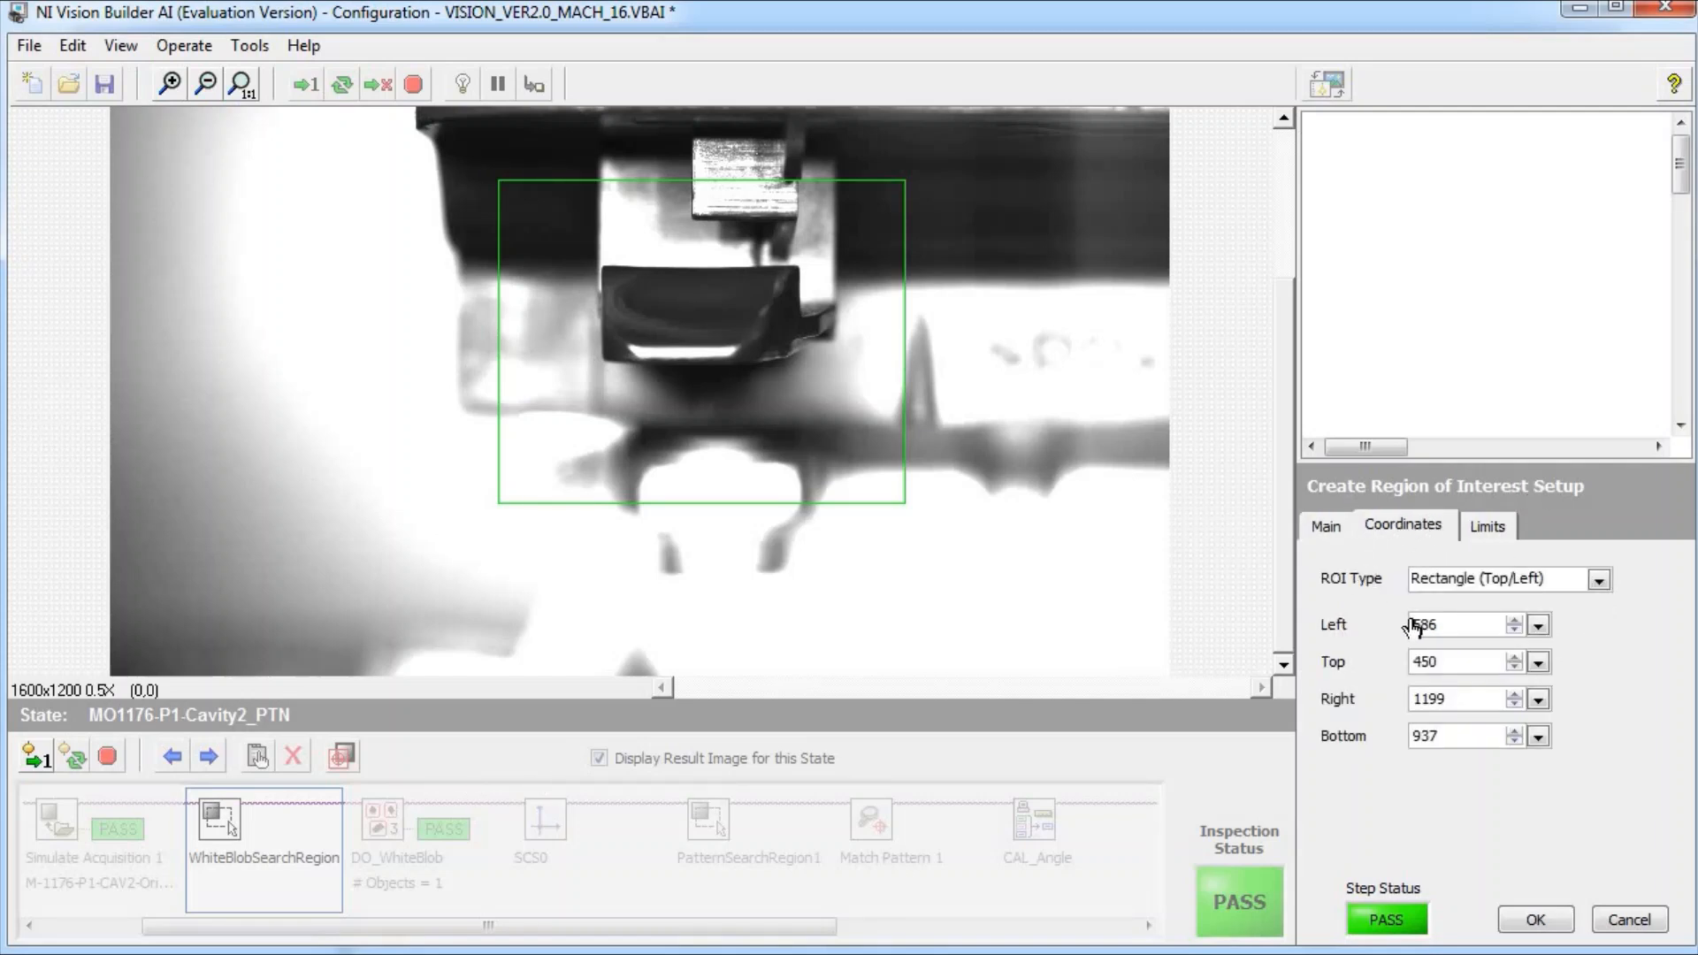
pyautogui.click(1514, 631)
pyautogui.click(1514, 631)
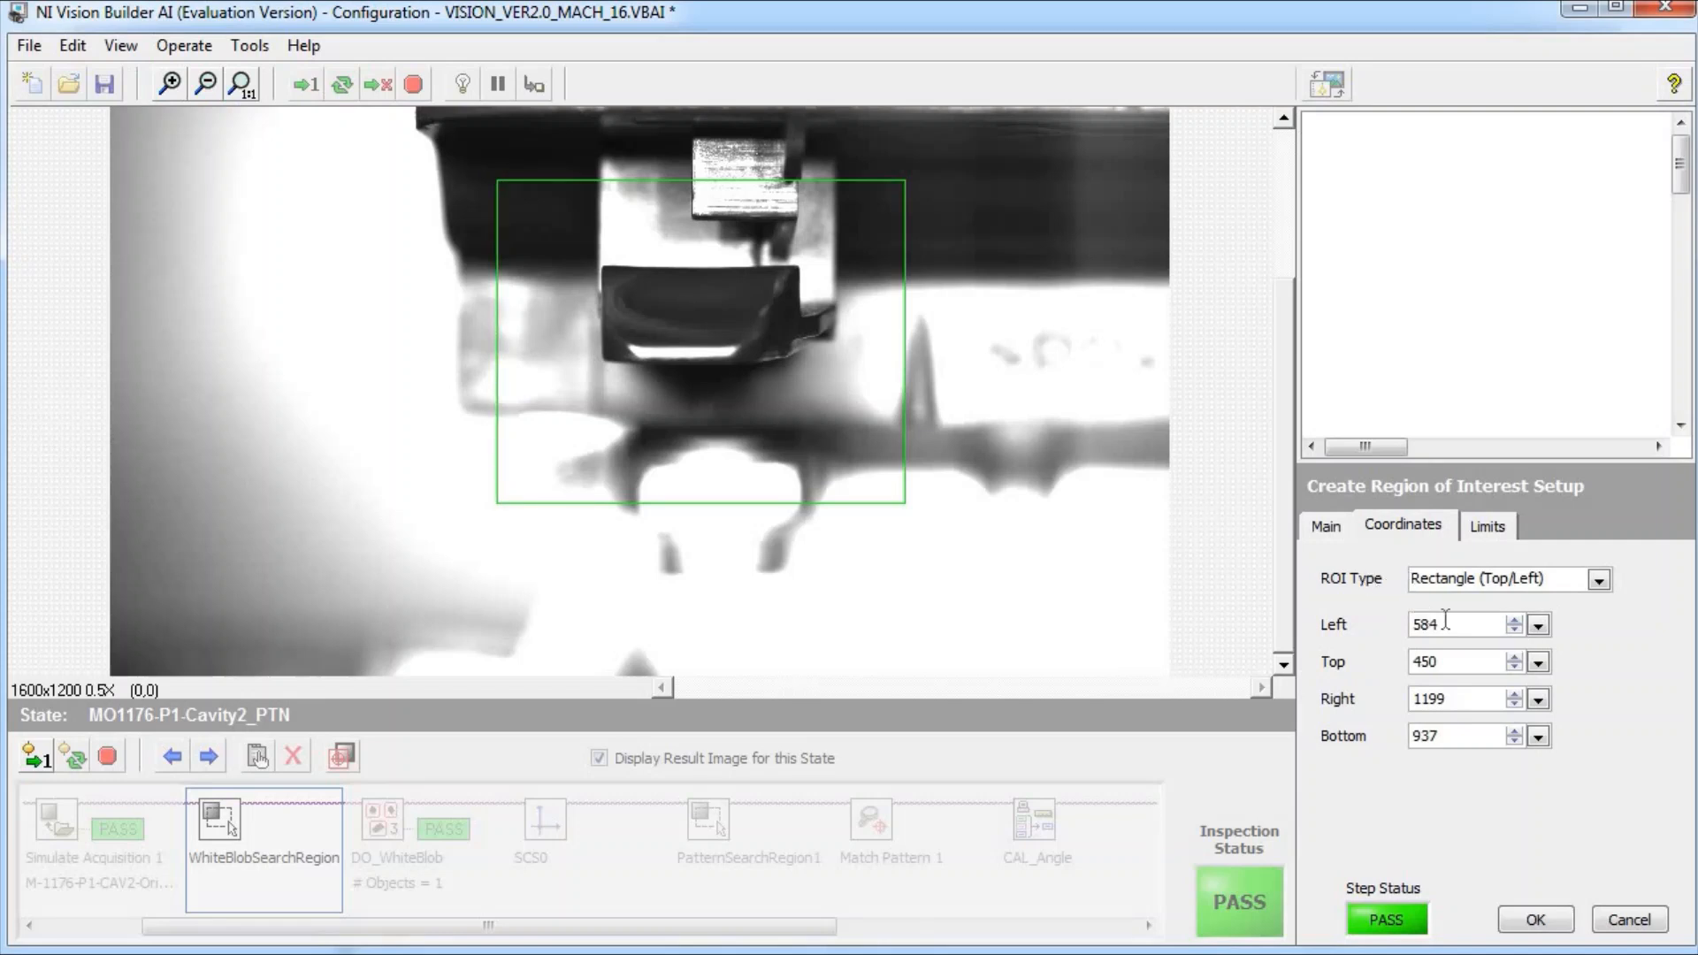
pyautogui.moveTo(1446, 625); pyautogui.dragTo(1334, 612)
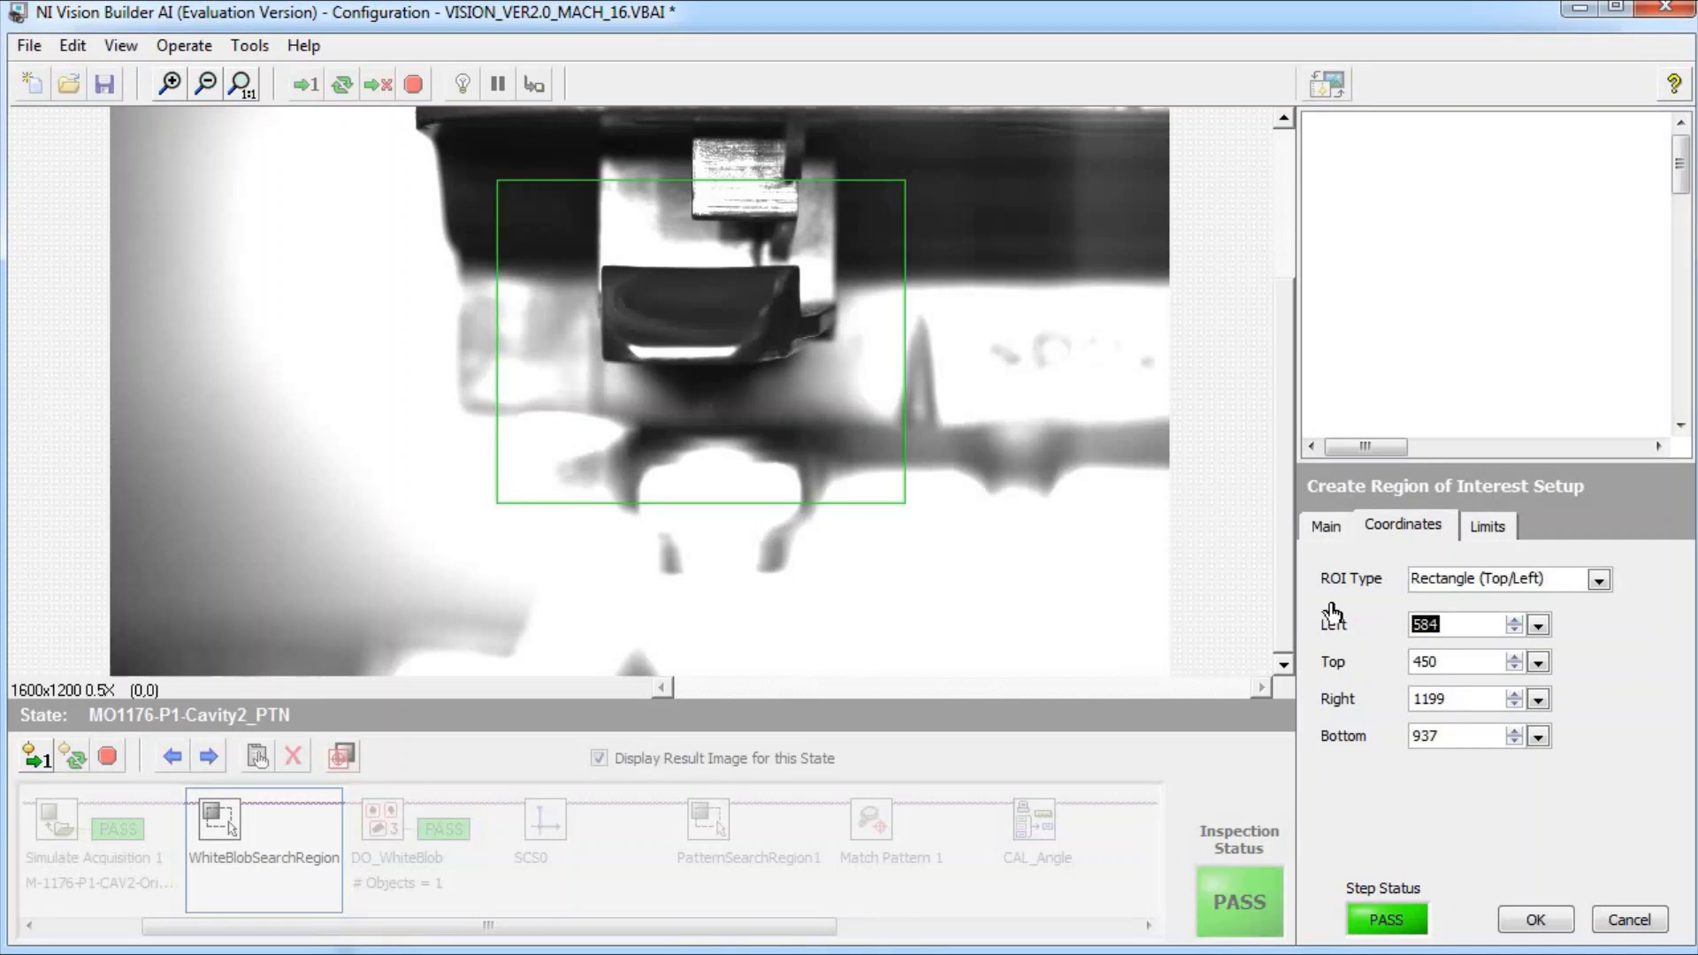
# Reshape the WhiteBlobSearchRegion rectangle on the image to a left edge of about 520 and a top edge of about 478
pyautogui.click(840, 359)
pyautogui.moveTo(669, 196); pyautogui.dragTo(669, 229)
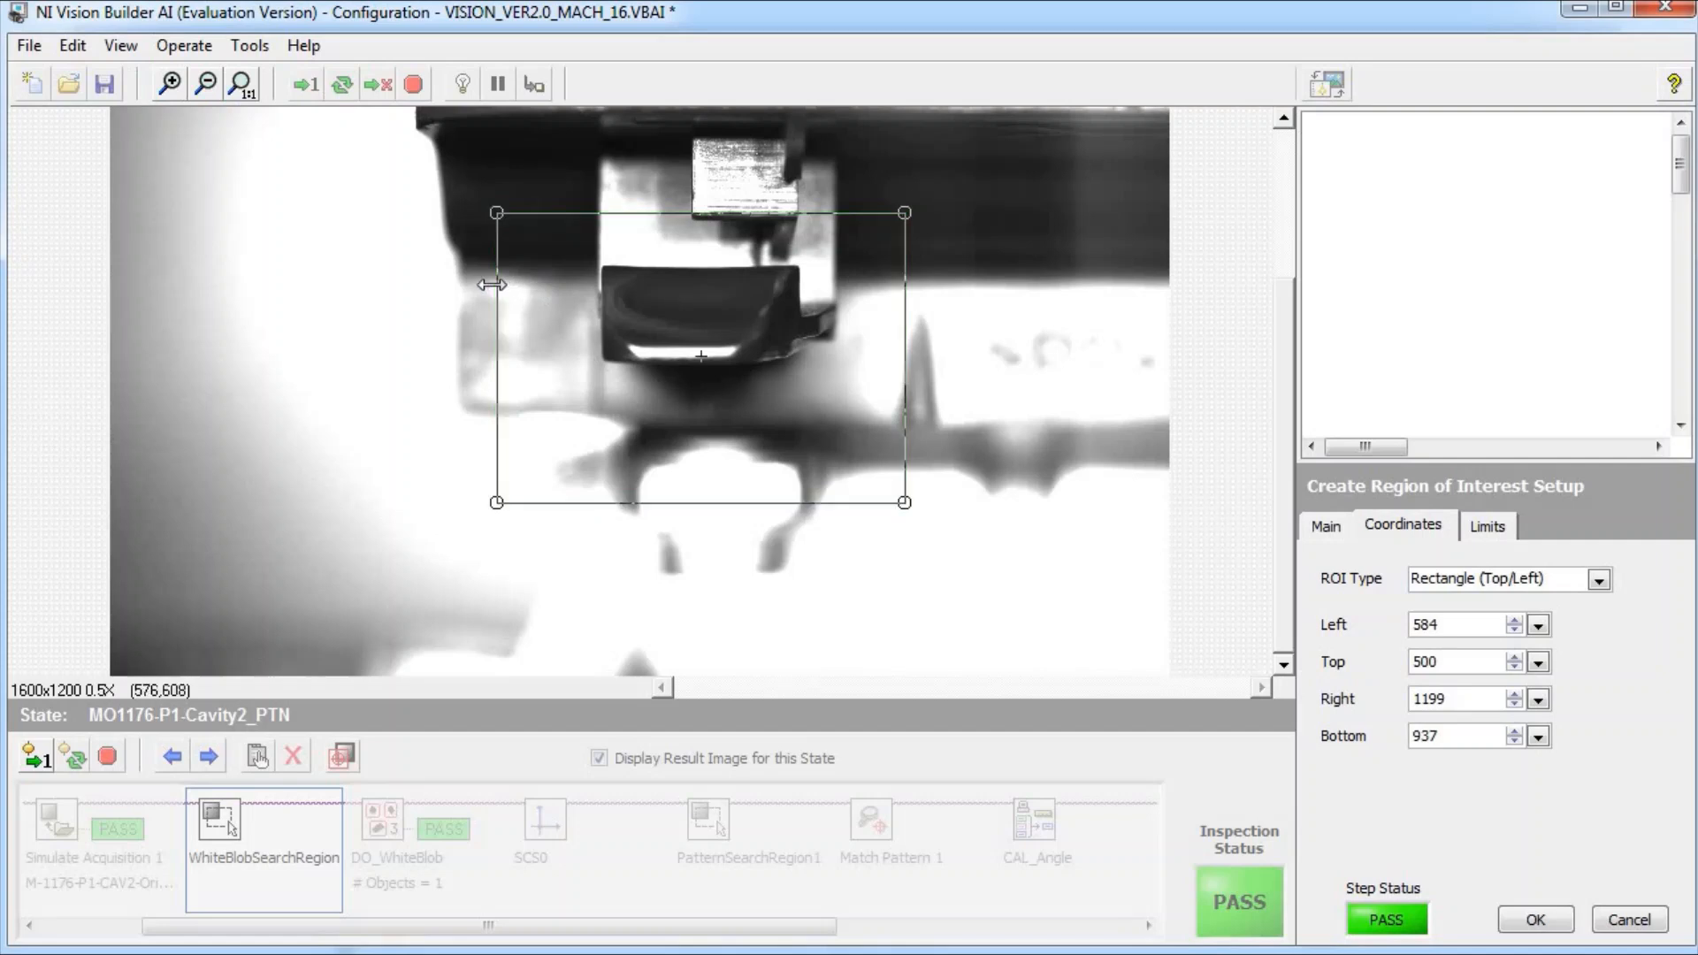
pyautogui.moveTo(496, 306); pyautogui.dragTo(454, 307)
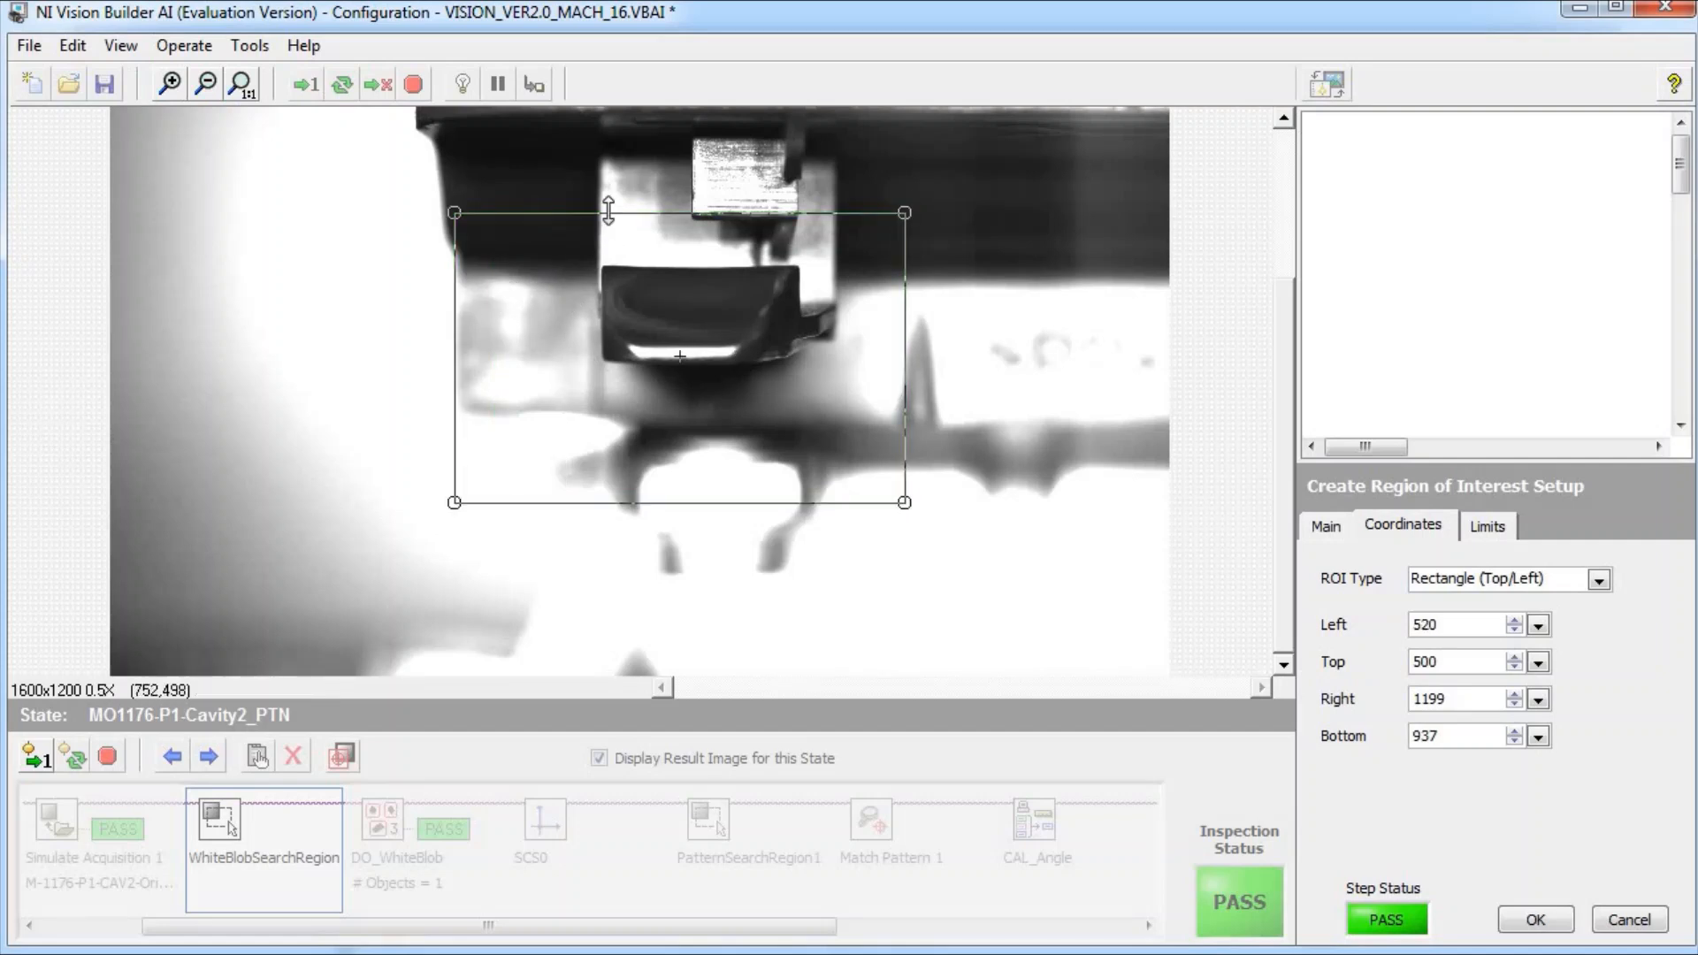
pyautogui.moveTo(609, 212); pyautogui.dragTo(621, 198)
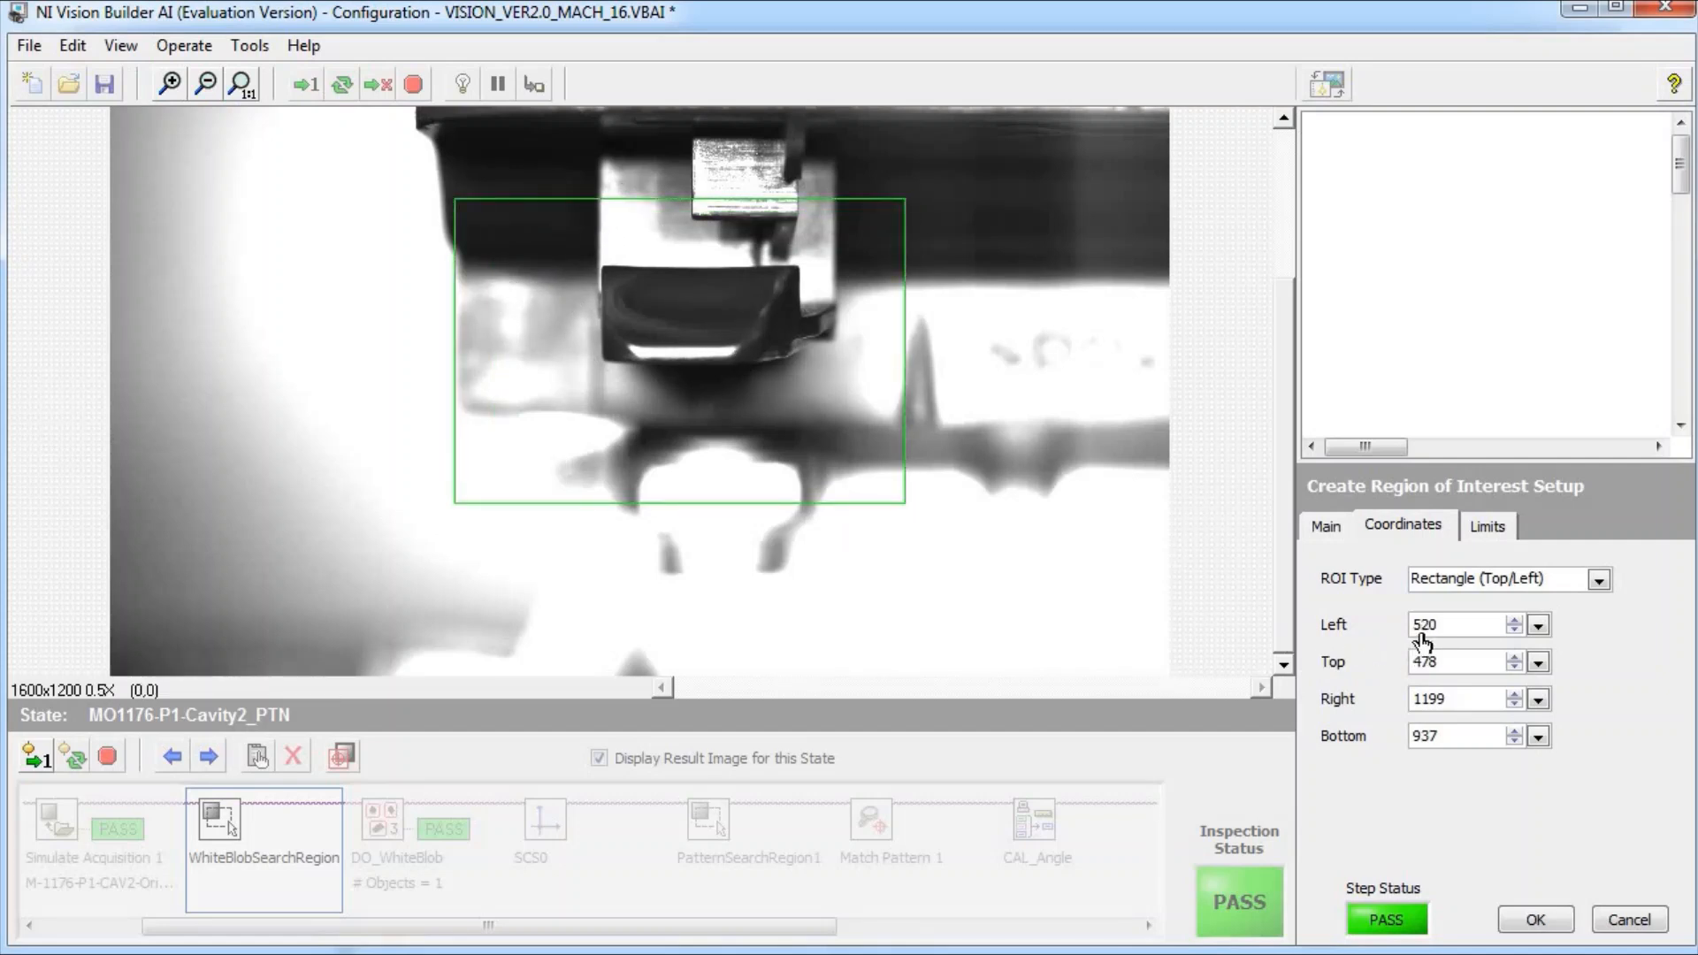
# Set the rectangle's left coordinate to 400, list the variables available for that coordinate, and cancel the region setup
pyautogui.moveTo(1456, 629); pyautogui.dragTo(1351, 615)
pyautogui.press('Return')
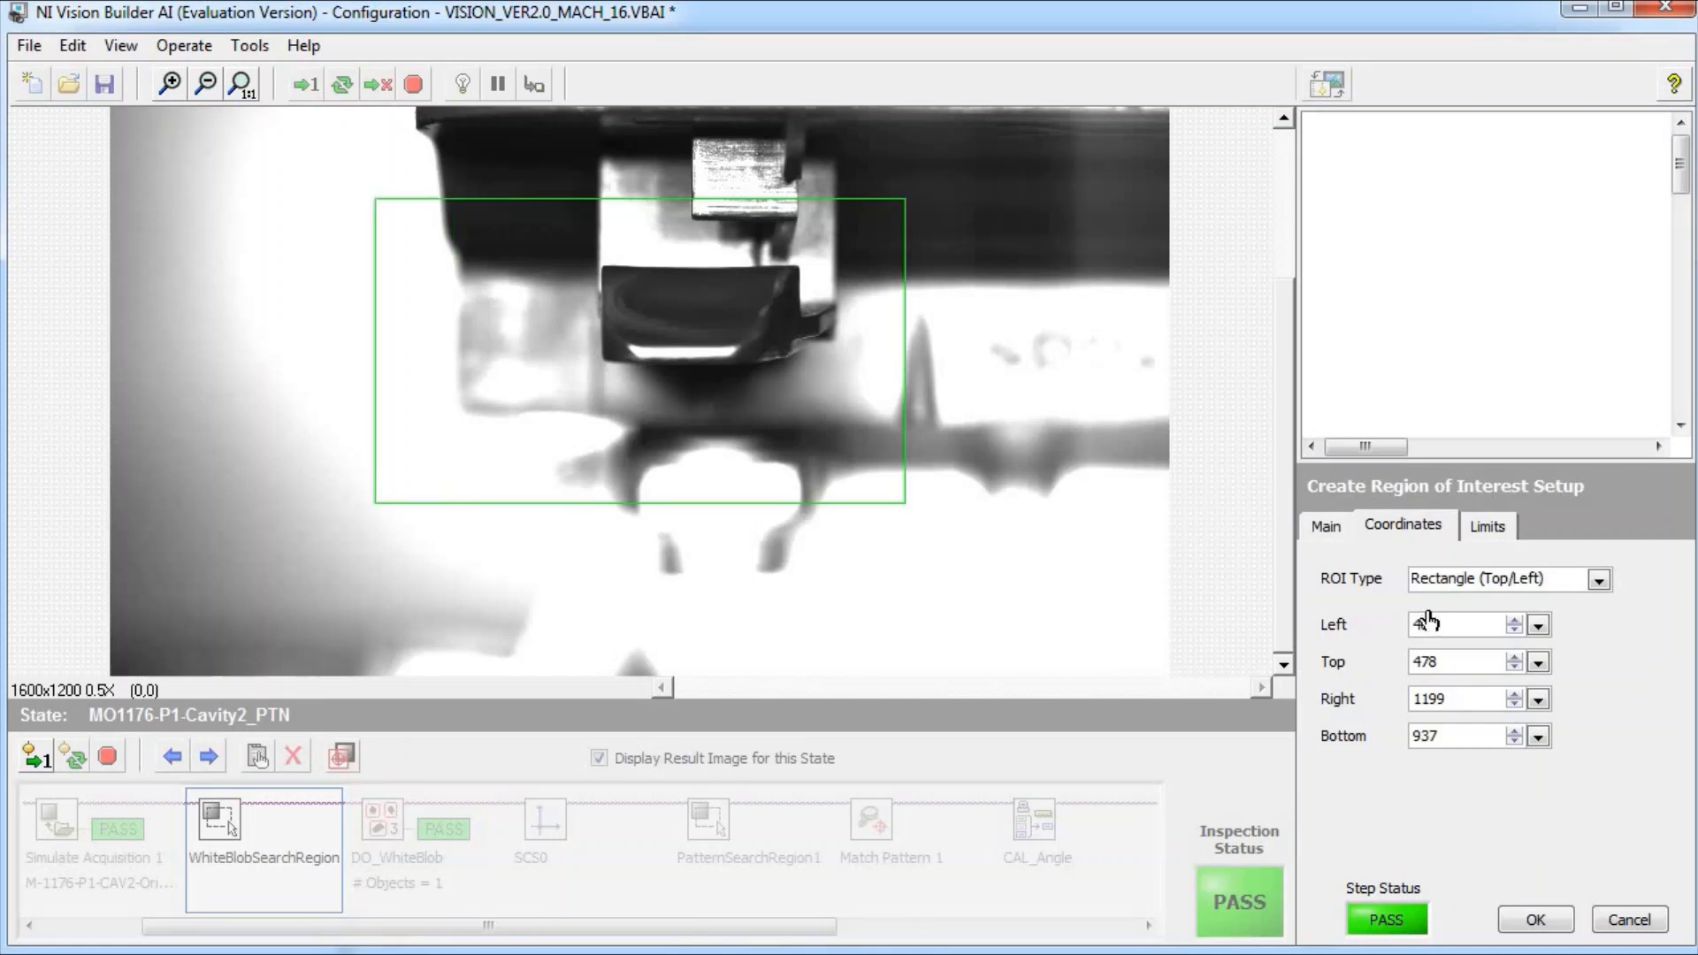
pyautogui.click(1539, 626)
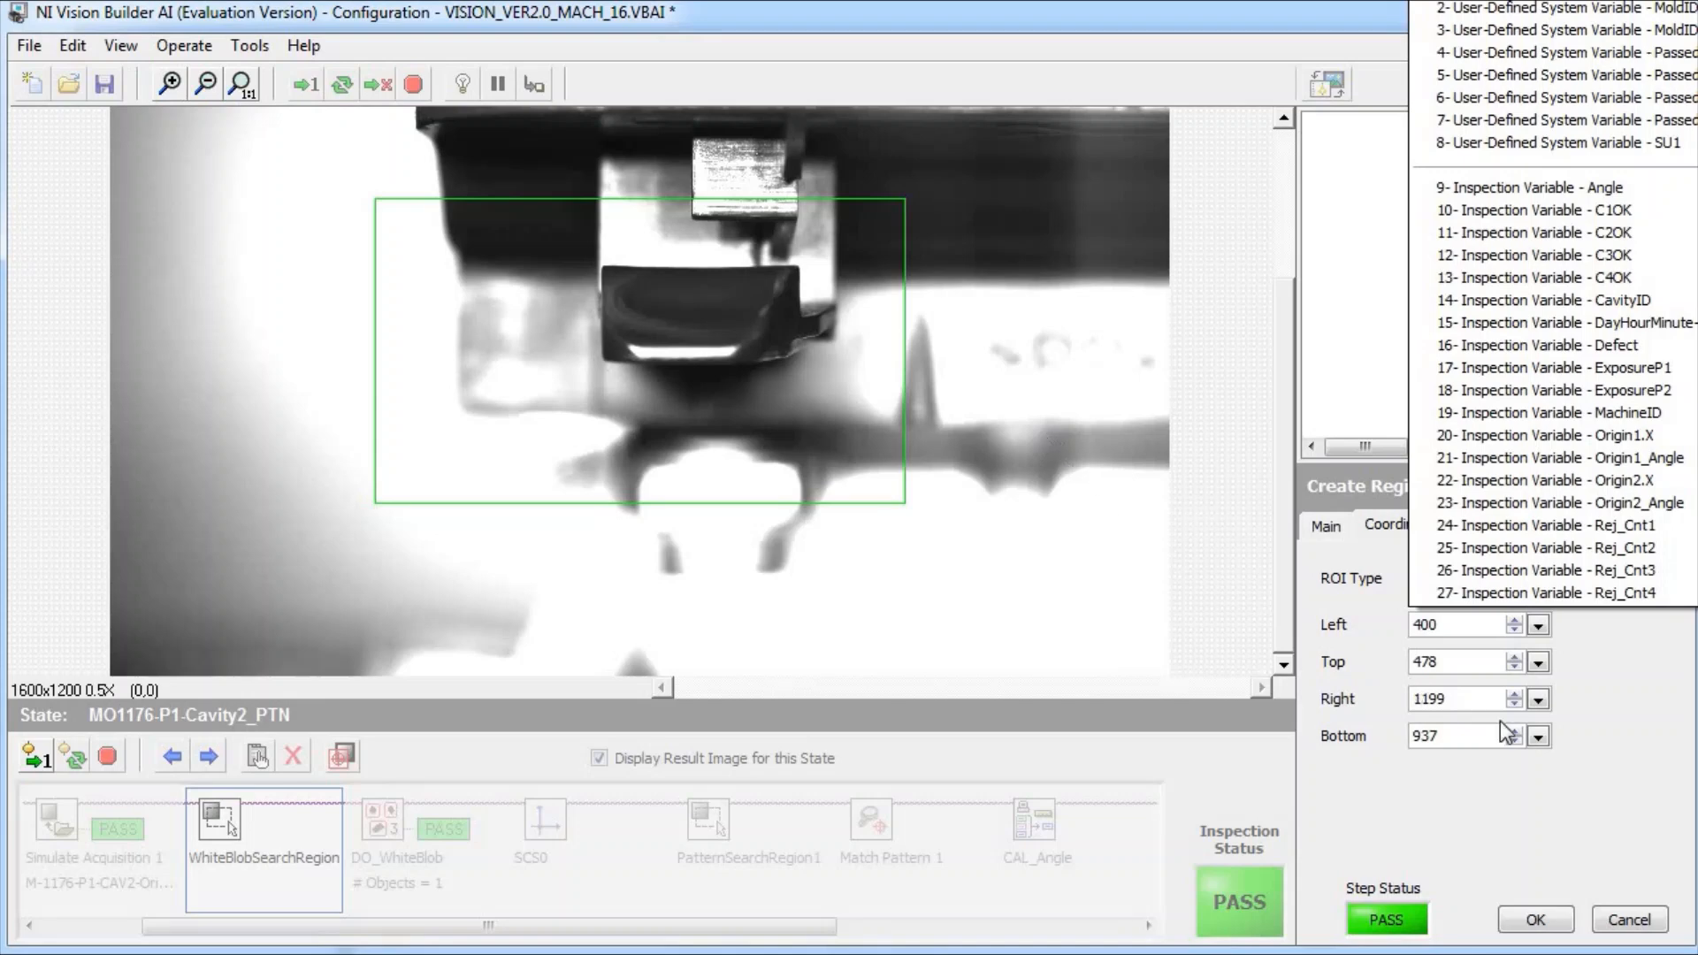
pyautogui.scroll(-3, 1501, 720)
pyautogui.click(1632, 920)
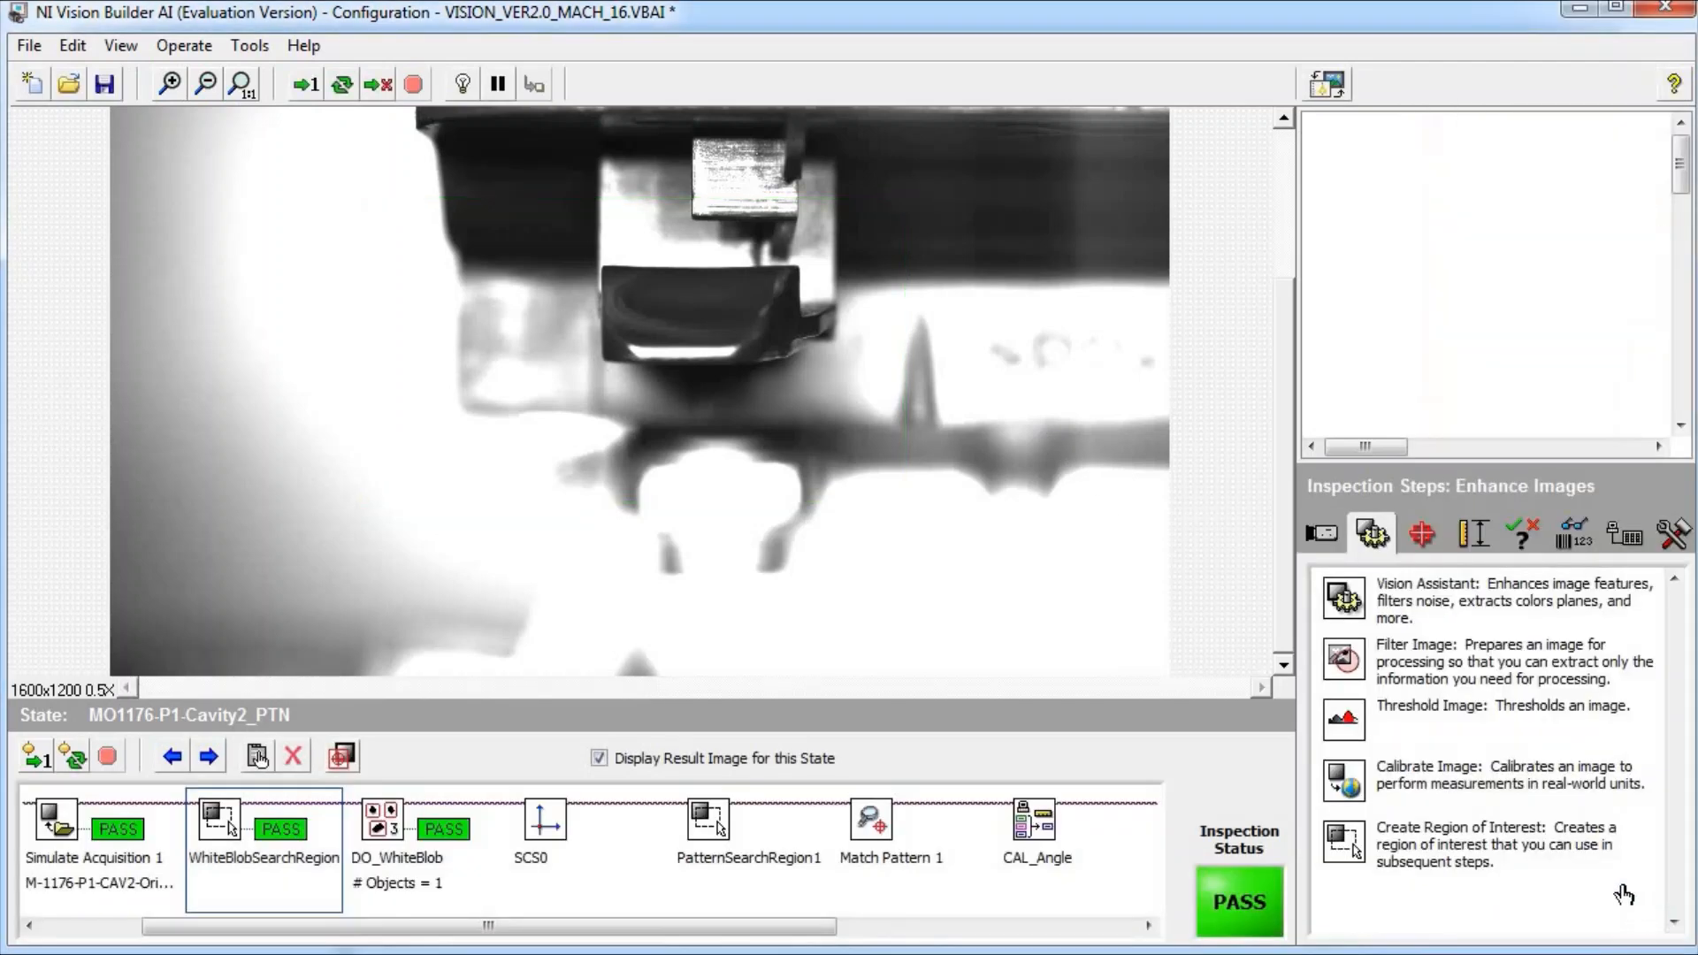
# Reopen WhiteBlobSearchRegion, change its ROI type to Rotated Rectangle, centre it at about (810, 650) and tilt it slightly clockwise
pyautogui.doubleClick(241, 851)
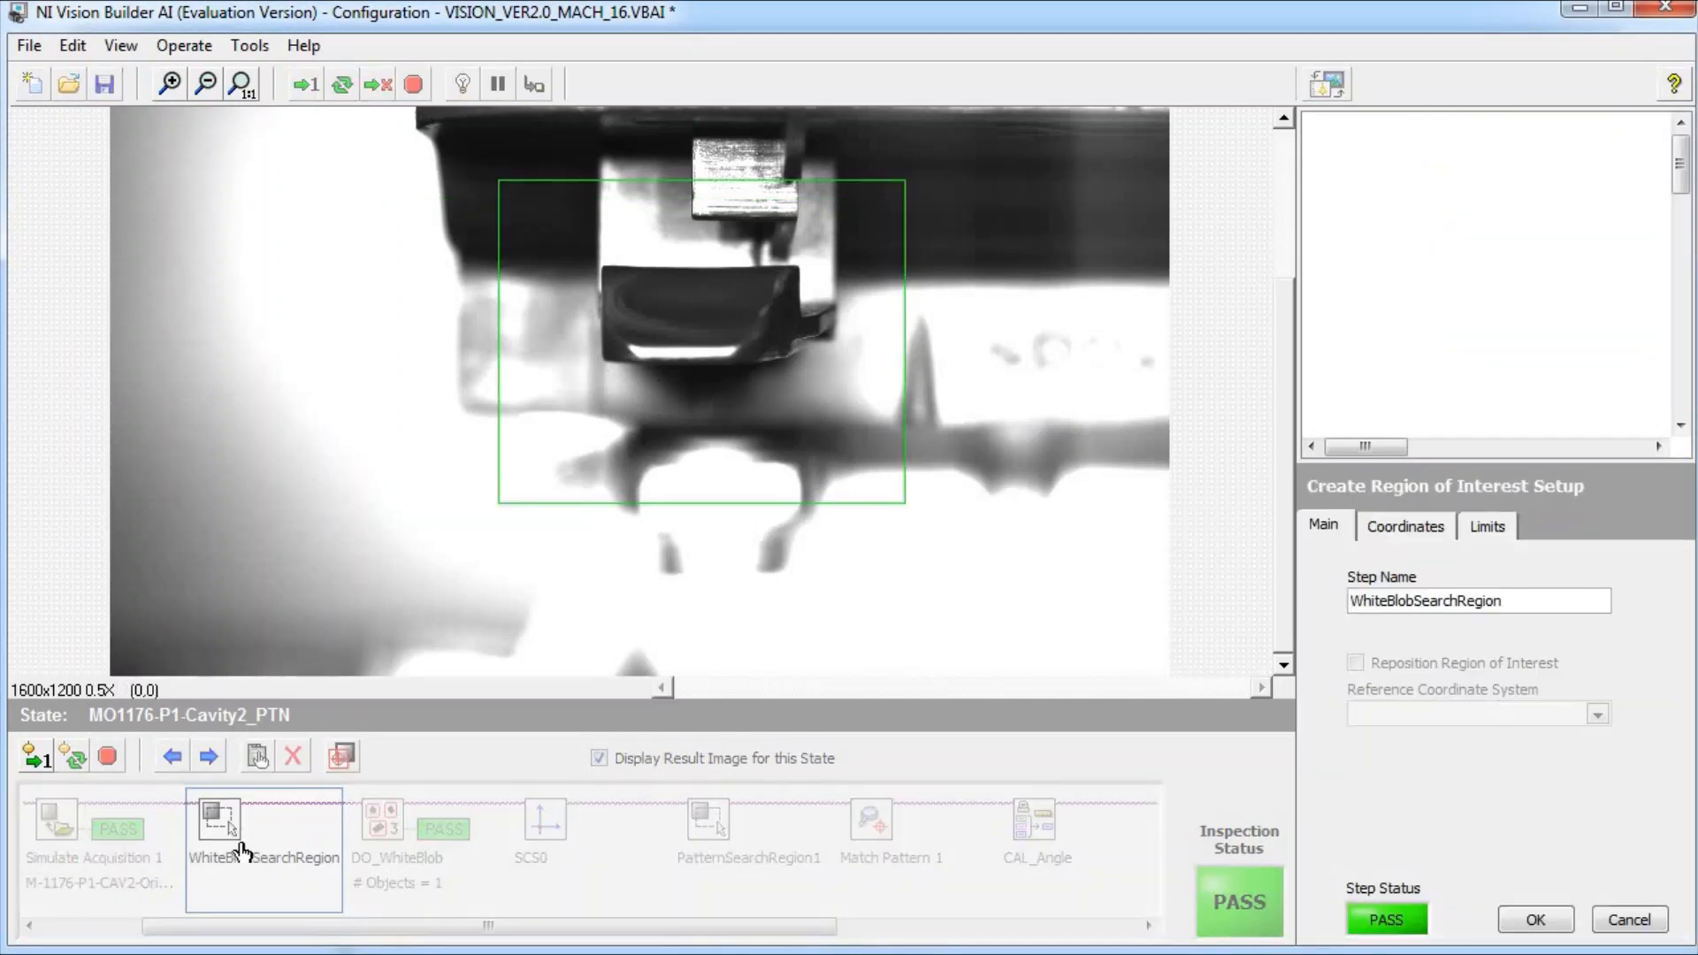
pyautogui.click(1404, 531)
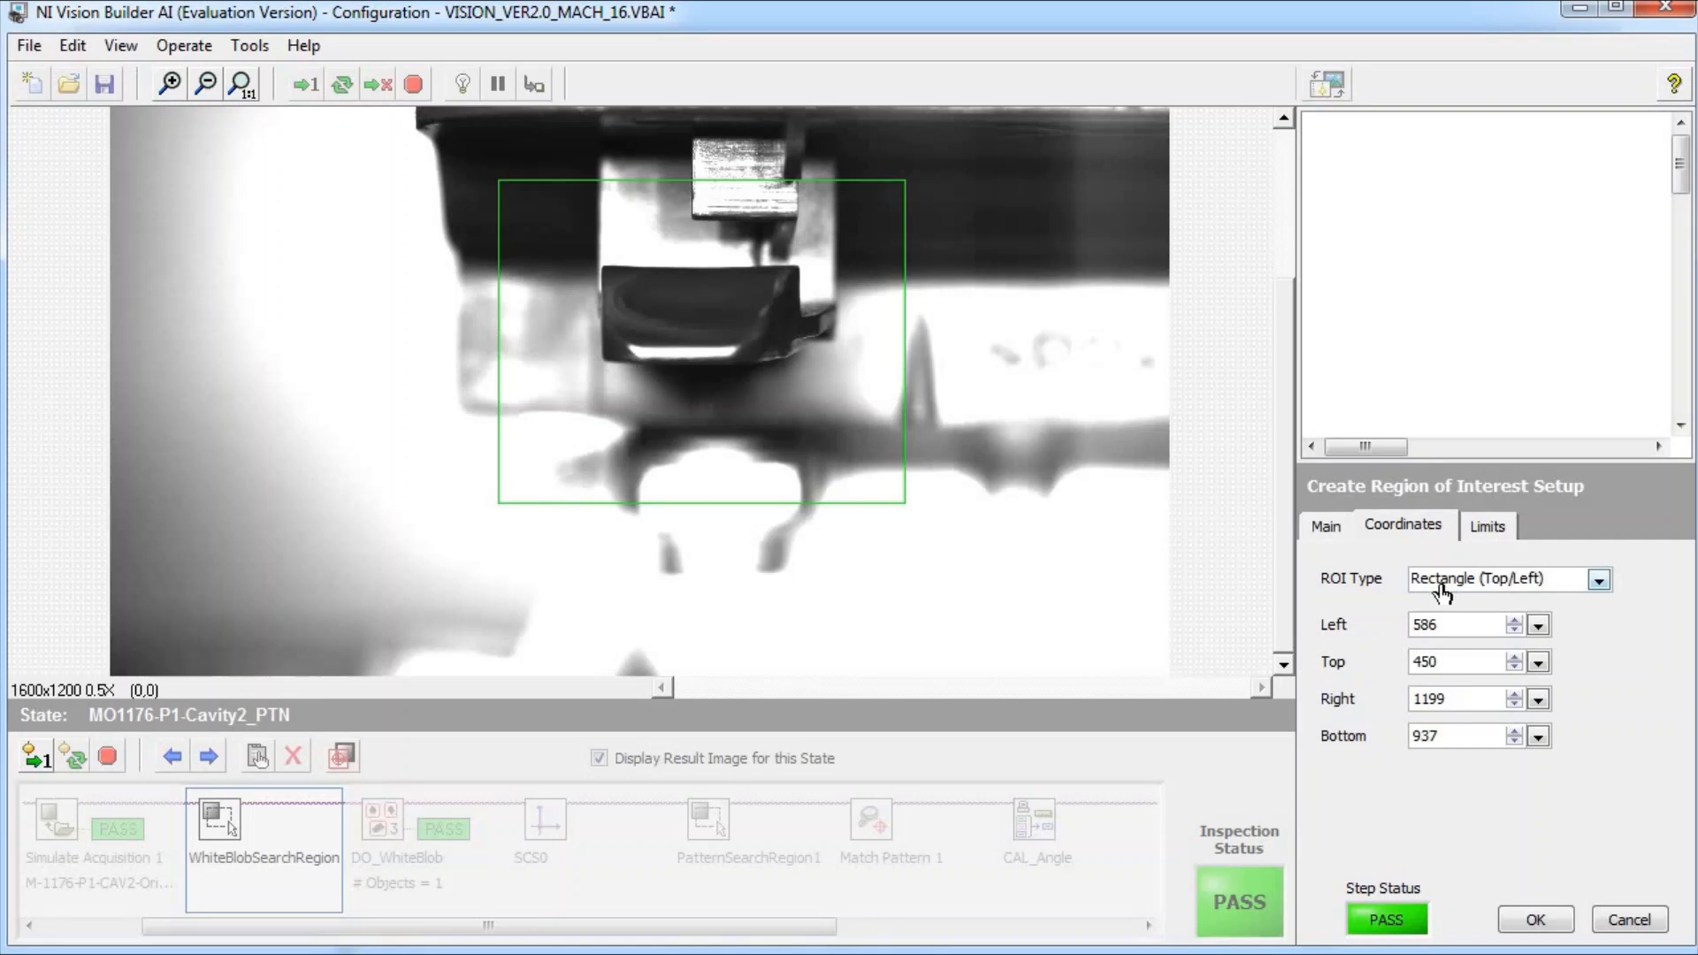
pyautogui.click(1599, 580)
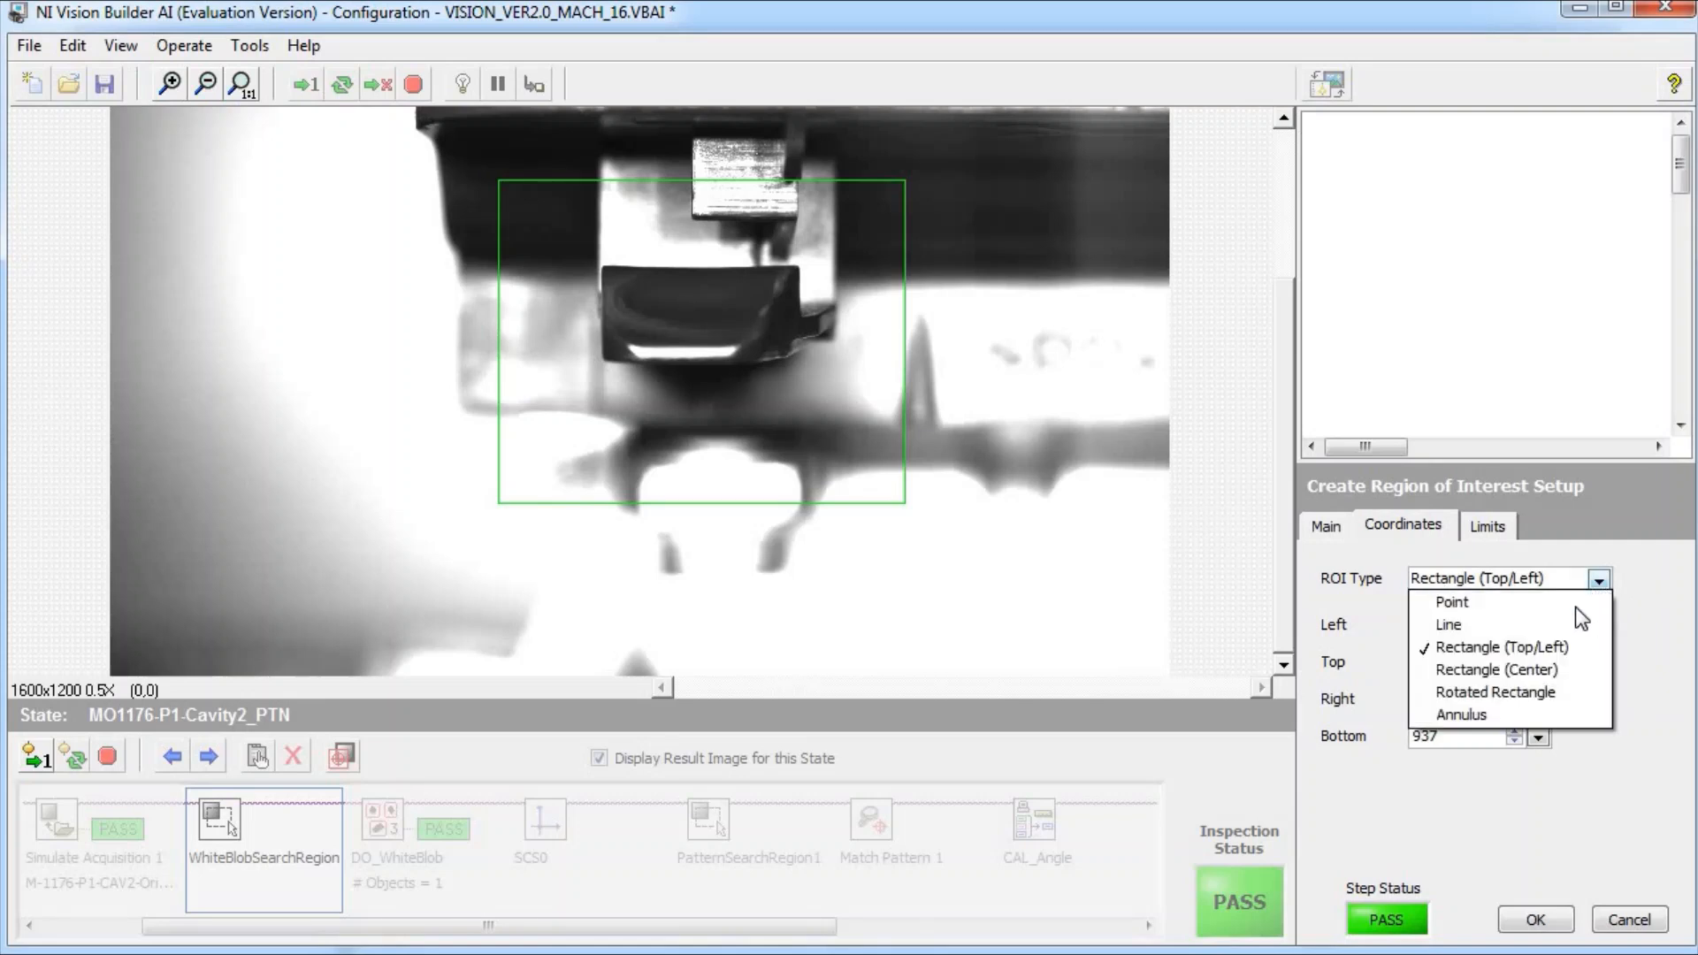
pyautogui.click(1571, 692)
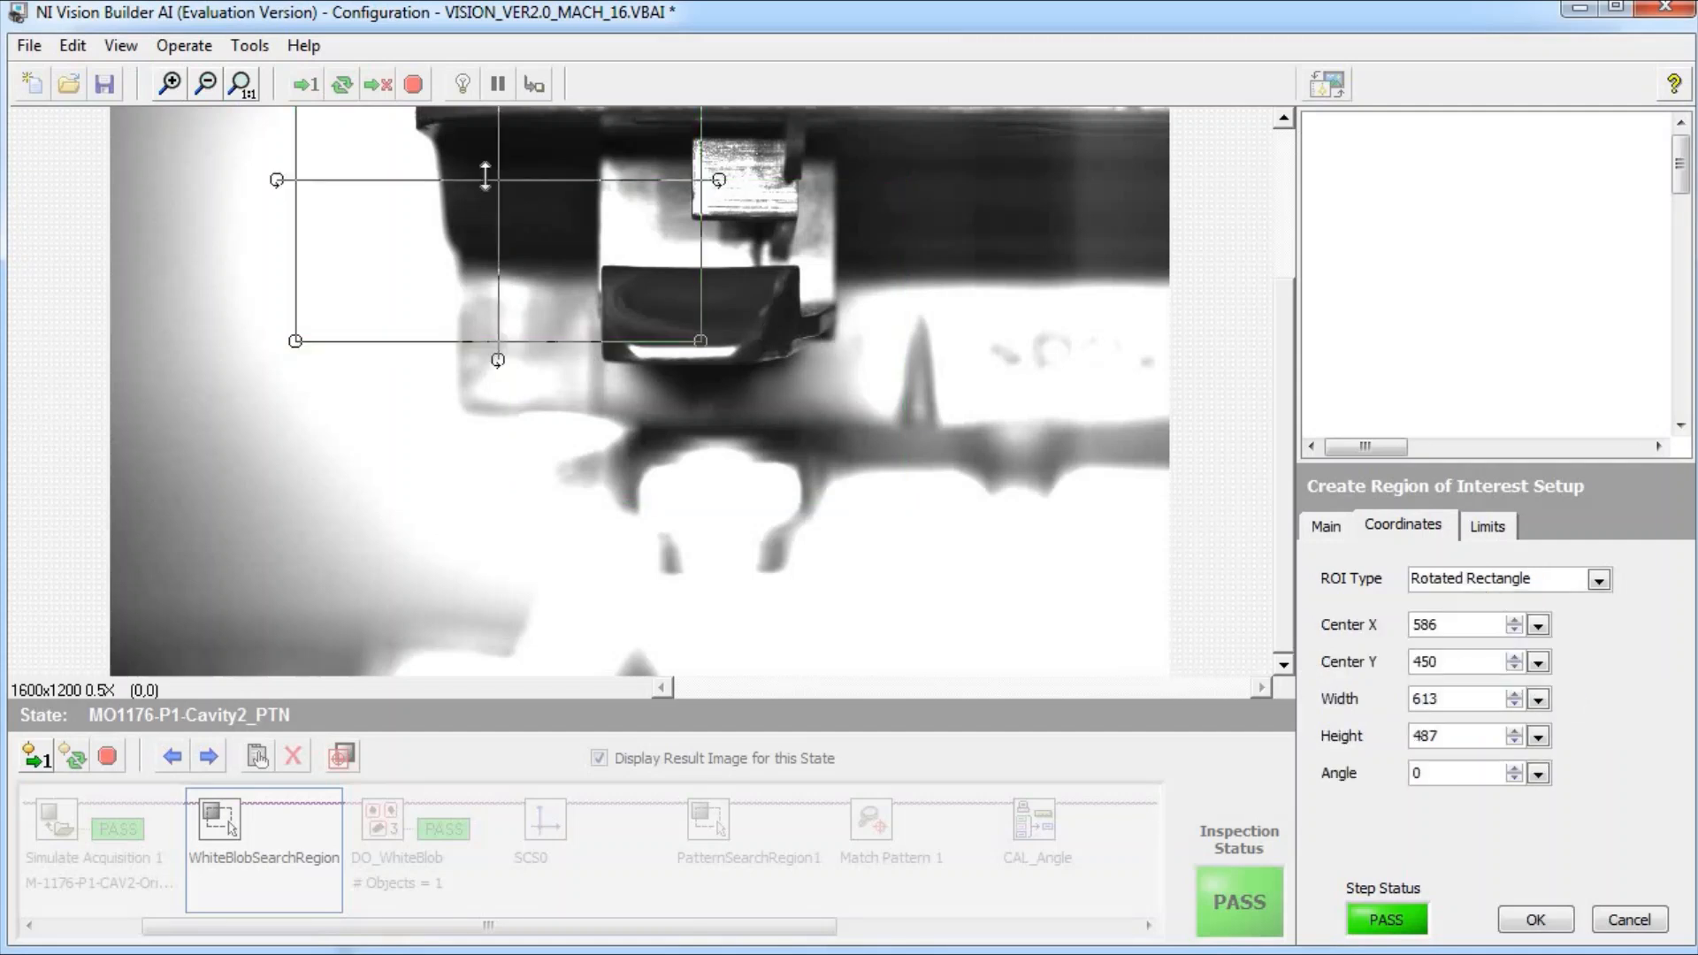
pyautogui.moveTo(549, 235); pyautogui.dragTo(697, 367)
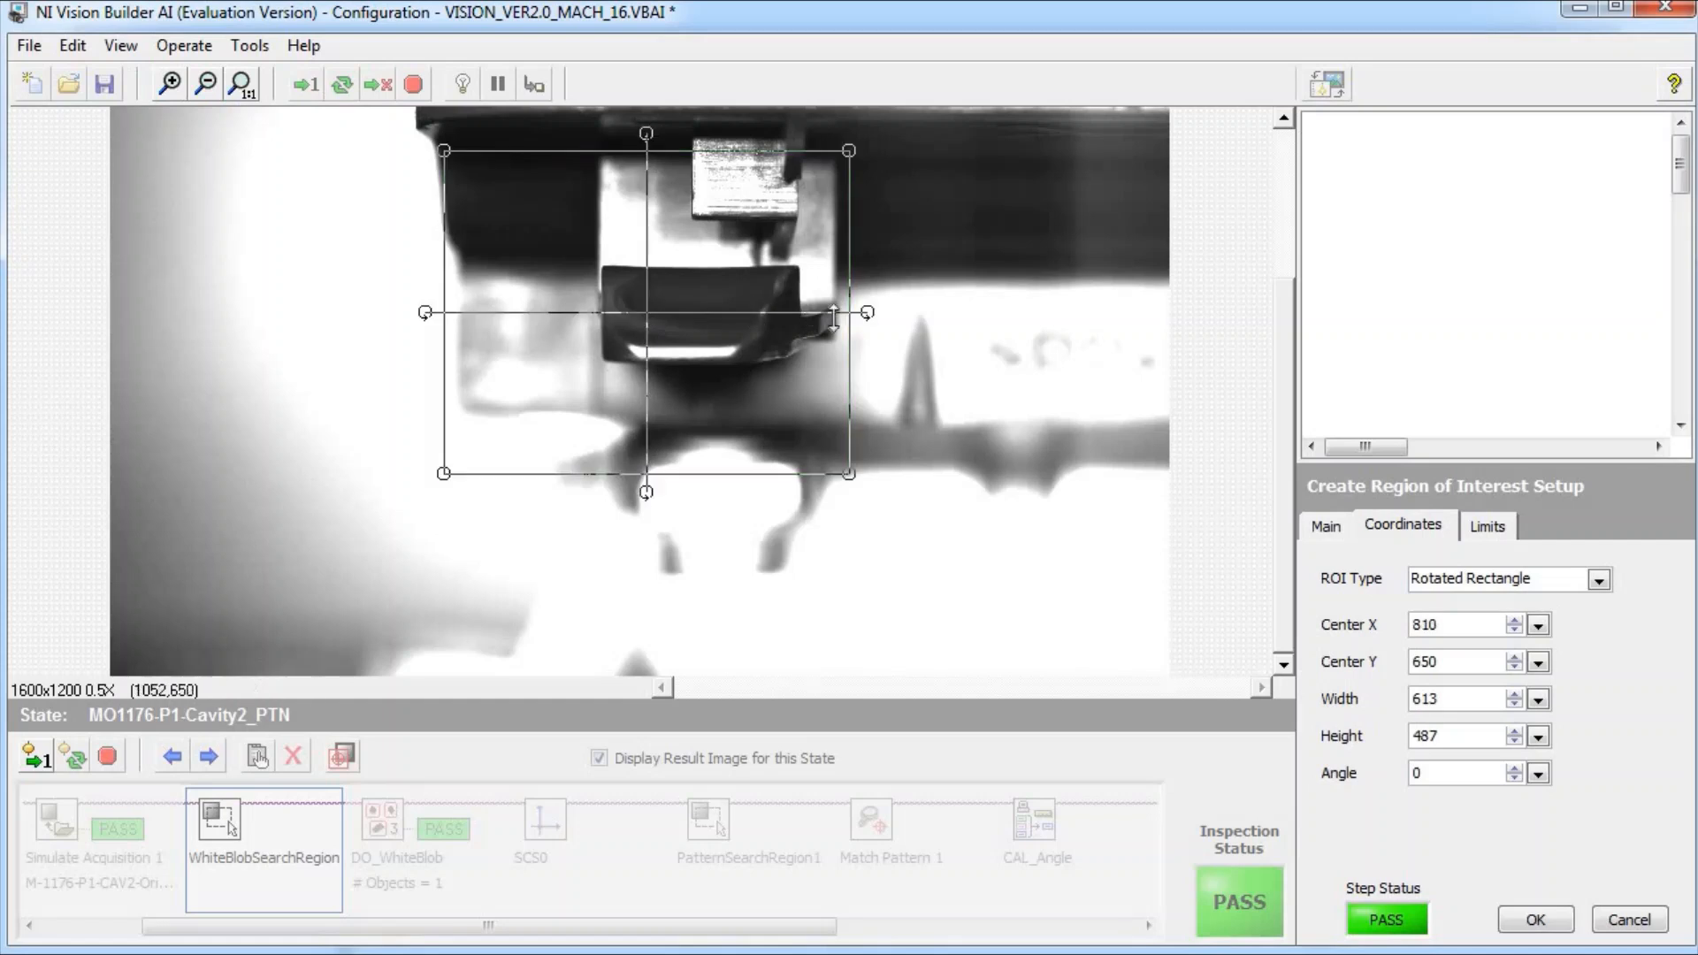
pyautogui.moveTo(873, 309)
pyautogui.mouseDown()
pyautogui.moveTo(866, 283)
pyautogui.moveTo(869, 314)
pyautogui.mouseUp()
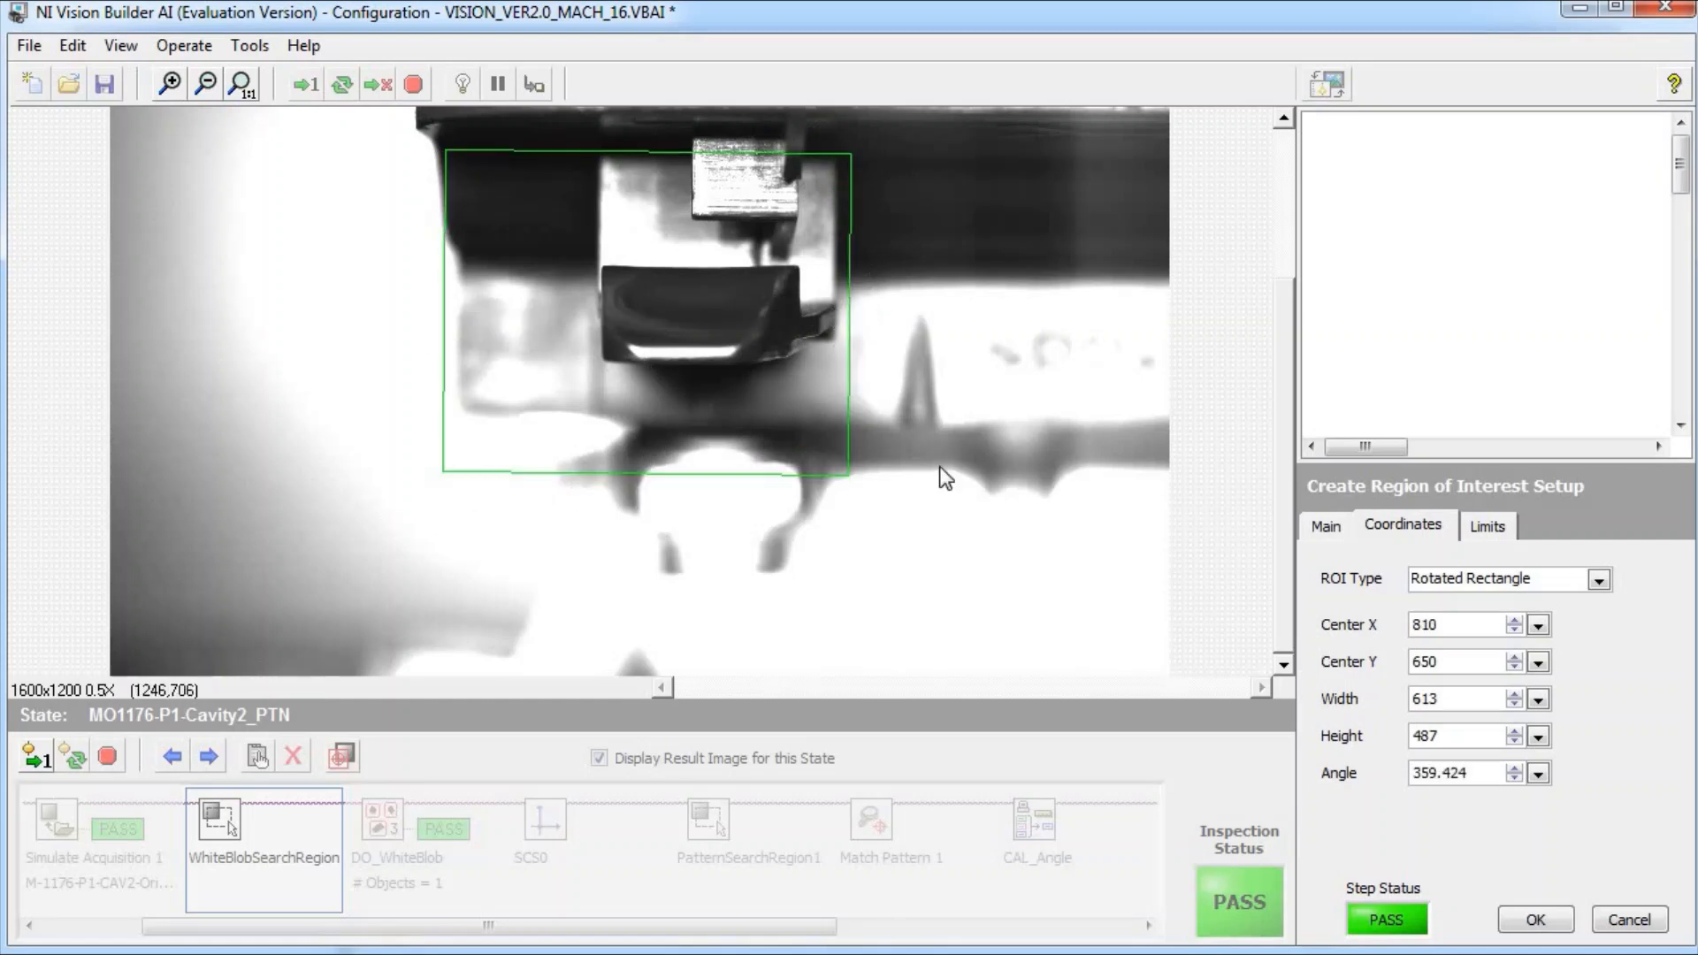
# Change the ROI type to Line and draw it along the dark part's upper edge from about (768, 590) to (1018, 592)
pyautogui.click(1598, 581)
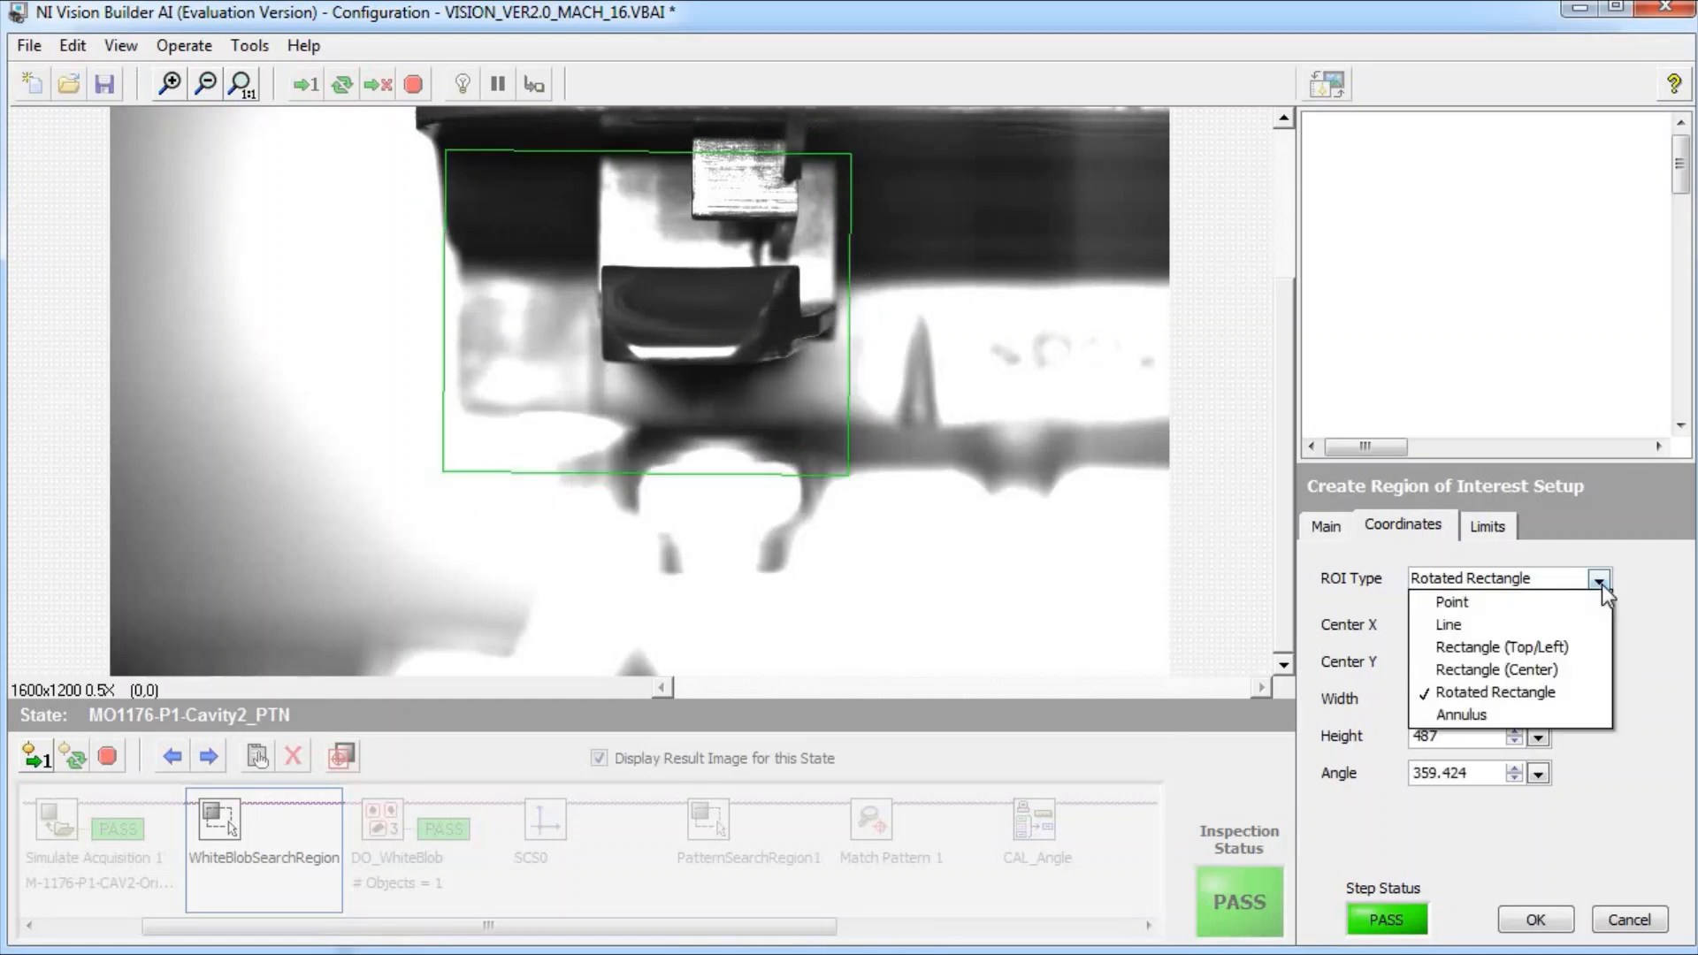
pyautogui.click(1546, 621)
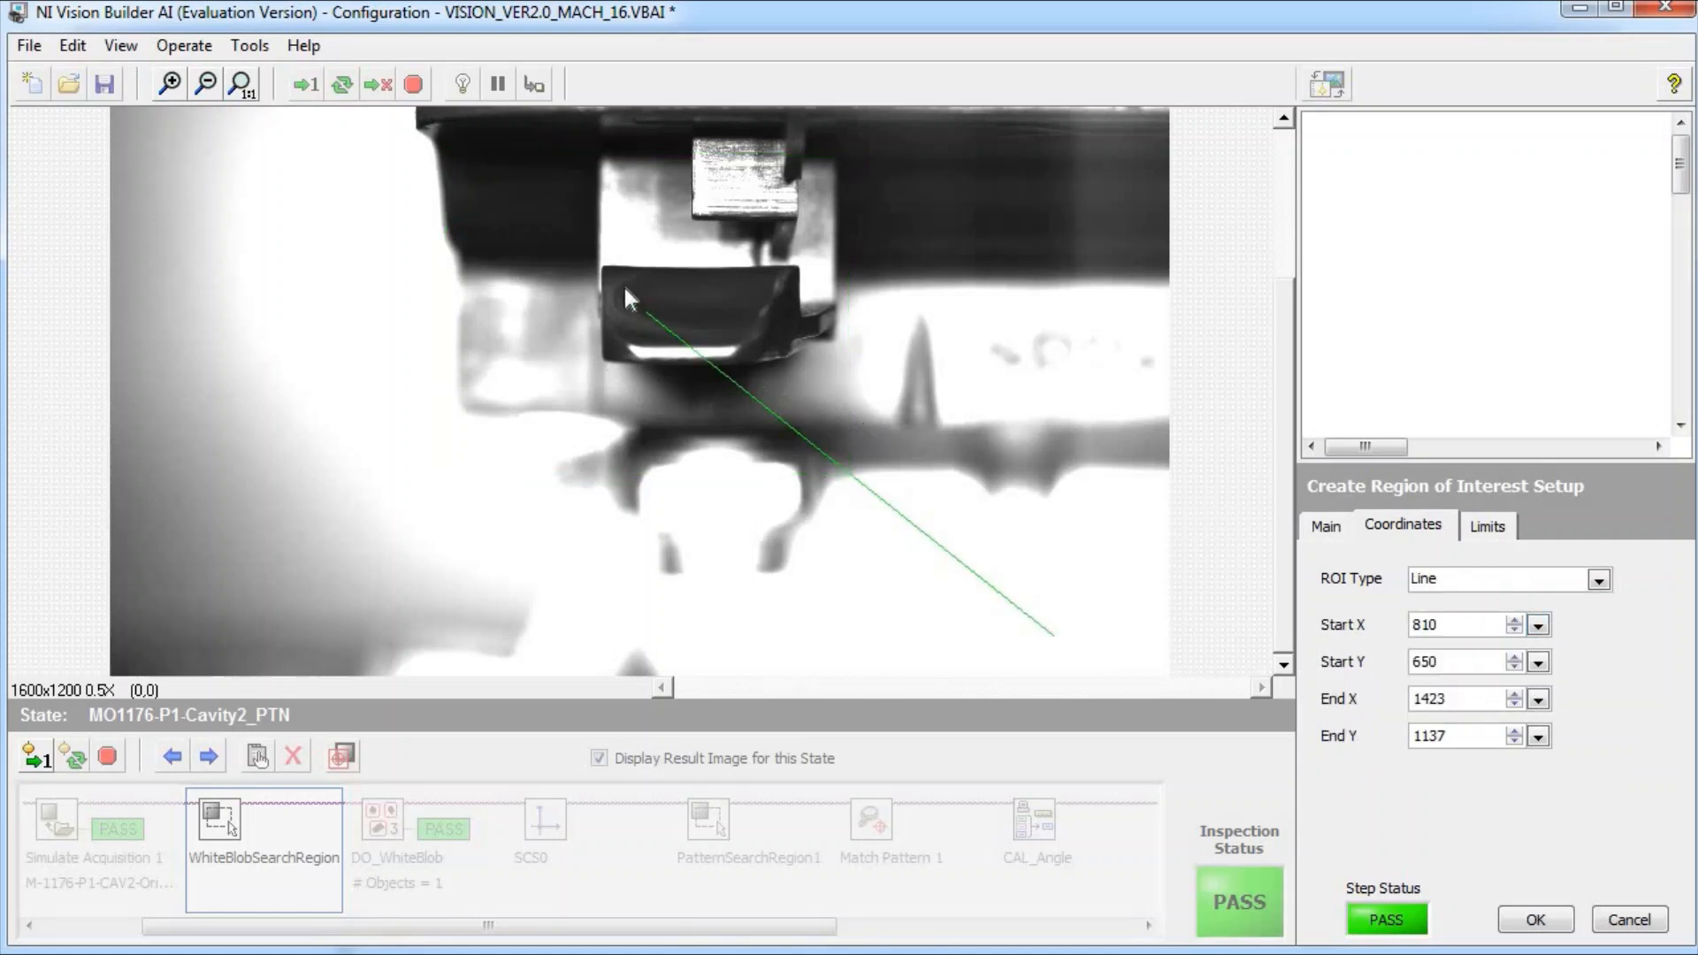
pyautogui.moveTo(619, 273); pyautogui.dragTo(786, 274)
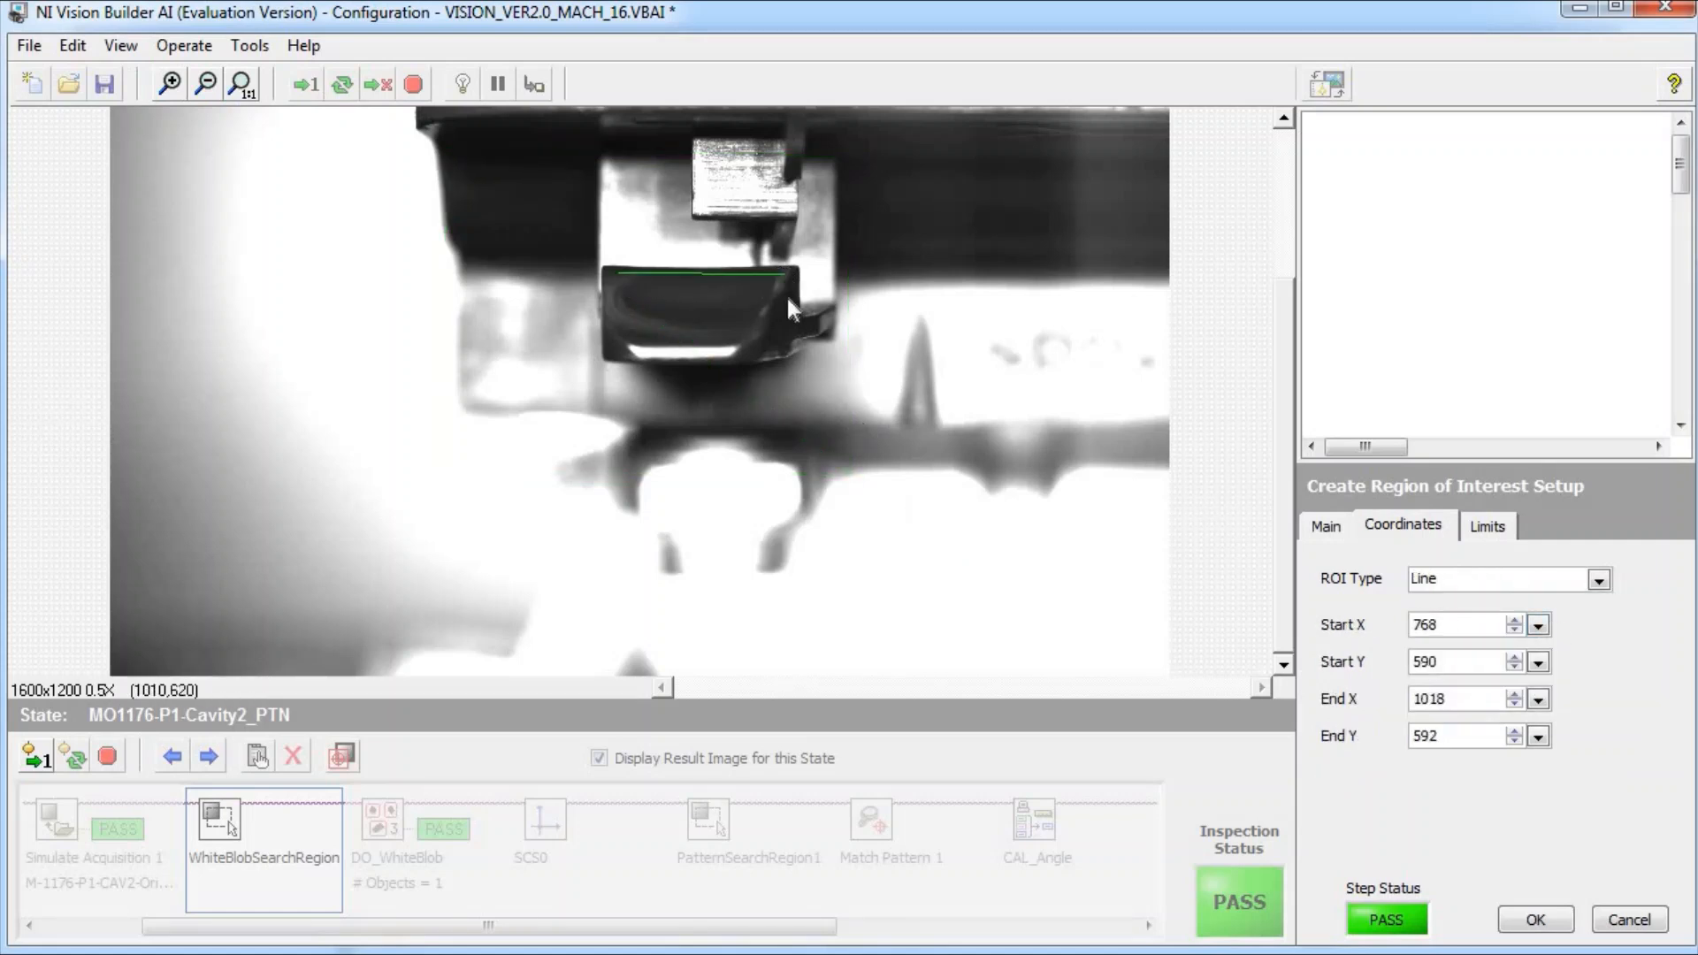
# Change the ROI type to Point and place the point on the dark part at about (856, 618)
pyautogui.click(1599, 580)
pyautogui.click(1535, 602)
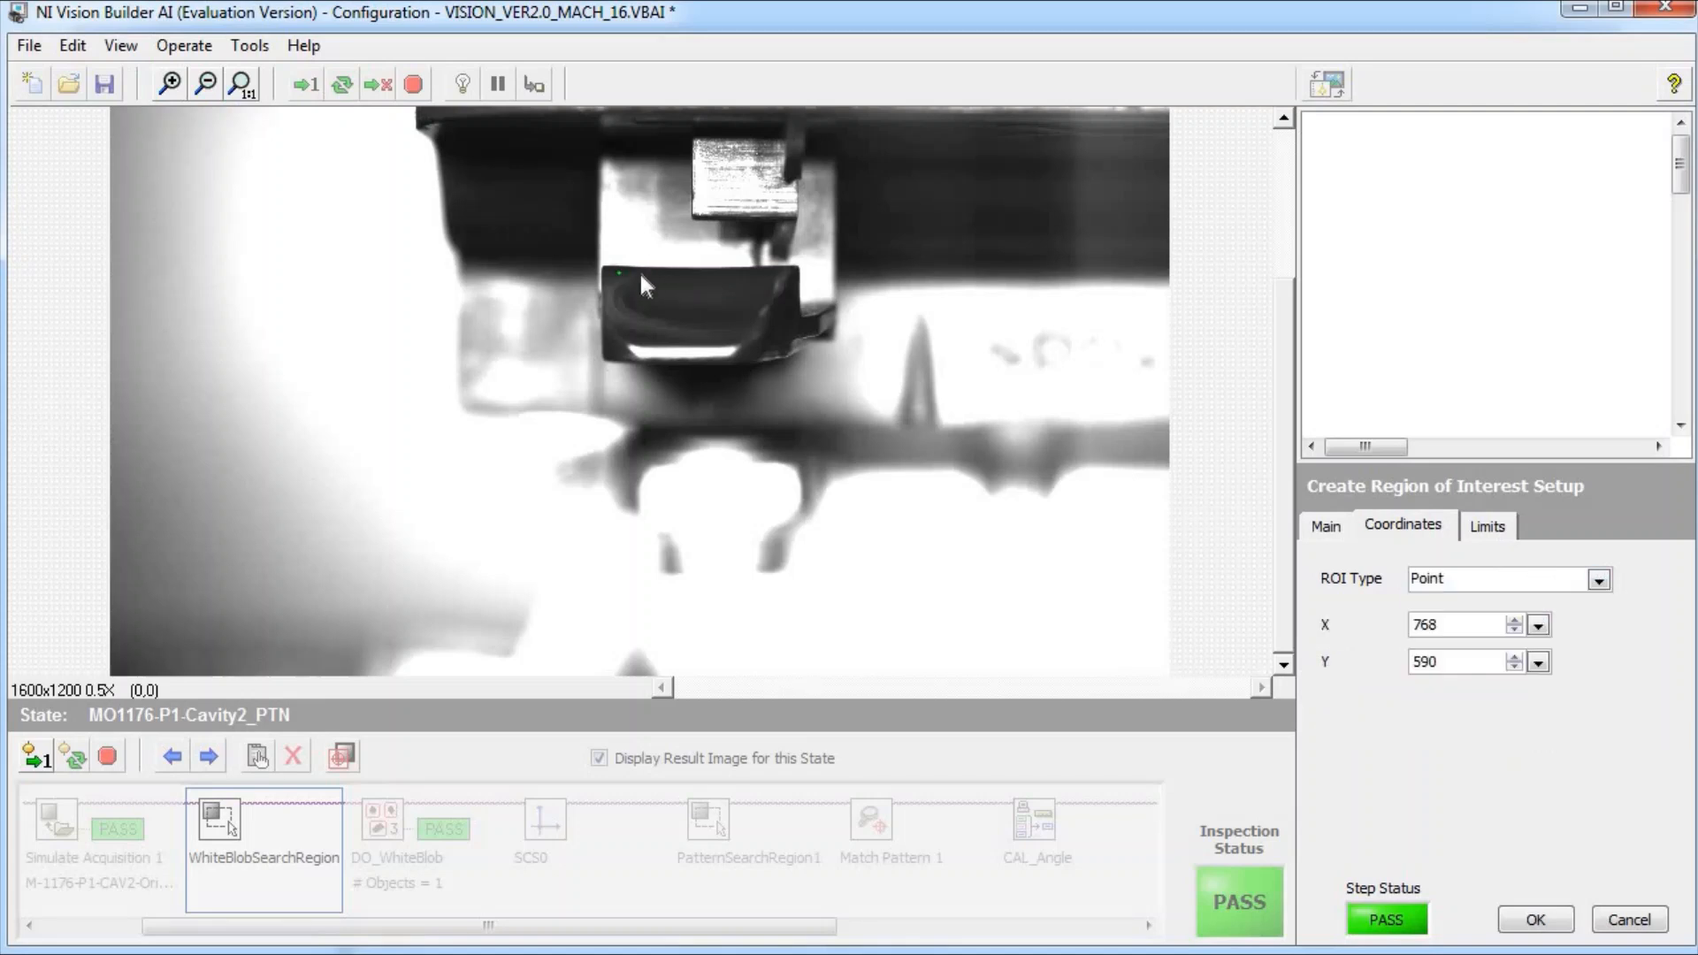
pyautogui.click(714, 289)
pyautogui.click(679, 294)
# Change the ROI type to Annulus, fit a small arc about 8 to 12 pixels in radius at the dark part's lower-left corner, and accept
pyautogui.click(1599, 581)
pyautogui.click(1540, 716)
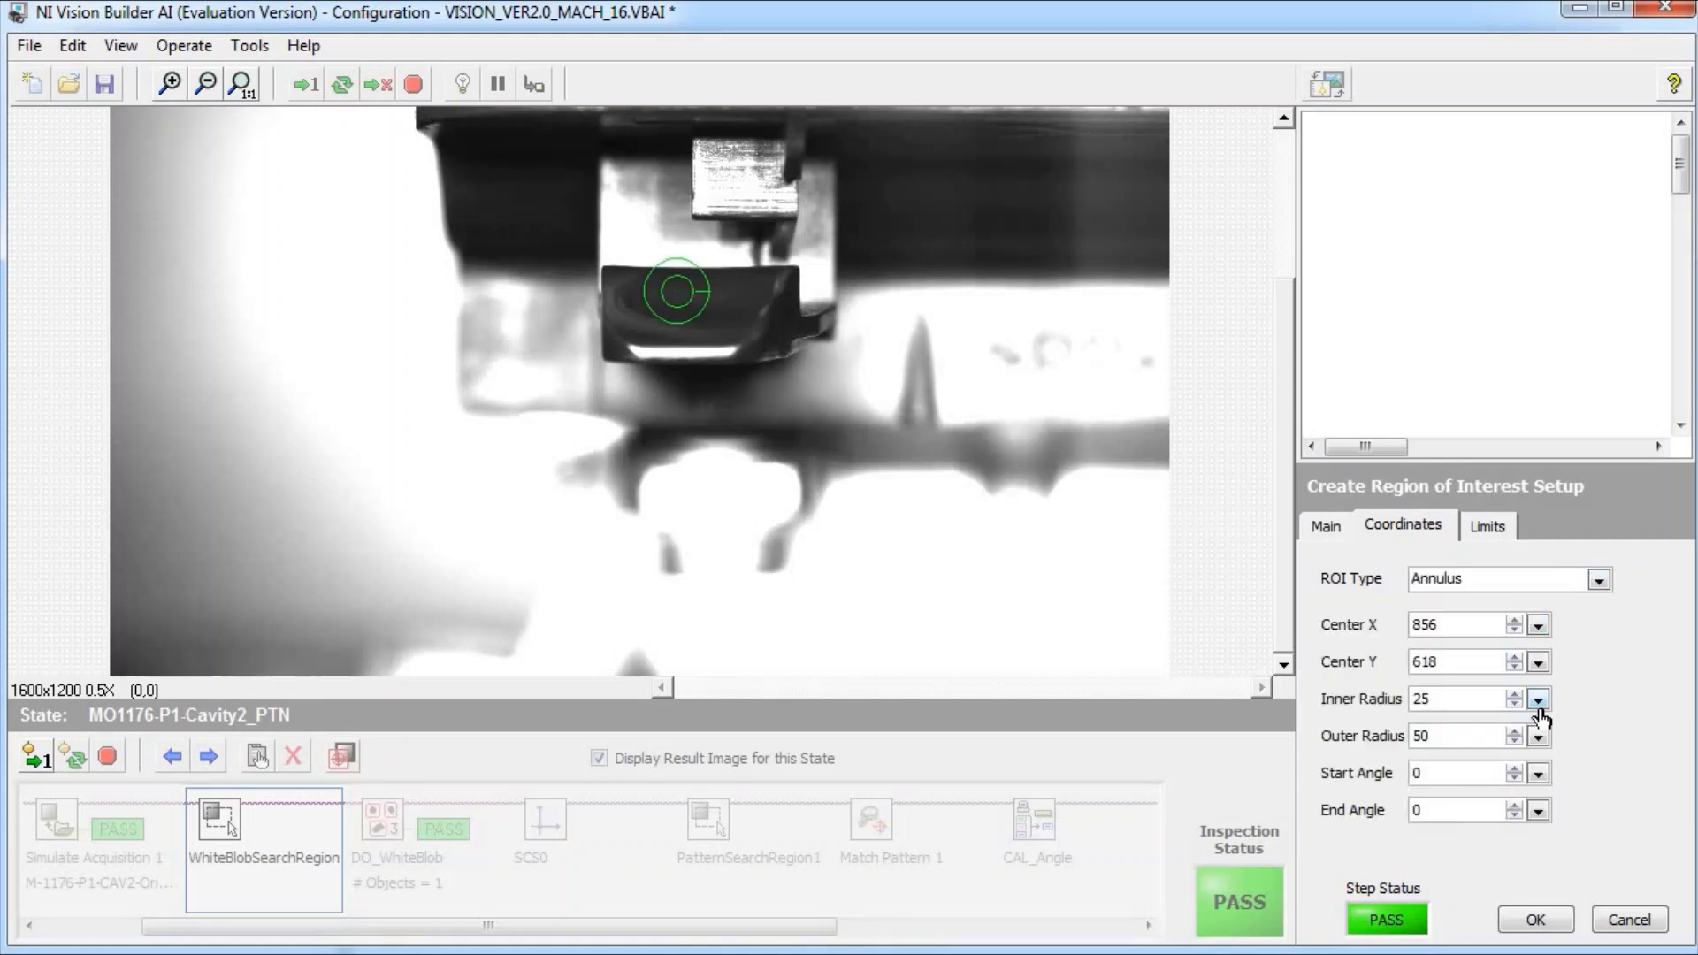
pyautogui.click(169, 84)
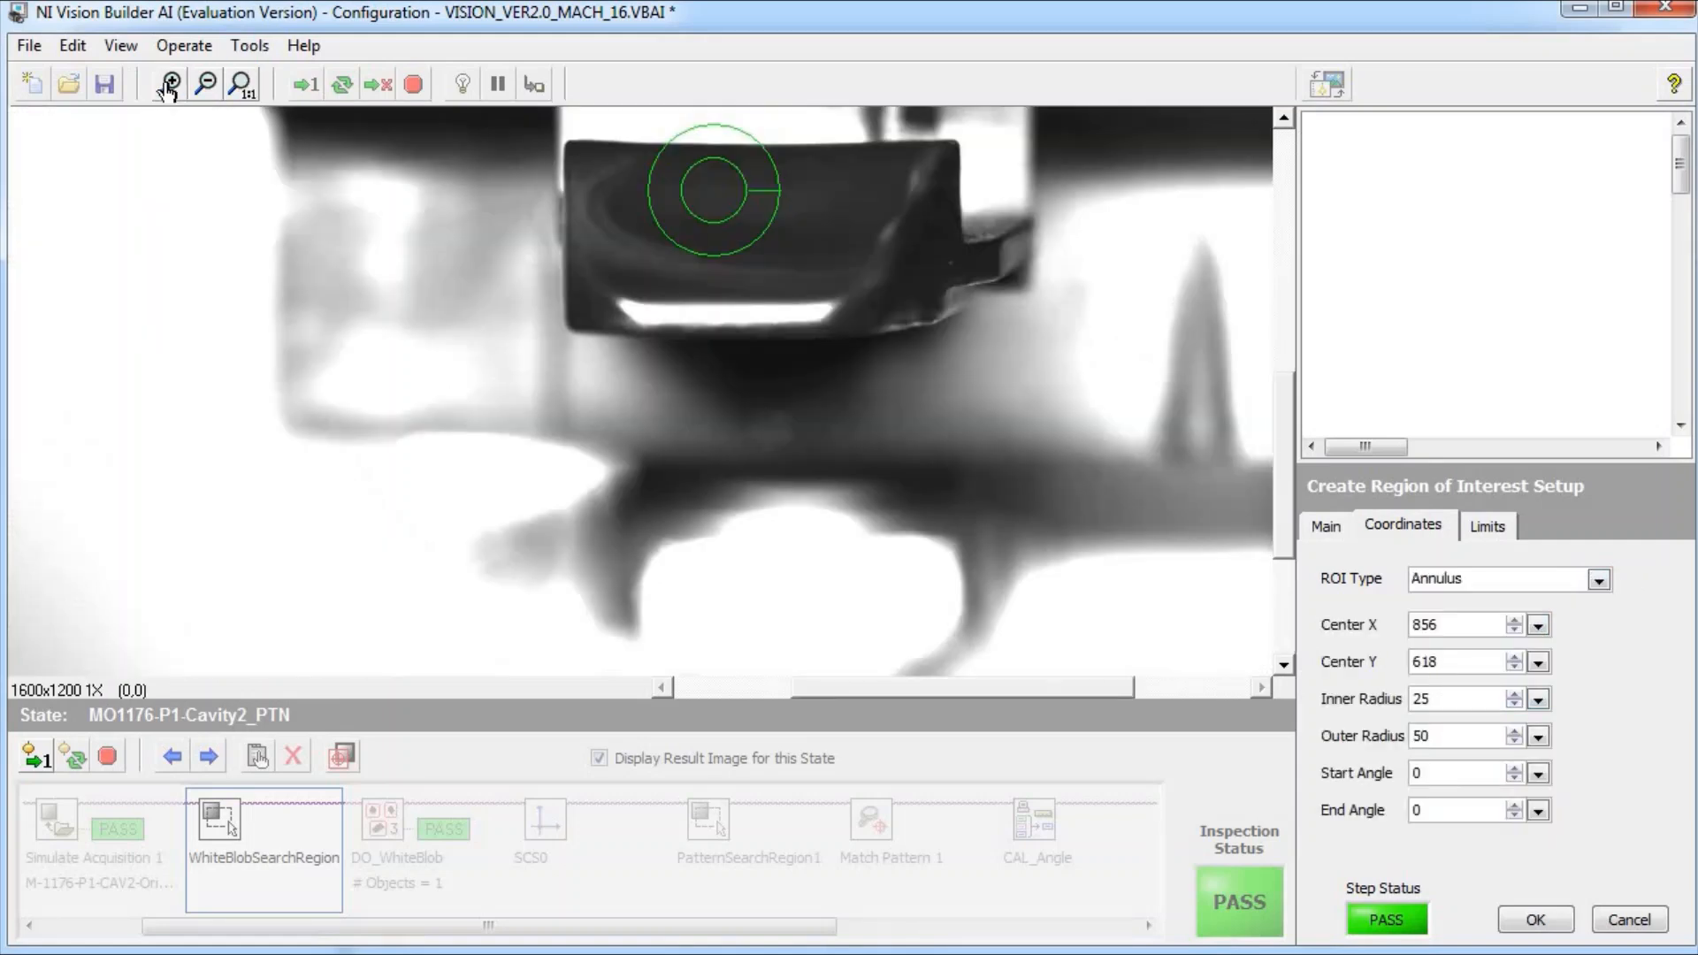
pyautogui.click(169, 84)
pyautogui.moveTo(1285, 452); pyautogui.dragTo(1293, 391)
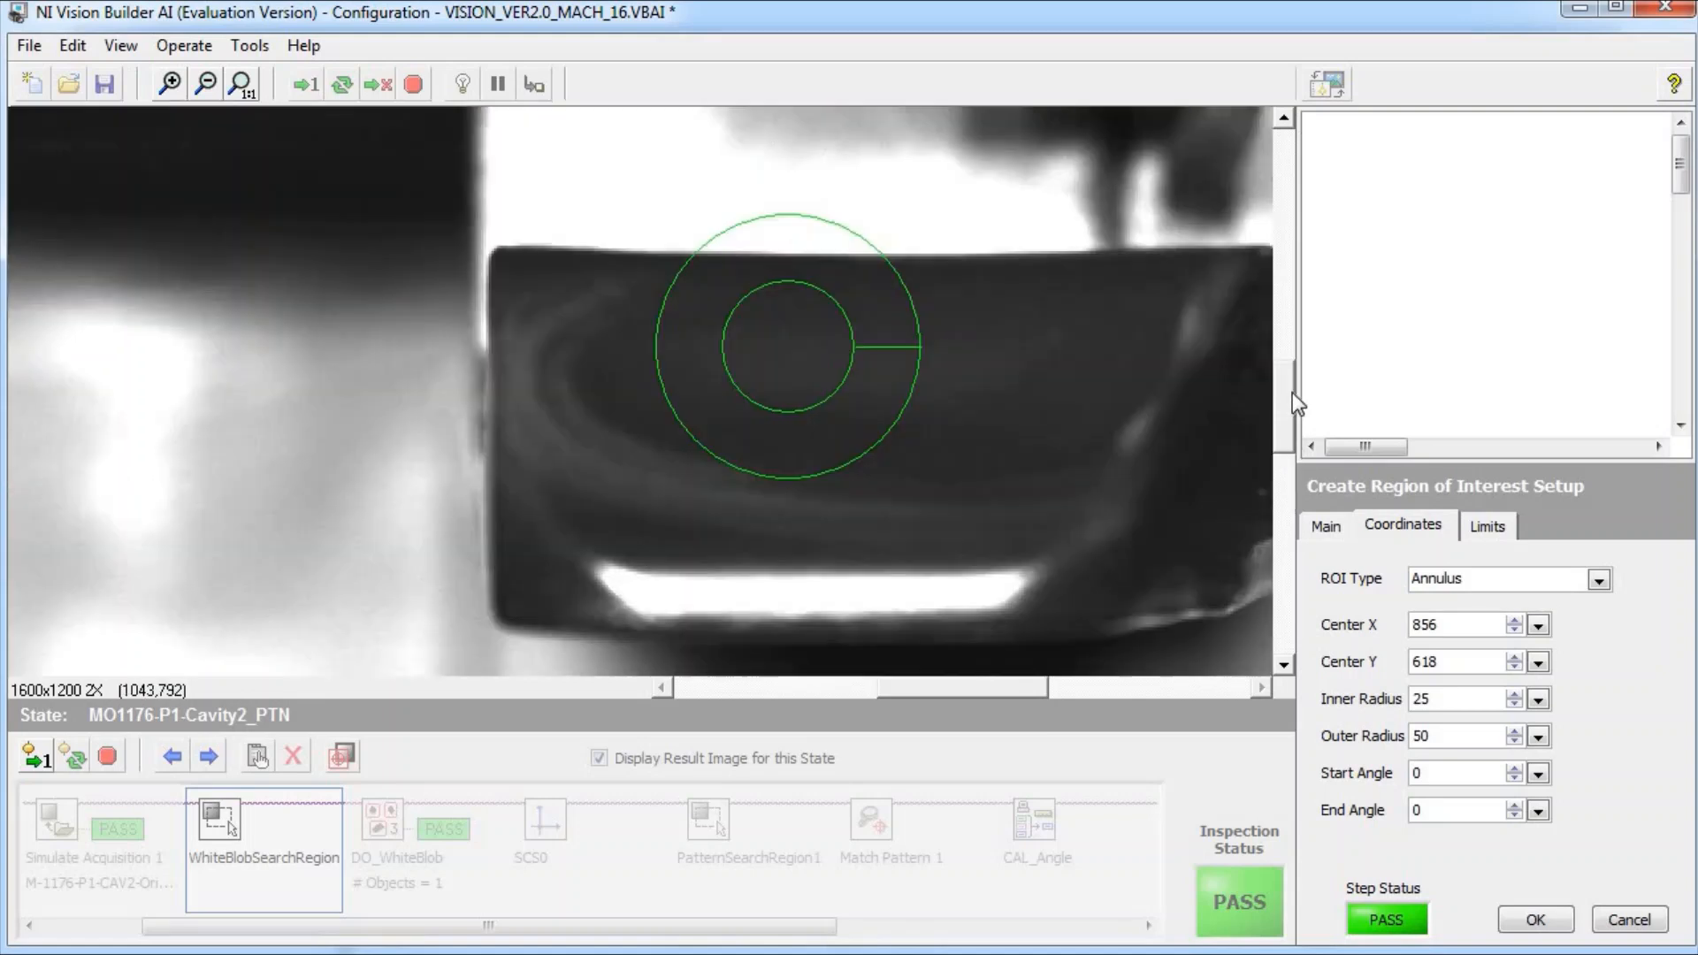
pyautogui.moveTo(782, 339); pyautogui.dragTo(579, 592)
pyautogui.moveTo(721, 521); pyautogui.dragTo(504, 605)
pyautogui.moveTo(411, 658); pyautogui.dragTo(522, 628)
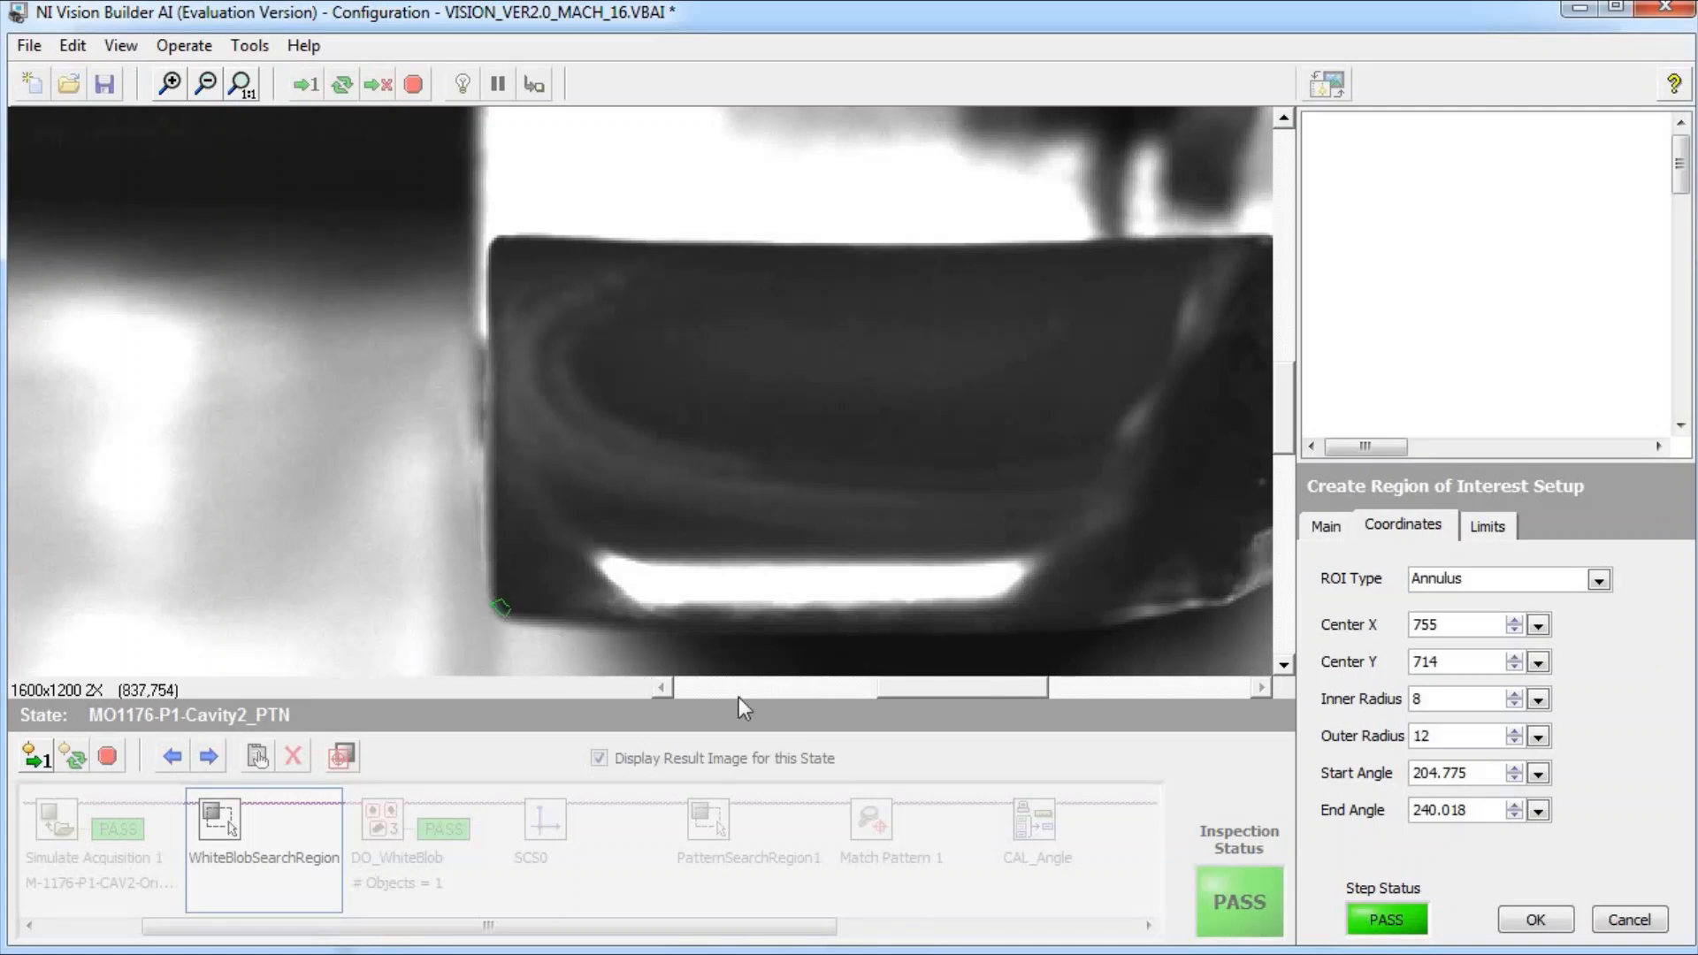
pyautogui.click(1535, 920)
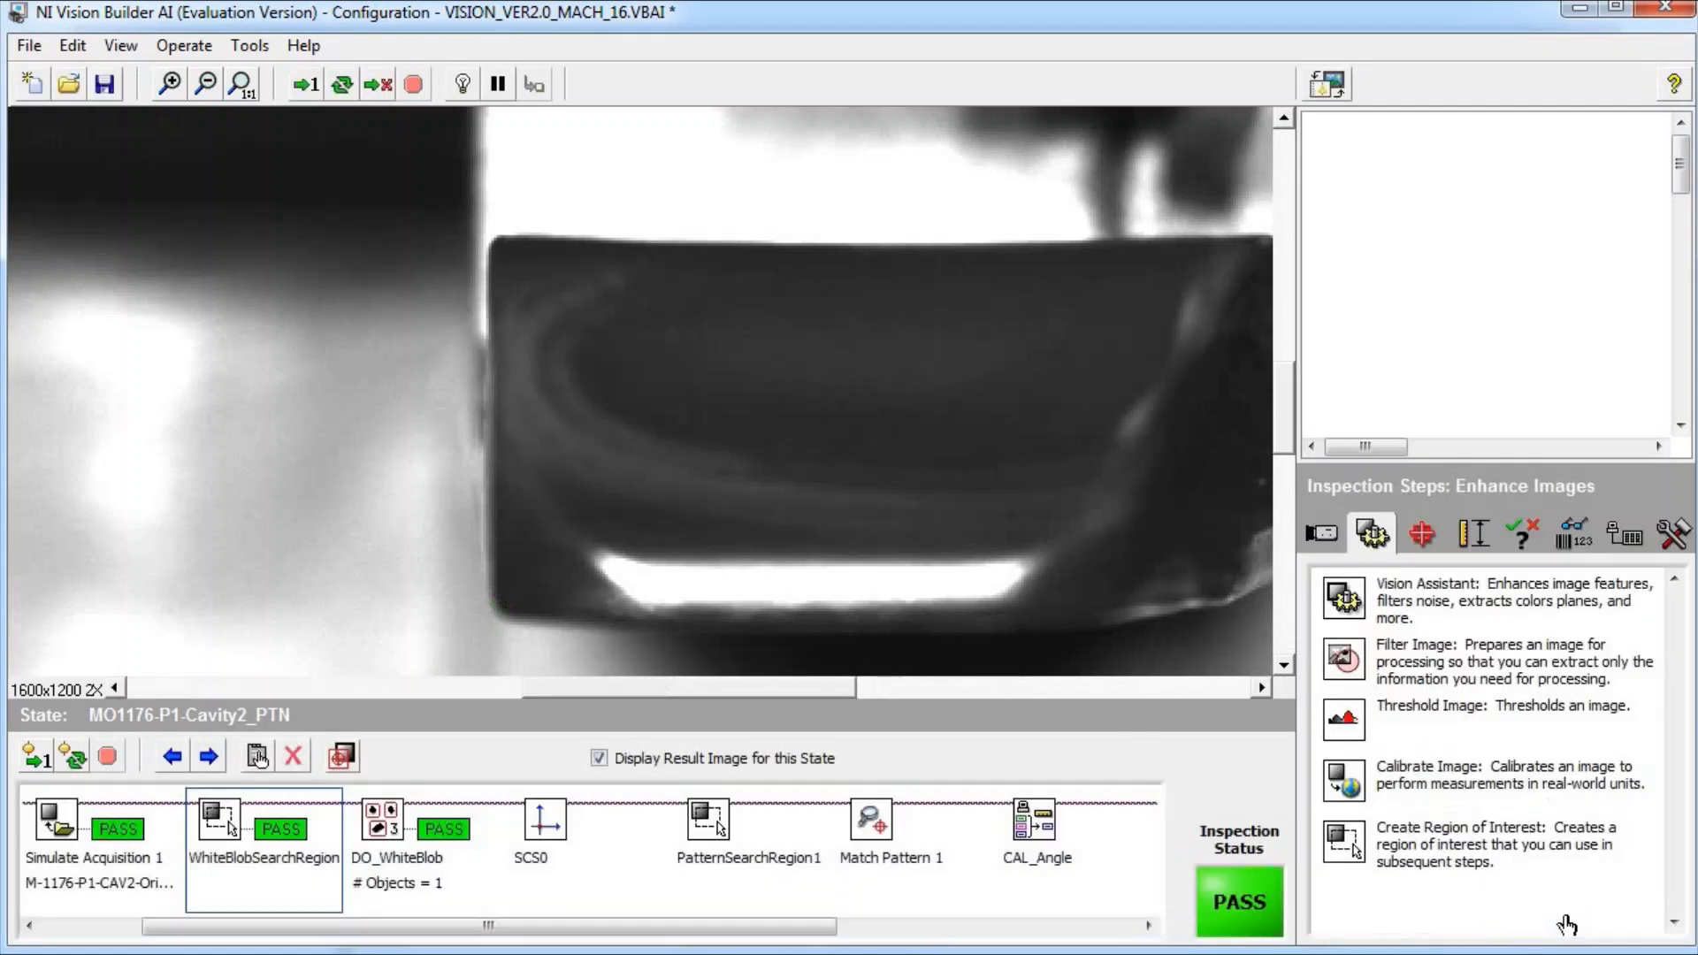